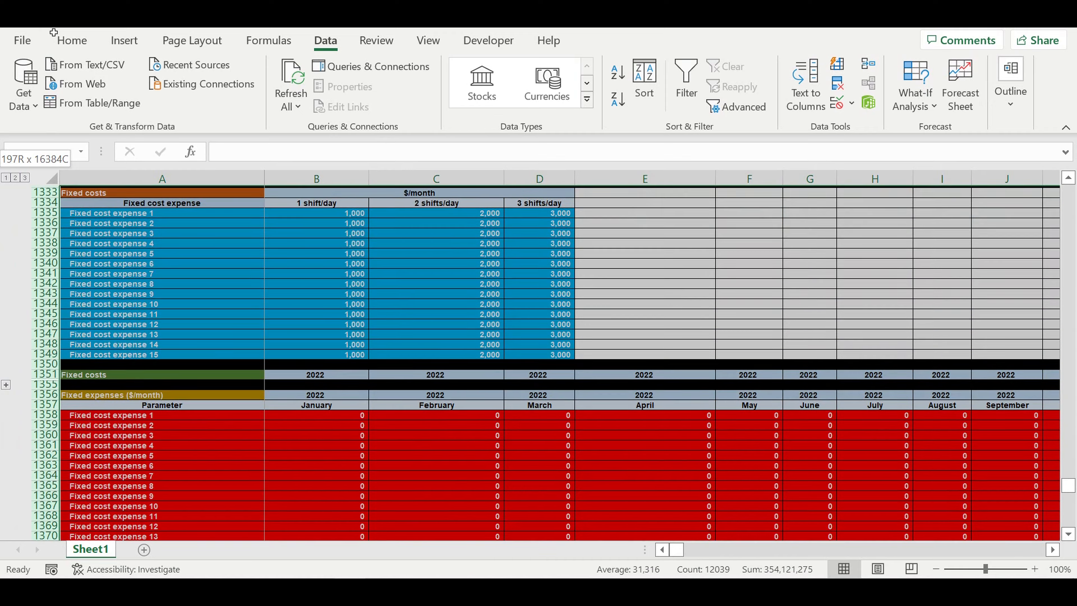
- Review the fixed costs, payroll, investment plan and loan sections down to the end of the model
{"action": "scroll", "coordinate": [177, 248], "scroll_direction": "down", "scroll_amount": 4}
{"action": "scroll", "coordinate": [178, 248], "scroll_direction": "down", "scroll_amount": 20}
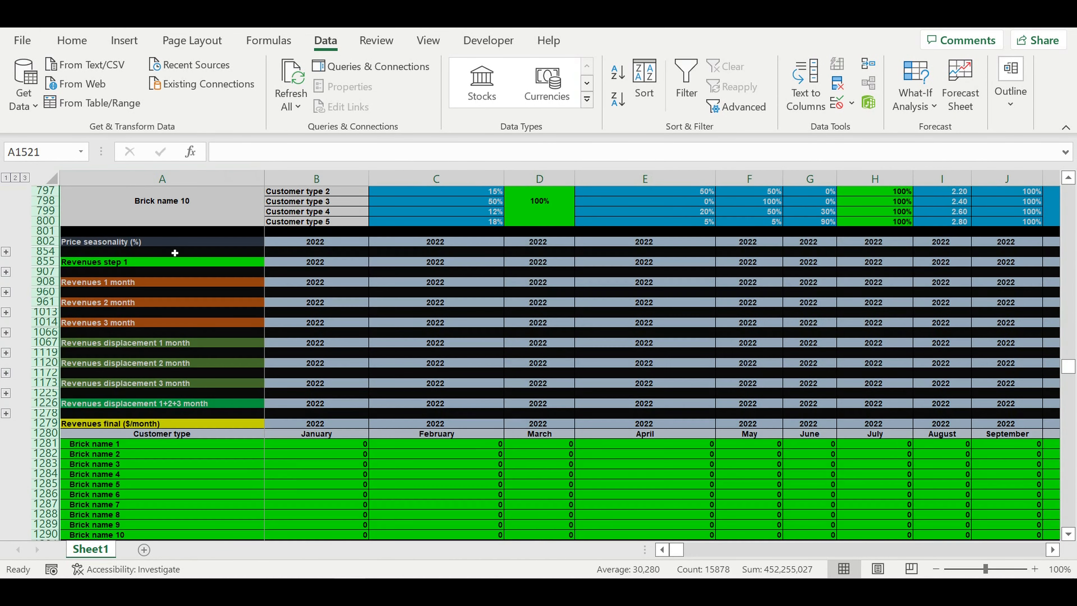
{"action": "scroll", "coordinate": [178, 266], "scroll_direction": "down", "scroll_amount": 15}
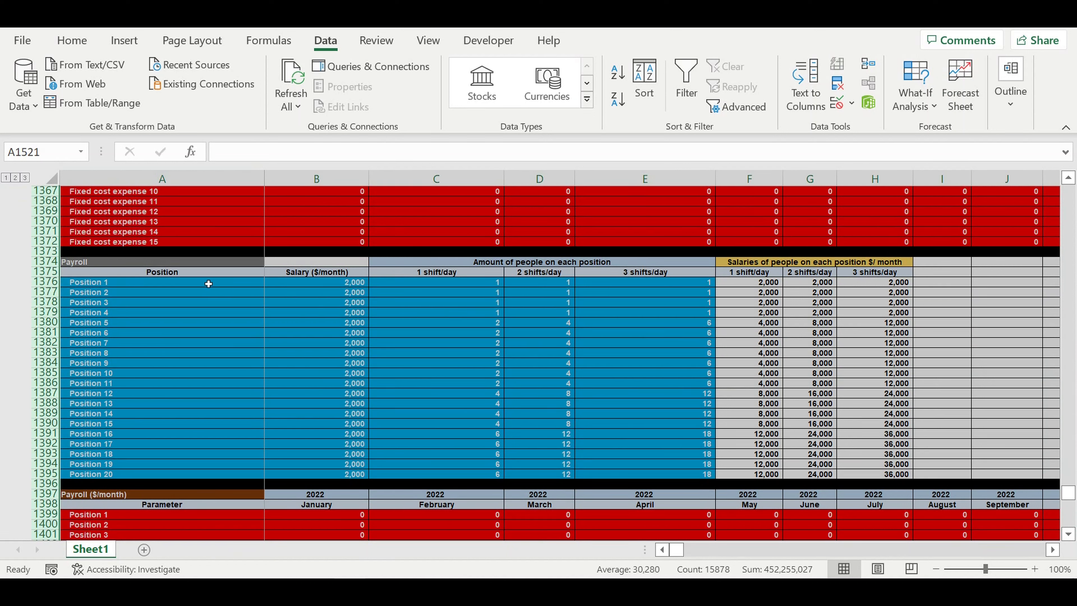
{"action": "scroll", "coordinate": [208, 284], "scroll_direction": "down", "scroll_amount": 5}
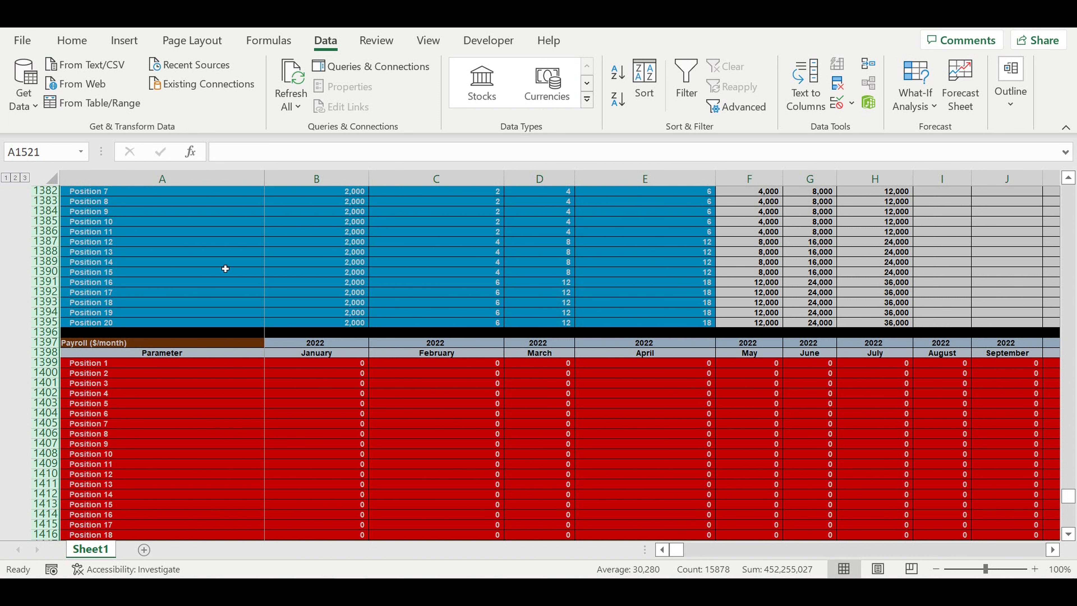
{"action": "left_click", "coordinate": [222, 261]}
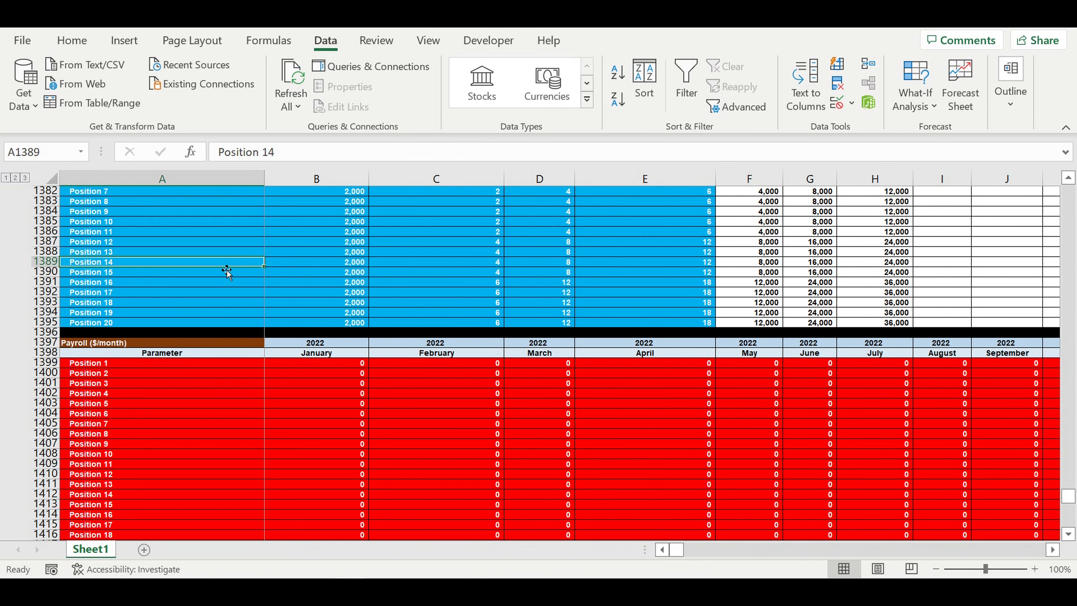
{"action": "scroll", "coordinate": [227, 272], "scroll_direction": "down", "scroll_amount": 10}
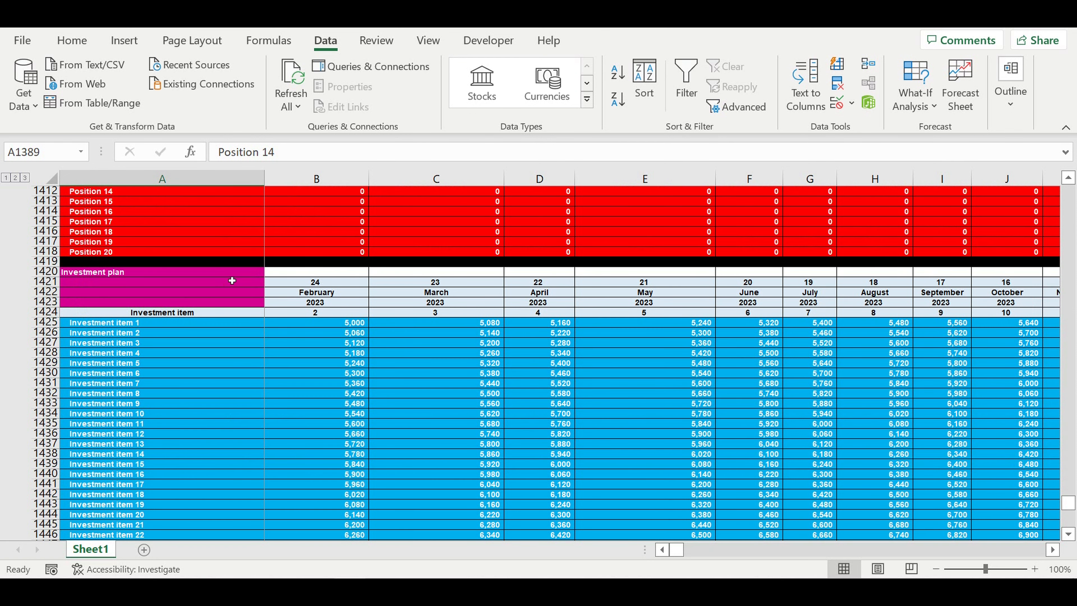
{"action": "scroll", "coordinate": [236, 283], "scroll_direction": "down", "scroll_amount": 12}
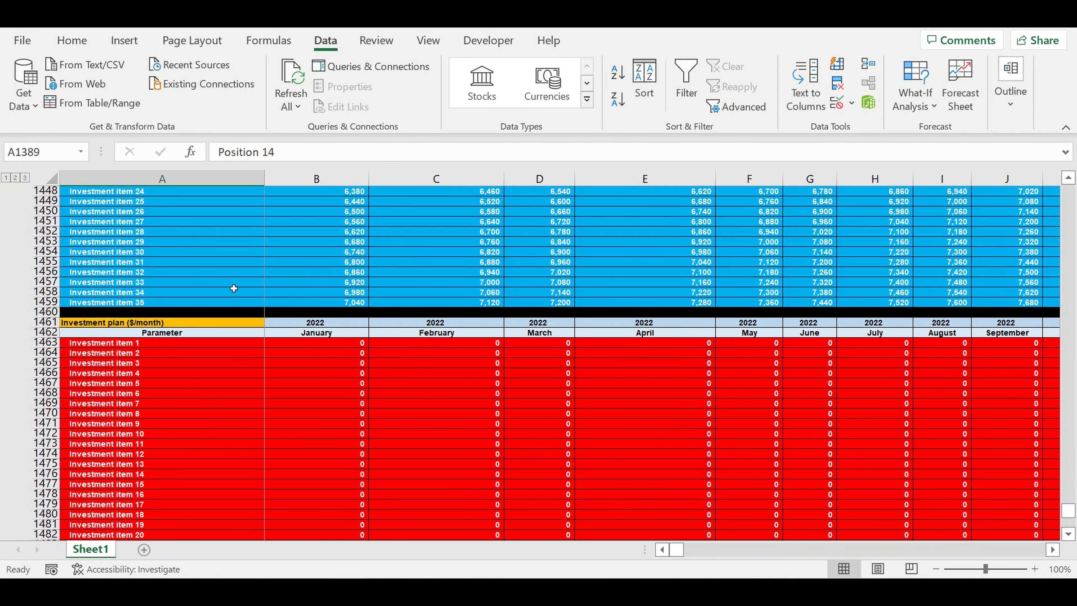
{"action": "scroll", "coordinate": [234, 287], "scroll_direction": "down", "scroll_amount": 11}
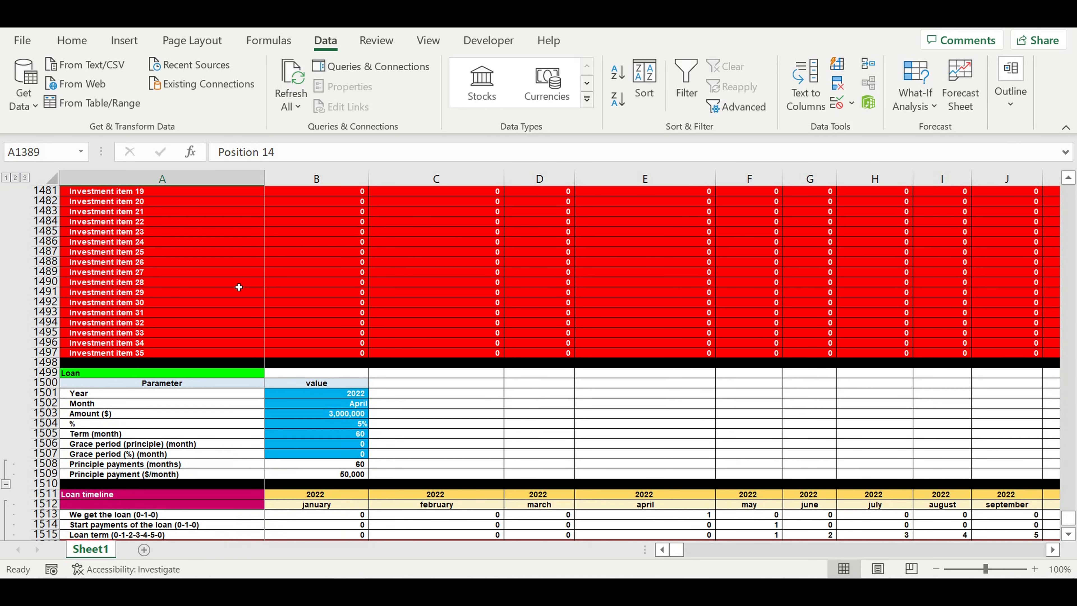
{"action": "scroll", "coordinate": [238, 288], "scroll_direction": "down", "scroll_amount": 4}
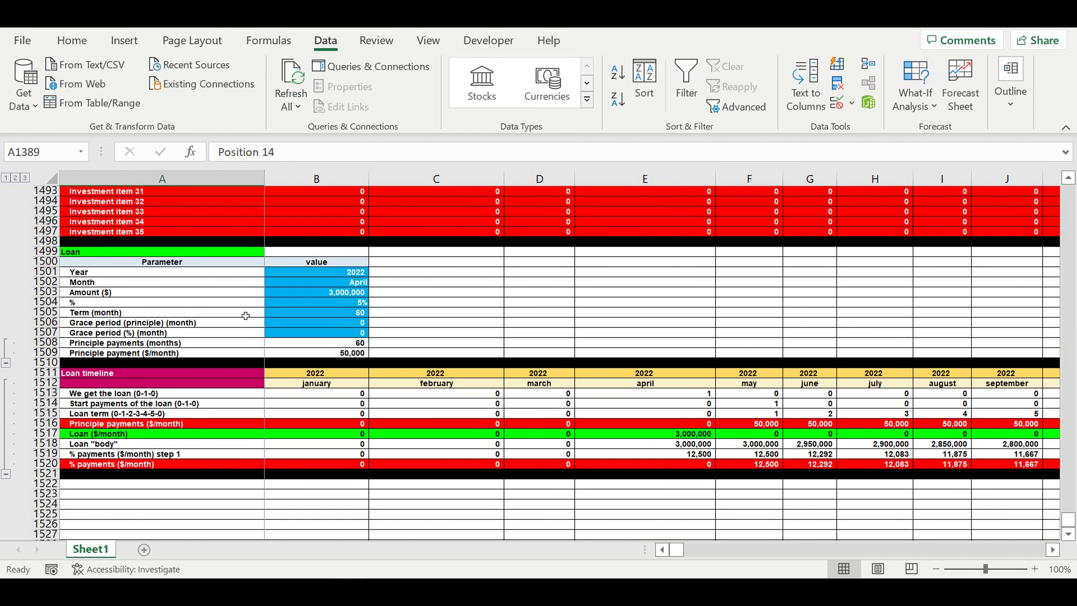
{"action": "left_click", "coordinate": [288, 333]}
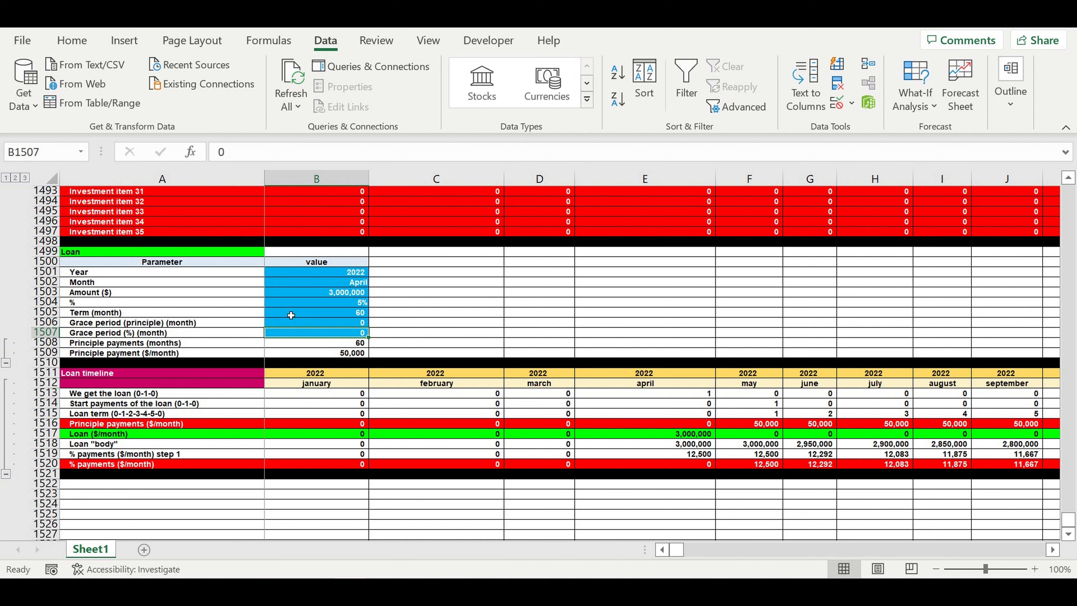
{"action": "left_click", "coordinate": [294, 304]}
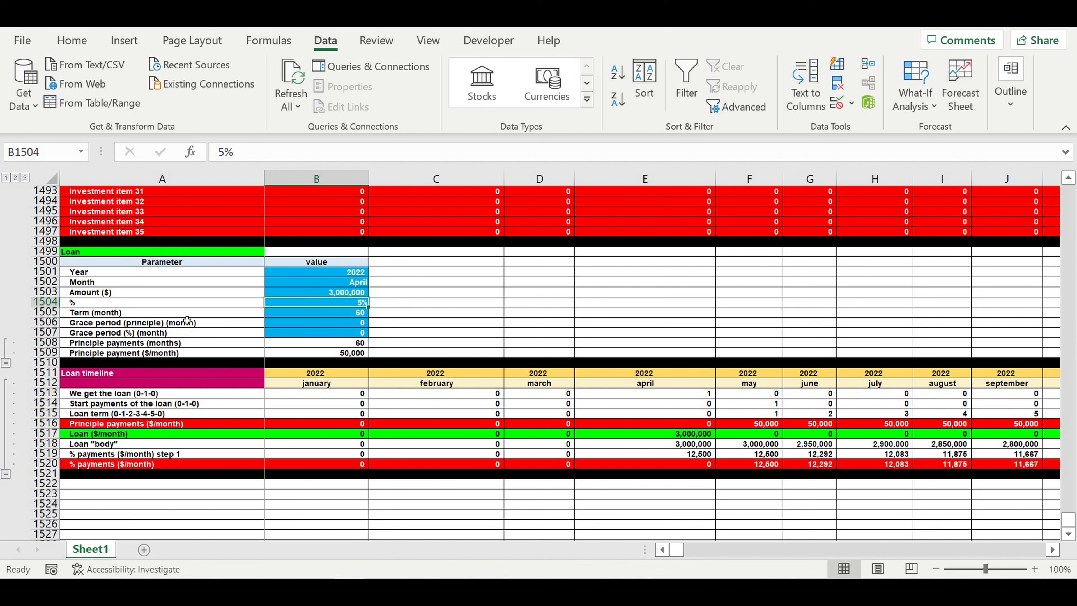
- Copy the loan timeline header rows 1511 and 1512 to the empty rows starting at A1522
{"action": "left_click_drag", "start_coordinate": [46, 374], "coordinate": [47, 383]}
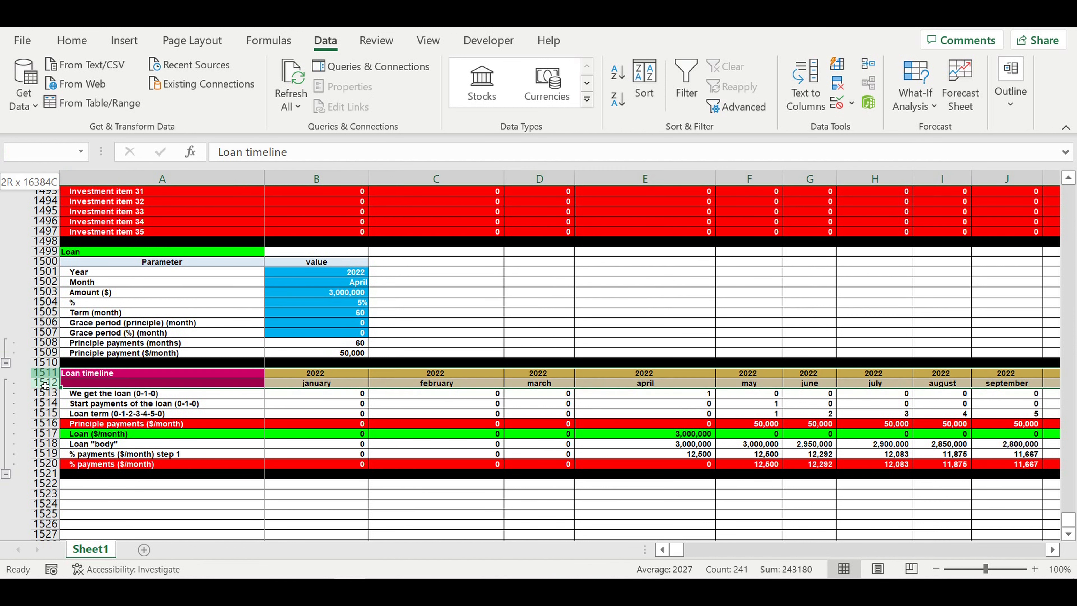
{"action": "key", "text": "ctrl+c"}
{"action": "scroll", "coordinate": [126, 397], "scroll_direction": "down", "scroll_amount": 4}
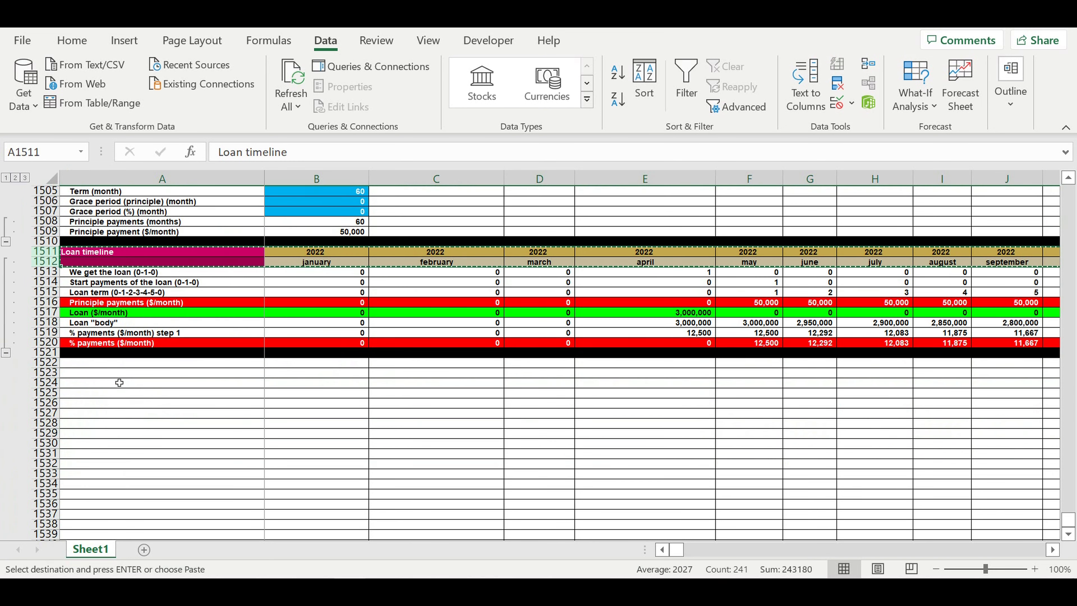
{"action": "left_click", "coordinate": [109, 363]}
{"action": "key", "text": "ctrl+v"}
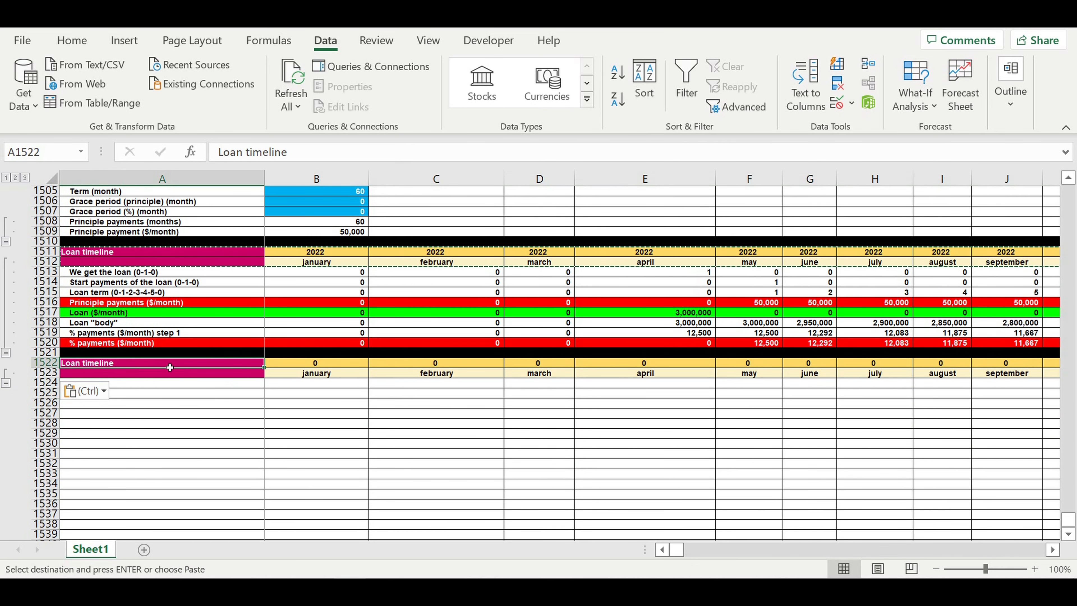
- Title the copied header in A1522 "Cash flow statement"
{"action": "type", "text": "Cash"}
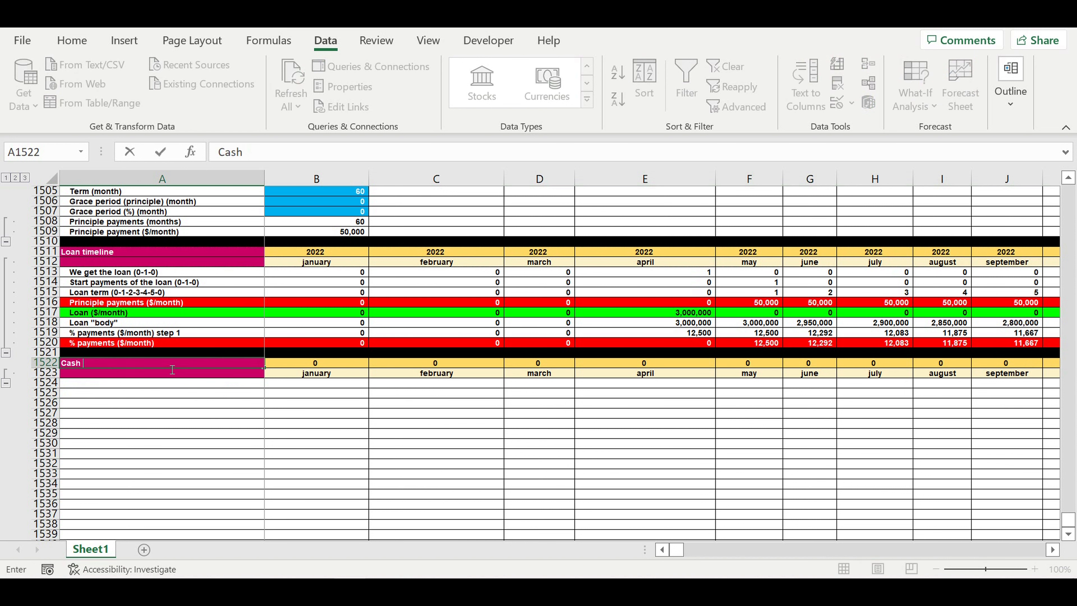
{"action": "type", "text": " flow statement"}
{"action": "key", "text": "Return"}
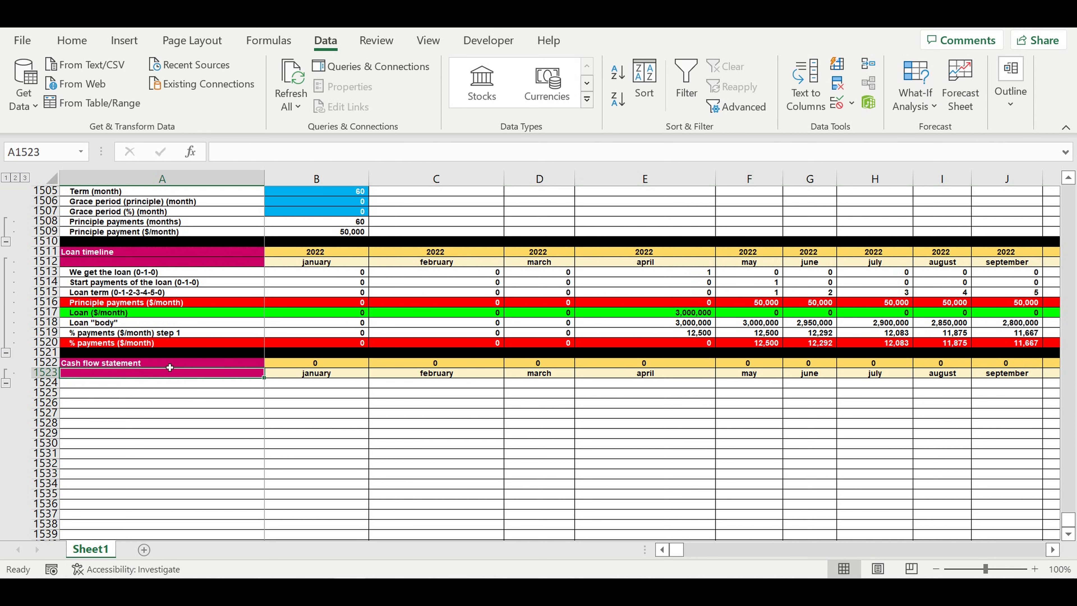
- Link the first year cell B1522 of the cash flow header to the loan timeline year with =B1511
{"action": "left_click", "coordinate": [307, 362]}
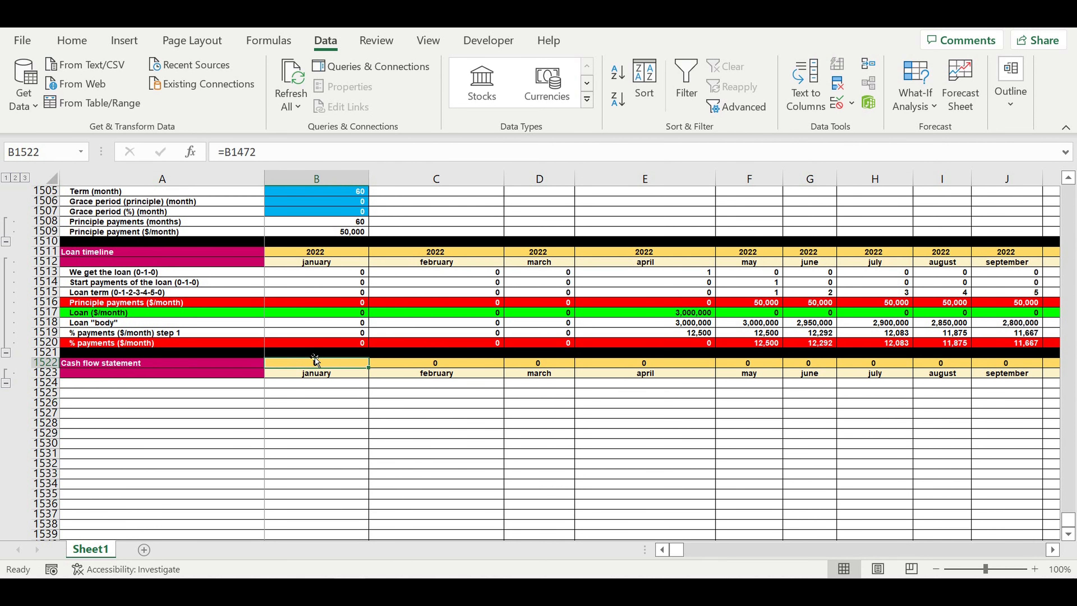
{"action": "type", "text": "="}
{"action": "left_click", "coordinate": [323, 254]}
{"action": "key", "text": "Return"}
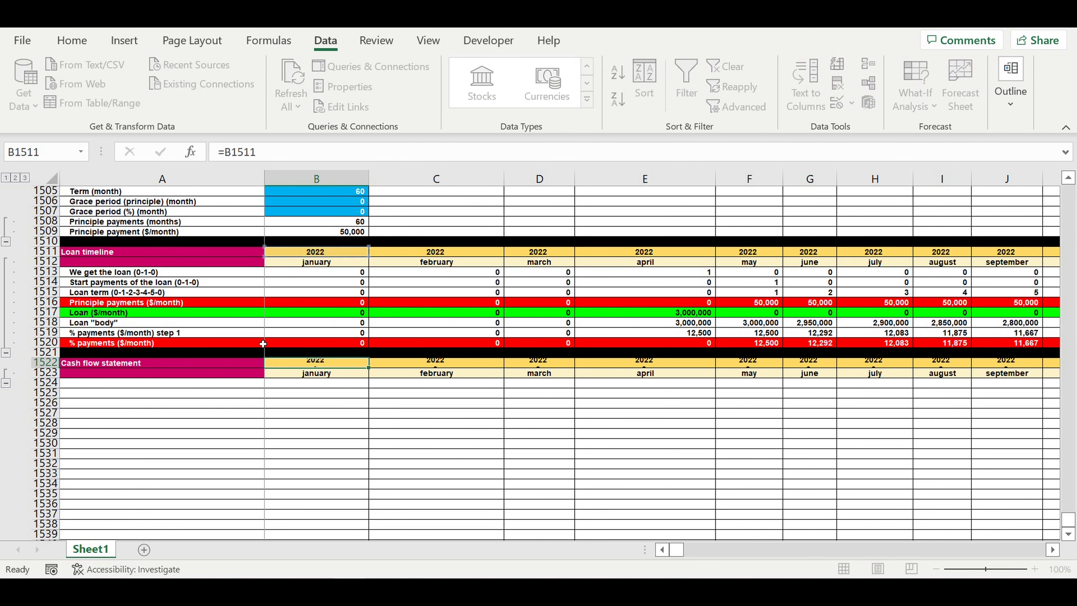
- Fill the cash flow statement title cells A1522:A1523 with the standard purple colour
{"action": "left_click", "coordinate": [225, 366]}
{"action": "left_click_drag", "start_coordinate": [225, 365], "coordinate": [222, 373]}
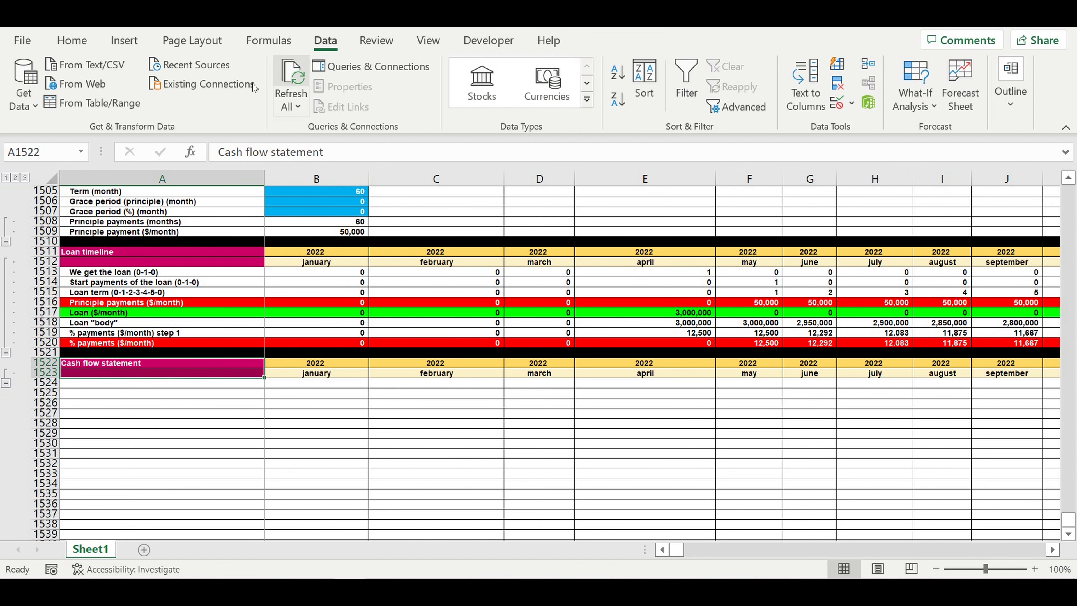
{"action": "left_click", "coordinate": [72, 40]}
{"action": "left_click", "coordinate": [216, 99]}
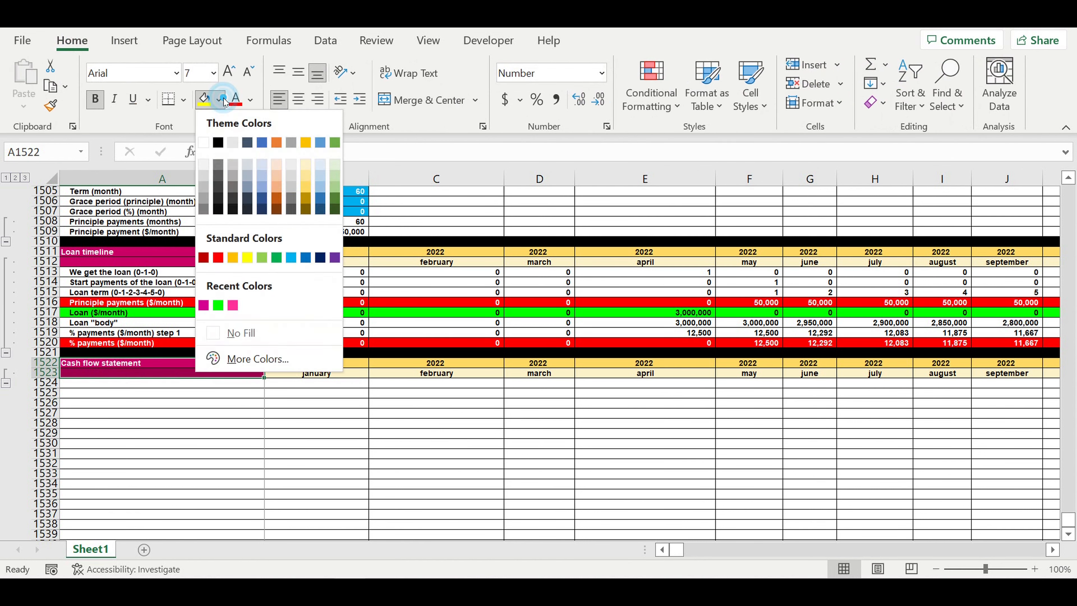
{"action": "left_click", "coordinate": [335, 258]}
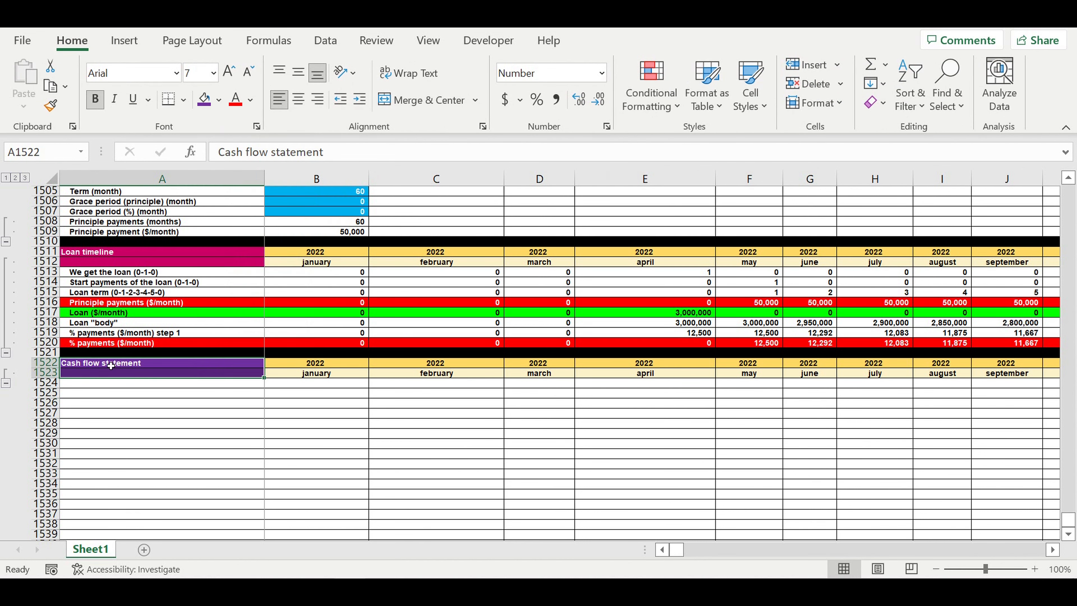
- Ungroup rows 1522 to 1526 so the cash flow statement area has no outline level
{"action": "left_click_drag", "start_coordinate": [46, 362], "coordinate": [46, 402]}
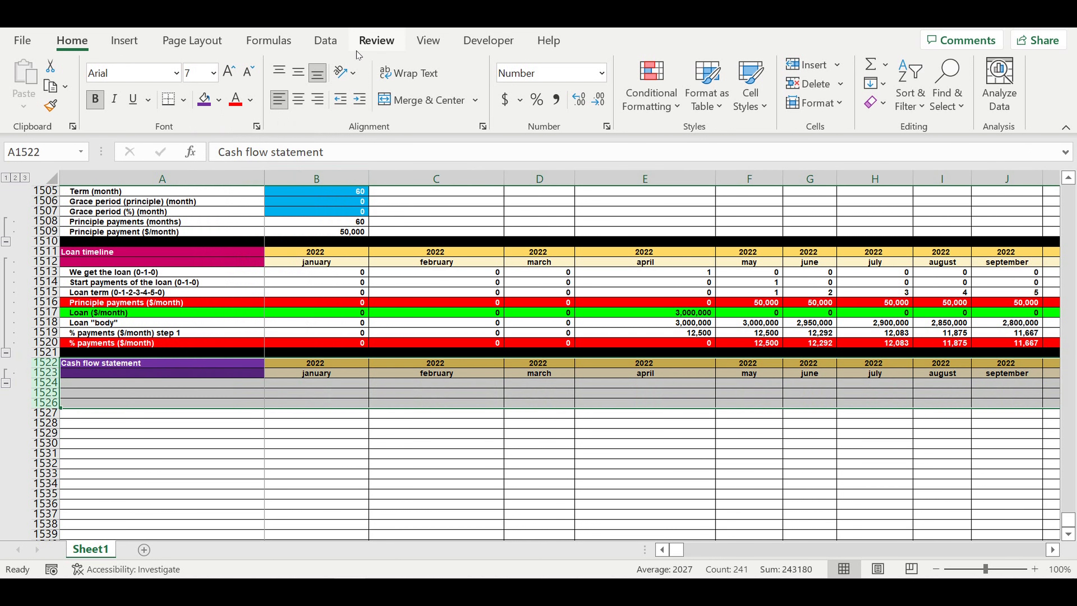
{"action": "left_click", "coordinate": [338, 41]}
{"action": "left_click", "coordinate": [1010, 84]}
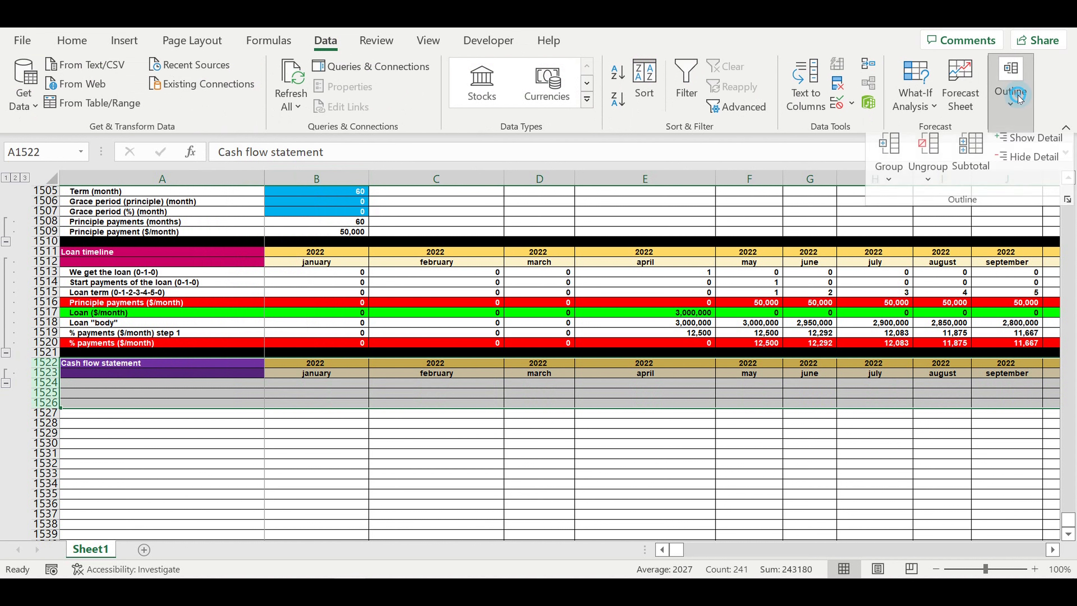
{"action": "left_click", "coordinate": [928, 163]}
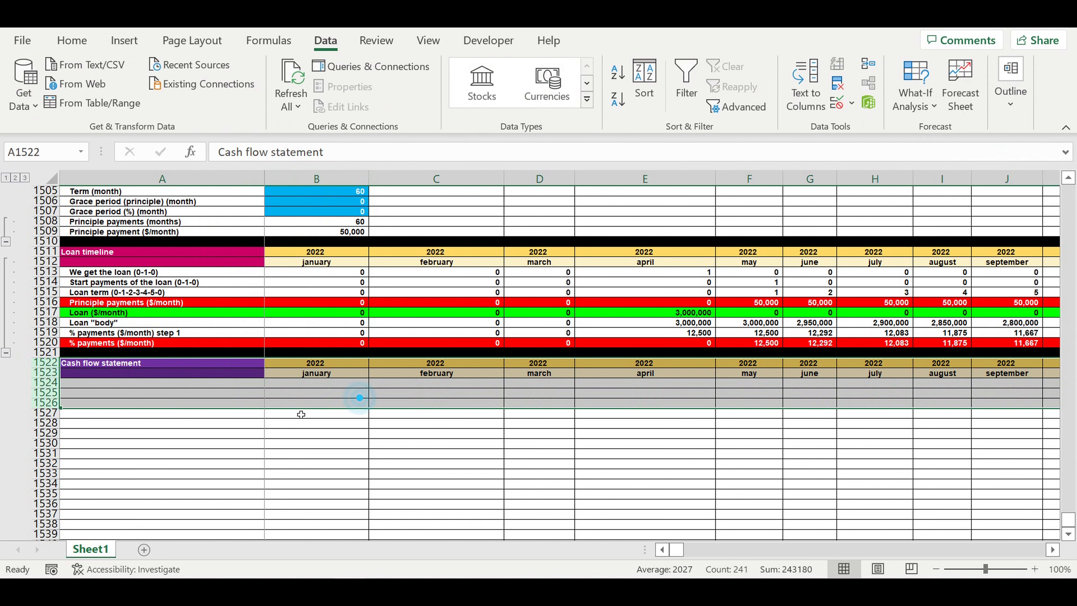
{"action": "left_click", "coordinate": [212, 433]}
- Enter the label "Revenues" in A1524 beneath the cash flow statement header
{"action": "left_click", "coordinate": [193, 380]}
{"action": "type", "text": "Revenue"}
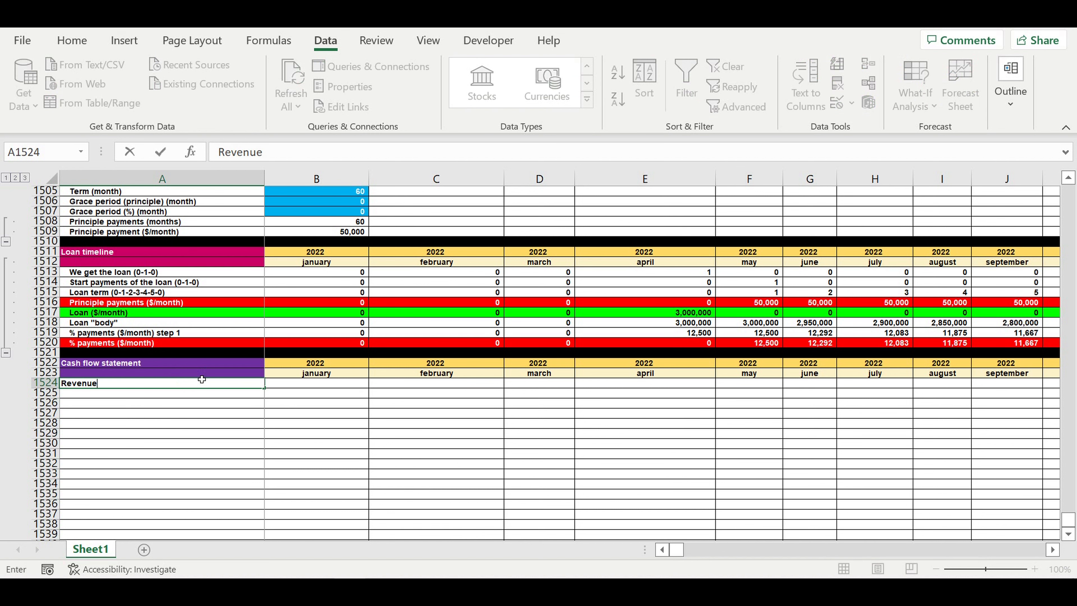
{"action": "type", "text": "s"}
{"action": "key", "text": "Return"}
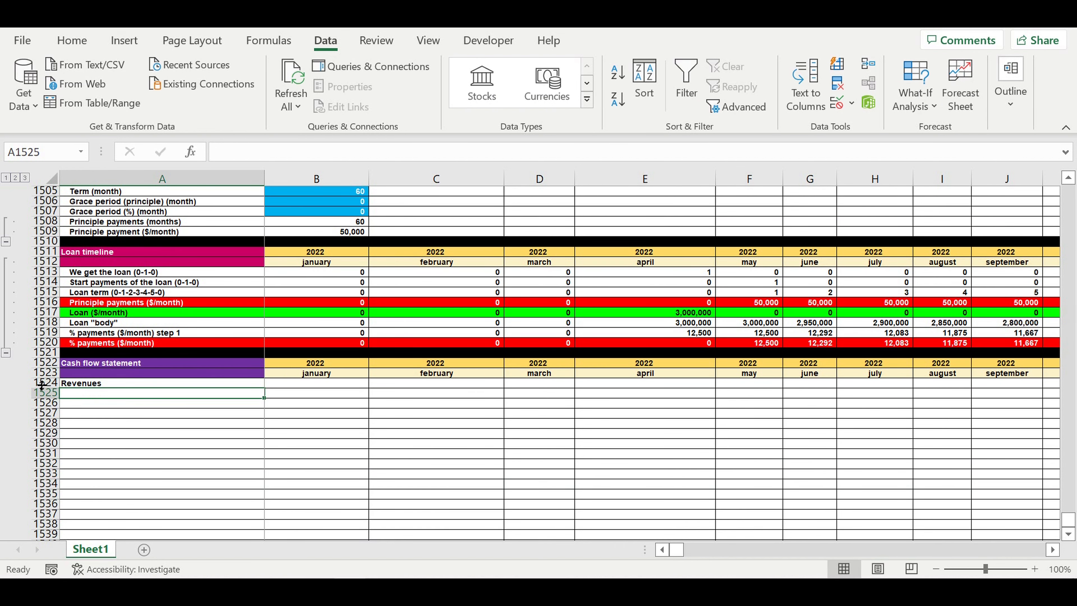
- Shade the whole Revenues row 1524 with a light blue theme fill
{"action": "left_click", "coordinate": [42, 382]}
{"action": "left_click", "coordinate": [71, 40]}
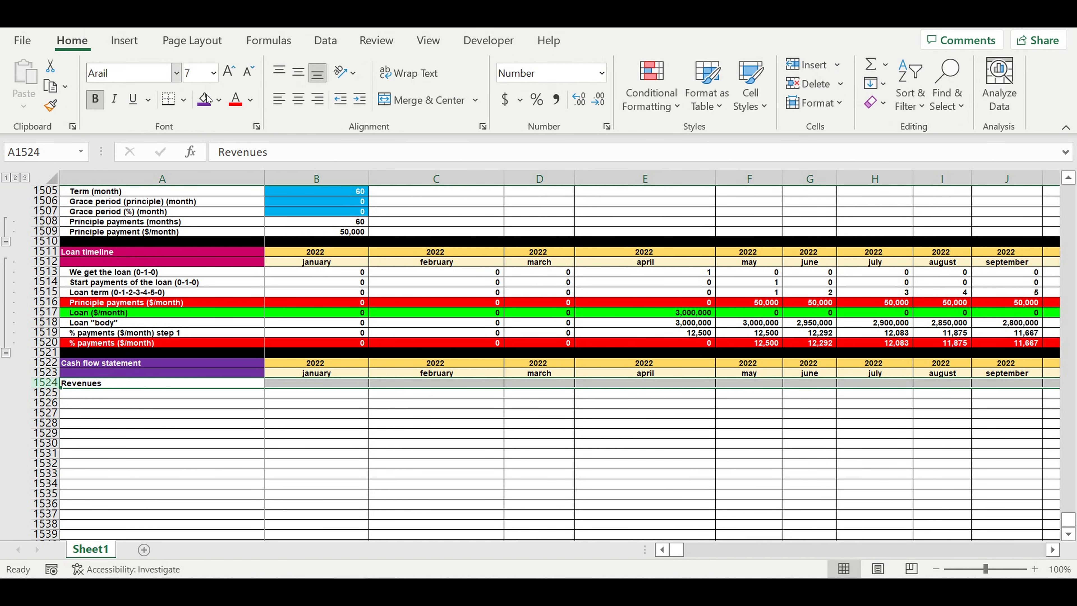
{"action": "left_click", "coordinate": [219, 107]}
{"action": "left_click", "coordinate": [322, 167]}
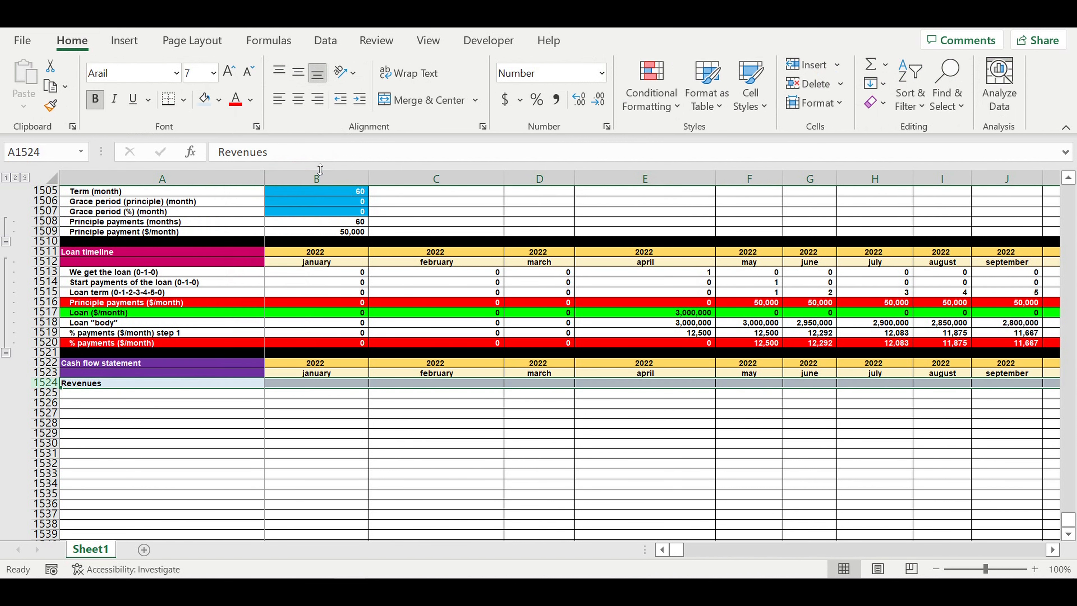
{"action": "left_click", "coordinate": [202, 437]}
- Link A1525 to the first brick name in the Revenues final ($/month) table with =A1281
{"action": "left_click", "coordinate": [219, 394]}
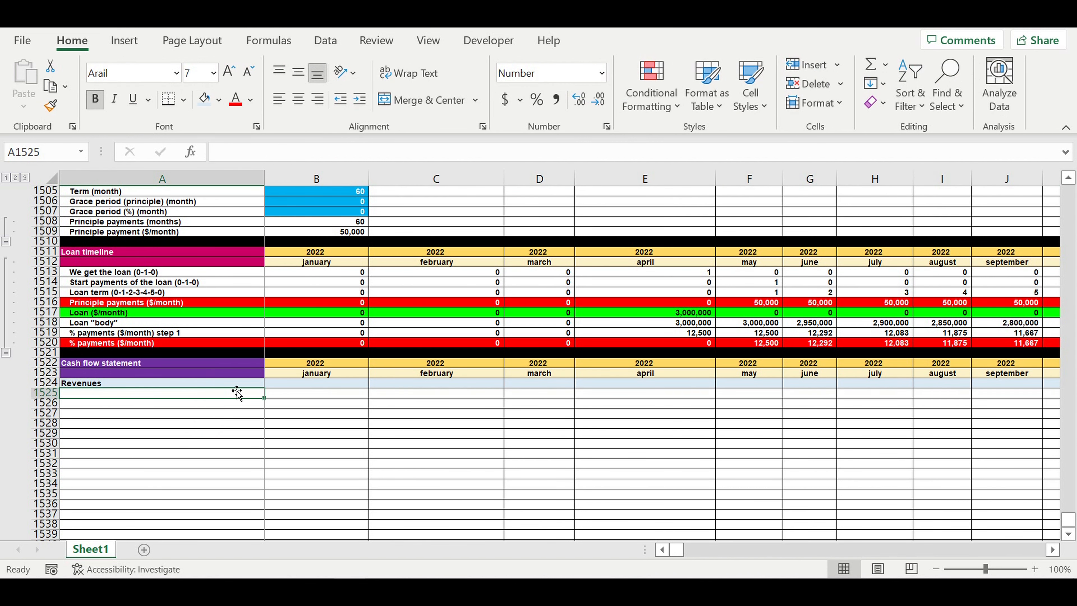
{"action": "type", "text": "="}
{"action": "left_click_drag", "start_coordinate": [1068, 522], "coordinate": [1068, 189]}
{"action": "scroll", "coordinate": [482, 351], "scroll_direction": "down", "scroll_amount": 20}
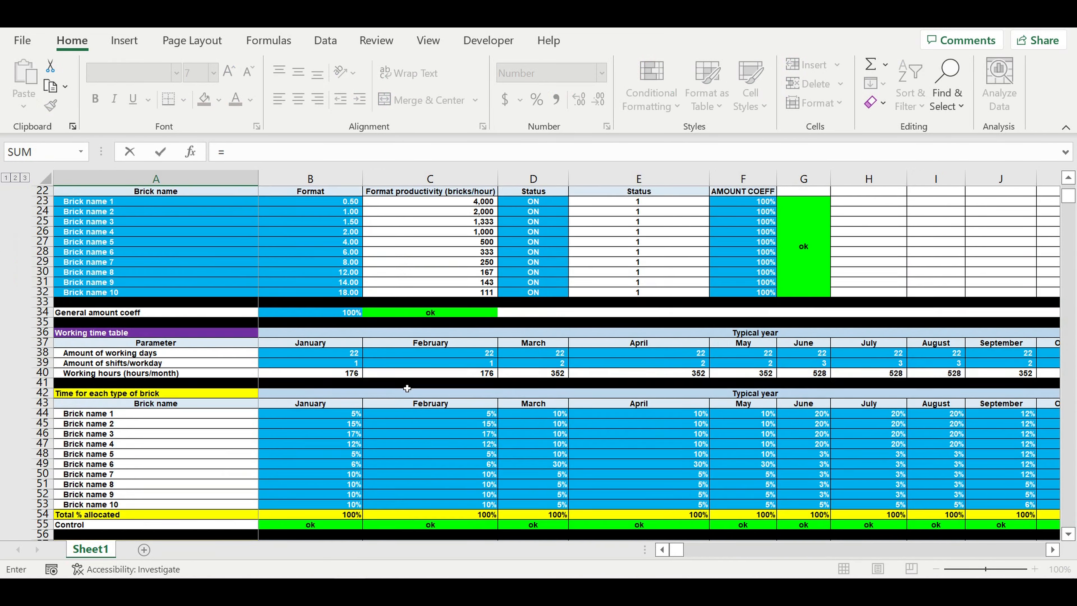
{"action": "scroll", "coordinate": [228, 328], "scroll_direction": "down", "scroll_amount": 20}
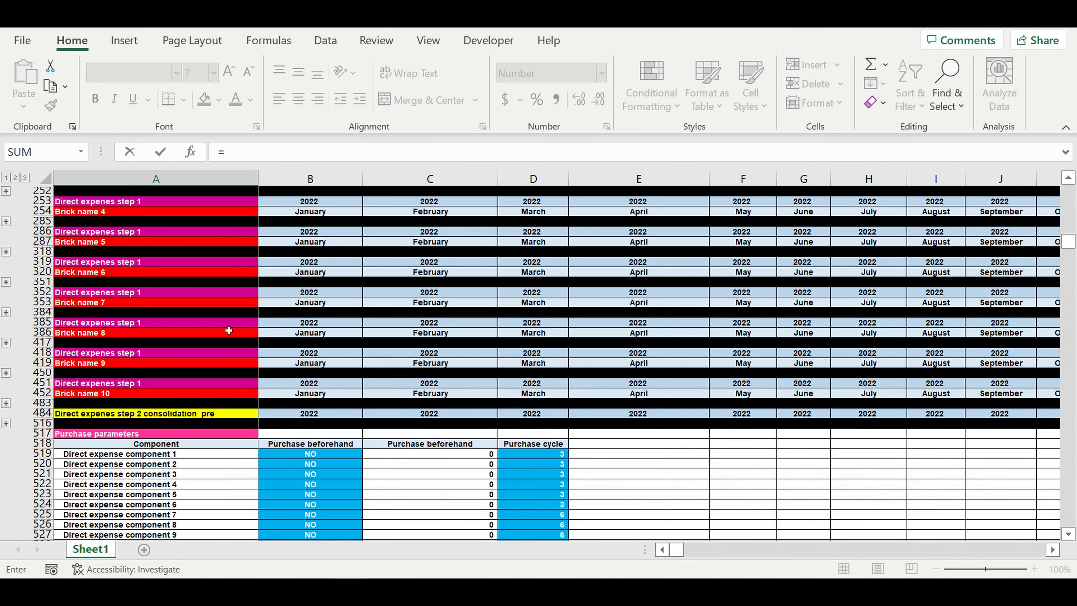
{"action": "scroll", "coordinate": [230, 326], "scroll_direction": "down", "scroll_amount": 20}
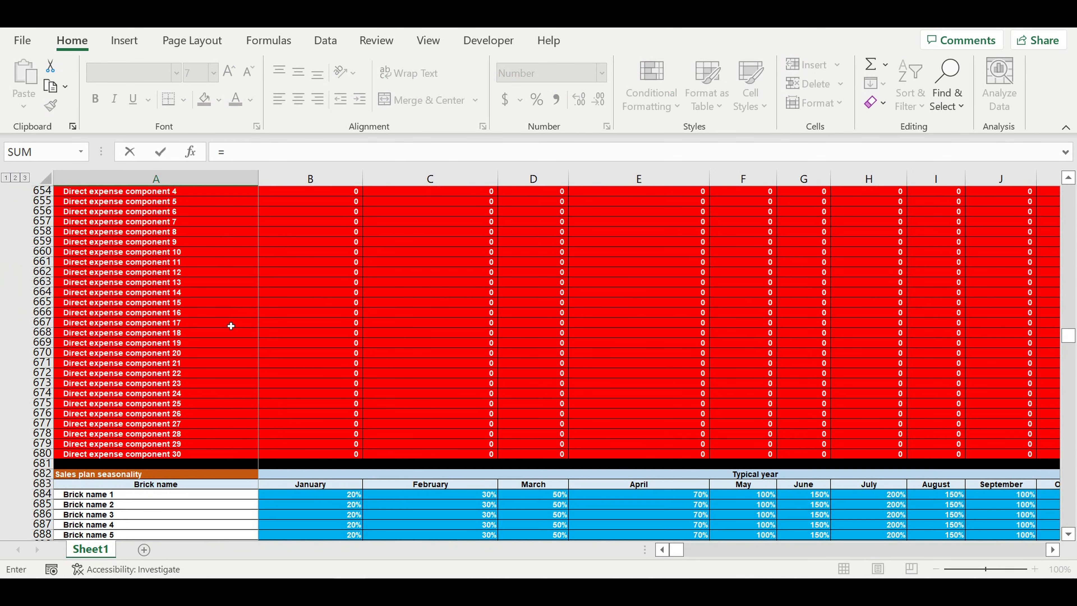
{"action": "scroll", "coordinate": [228, 327], "scroll_direction": "down", "scroll_amount": 16}
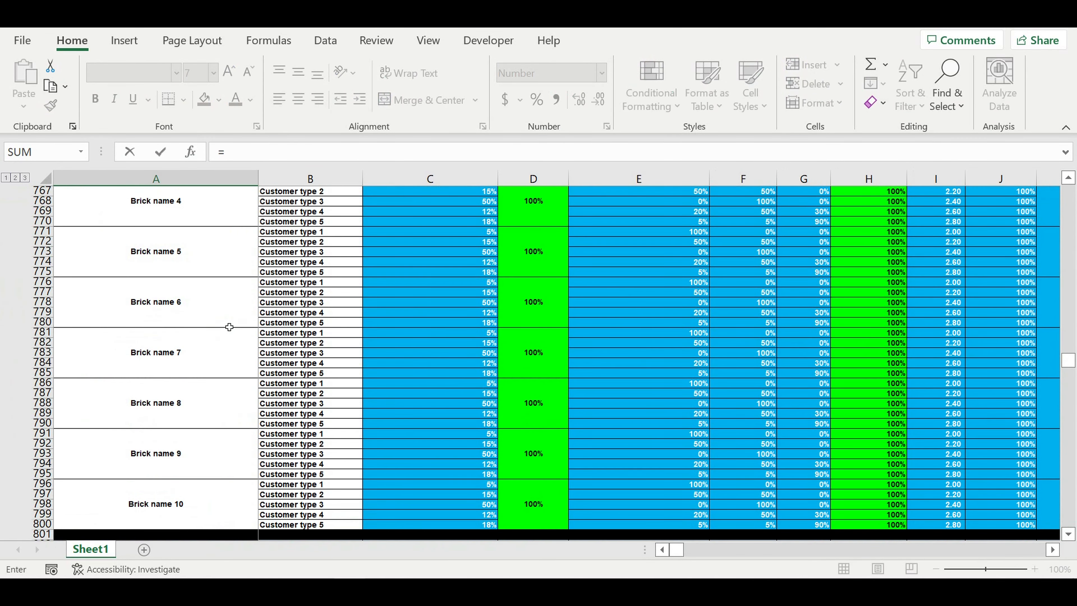
{"action": "scroll", "coordinate": [229, 327], "scroll_direction": "down", "scroll_amount": 2}
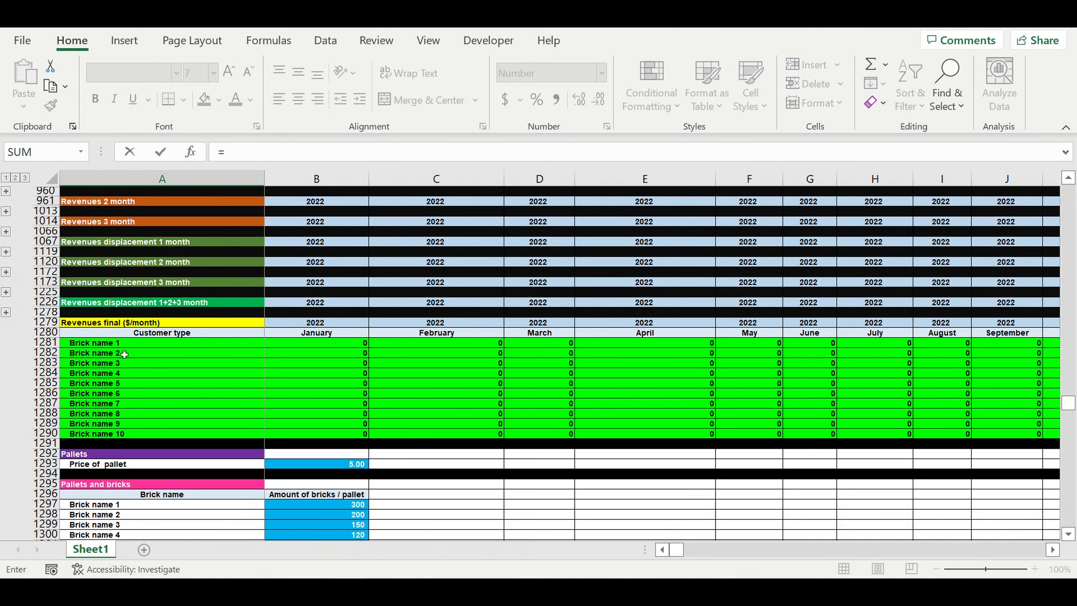
{"action": "left_click", "coordinate": [79, 343]}
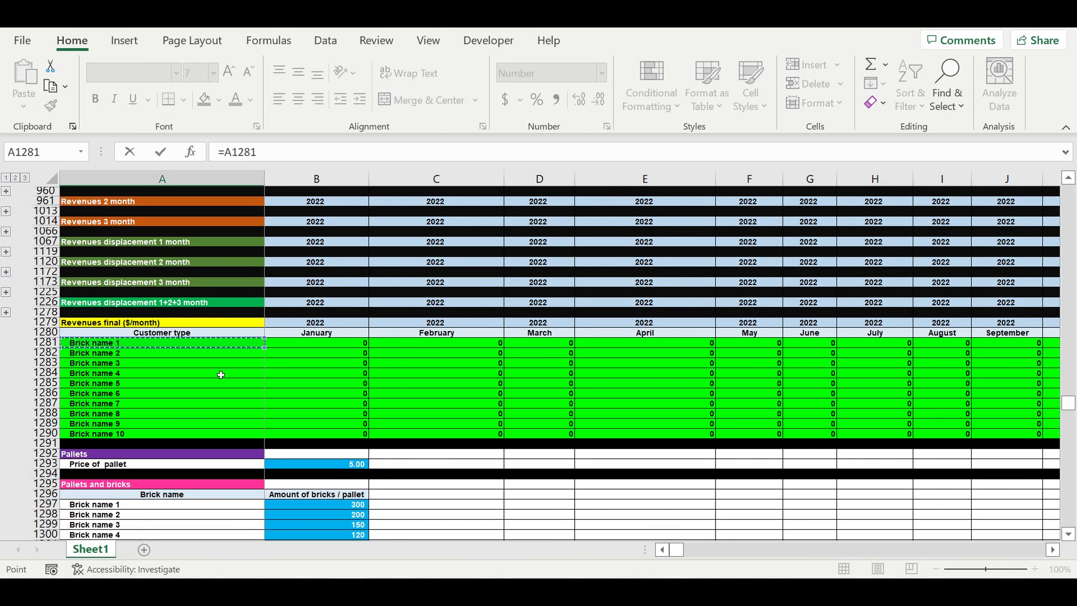
{"action": "key", "text": "Return"}
- Fill the brick name link in A1525 down through A1535
{"action": "scroll", "coordinate": [192, 354], "scroll_direction": "down", "scroll_amount": 3}
{"action": "left_click", "coordinate": [194, 342]}
{"action": "left_click_drag", "start_coordinate": [263, 348], "coordinate": [246, 445]}
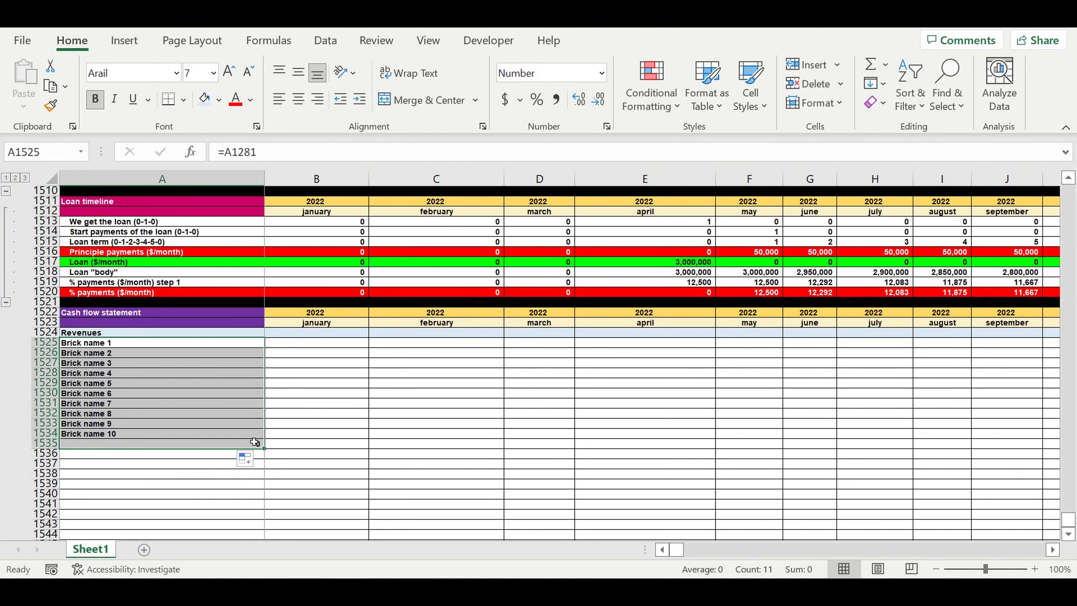
- Clear the surplus link in A1535 and fill the brick name links in A1525:A1534 across into column B
{"action": "left_click", "coordinate": [245, 444]}
{"action": "key", "text": "Delete"}
{"action": "left_click_drag", "start_coordinate": [116, 345], "coordinate": [132, 433]}
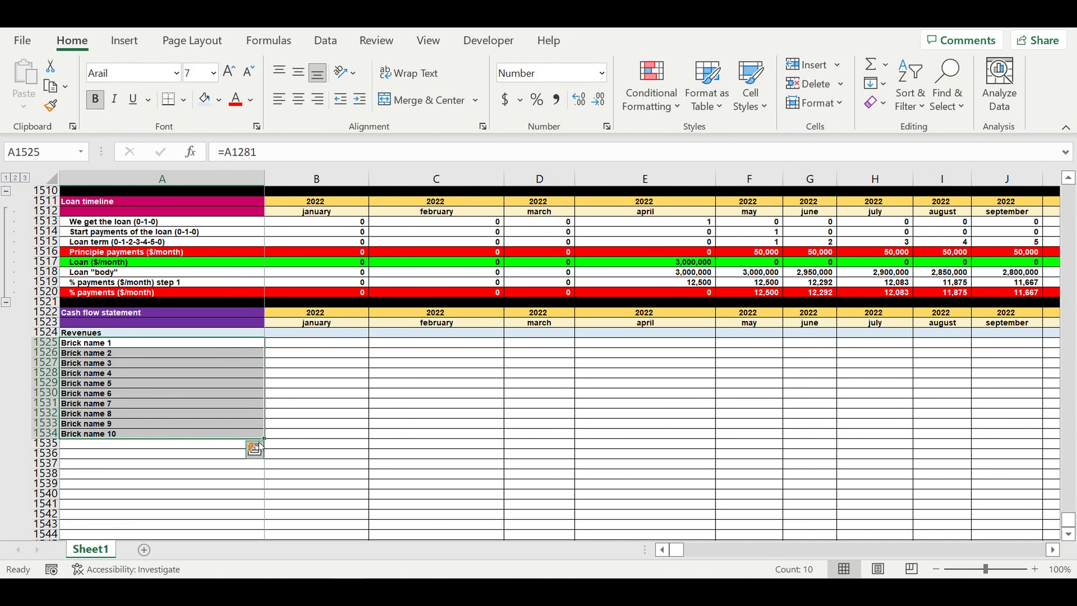
{"action": "left_click_drag", "start_coordinate": [264, 439], "coordinate": [320, 413]}
- Indent the brick names in A1525:A1534 by one level
{"action": "left_click", "coordinate": [282, 394]}
{"action": "left_click_drag", "start_coordinate": [123, 348], "coordinate": [119, 433]}
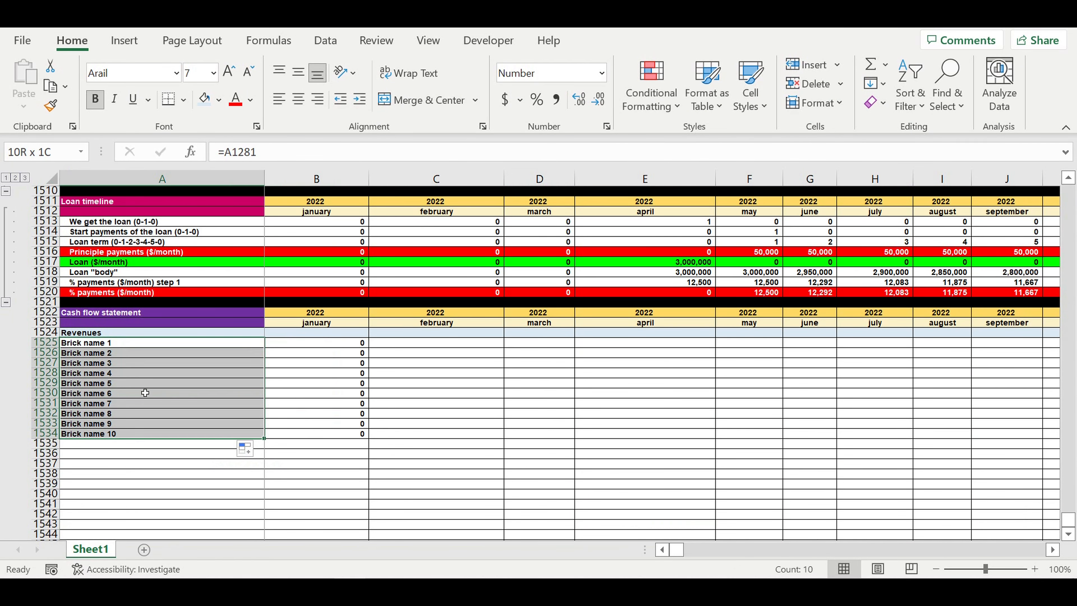
{"action": "left_click", "coordinate": [359, 99]}
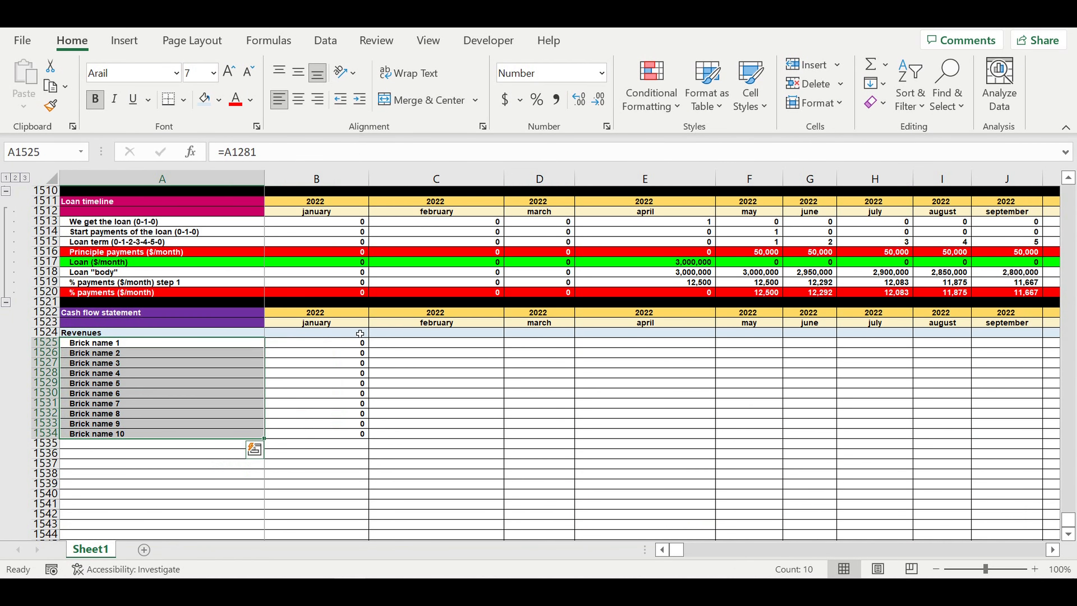
- Total the brick revenues in B1524 with =SUM(B1525:B1534) and fill B1524:B1534 across through column DQ, December 2031
{"action": "left_click", "coordinate": [345, 336]}
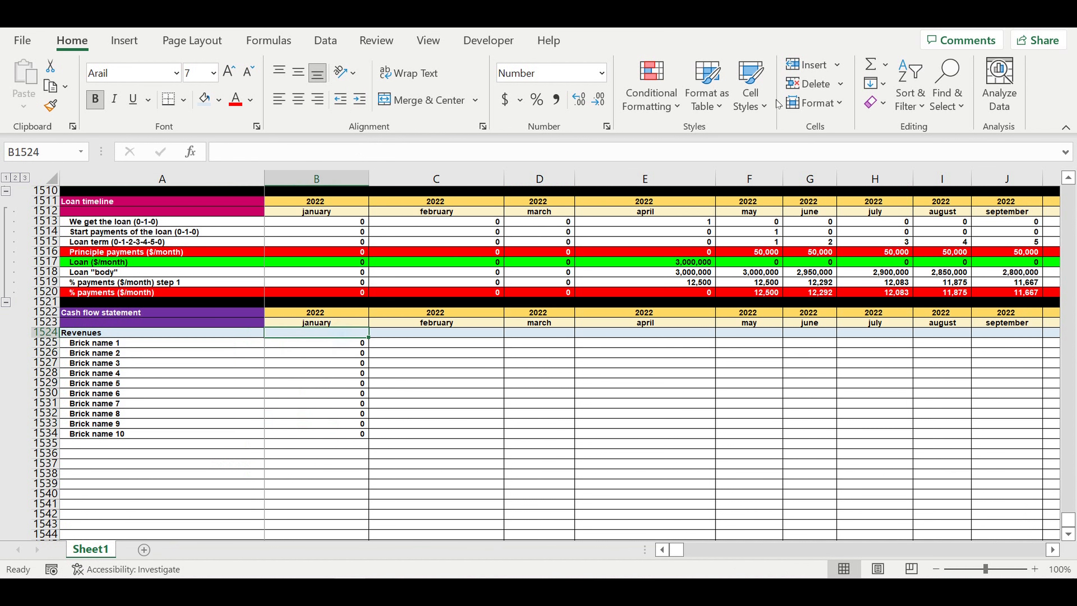
{"action": "left_click", "coordinate": [879, 64]}
{"action": "left_click_drag", "start_coordinate": [339, 434], "coordinate": [926, 380]}
{"action": "key", "text": "Return"}
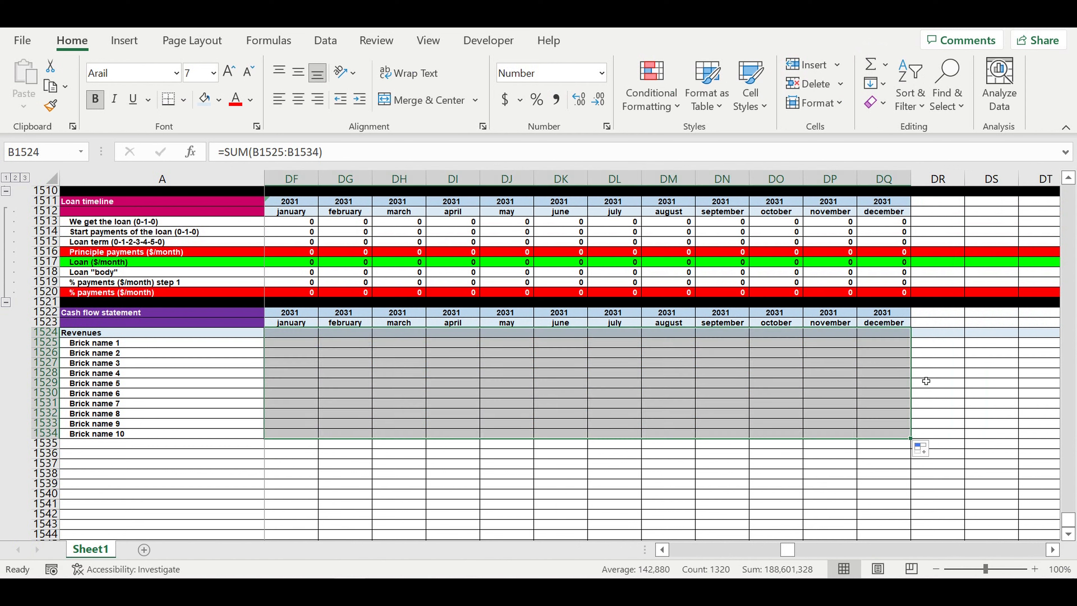
{"action": "left_click", "coordinate": [799, 393]}
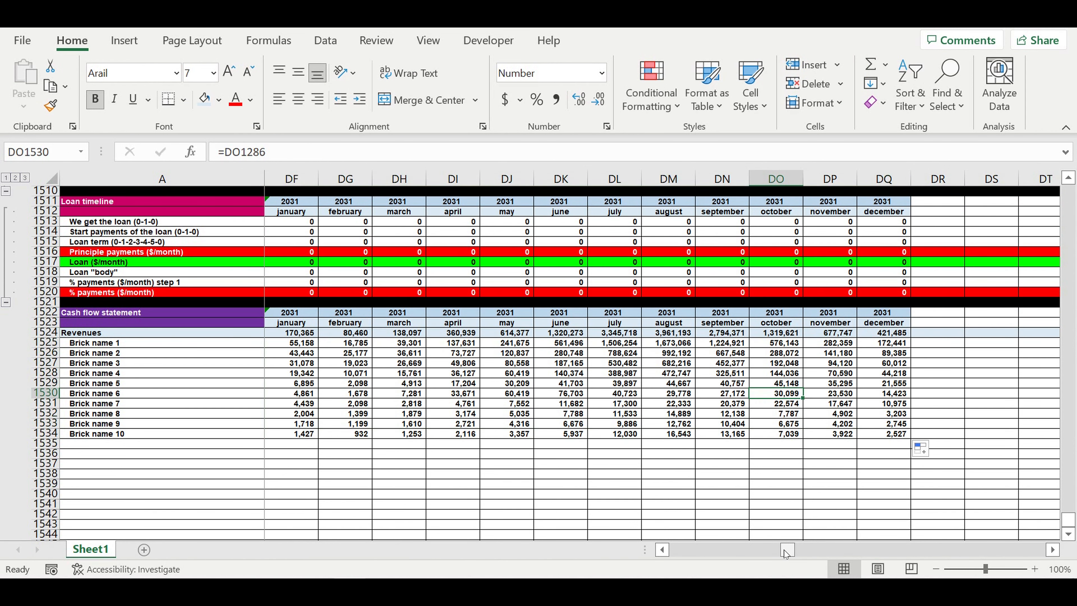
{"action": "left_click_drag", "start_coordinate": [785, 552], "coordinate": [561, 552]}
- Enter the label "Direct expenses" in A1535 below the last brick name
{"action": "left_click", "coordinate": [98, 444]}
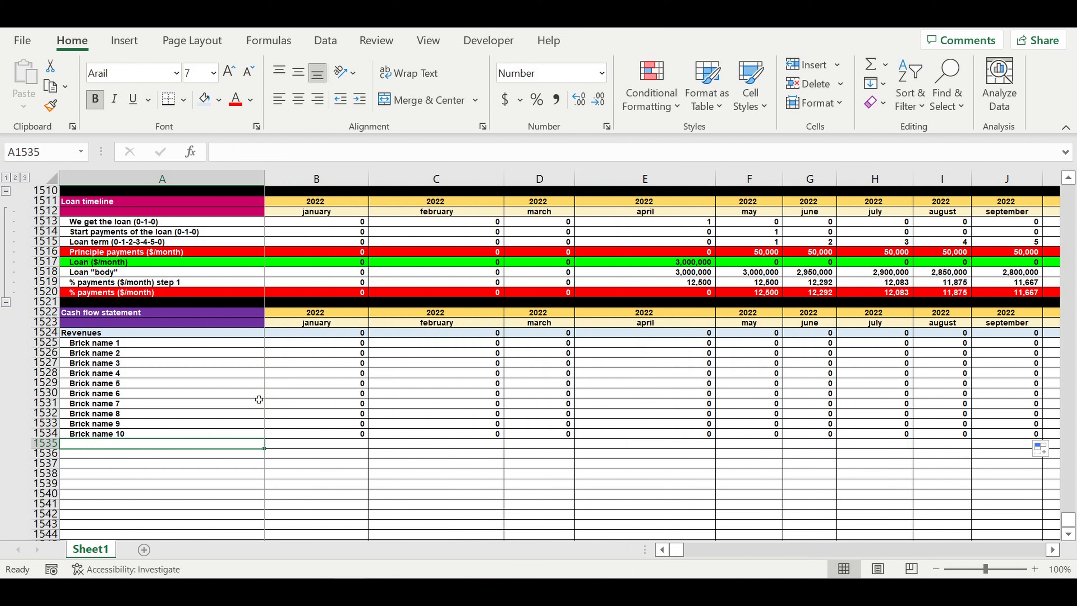
{"action": "type", "text": "Direc"}
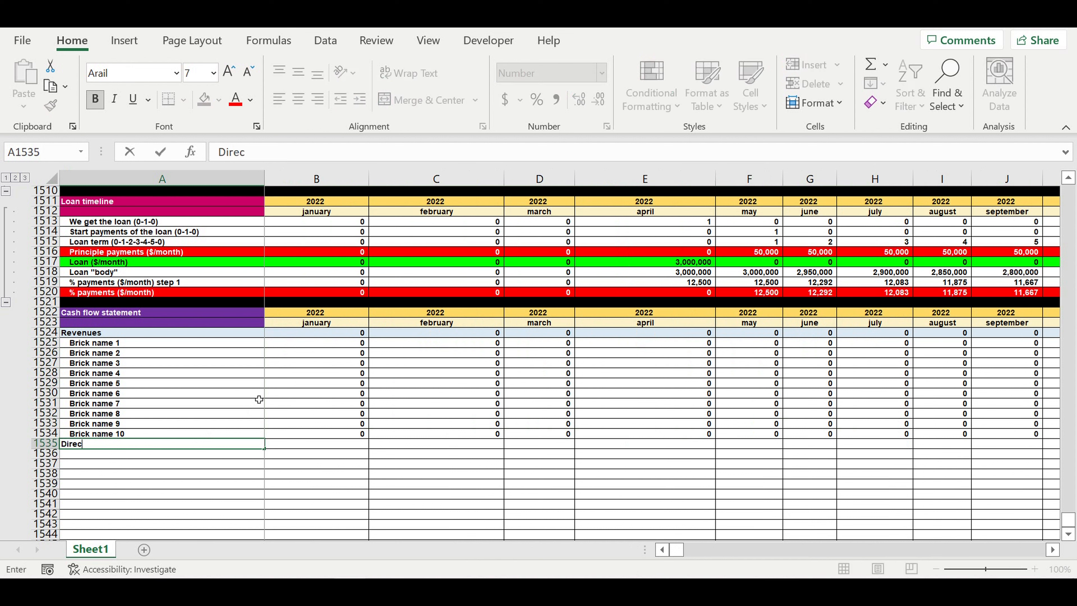
{"action": "type", "text": "t expenses"}
{"action": "key", "text": "Return"}
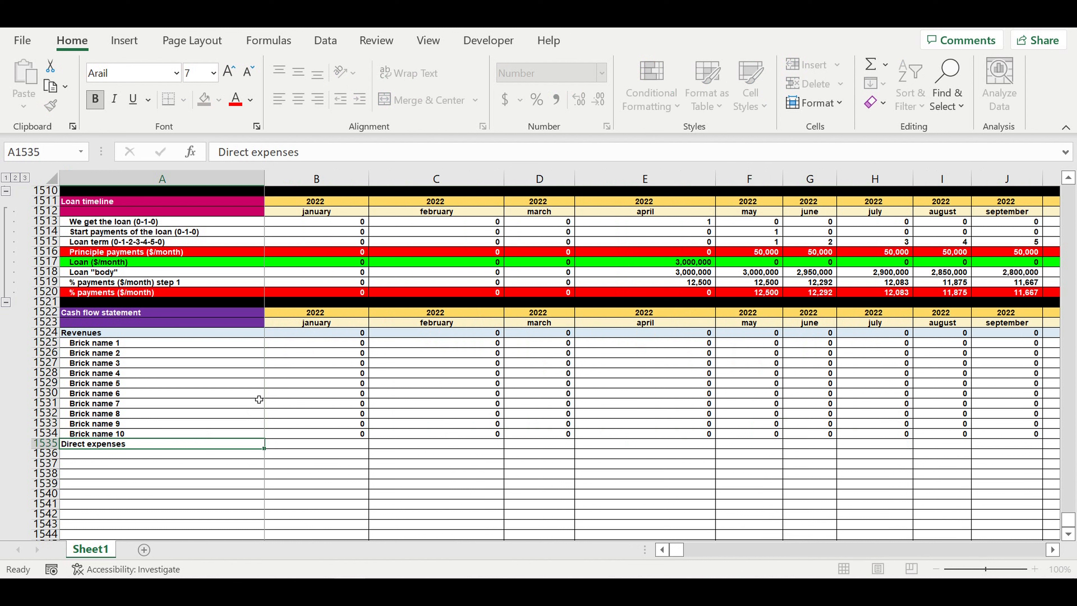
- Shade the whole Direct expenses row 1535 with the same light blue fill as the Revenues row
{"action": "left_click", "coordinate": [181, 433]}
{"action": "left_click", "coordinate": [55, 446]}
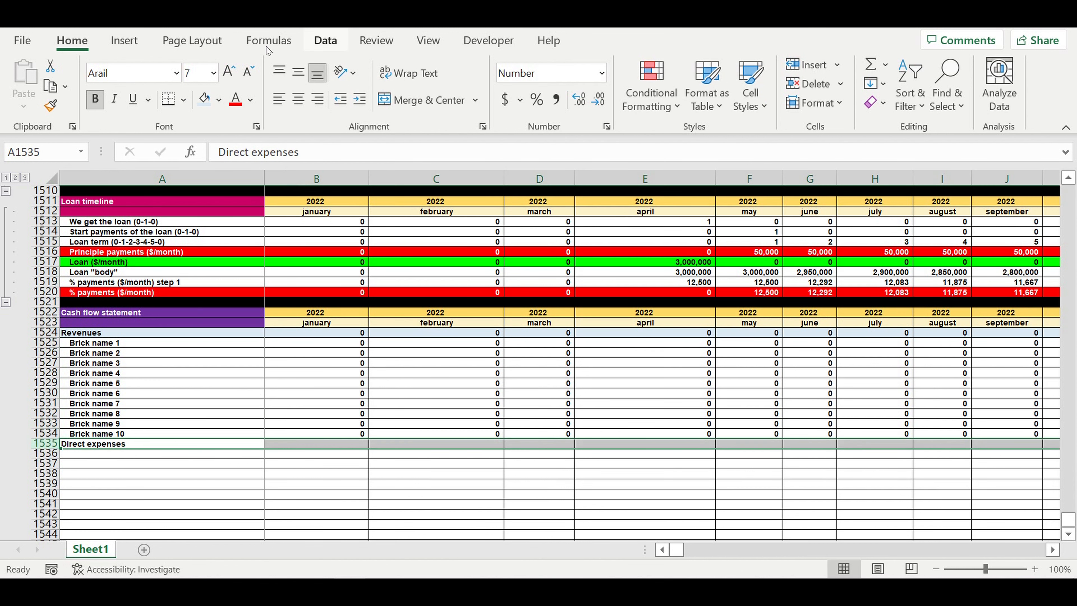
{"action": "left_click", "coordinate": [204, 98]}
{"action": "left_click", "coordinate": [209, 366]}
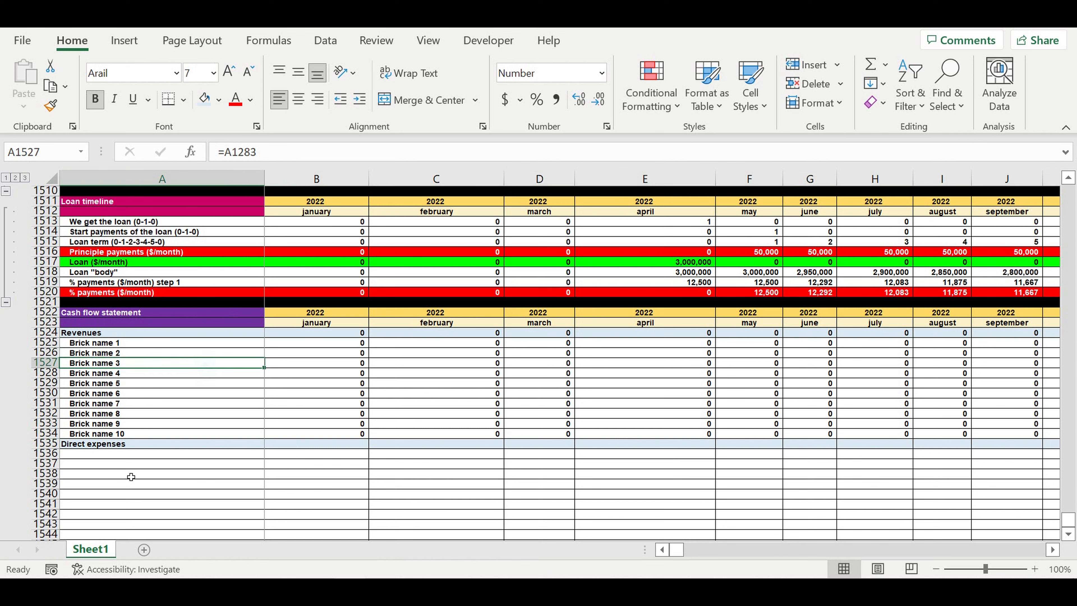
- Link A1536 to the first component name in the Direct expenses ($/month) table with =A651
{"action": "left_click", "coordinate": [98, 453]}
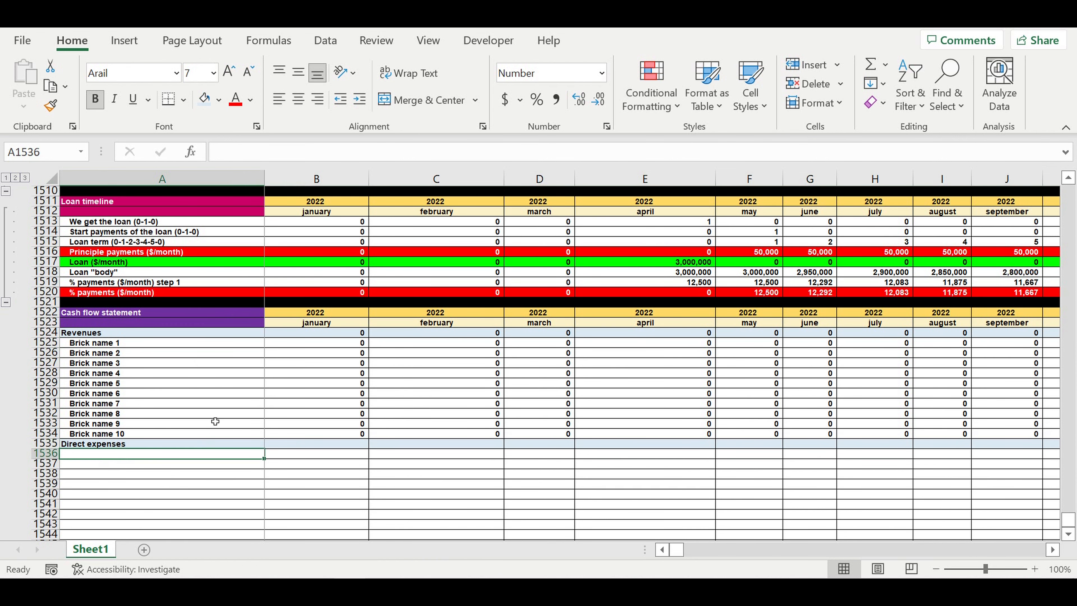
{"action": "type", "text": "="}
{"action": "left_click_drag", "start_coordinate": [1068, 518], "coordinate": [1061, 90]}
{"action": "scroll", "coordinate": [417, 380], "scroll_direction": "down", "scroll_amount": 10}
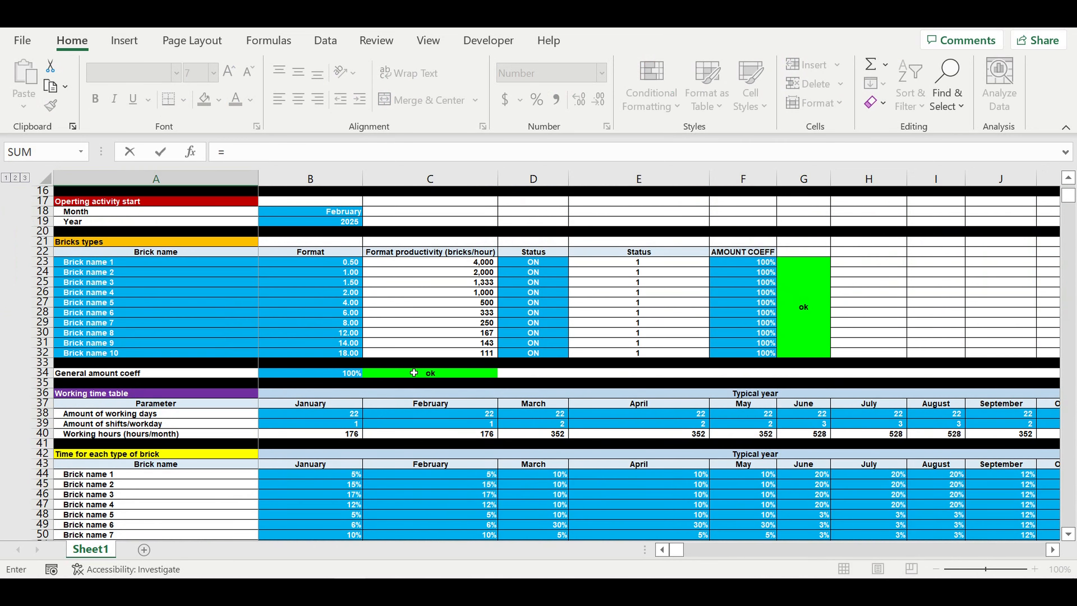
{"action": "scroll", "coordinate": [415, 363], "scroll_direction": "down", "scroll_amount": 10}
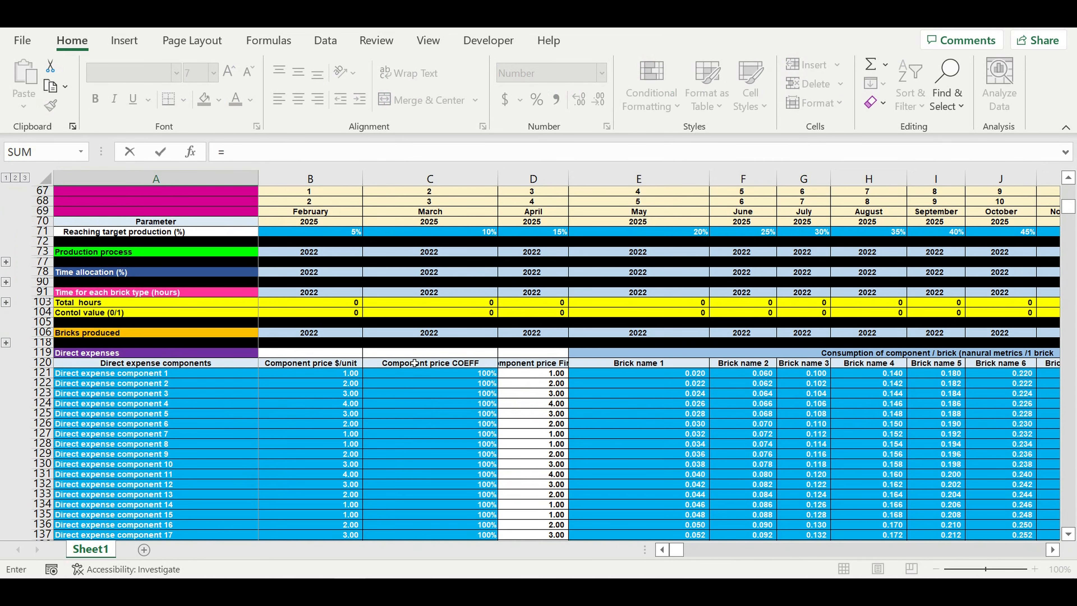
{"action": "scroll", "coordinate": [253, 367], "scroll_direction": "down", "scroll_amount": 5}
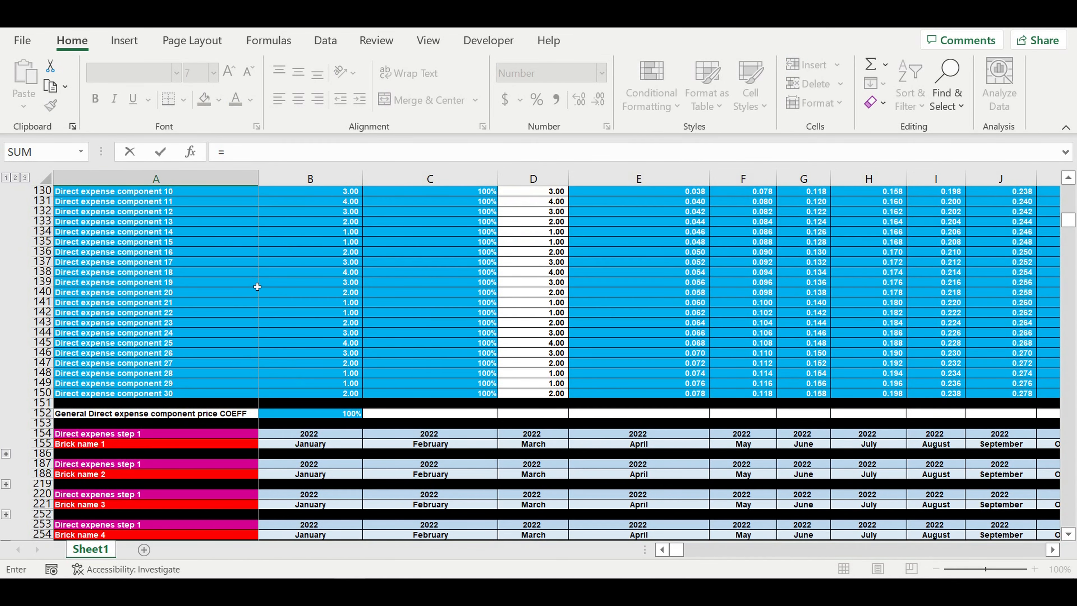
{"action": "scroll", "coordinate": [279, 332], "scroll_direction": "down", "scroll_amount": 15}
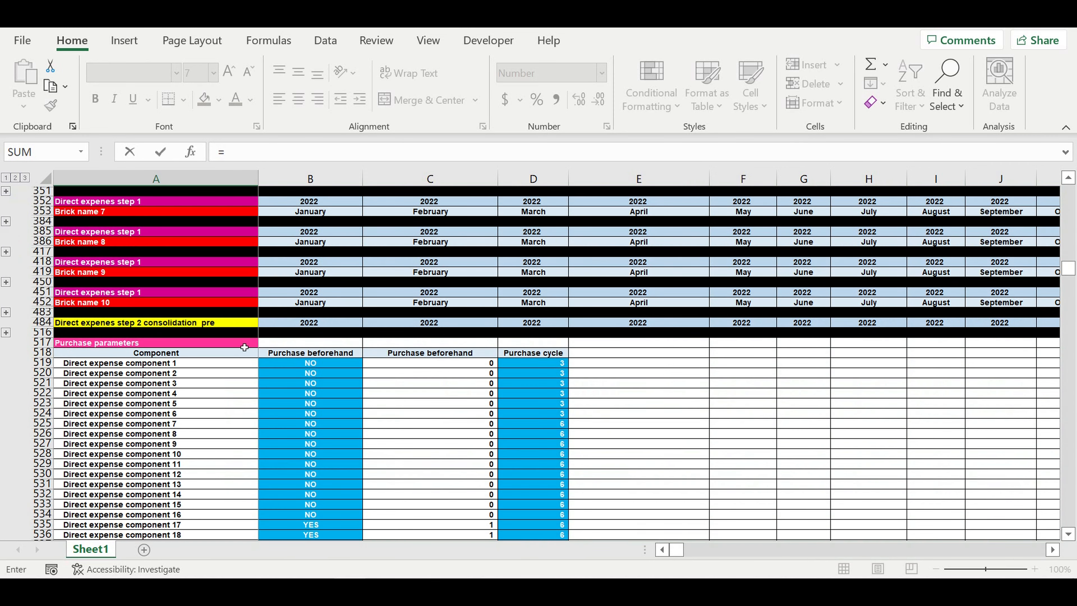
{"action": "scroll", "coordinate": [244, 345], "scroll_direction": "down", "scroll_amount": 9}
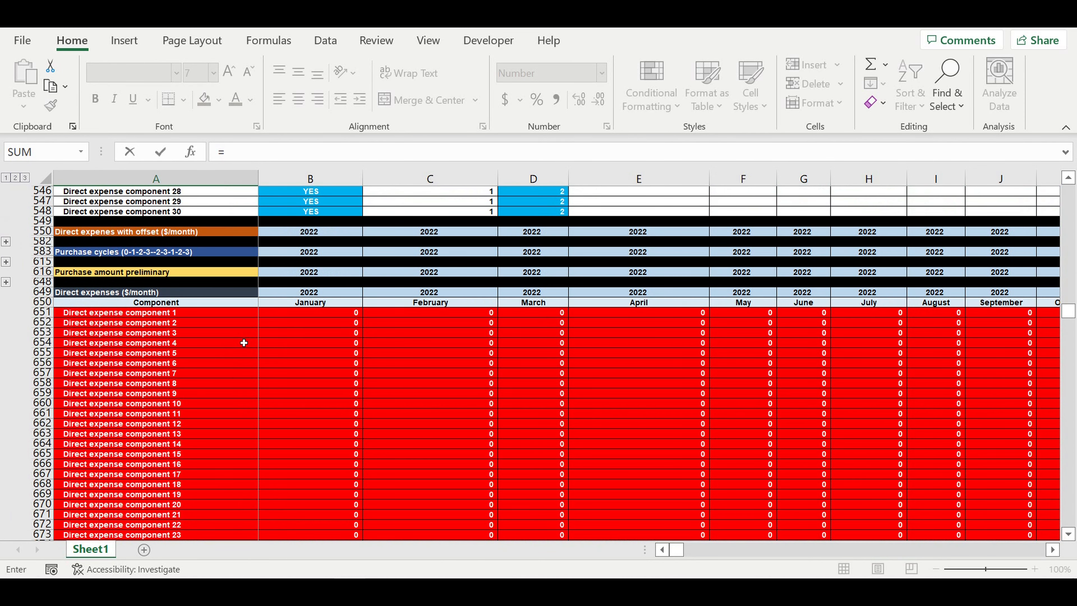
{"action": "scroll", "coordinate": [244, 341], "scroll_direction": "down", "scroll_amount": 2}
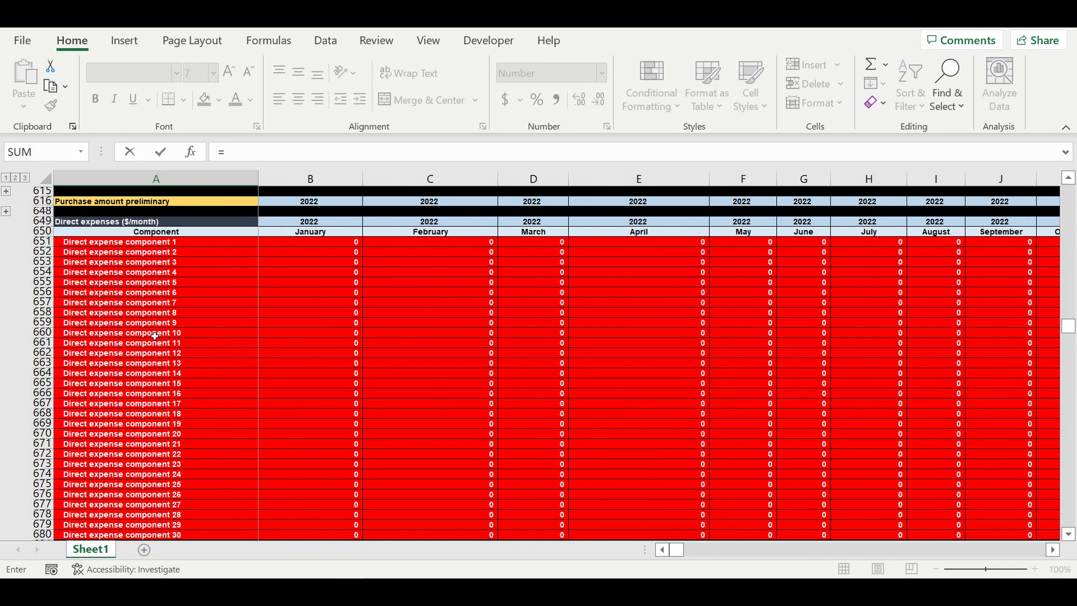
{"action": "scroll", "coordinate": [173, 345], "scroll_direction": "down", "scroll_amount": 4}
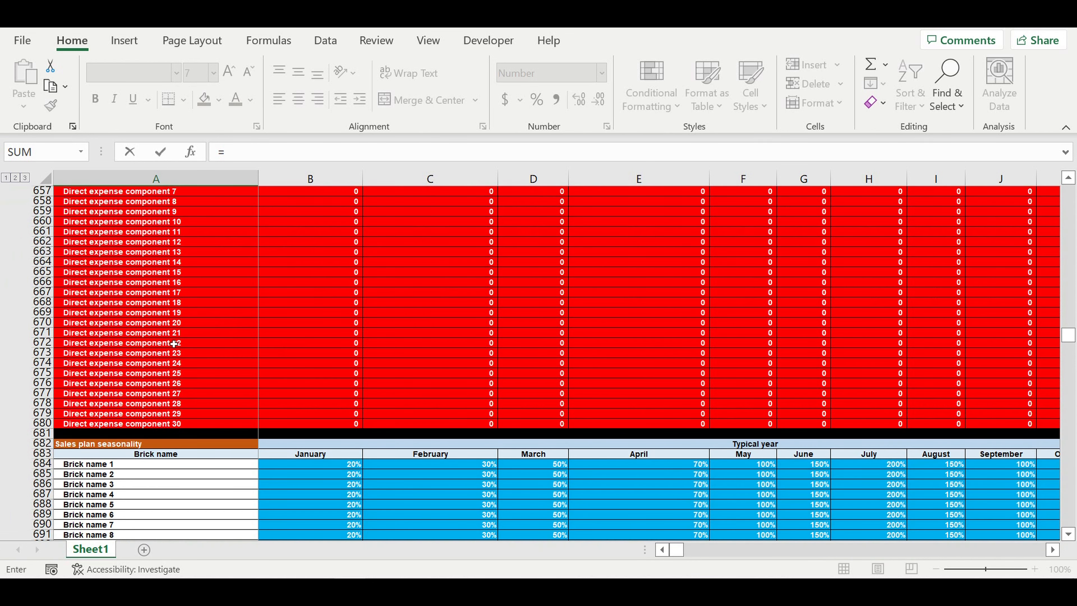
{"action": "scroll", "coordinate": [179, 342], "scroll_direction": "up", "scroll_amount": 3}
{"action": "left_click", "coordinate": [102, 234]}
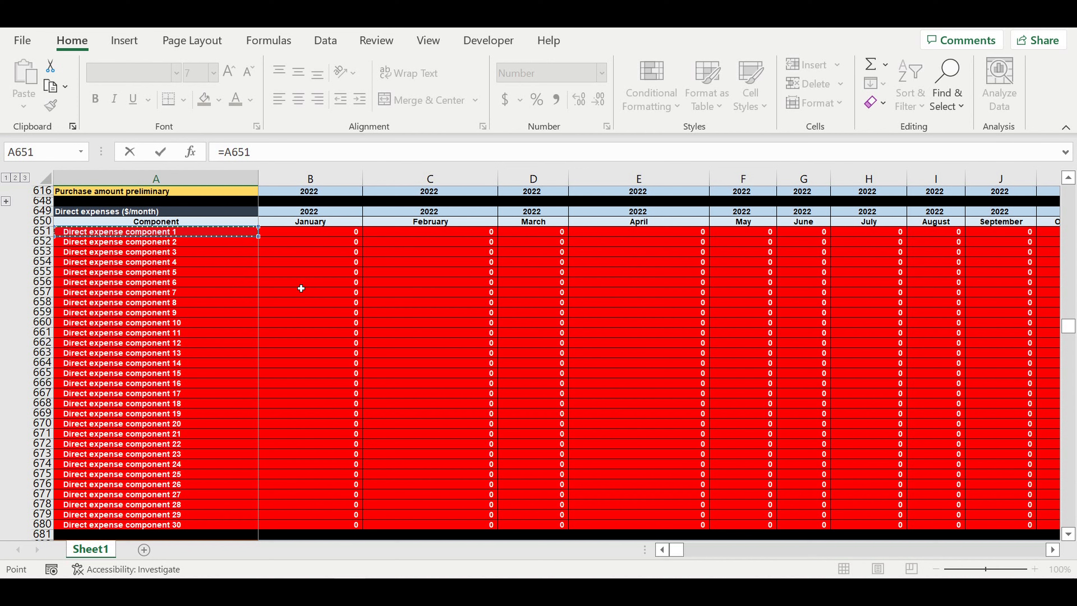
{"action": "key", "text": "Return"}
- Fill the component name link in A1536 down through A1565 for all 30 components, clearing any surplus cells below
{"action": "scroll", "coordinate": [312, 337], "scroll_direction": "down", "scroll_amount": 8}
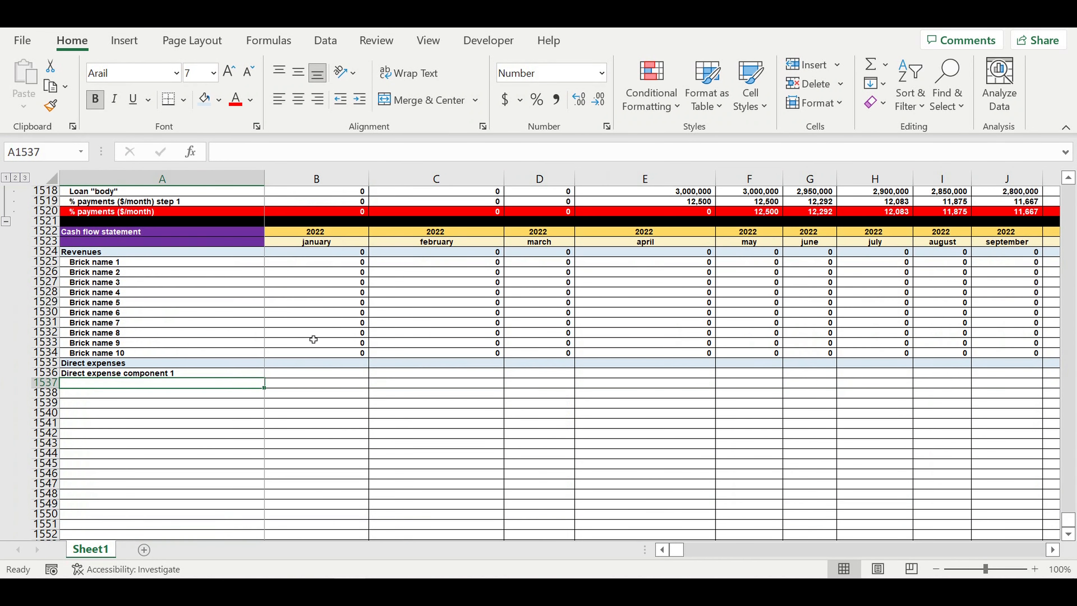
{"action": "left_click", "coordinate": [230, 274]}
{"action": "scroll", "coordinate": [300, 303], "scroll_direction": "down", "scroll_amount": 2}
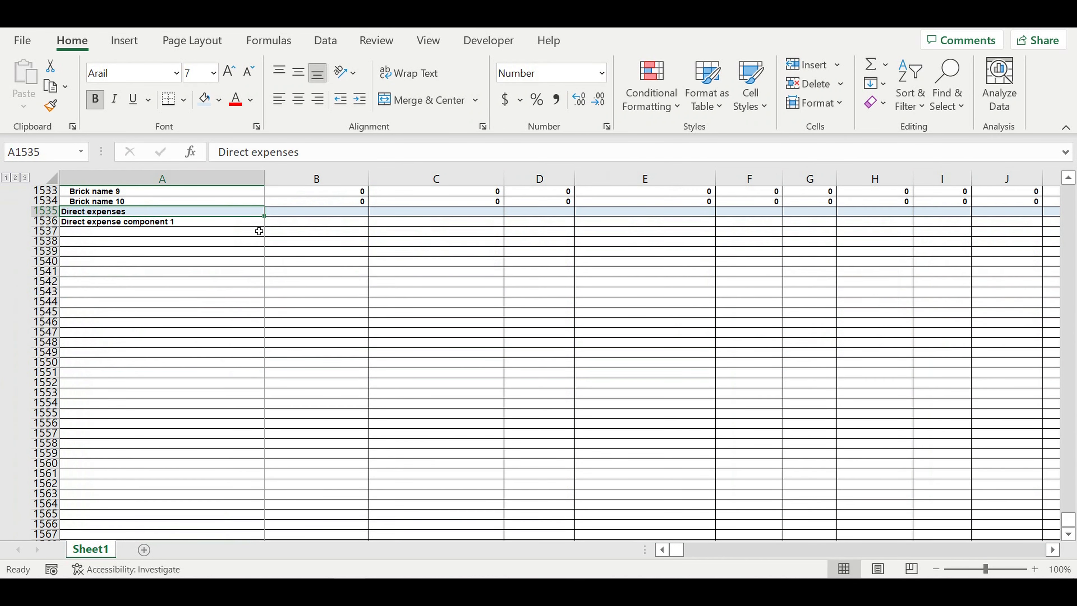
{"action": "left_click", "coordinate": [257, 221]}
{"action": "left_click_drag", "start_coordinate": [268, 232], "coordinate": [225, 464]}
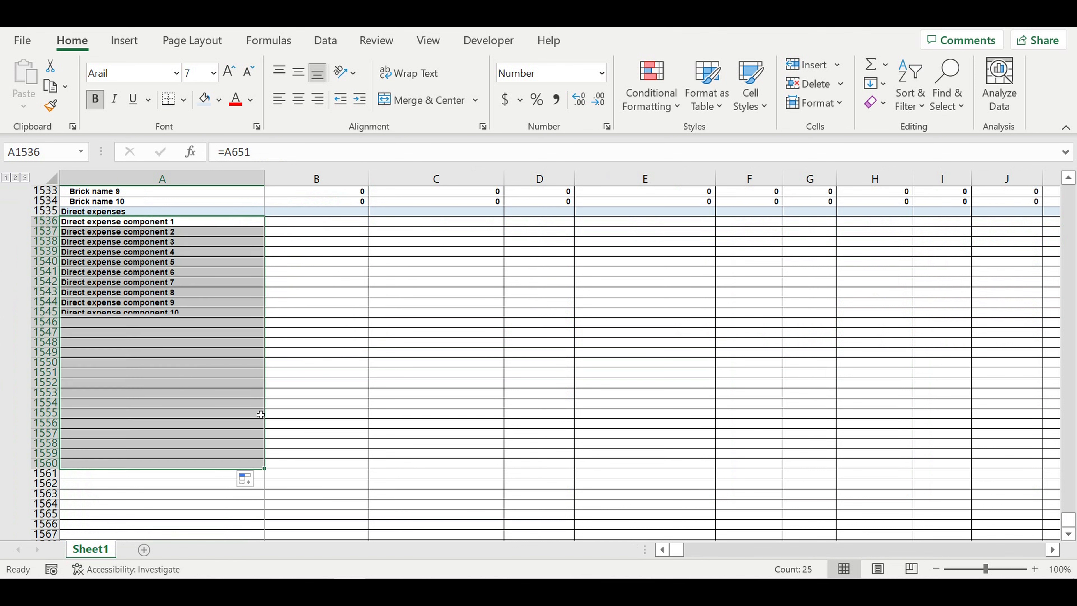
{"action": "scroll", "coordinate": [259, 420], "scroll_direction": "down", "scroll_amount": 3}
{"action": "left_click_drag", "start_coordinate": [263, 377], "coordinate": [212, 450]}
{"action": "key", "text": "Delete"}
- Indent the direct expense component names in A1536:A1565 by one level
{"action": "left_click", "coordinate": [209, 395]}
{"action": "scroll", "coordinate": [206, 356], "scroll_direction": "up", "scroll_amount": 1}
{"action": "scroll", "coordinate": [202, 333], "scroll_direction": "up", "scroll_amount": 2}
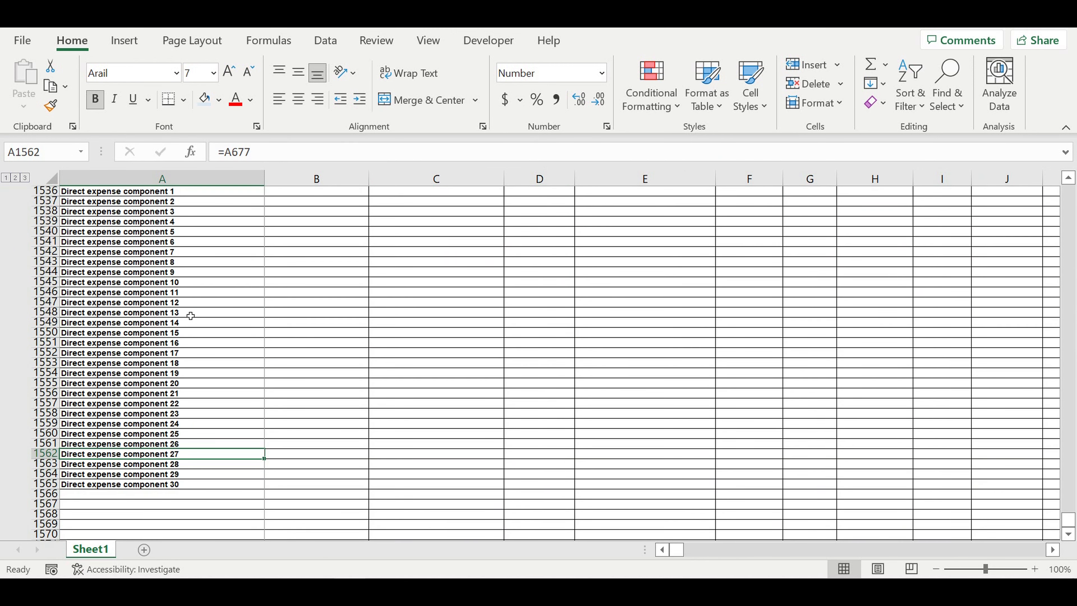
{"action": "left_click_drag", "start_coordinate": [165, 221], "coordinate": [154, 514]}
{"action": "left_click", "coordinate": [364, 102]}
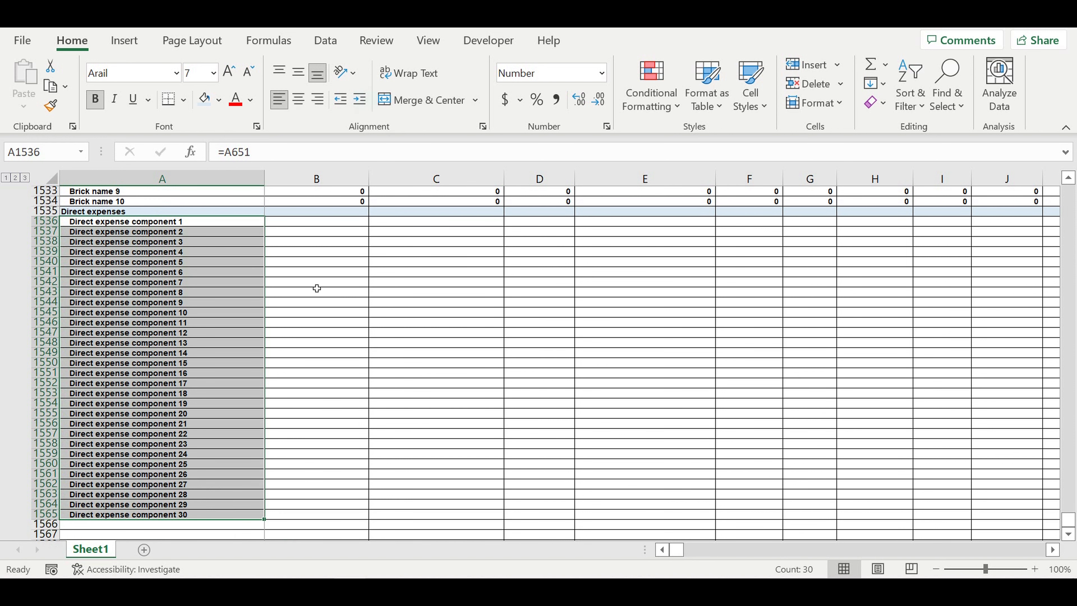
- Link A1566, below the last direct expense component, to the Pallets ($/month) label with =A1321
{"action": "scroll", "coordinate": [255, 415], "scroll_direction": "down", "scroll_amount": 3}
{"action": "left_click", "coordinate": [184, 438]}
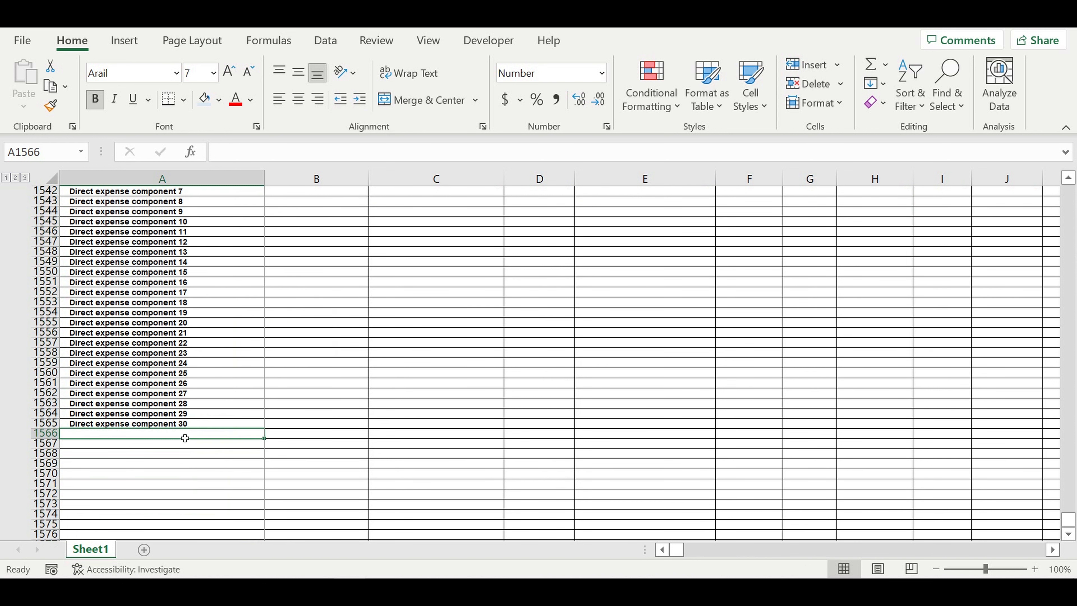
{"action": "type", "text": "="}
{"action": "scroll", "coordinate": [220, 395], "scroll_direction": "up", "scroll_amount": 20}
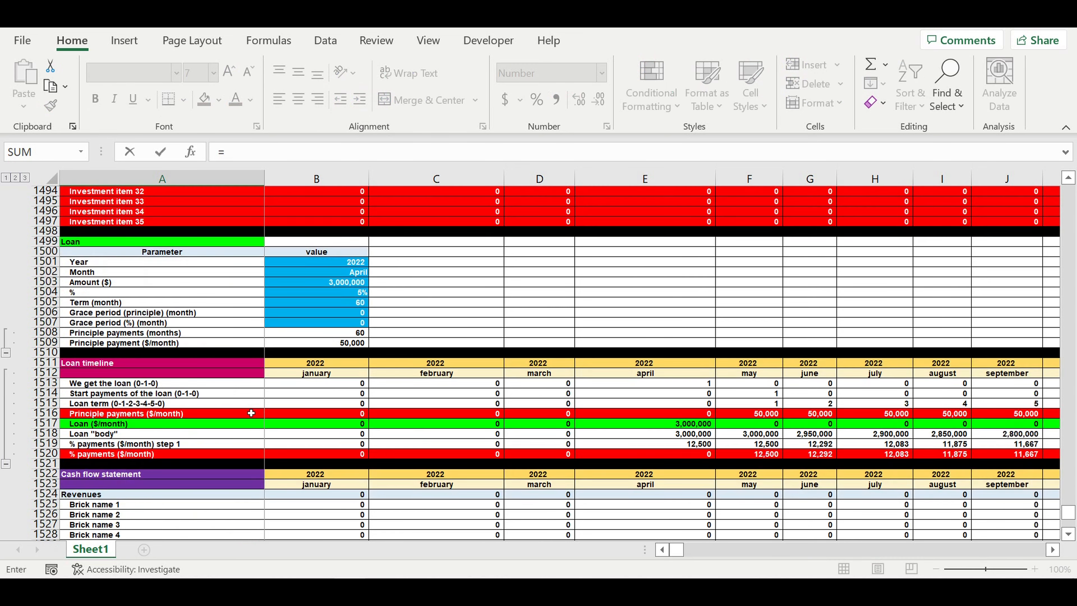
{"action": "scroll", "coordinate": [259, 387], "scroll_direction": "up", "scroll_amount": 20}
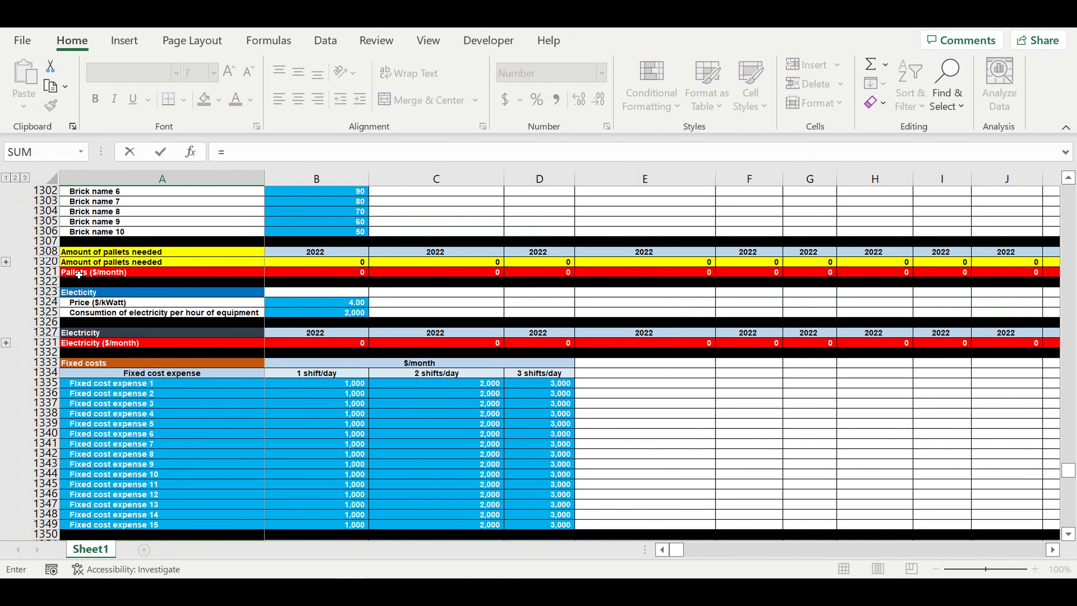
{"action": "left_click", "coordinate": [76, 275]}
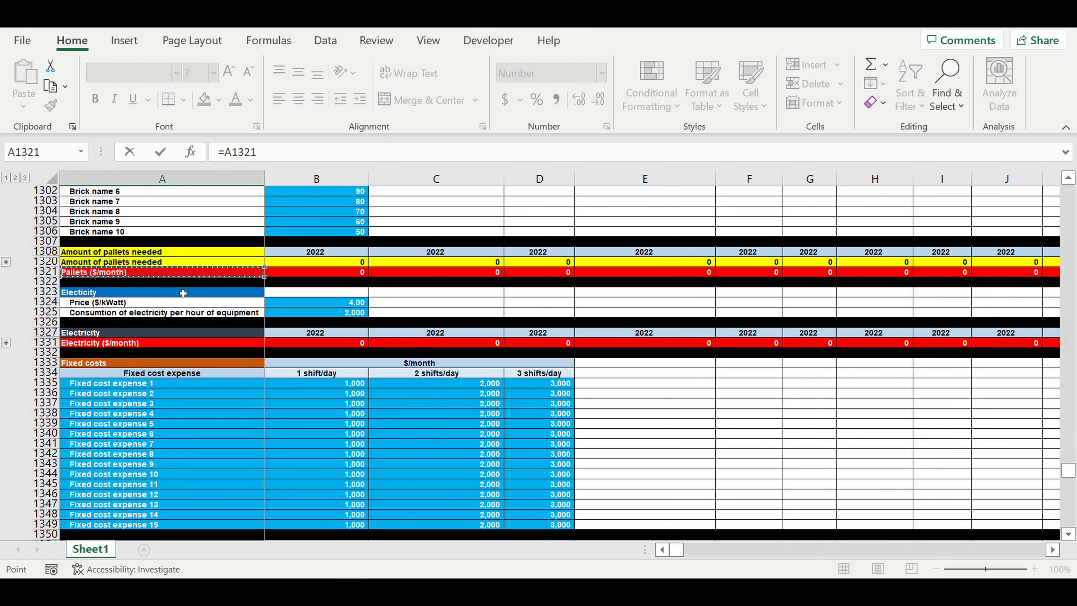
{"action": "key", "text": "Return"}
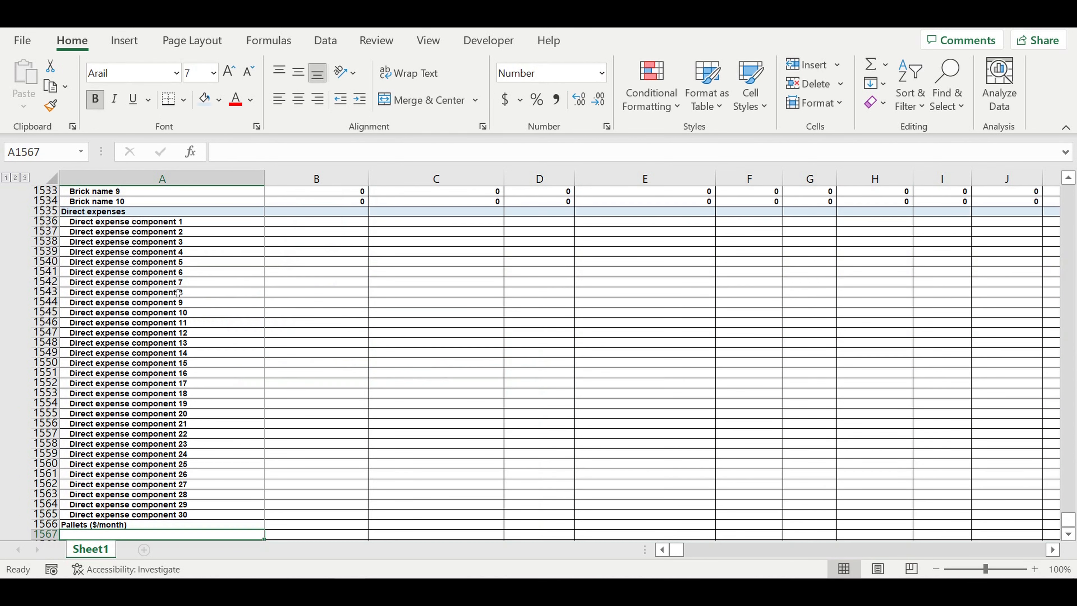
- Link A1567, below the Pallets line, to the Electricity ($/month) label with =A1331
{"action": "type", "text": "="}
{"action": "scroll", "coordinate": [216, 316], "scroll_direction": "up", "scroll_amount": 17}
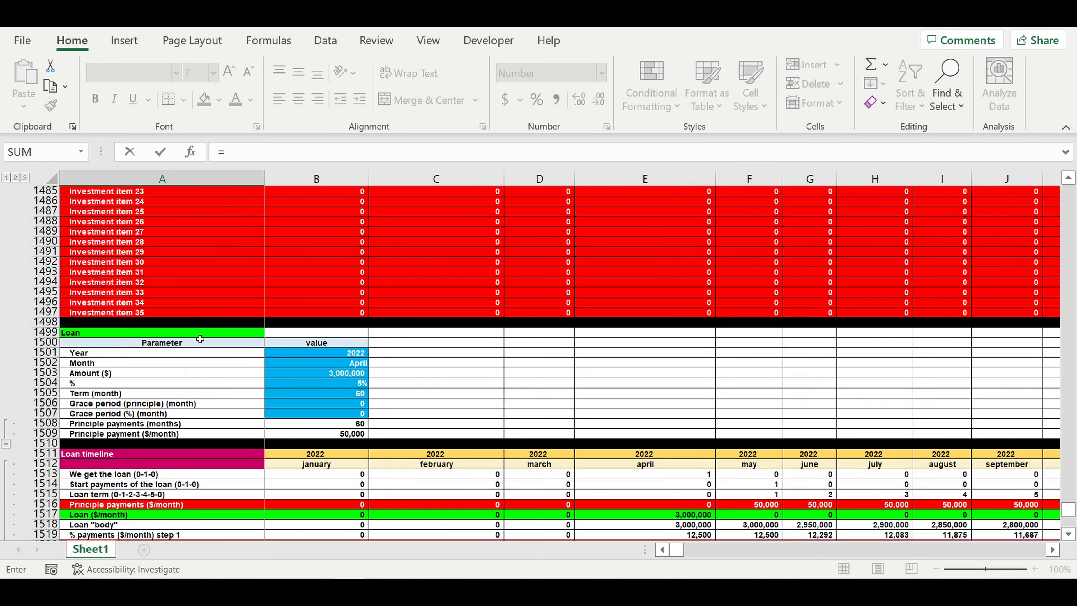
{"action": "scroll", "coordinate": [182, 411], "scroll_direction": "down", "scroll_amount": 6}
{"action": "scroll", "coordinate": [175, 391], "scroll_direction": "up", "scroll_amount": 20}
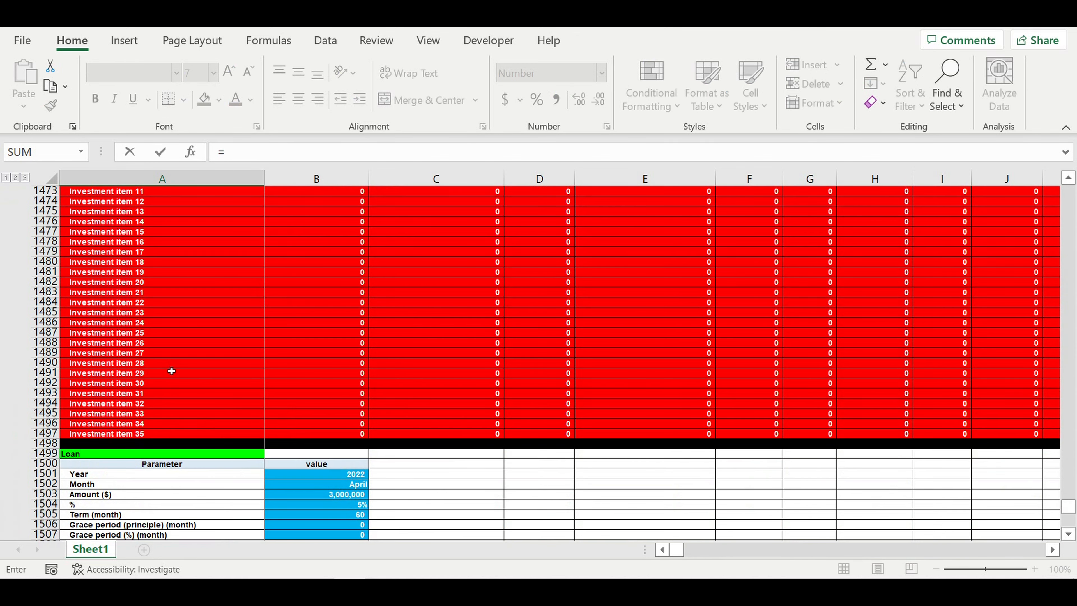
{"action": "scroll", "coordinate": [175, 371], "scroll_direction": "up", "scroll_amount": 19}
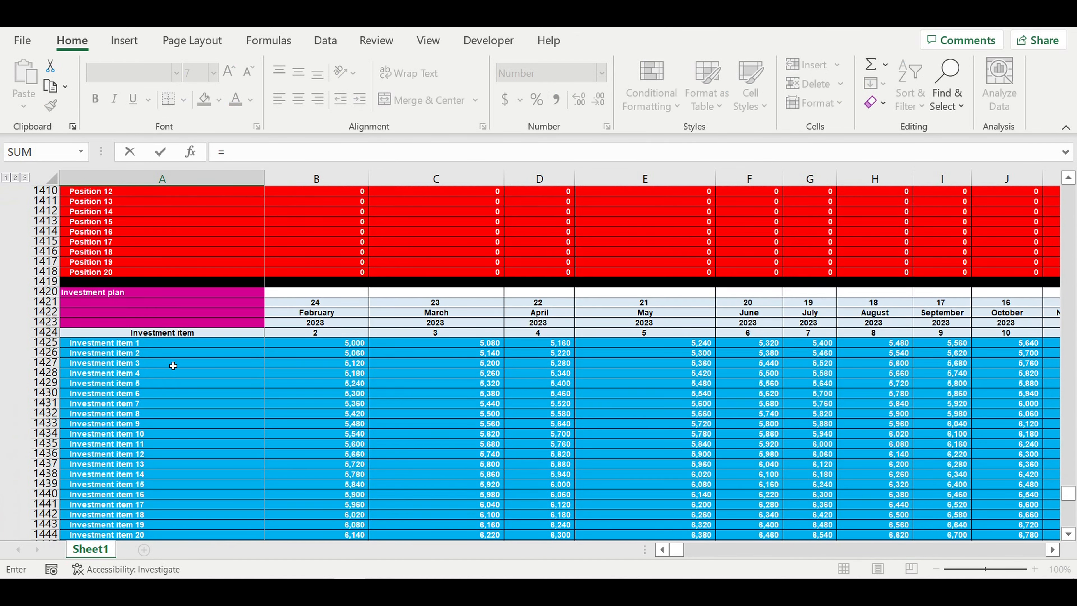
{"action": "scroll", "coordinate": [175, 362], "scroll_direction": "up", "scroll_amount": 17}
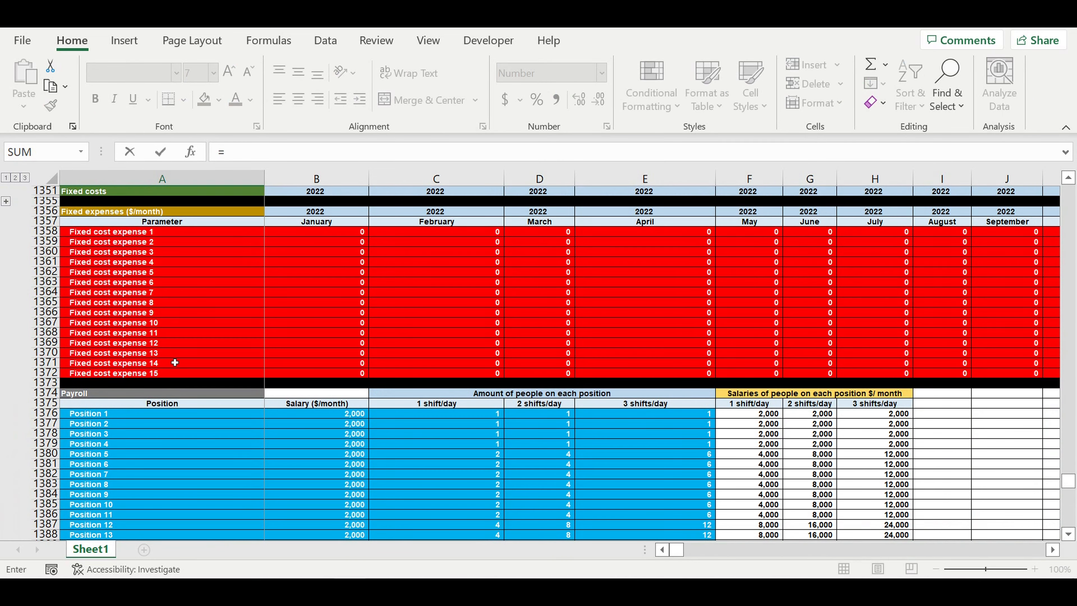
{"action": "scroll", "coordinate": [175, 359], "scroll_direction": "up", "scroll_amount": 6}
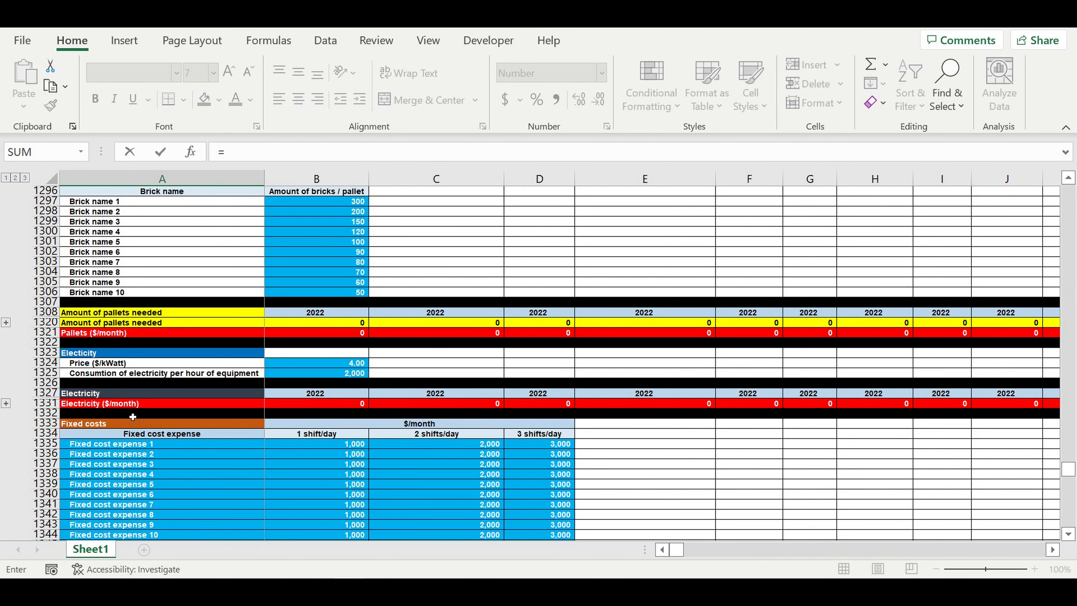
{"action": "left_click", "coordinate": [109, 407]}
{"action": "key", "text": "Return"}
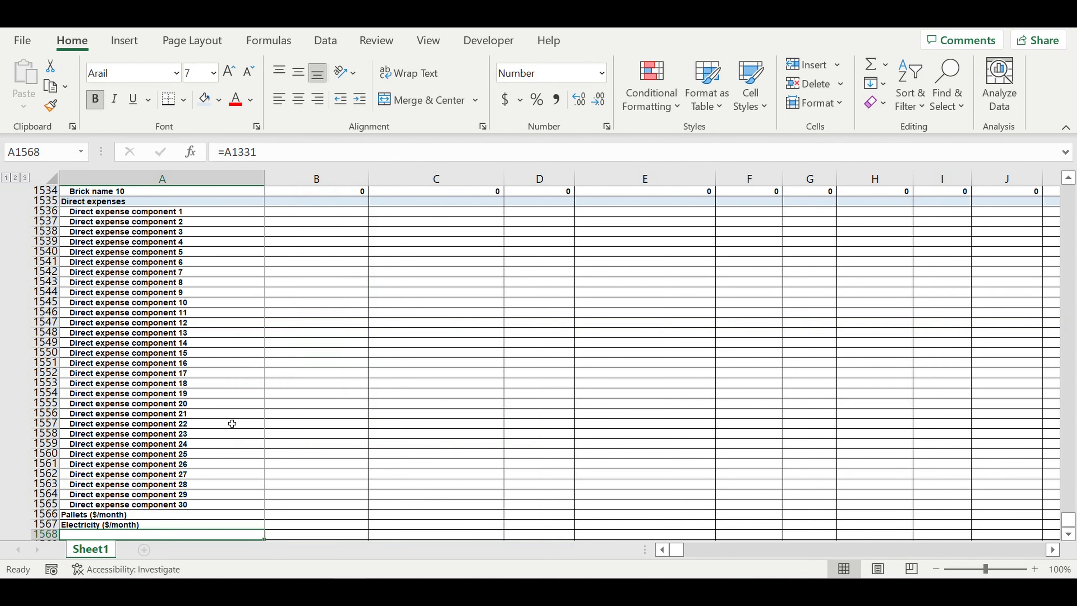
- Fill the Pallets, Electricity and direct expense component links from column A into column B, covering B1536:B1567
{"action": "scroll", "coordinate": [245, 424], "scroll_direction": "down", "scroll_amount": 5}
{"action": "left_click_drag", "start_coordinate": [134, 365], "coordinate": [145, 374]}
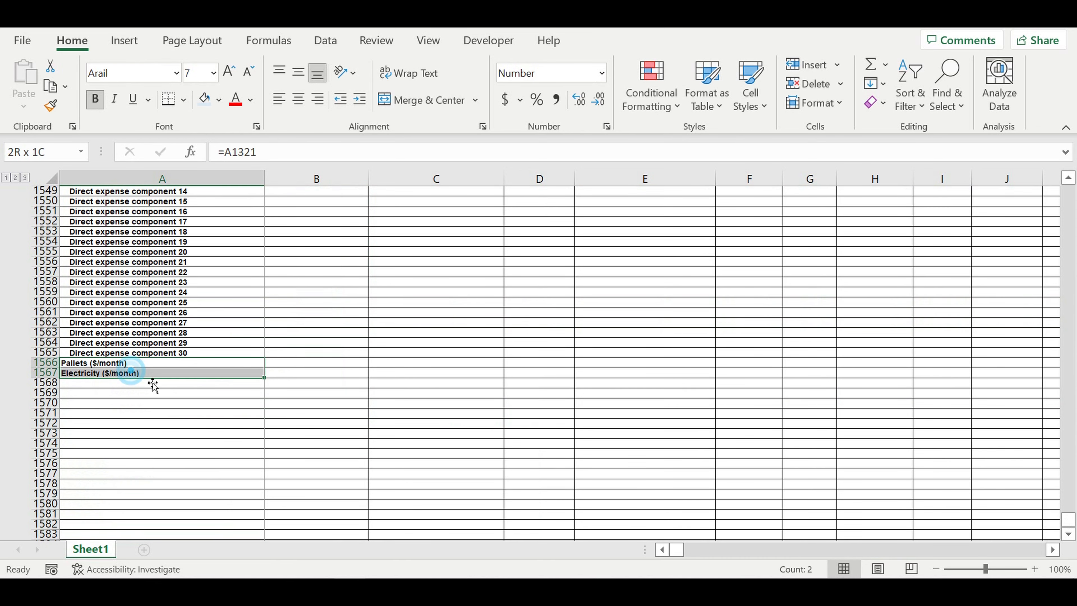
{"action": "left_click_drag", "start_coordinate": [263, 377], "coordinate": [356, 384]}
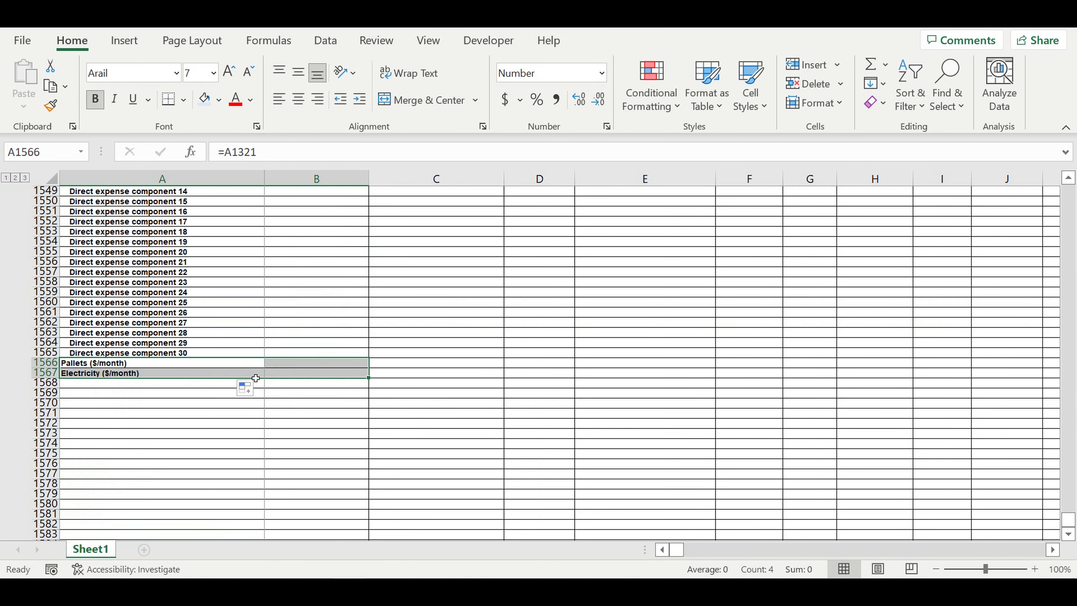
{"action": "scroll", "coordinate": [217, 319], "scroll_direction": "up", "scroll_amount": 5}
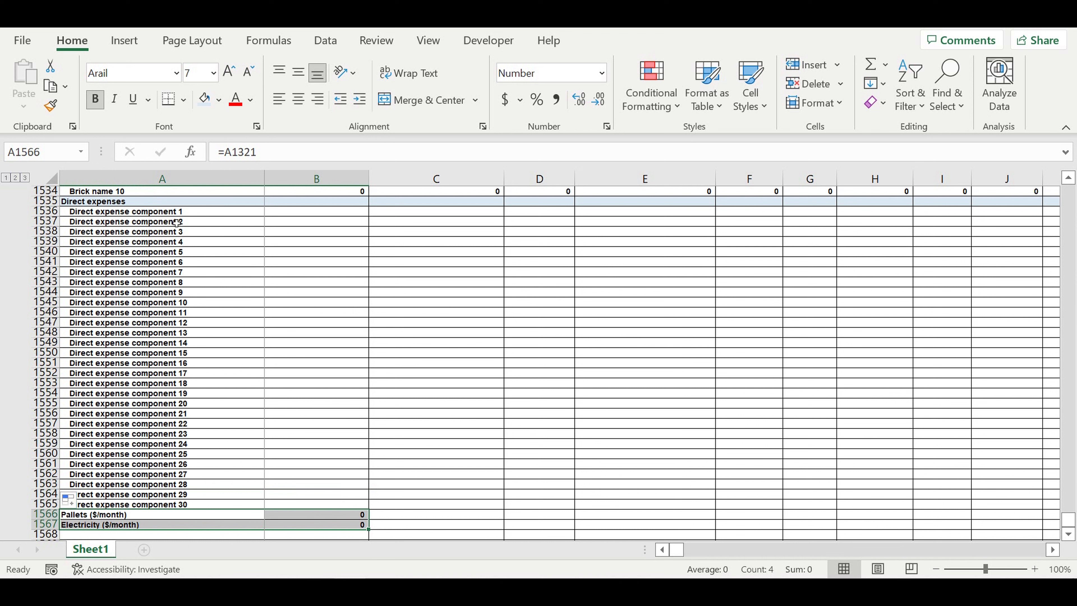
{"action": "left_click_drag", "start_coordinate": [171, 214], "coordinate": [170, 504]}
{"action": "left_click_drag", "start_coordinate": [264, 508], "coordinate": [360, 510]}
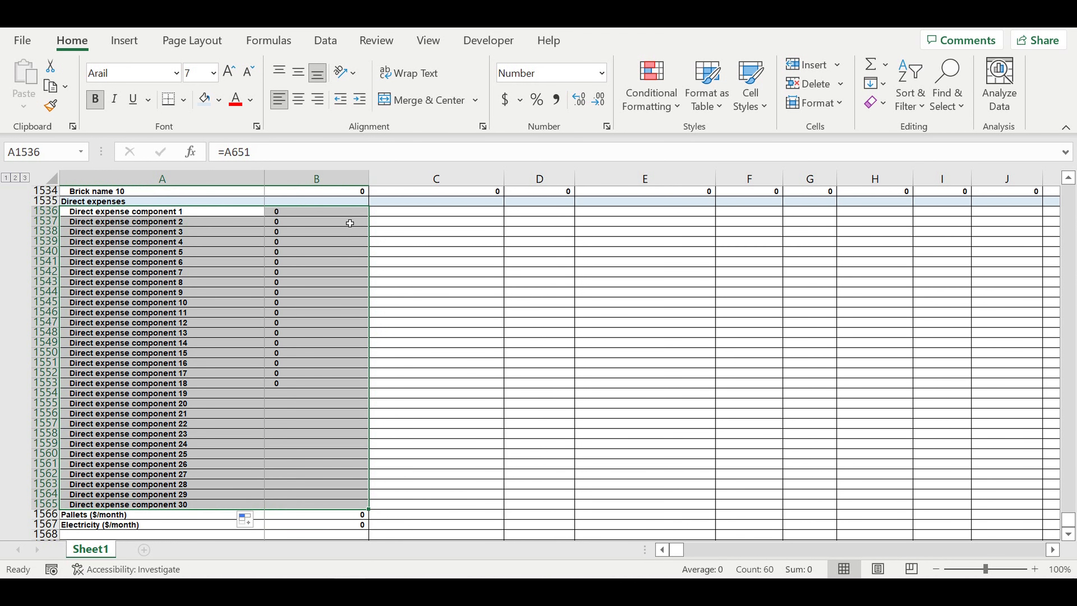
- Right-align the direct expense component values in B1536:B1565
{"action": "left_click", "coordinate": [346, 212]}
{"action": "left_click_drag", "start_coordinate": [346, 212], "coordinate": [314, 504]}
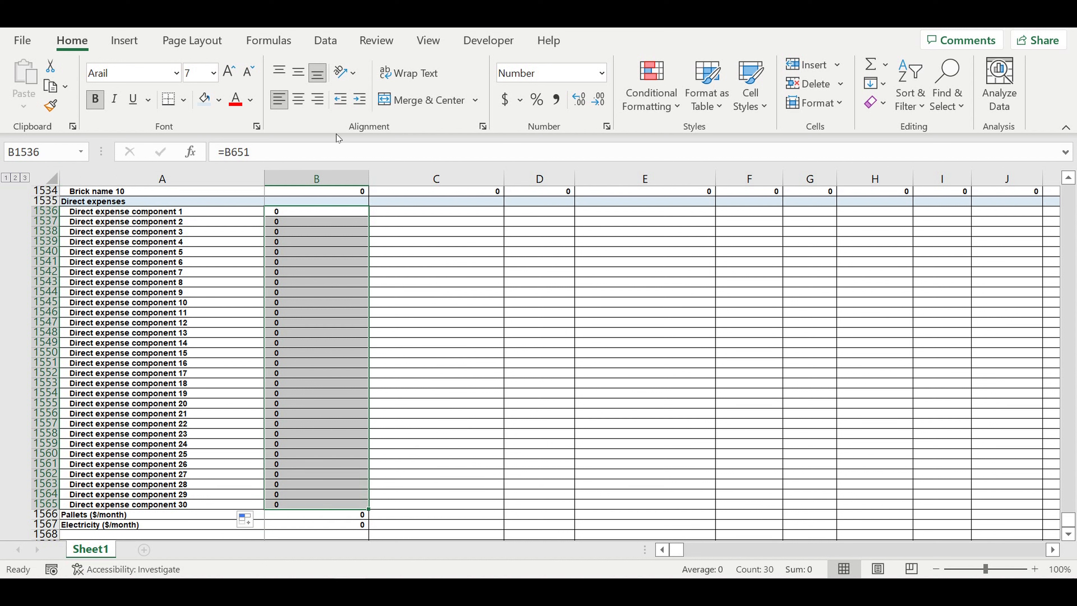
{"action": "left_click", "coordinate": [320, 104]}
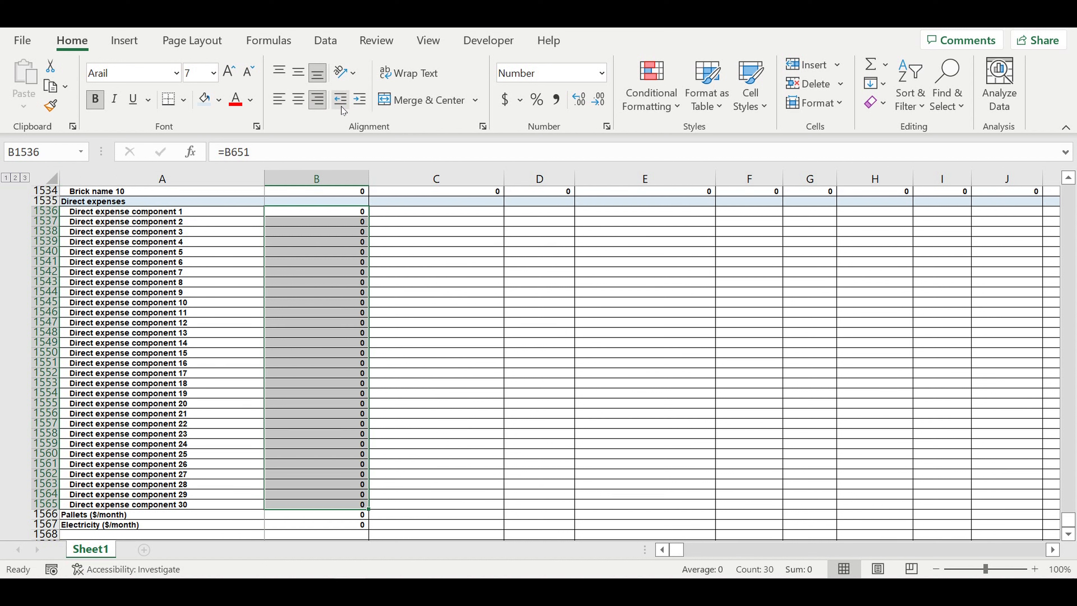
{"action": "left_click", "coordinate": [449, 255]}
- Total the direct expenses in B1535 with =SUM(B1536:B1567)
{"action": "left_click", "coordinate": [347, 202]}
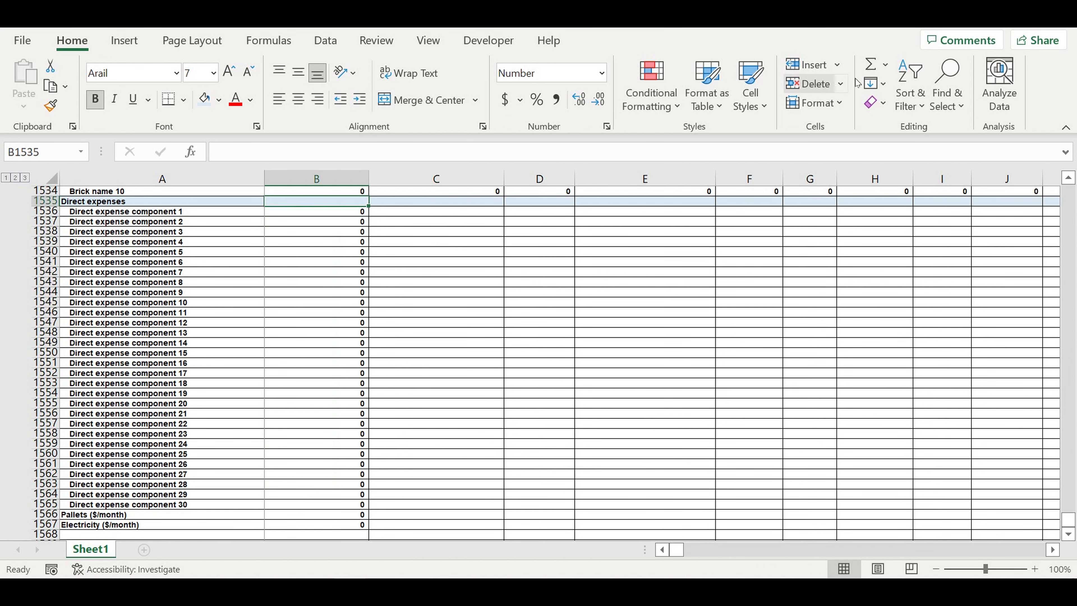
{"action": "left_click", "coordinate": [877, 66]}
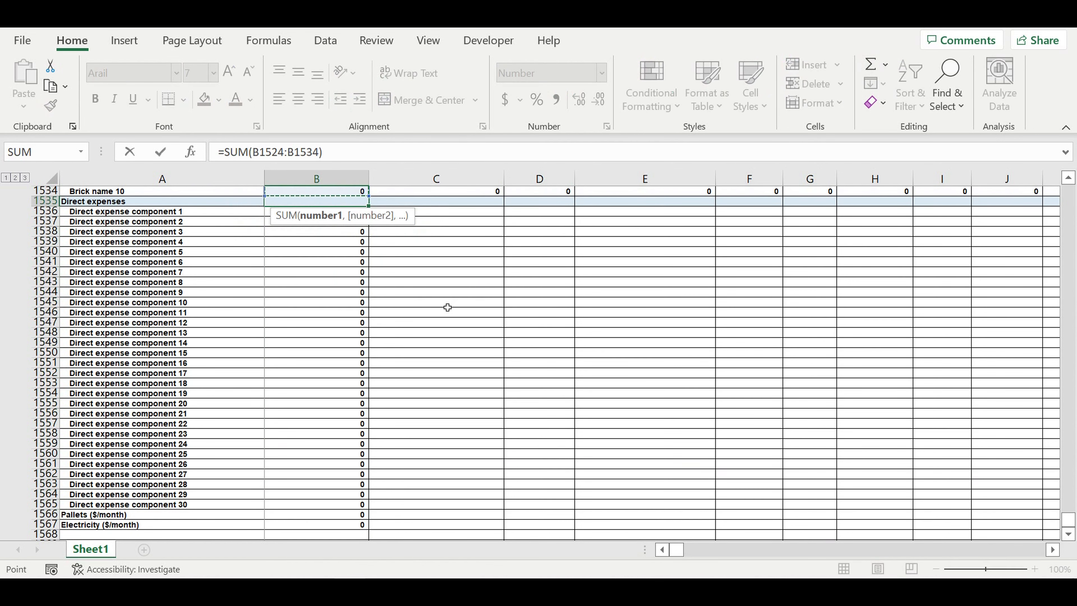
{"action": "scroll", "coordinate": [401, 337], "scroll_direction": "down", "scroll_amount": 5}
{"action": "left_click_drag", "start_coordinate": [340, 378], "coordinate": [309, 307]}
{"action": "key", "text": "Return"}
- Indent the Pallets and Electricity labels in A1566:A1567 by one level
{"action": "scroll", "coordinate": [335, 400], "scroll_direction": "down", "scroll_amount": 6}
{"action": "left_click_drag", "start_coordinate": [122, 426], "coordinate": [121, 437]}
{"action": "left_click", "coordinate": [359, 99]}
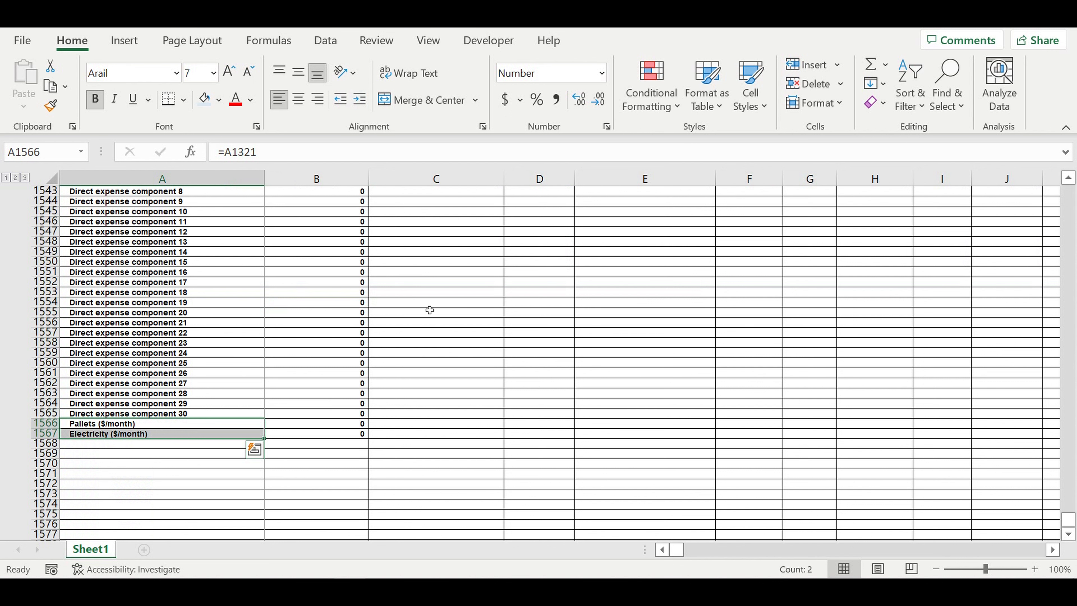
- Fill the direct expenses total and line formulas in B1535:B1567 across all months through column DQ
{"action": "scroll", "coordinate": [416, 289], "scroll_direction": "up", "scroll_amount": 3}
{"action": "mouse_move", "coordinate": [344, 203]}
{"action": "left_mouse_down"}
{"action": "mouse_move", "coordinate": [334, 525]}
{"action": "mouse_move", "coordinate": [983, 528]}
{"action": "mouse_move", "coordinate": [1018, 509]}
{"action": "mouse_move", "coordinate": [1039, 476]}
{"action": "mouse_move", "coordinate": [925, 351]}
{"action": "mouse_move", "coordinate": [954, 327]}
{"action": "left_mouse_up"}
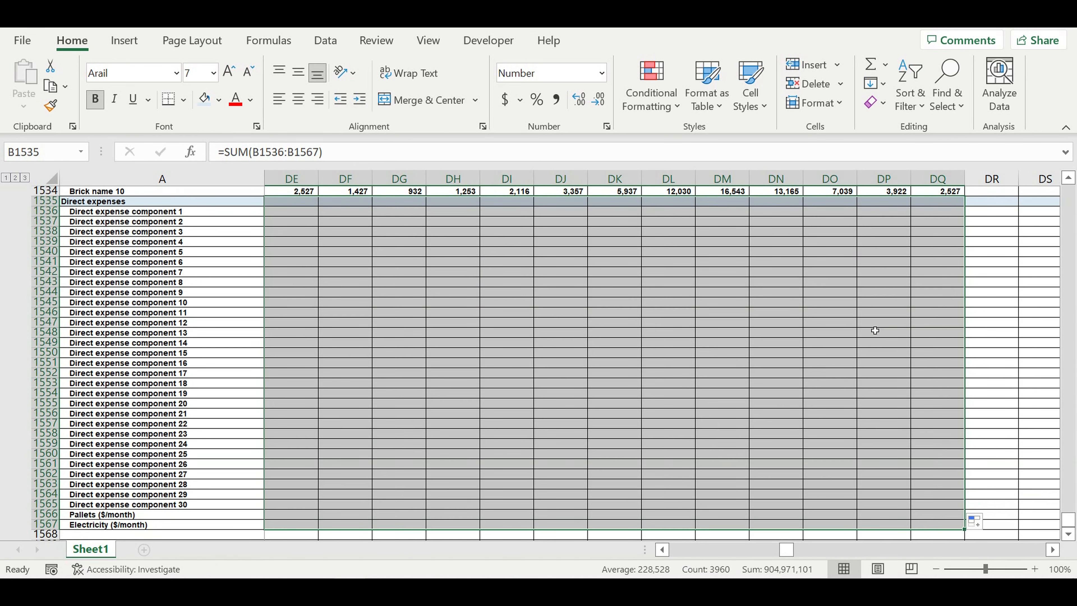
{"action": "left_click", "coordinate": [863, 326]}
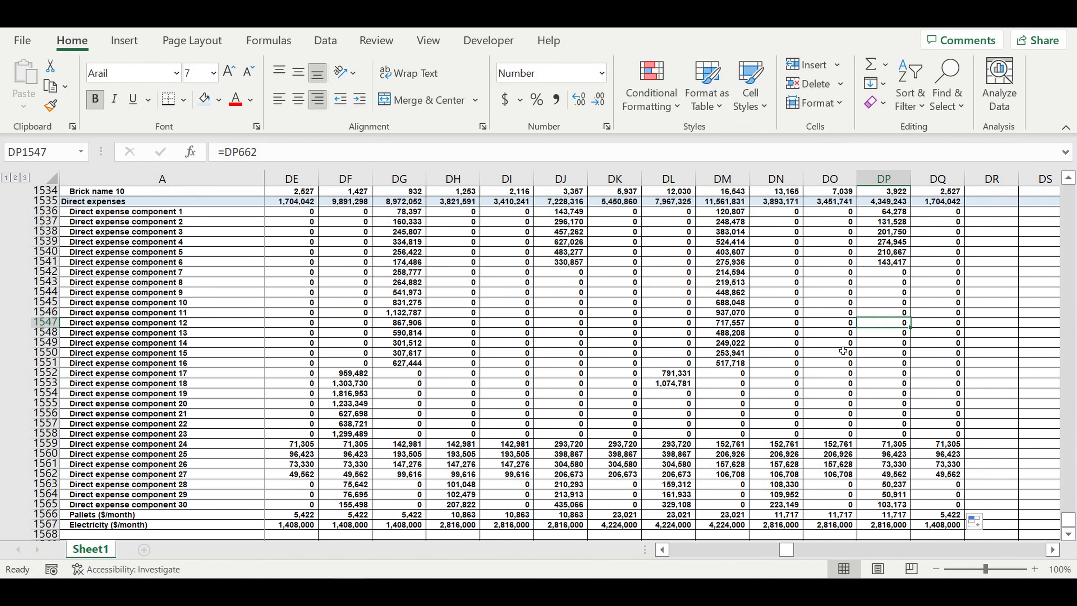
- Examine how the direct expense component, pallet and electricity amounts are spread over the months around columns AL to BF
{"action": "left_click_drag", "start_coordinate": [786, 551], "coordinate": [716, 551]}
{"action": "scroll", "coordinate": [660, 387], "scroll_direction": "up", "scroll_amount": 3}
{"action": "left_click_drag", "start_coordinate": [462, 305], "coordinate": [462, 454]}
{"action": "left_click_drag", "start_coordinate": [620, 306], "coordinate": [622, 356]}
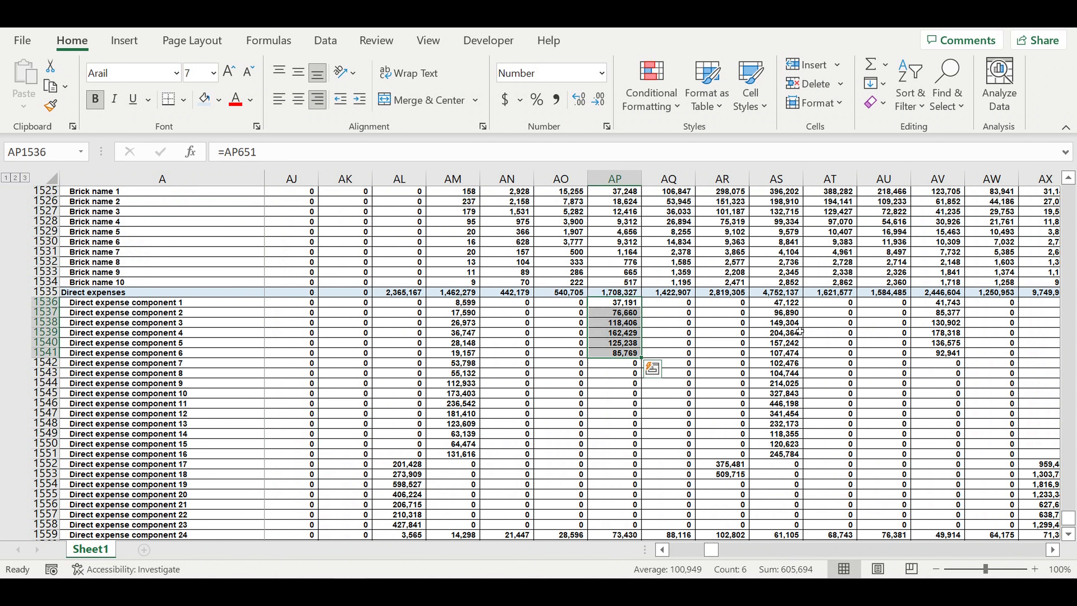
{"action": "left_click_drag", "start_coordinate": [791, 302], "coordinate": [723, 474]}
{"action": "left_click_drag", "start_coordinate": [464, 302], "coordinate": [462, 343]}
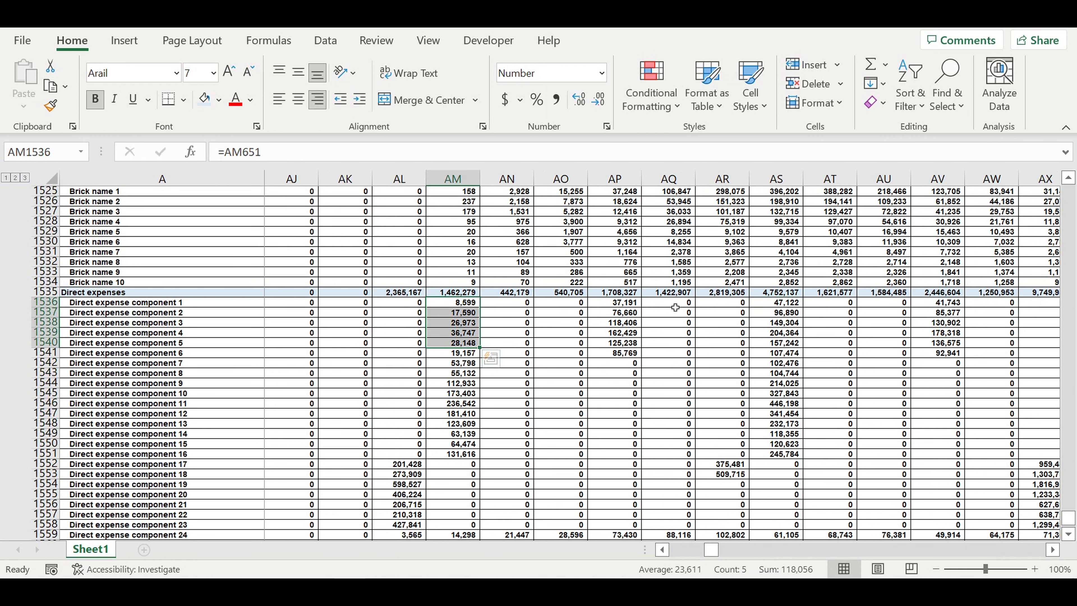
{"action": "scroll", "coordinate": [685, 298], "scroll_direction": "down", "scroll_amount": 3}
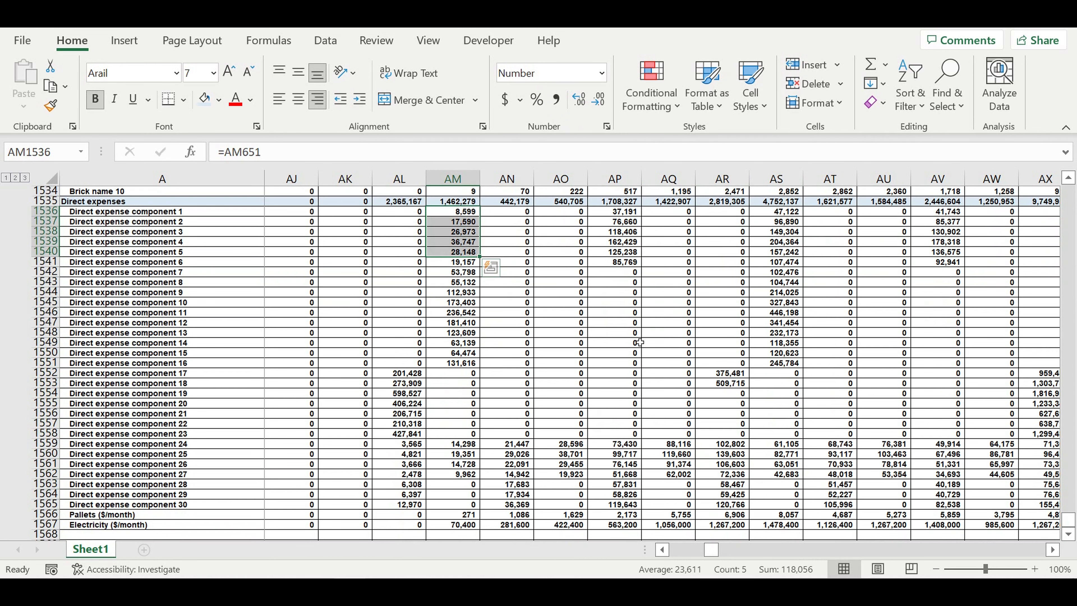
{"action": "scroll", "coordinate": [641, 338], "scroll_direction": "down", "scroll_amount": 2}
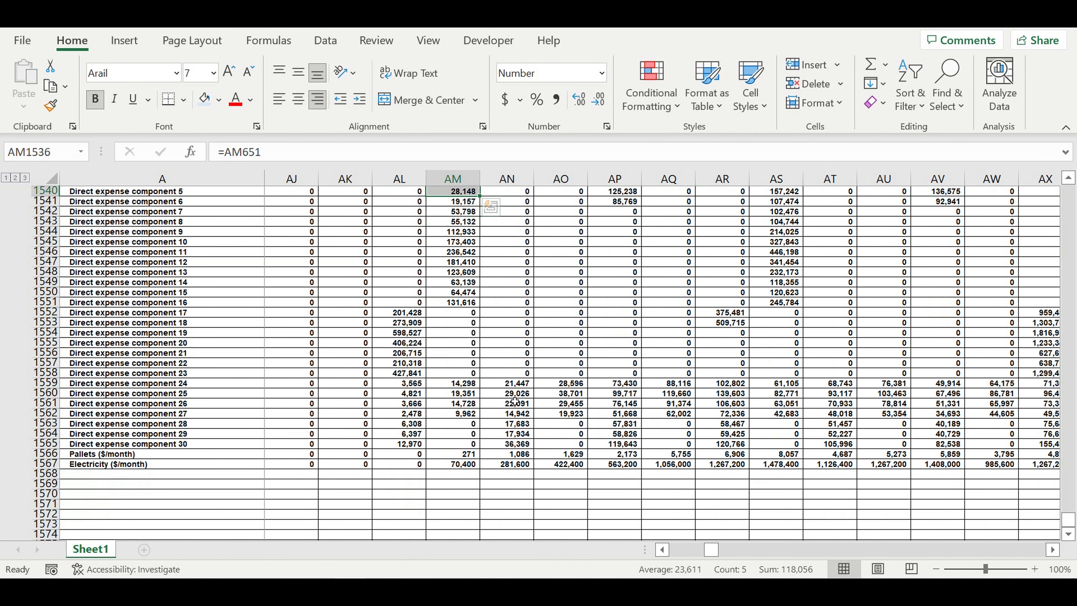
{"action": "left_click", "coordinate": [452, 404]}
{"action": "left_click_drag", "start_coordinate": [391, 313], "coordinate": [919, 463]}
{"action": "scroll", "coordinate": [843, 395], "scroll_direction": "up", "scroll_amount": 3}
{"action": "left_click", "coordinate": [738, 323]}
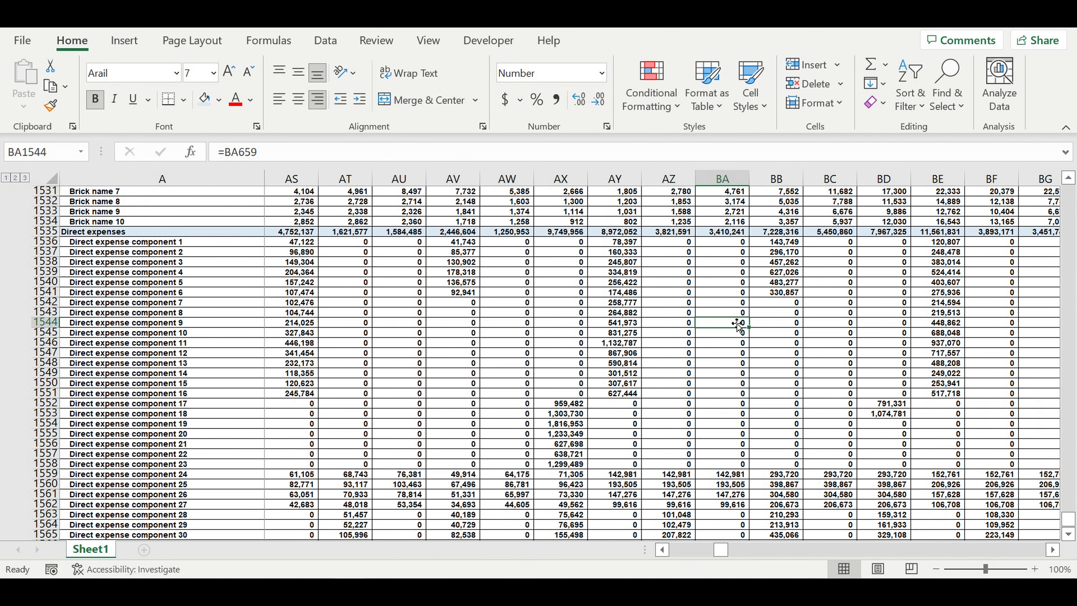
{"action": "left_click", "coordinate": [617, 242]}
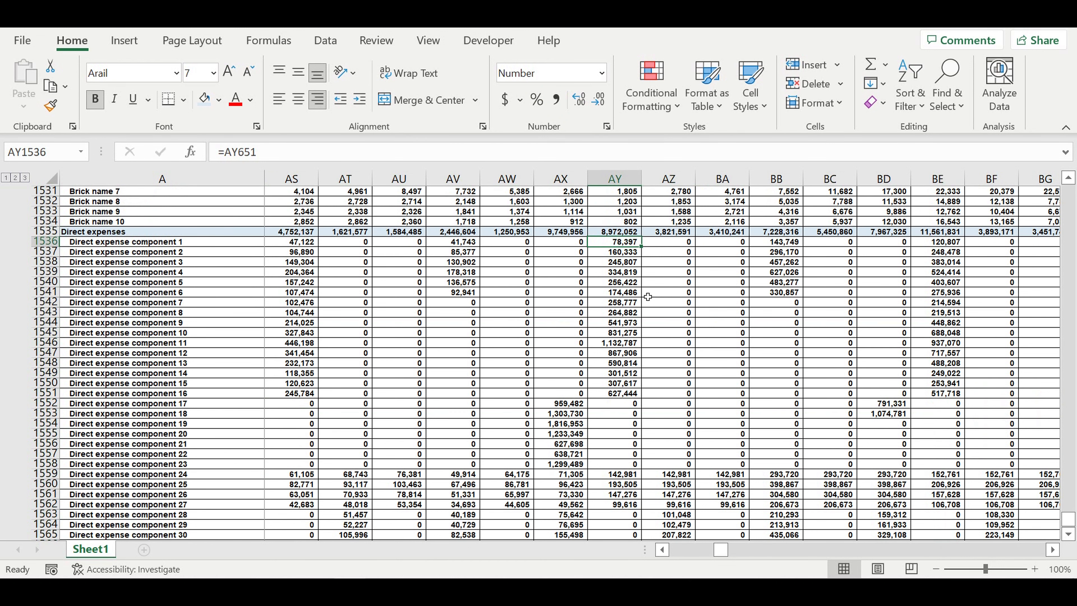
- Shade row 1568, below the Electricity line, light blue and enter the heading Payroll in A1568
{"action": "left_click_drag", "start_coordinate": [726, 554], "coordinate": [645, 554]}
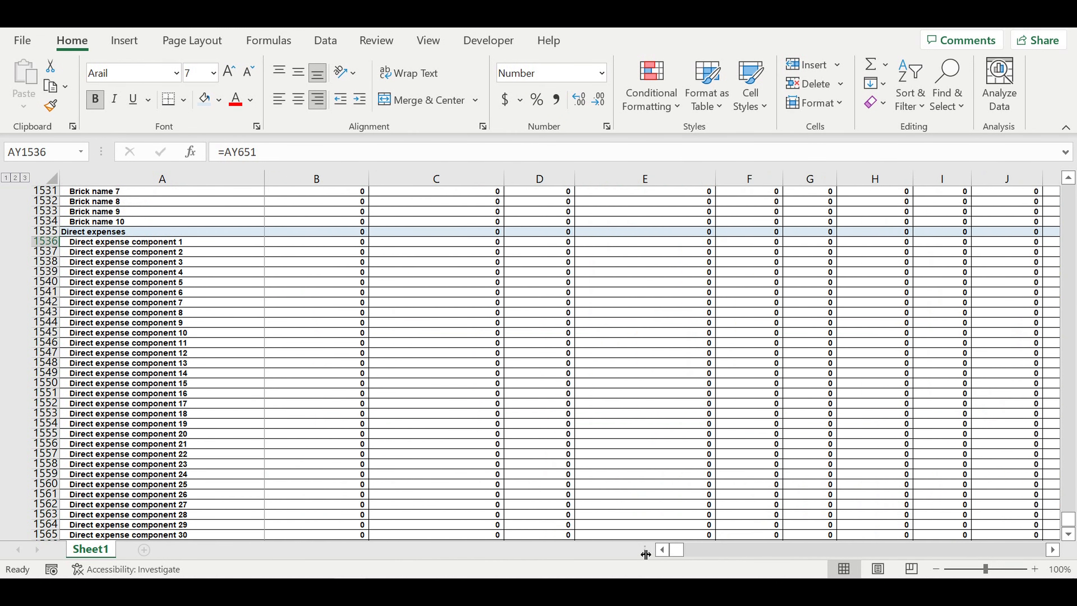
{"action": "scroll", "coordinate": [173, 283], "scroll_direction": "down", "scroll_amount": 5}
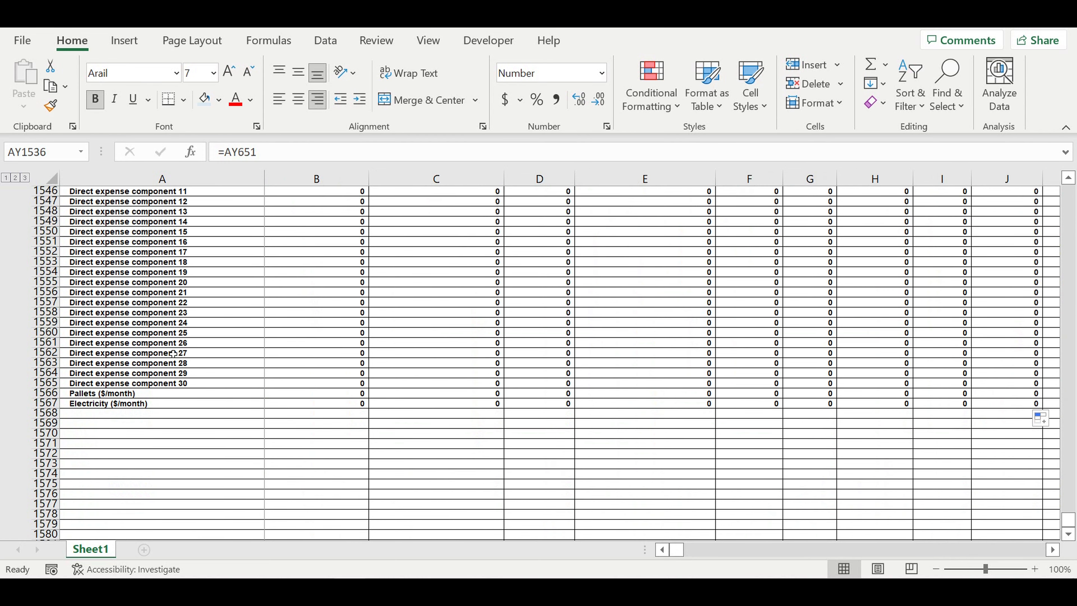
{"action": "left_click", "coordinate": [46, 413]}
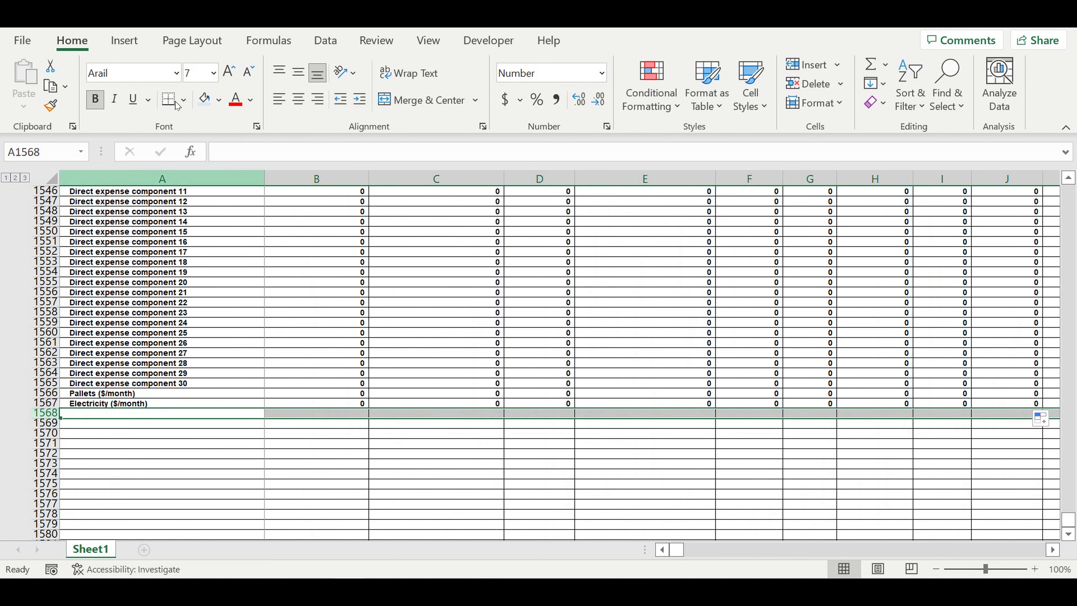
{"action": "left_click", "coordinate": [219, 100]}
{"action": "left_click", "coordinate": [317, 164]}
{"action": "left_click", "coordinate": [139, 450]}
{"action": "left_click", "coordinate": [149, 415]}
{"action": "type", "text": "Payroll"}
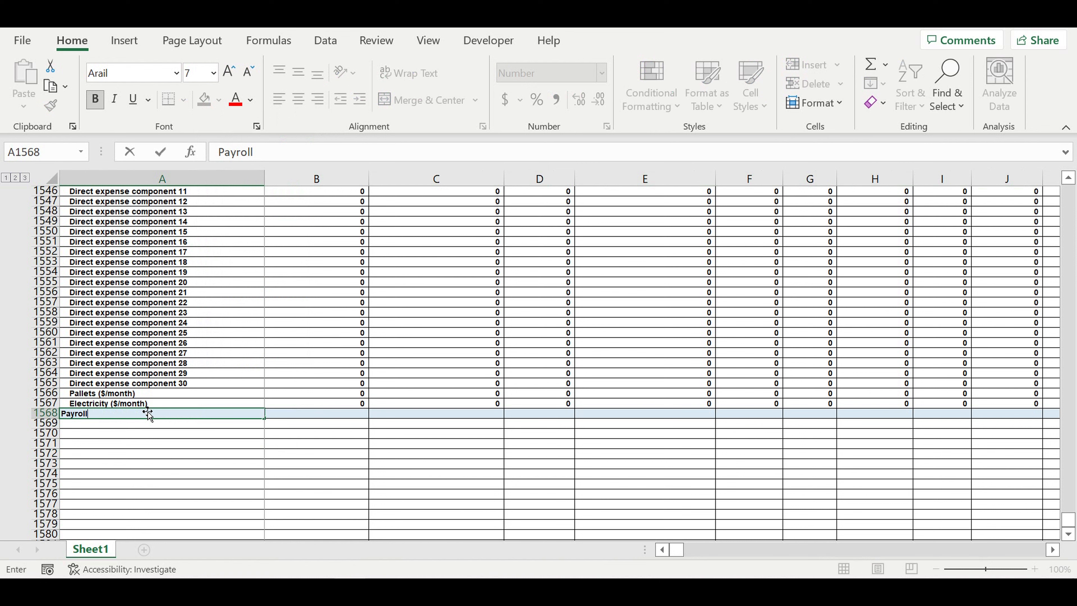
{"action": "key", "text": "Return"}
- Link A1569 to the first position name in the Payroll ($/month) table with =A1399
{"action": "type", "text": "="}
{"action": "scroll", "coordinate": [188, 377], "scroll_direction": "up", "scroll_amount": 1}
{"action": "scroll", "coordinate": [193, 353], "scroll_direction": "up", "scroll_amount": 20}
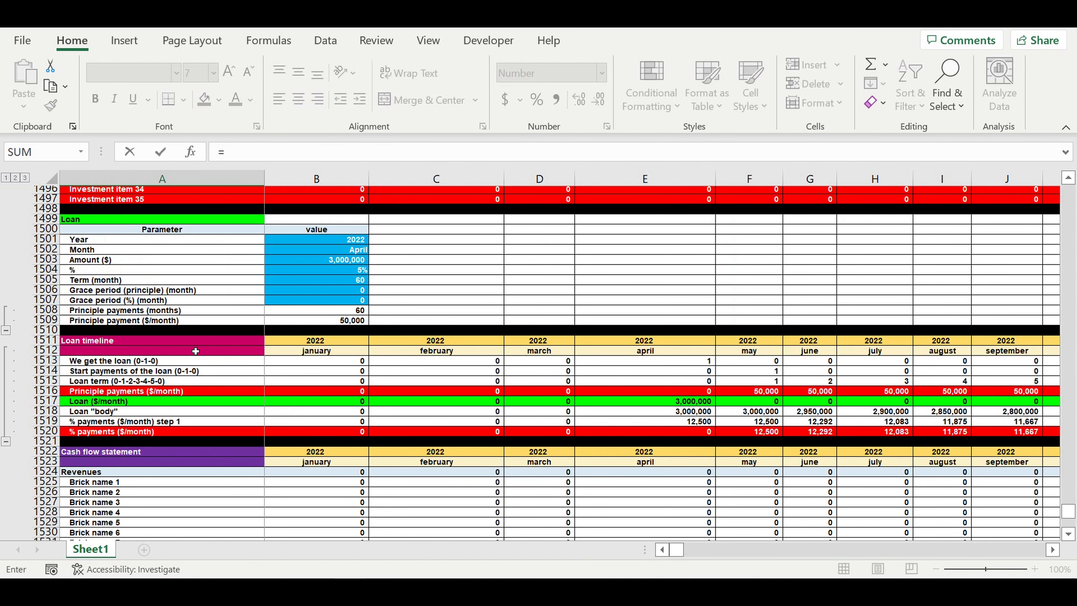
{"action": "scroll", "coordinate": [196, 337], "scroll_direction": "up", "scroll_amount": 12}
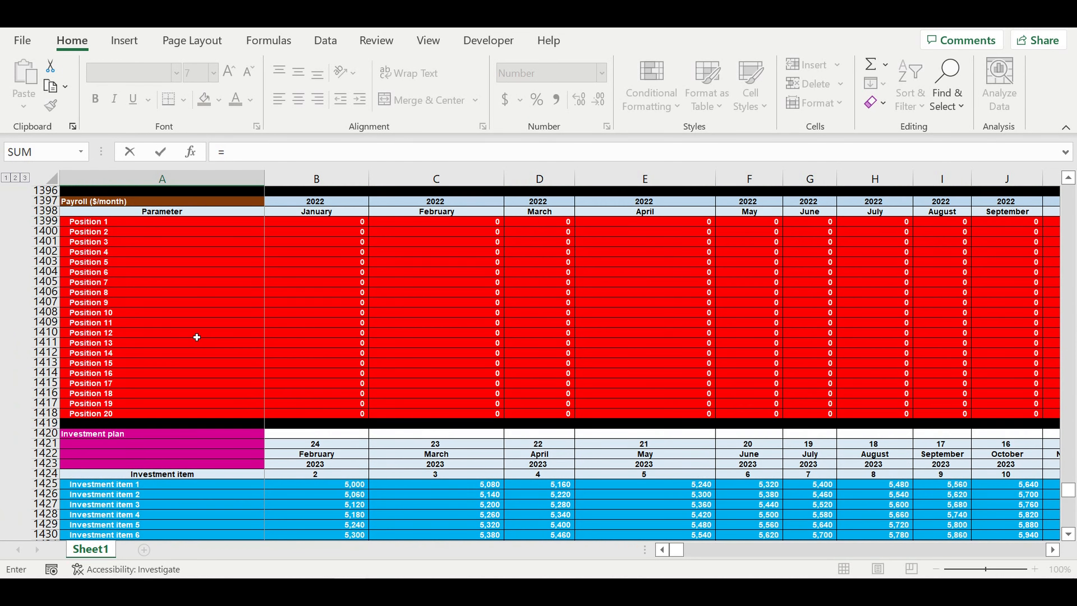
{"action": "scroll", "coordinate": [140, 303], "scroll_direction": "up", "scroll_amount": 1}
{"action": "left_click", "coordinate": [100, 253]}
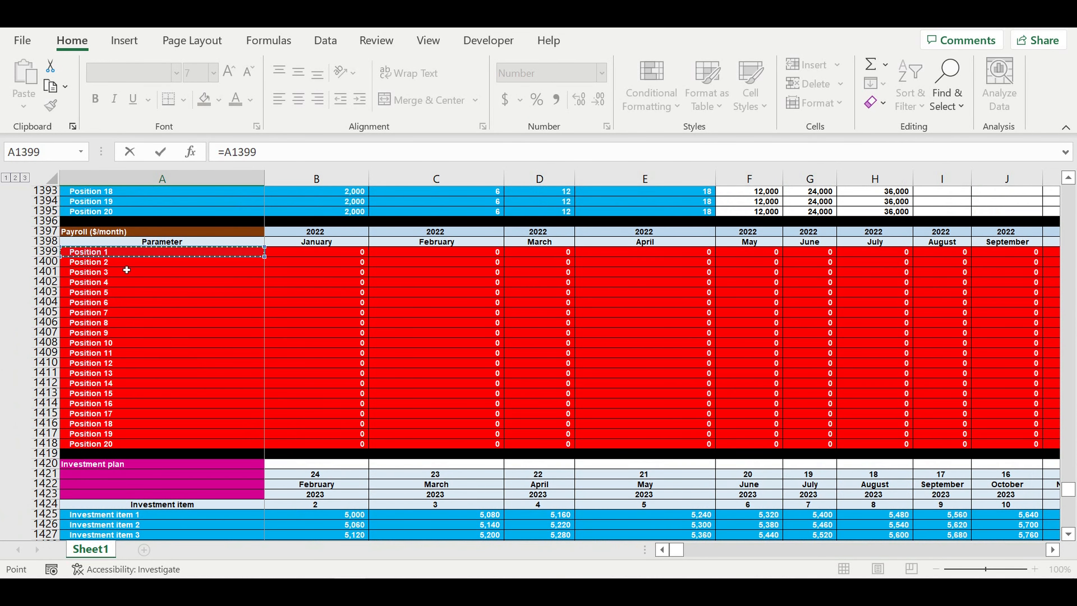
{"action": "key", "text": "Return"}
- Indent the Position 1 label in A1569 by one level
{"action": "scroll", "coordinate": [206, 337], "scroll_direction": "down", "scroll_amount": 7}
{"action": "left_click", "coordinate": [127, 373]}
{"action": "left_click", "coordinate": [359, 100]}
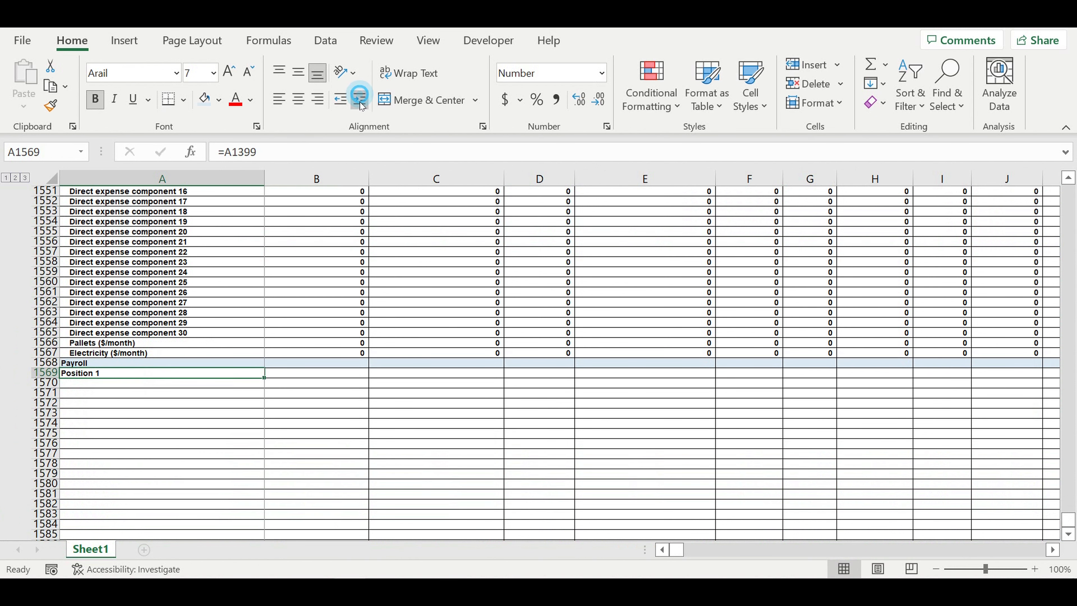
- Fill the position name link in A1569 down through A1588 for all 20 positions, clearing the surplus cells below
{"action": "scroll", "coordinate": [284, 340], "scroll_direction": "down", "scroll_amount": 3}
{"action": "left_click_drag", "start_coordinate": [264, 287], "coordinate": [237, 523]}
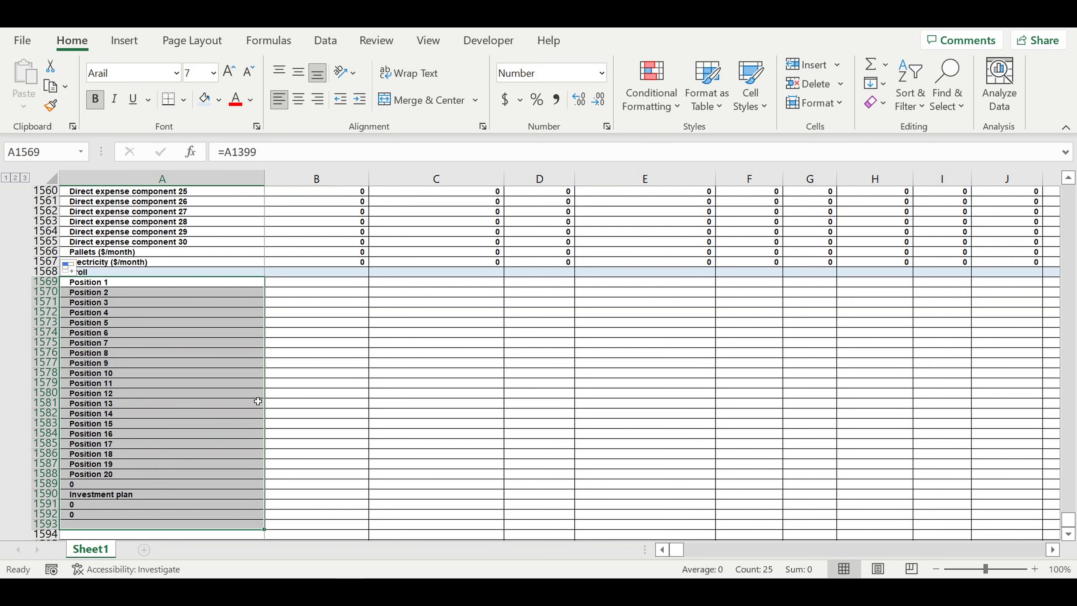
{"action": "scroll", "coordinate": [173, 395], "scroll_direction": "down", "scroll_amount": 4}
{"action": "left_click_drag", "start_coordinate": [123, 364], "coordinate": [123, 412]}
{"action": "key", "text": "Delete"}
- Fill the payroll position links in A1569:A1588 across into column B
{"action": "scroll", "coordinate": [144, 320], "scroll_direction": "up", "scroll_amount": 3}
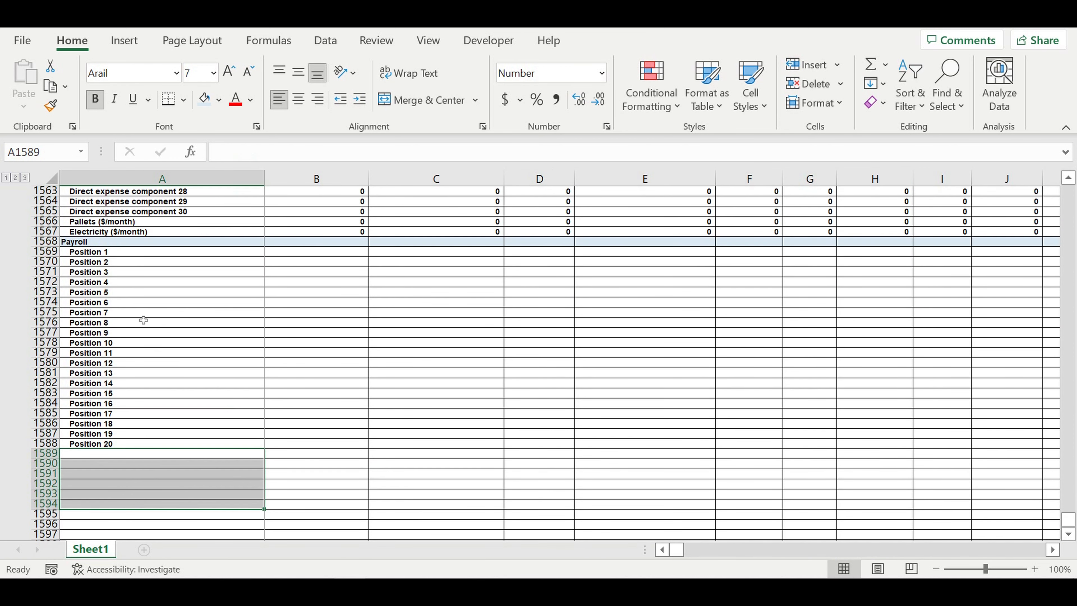
{"action": "left_click_drag", "start_coordinate": [138, 256], "coordinate": [144, 443]}
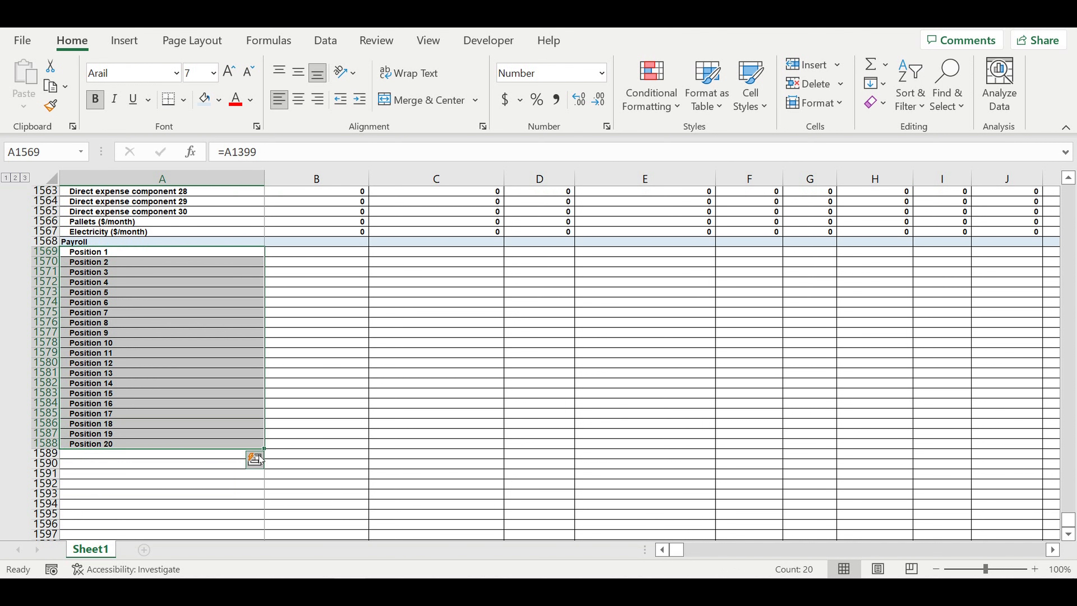
{"action": "left_click_drag", "start_coordinate": [265, 451], "coordinate": [311, 445]}
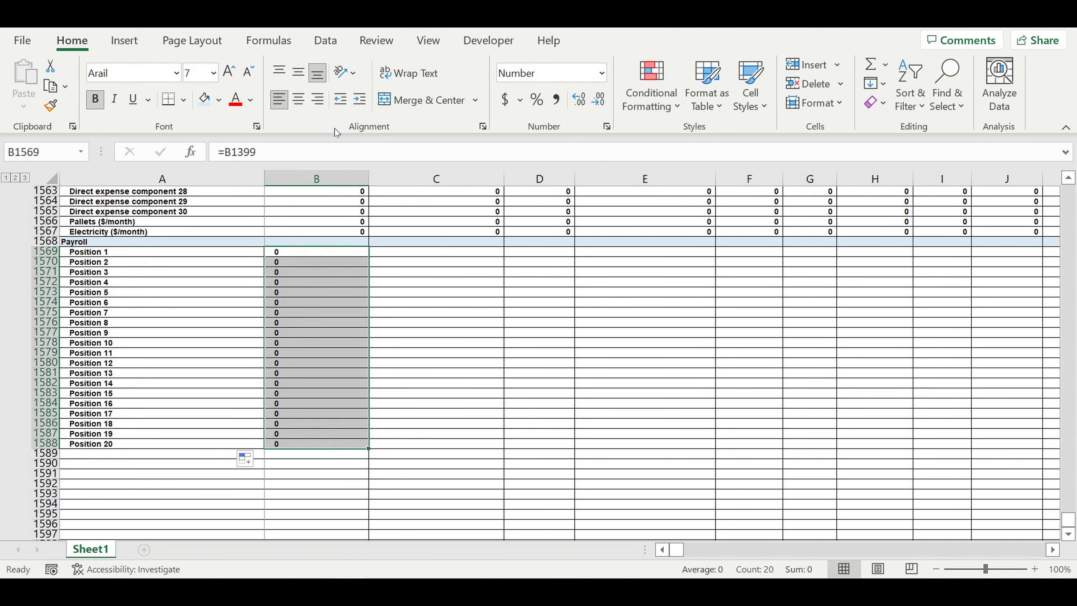
- Right-align the position values in B1569:B1588 and total them in B1568 with =SUM(B1569:B1588)
{"action": "left_click", "coordinate": [325, 100]}
{"action": "left_click", "coordinate": [351, 241]}
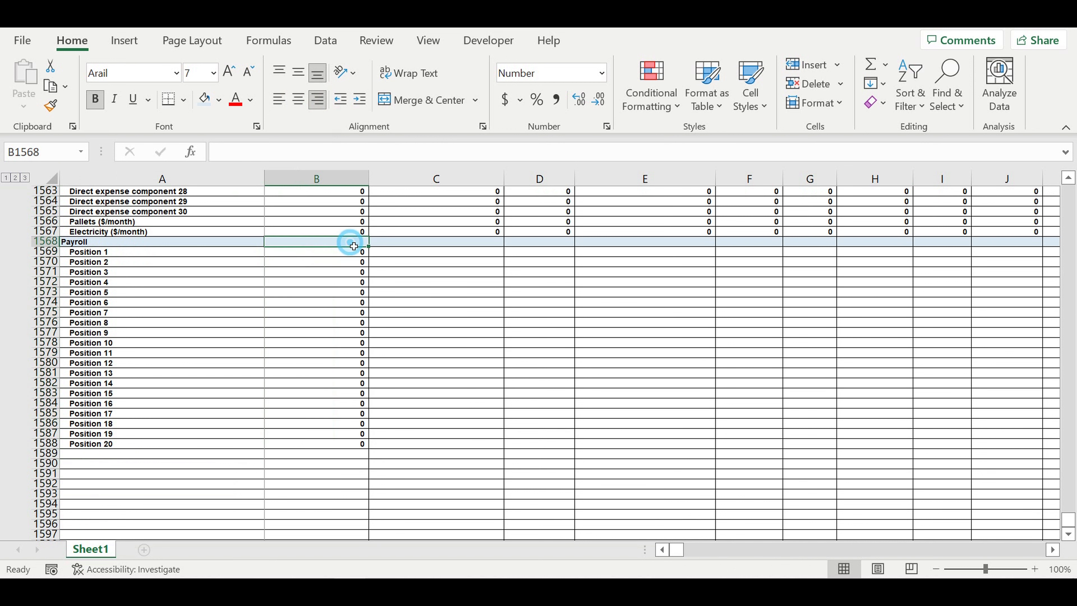
{"action": "left_click", "coordinate": [870, 64]}
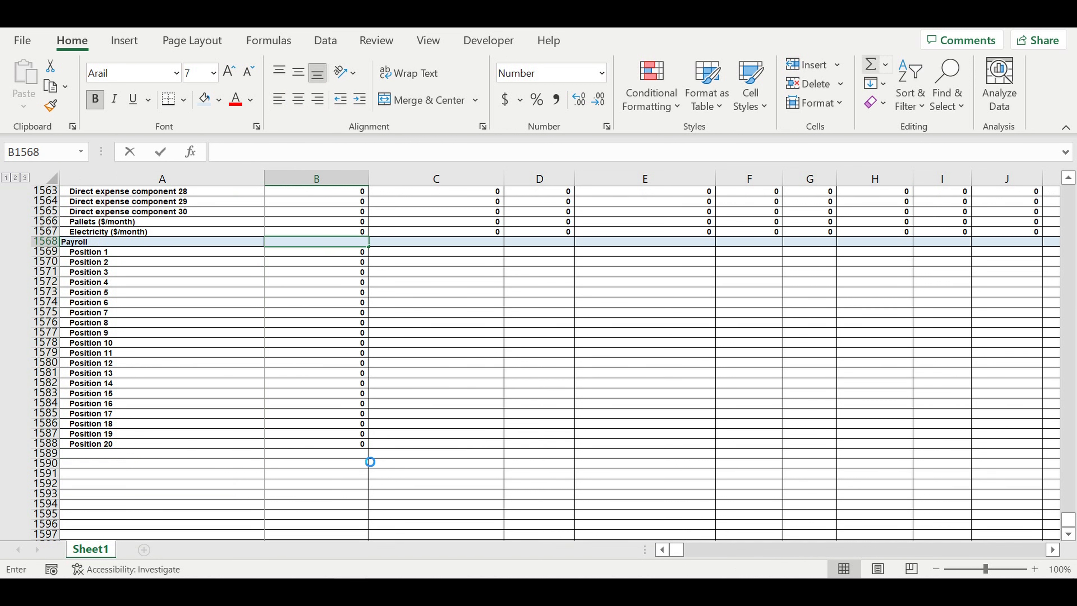
{"action": "left_click", "coordinate": [343, 443]}
{"action": "left_click_drag", "start_coordinate": [334, 362], "coordinate": [330, 258]}
{"action": "key", "text": "Return"}
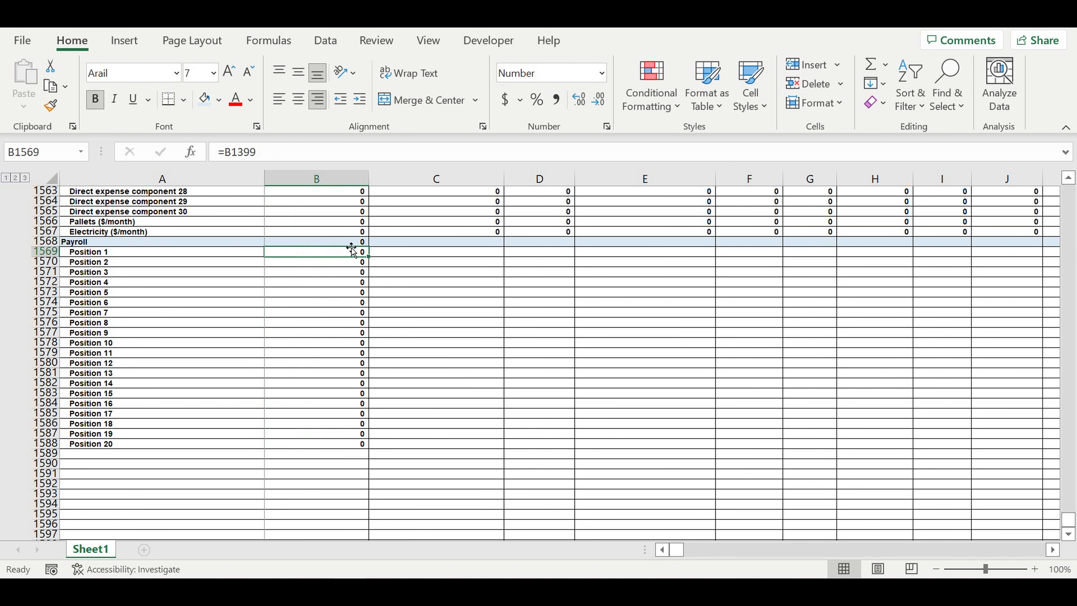
- Fill the Payroll total and position links in B1568:B1588 across all months through column DQ
{"action": "mouse_move", "coordinate": [350, 244]}
{"action": "left_mouse_down"}
{"action": "mouse_move", "coordinate": [339, 442]}
{"action": "mouse_move", "coordinate": [351, 457]}
{"action": "mouse_move", "coordinate": [961, 449]}
{"action": "mouse_move", "coordinate": [858, 449]}
{"action": "mouse_move", "coordinate": [961, 449]}
{"action": "mouse_move", "coordinate": [956, 369]}
{"action": "left_mouse_up"}
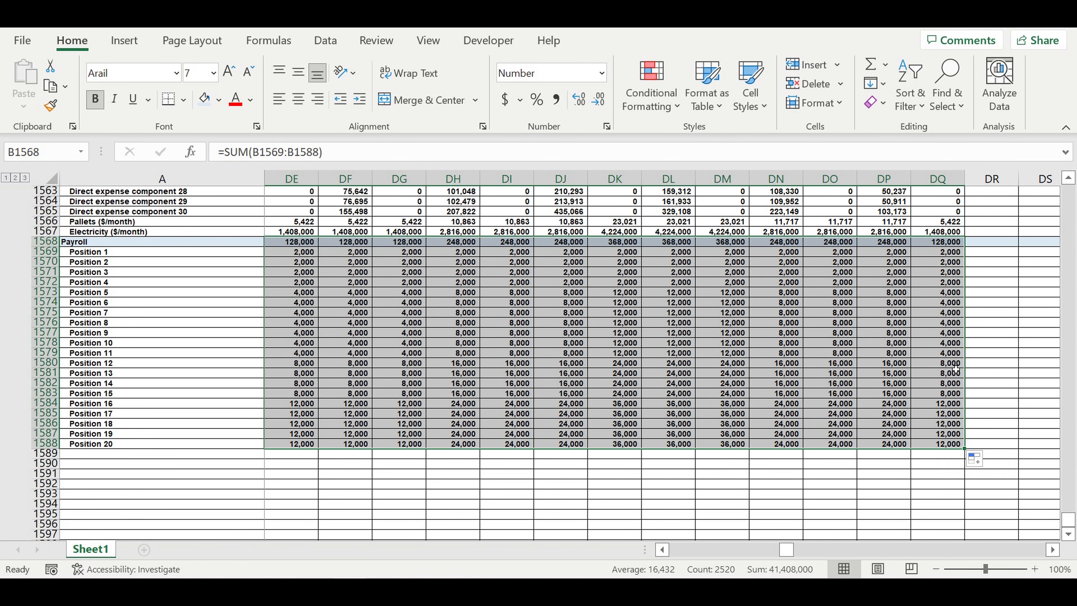
{"action": "left_click", "coordinate": [787, 334]}
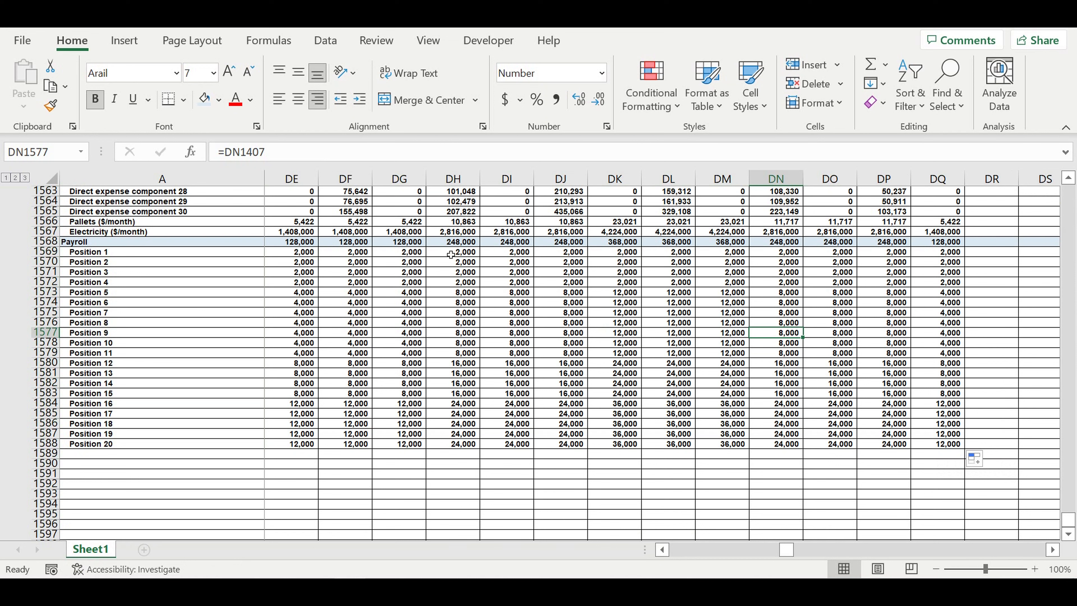
- Examine how the monthly payroll amounts of the different positions vary across the last months, columns DH to DQ
{"action": "left_click_drag", "start_coordinate": [450, 255], "coordinate": [922, 288]}
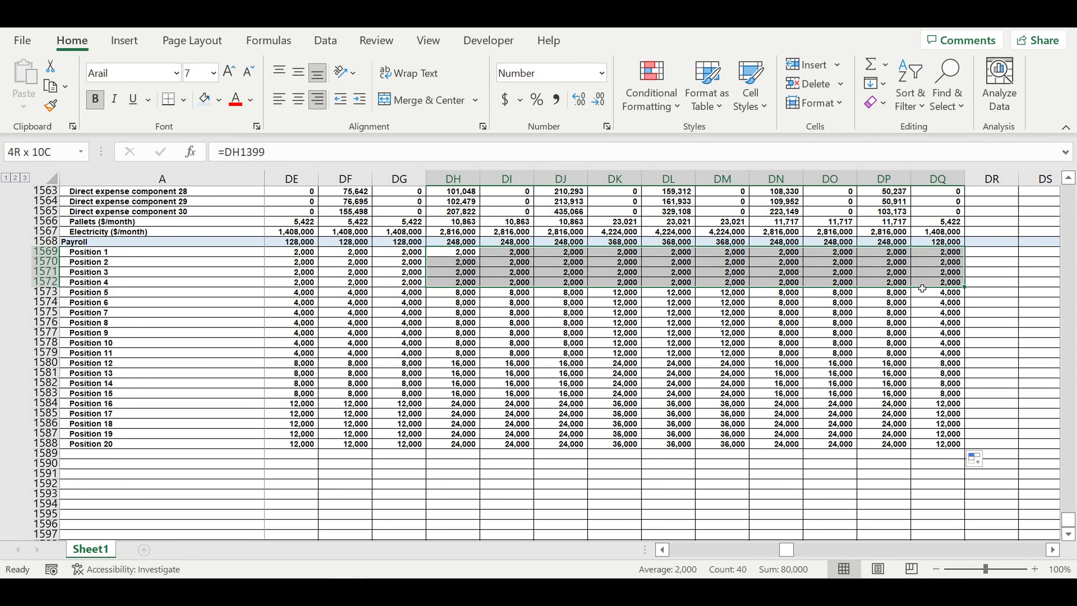
{"action": "left_click_drag", "start_coordinate": [922, 287], "coordinate": [924, 292]}
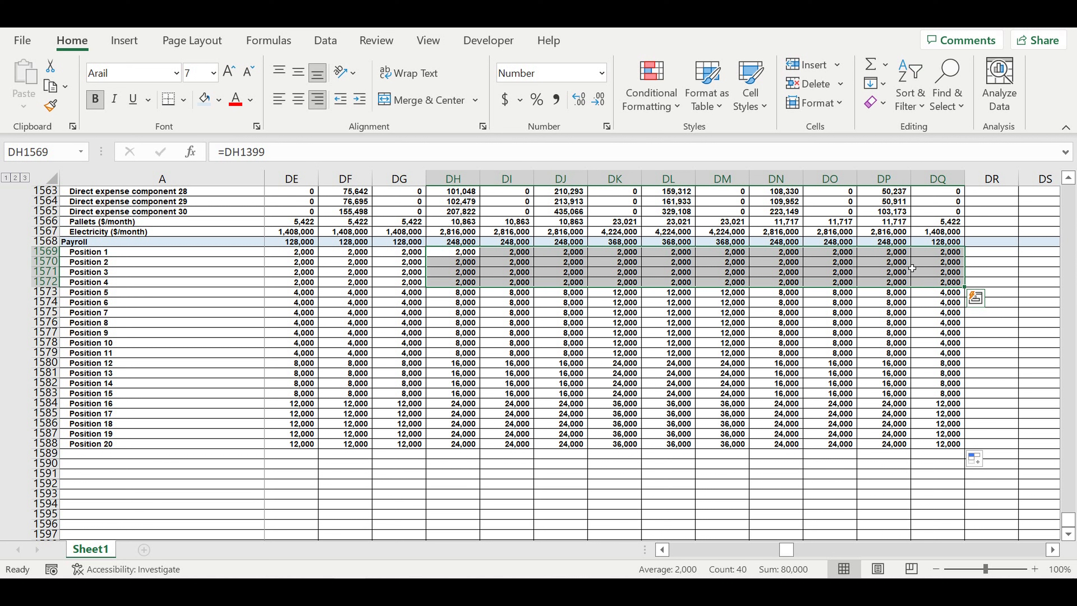
{"action": "left_click", "coordinate": [626, 343]}
{"action": "left_click_drag", "start_coordinate": [450, 294], "coordinate": [930, 386]}
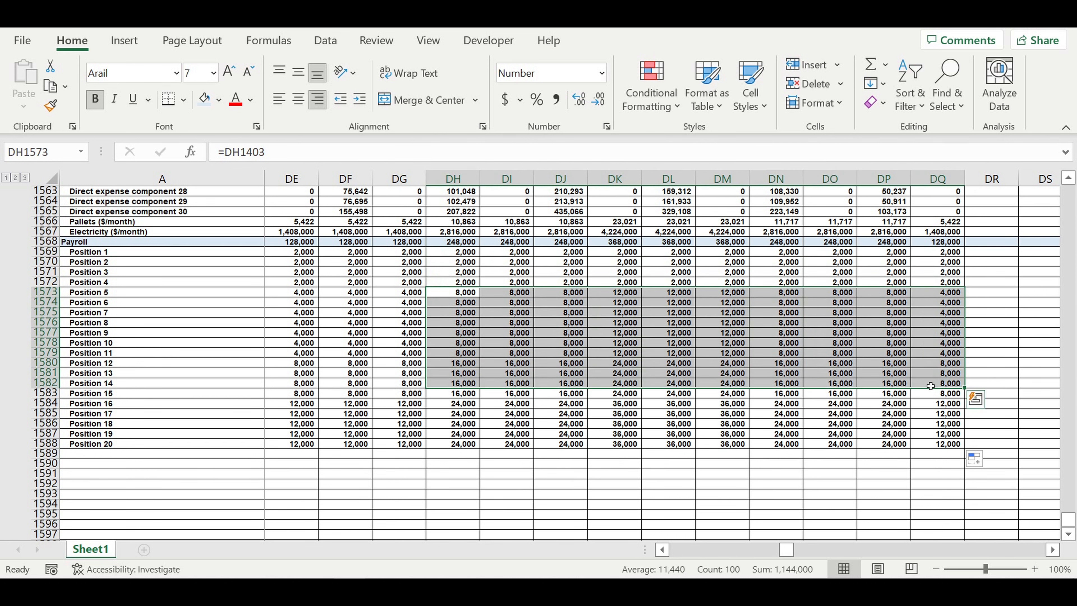
{"action": "left_click_drag", "start_coordinate": [615, 292], "coordinate": [788, 374]}
{"action": "left_click_drag", "start_coordinate": [558, 384], "coordinate": [848, 446]}
{"action": "left_click", "coordinate": [507, 443]}
{"action": "left_click_drag", "start_coordinate": [785, 550], "coordinate": [748, 552]}
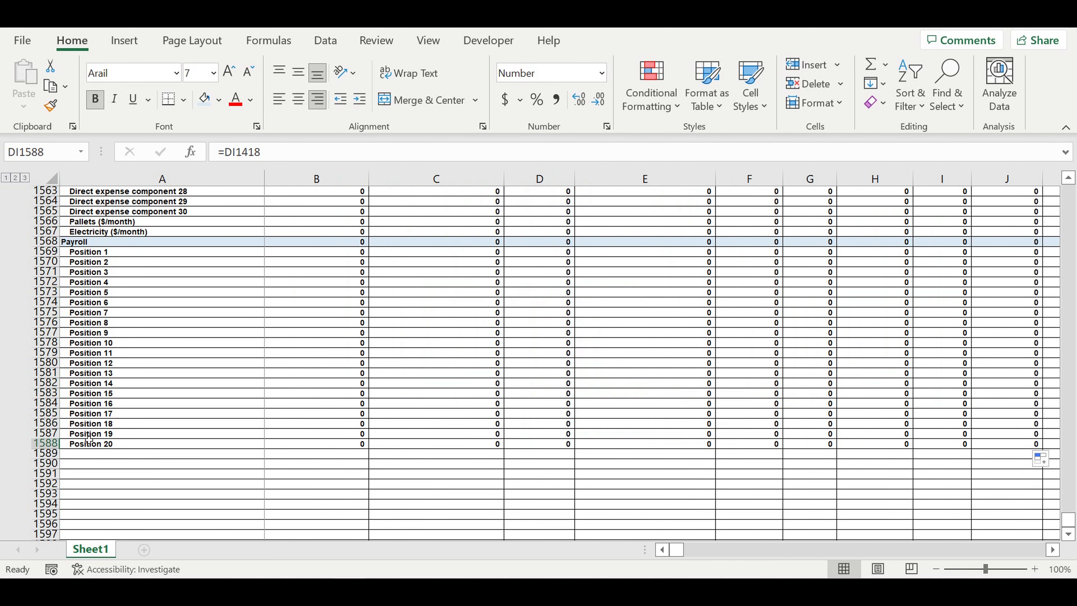
- Add an unindented "Fixed expenses" heading in A1589 and shade its row light blue
{"action": "left_click", "coordinate": [82, 454]}
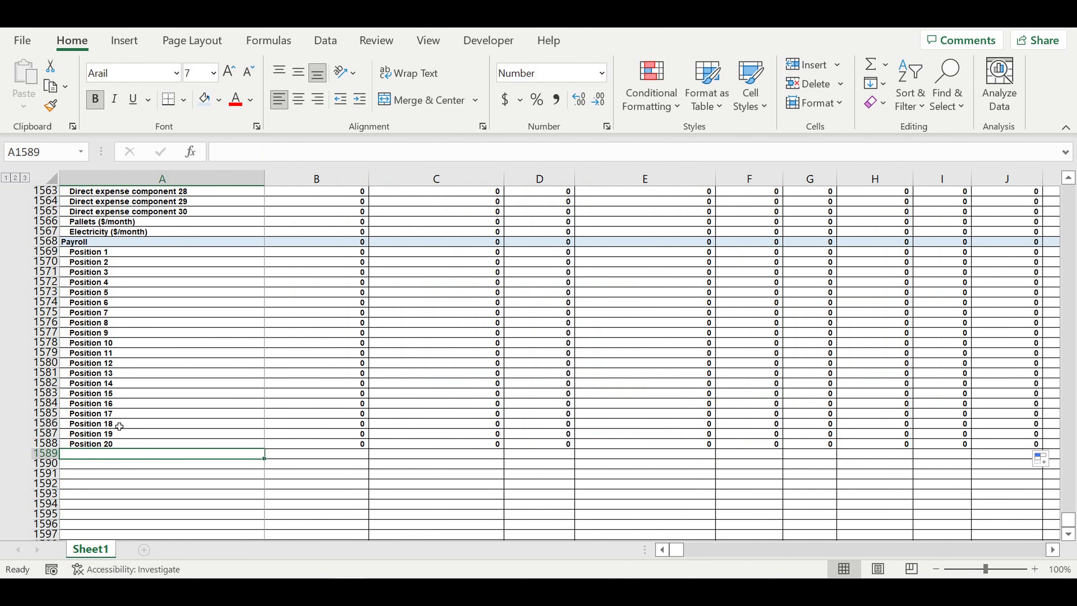
{"action": "type", "text": "Fixed expenses"}
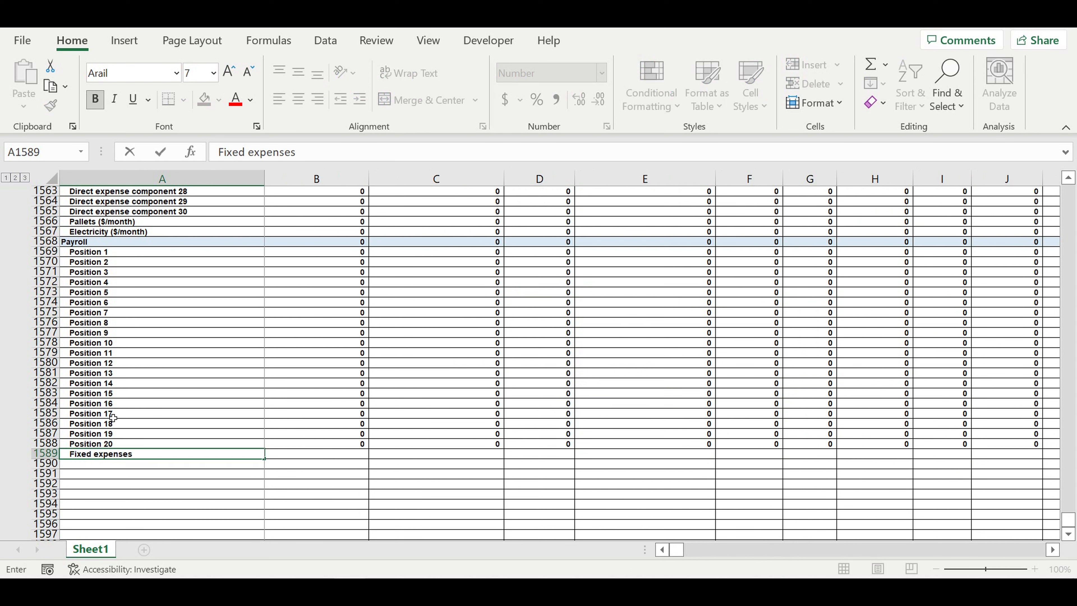
{"action": "left_click", "coordinate": [101, 494]}
{"action": "left_click", "coordinate": [89, 453]}
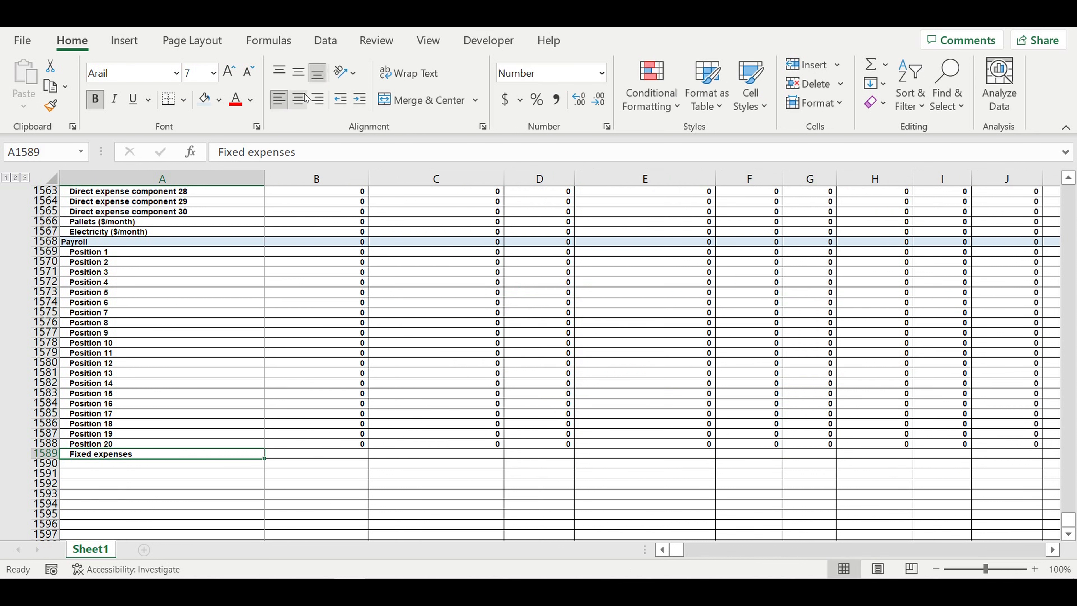
{"action": "left_click", "coordinate": [339, 99]}
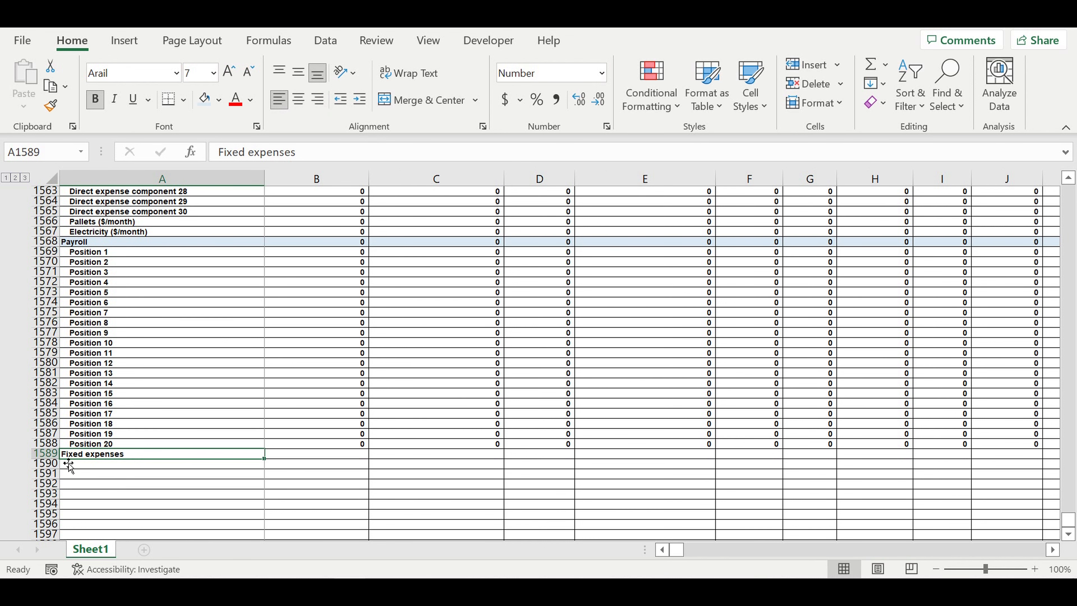
{"action": "key", "text": "ctrl+shift+Right"}
{"action": "left_click", "coordinate": [204, 98]}
- Link A1590 to the first item name in the Fixed expenses ($/month) table with =A1358
{"action": "left_click", "coordinate": [104, 461]}
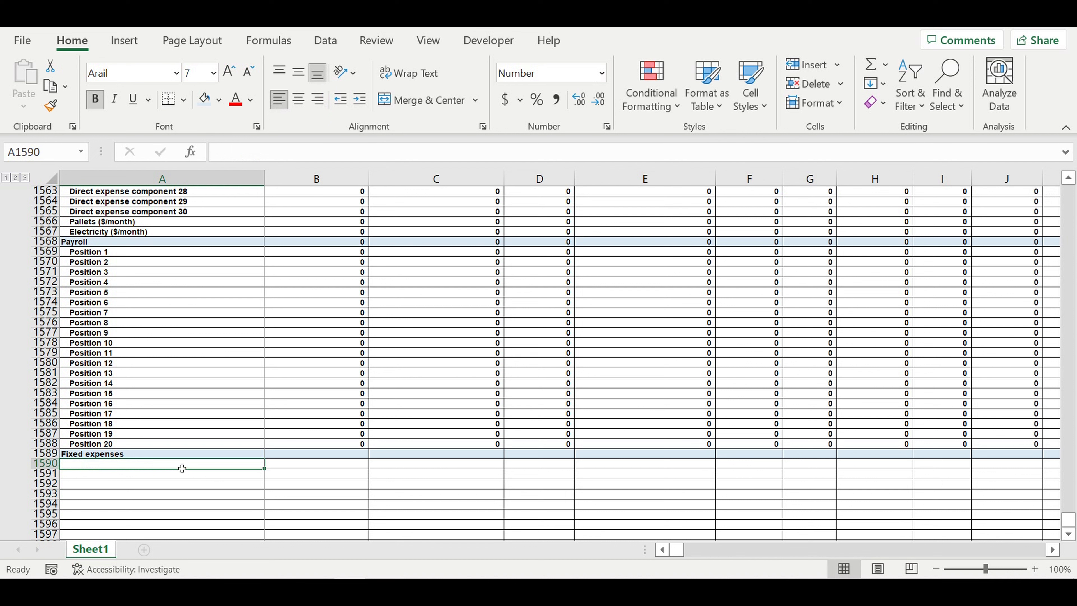
{"action": "type", "text": "="}
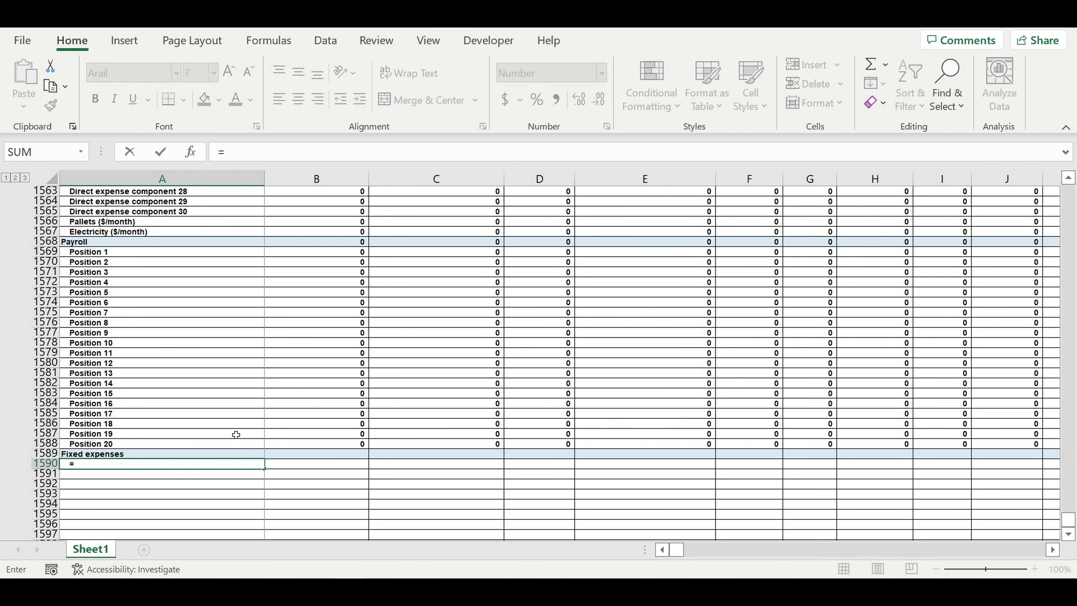
{"action": "scroll", "coordinate": [236, 434], "scroll_direction": "up", "scroll_amount": 1}
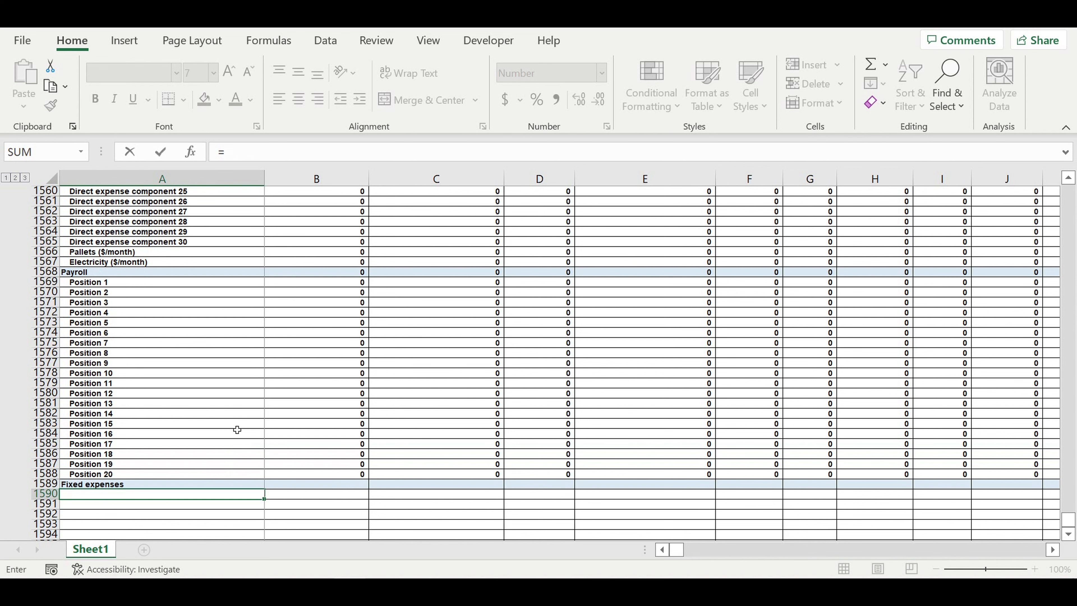
{"action": "scroll", "coordinate": [237, 428], "scroll_direction": "up", "scroll_amount": 20}
{"action": "scroll", "coordinate": [237, 429], "scroll_direction": "up", "scroll_amount": 5}
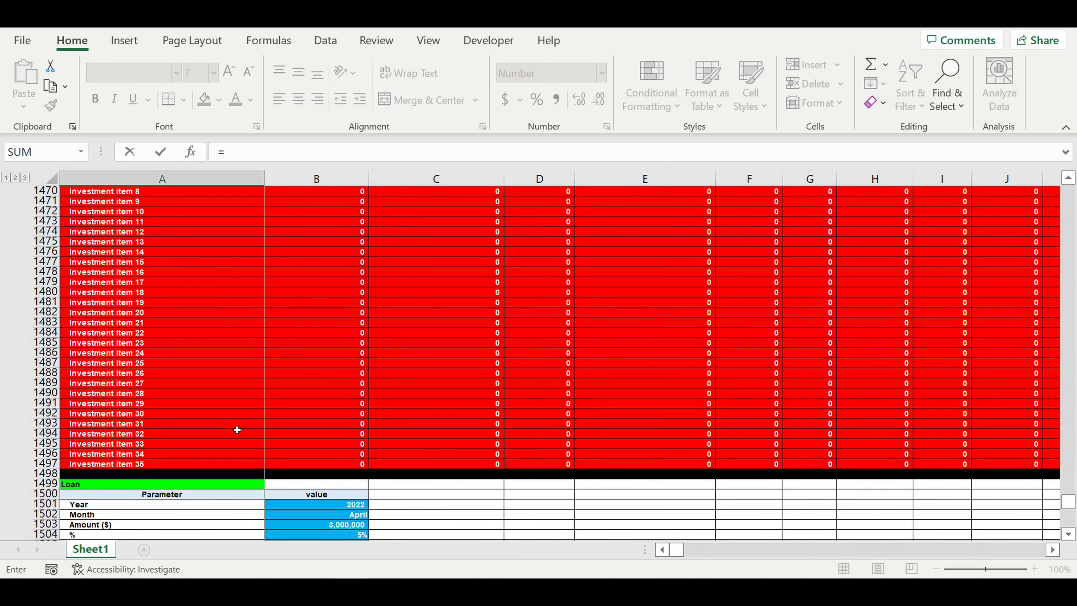
{"action": "scroll", "coordinate": [237, 430], "scroll_direction": "up", "scroll_amount": 20}
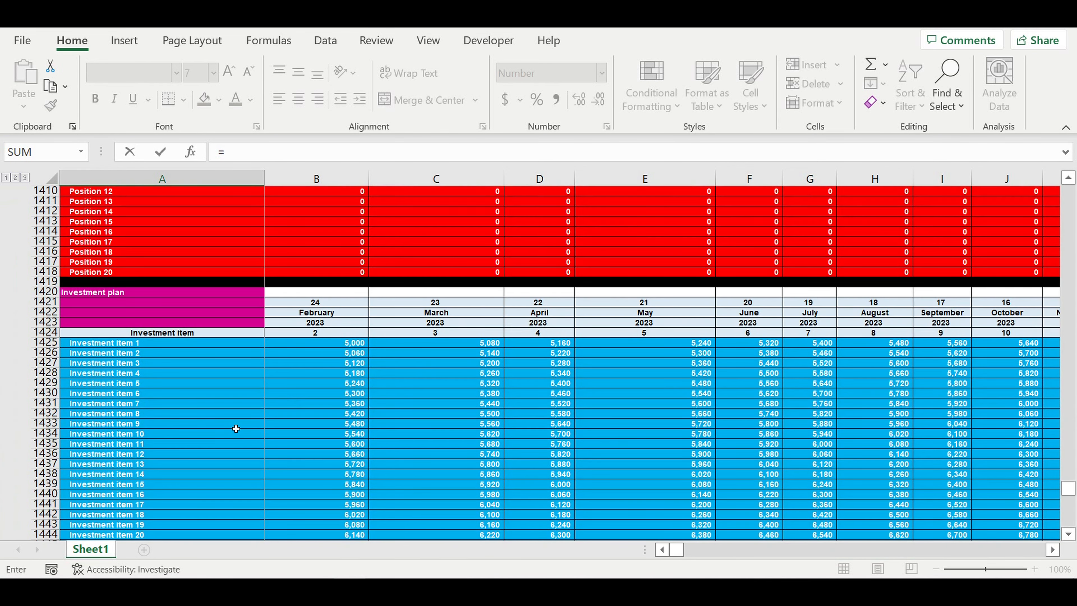
{"action": "scroll", "coordinate": [236, 426], "scroll_direction": "up", "scroll_amount": 3}
{"action": "scroll", "coordinate": [206, 388], "scroll_direction": "up", "scroll_amount": 13}
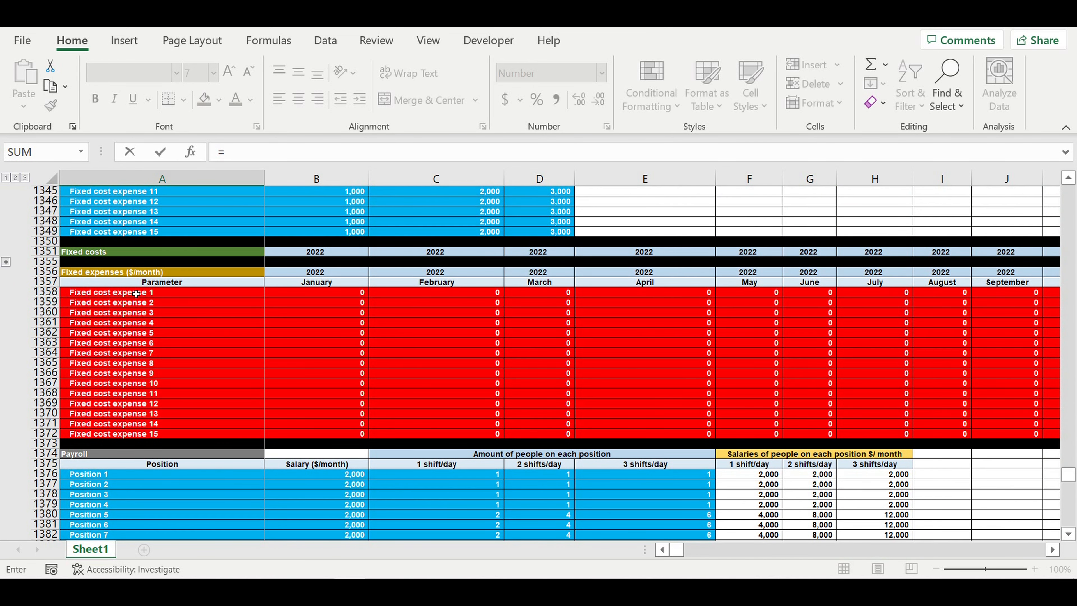
{"action": "left_click", "coordinate": [135, 293]}
{"action": "key", "text": "Return"}
- Fill the fixed expense name link in A1590 down through A1604 for all 15 items, clearing the surplus cells below
{"action": "scroll", "coordinate": [292, 429], "scroll_direction": "down", "scroll_amount": 6}
{"action": "left_click", "coordinate": [237, 343]}
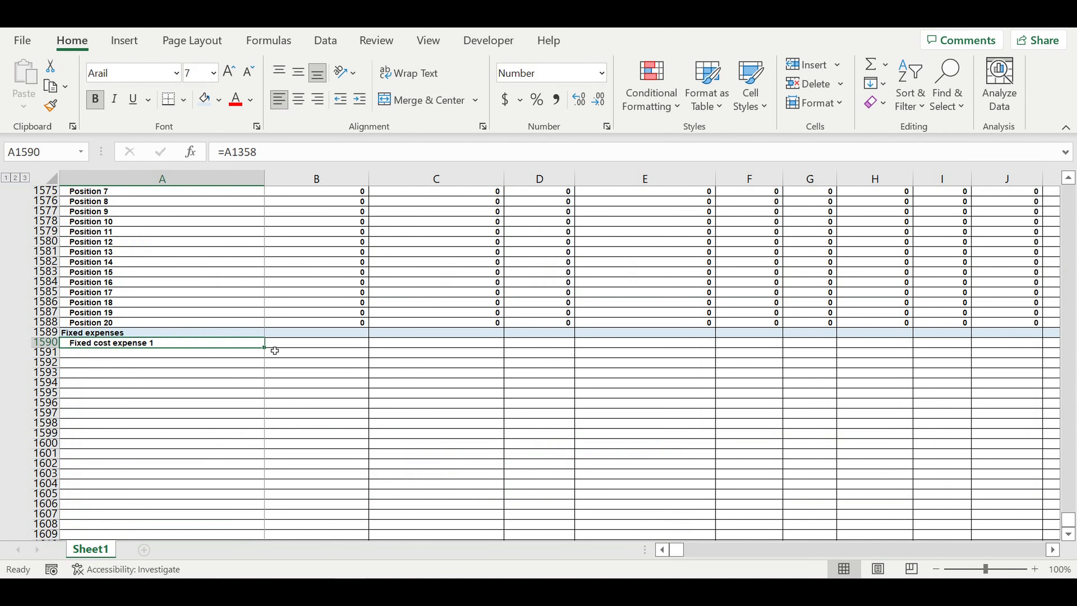
{"action": "left_click_drag", "start_coordinate": [263, 346], "coordinate": [250, 534]}
{"action": "left_click_drag", "start_coordinate": [161, 493], "coordinate": [162, 529]}
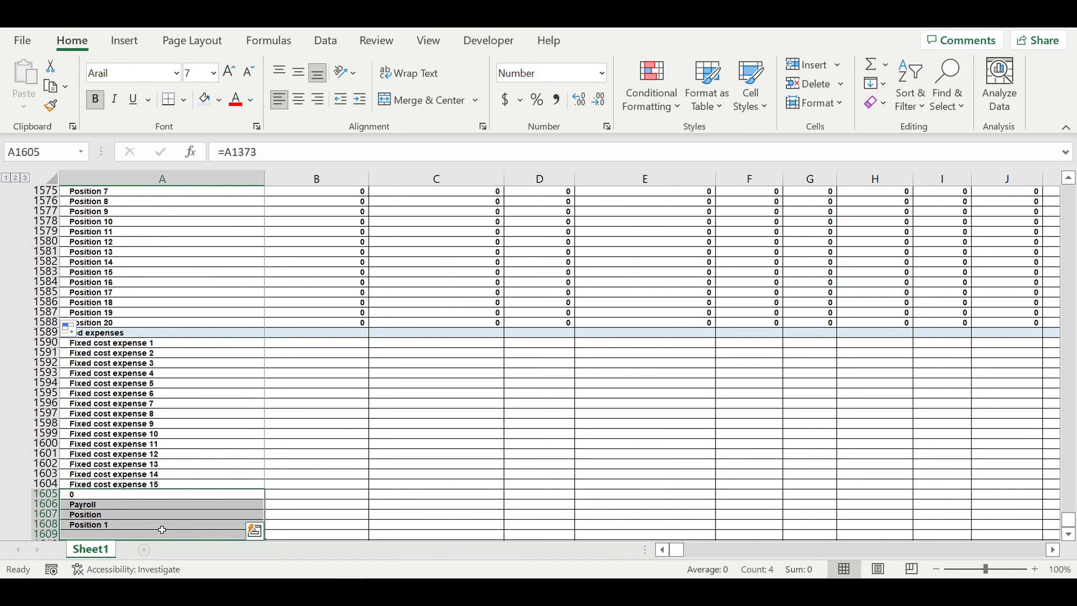
{"action": "key", "text": "Delete"}
{"action": "left_click", "coordinate": [186, 434]}
- Fill the fixed expense links from column A across into column B and right-align B1590:B1604
{"action": "left_click", "coordinate": [143, 342]}
{"action": "left_click_drag", "start_coordinate": [145, 388], "coordinate": [204, 498]}
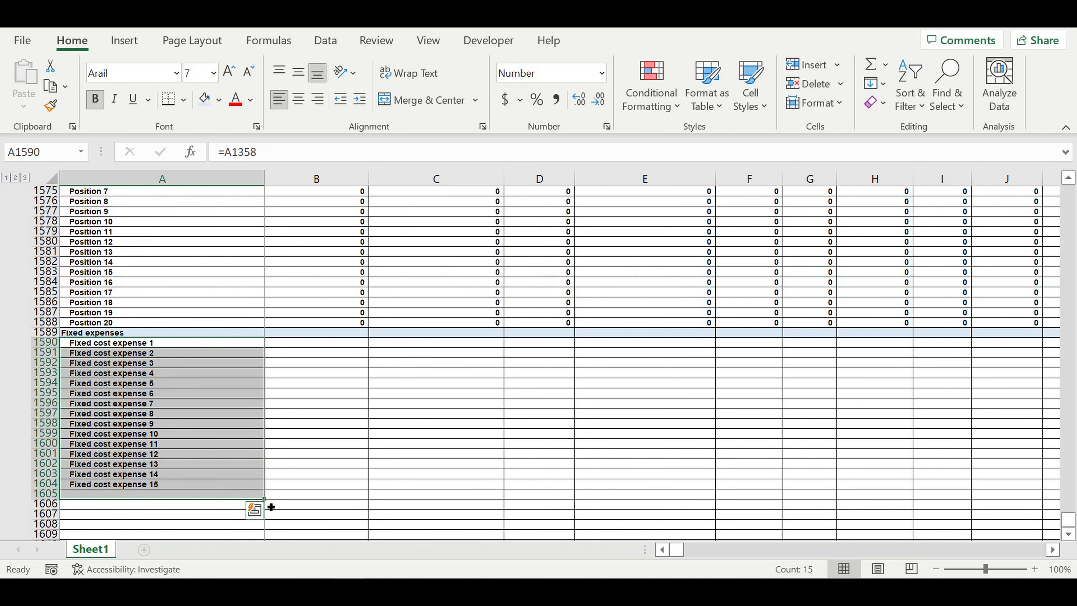
{"action": "left_click_drag", "start_coordinate": [268, 502], "coordinate": [374, 505]}
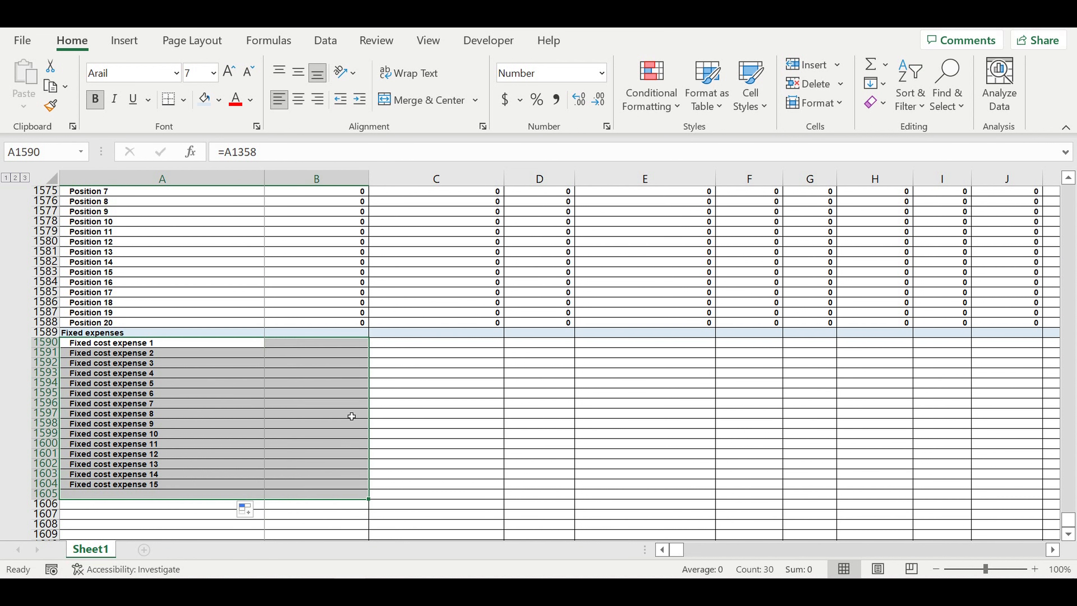
{"action": "left_click_drag", "start_coordinate": [333, 403], "coordinate": [324, 386]}
{"action": "left_click_drag", "start_coordinate": [300, 344], "coordinate": [313, 483]}
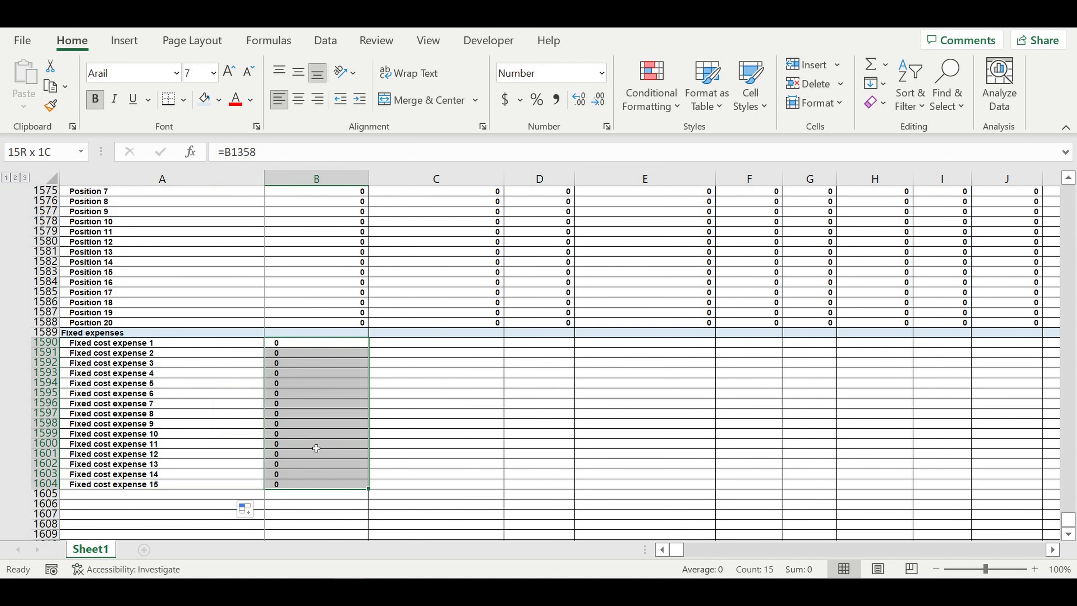
{"action": "left_click", "coordinate": [318, 99]}
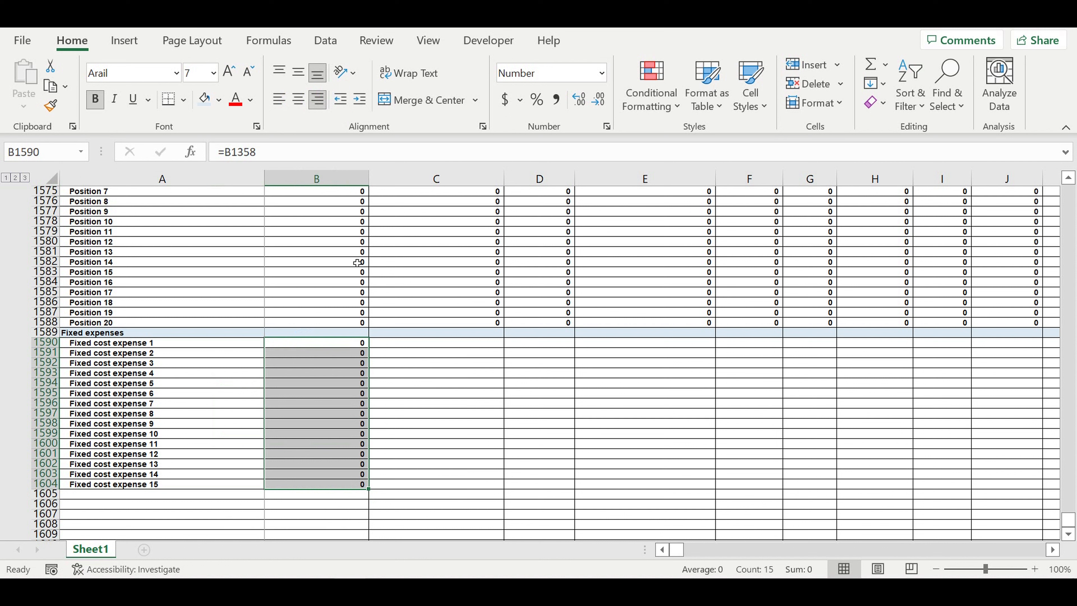
- Total the fixed expense lines B1590:B1604 in B1589 and fill rows 1589 to 1604 across through column DQ
{"action": "left_click", "coordinate": [343, 332]}
{"action": "left_click", "coordinate": [870, 64]}
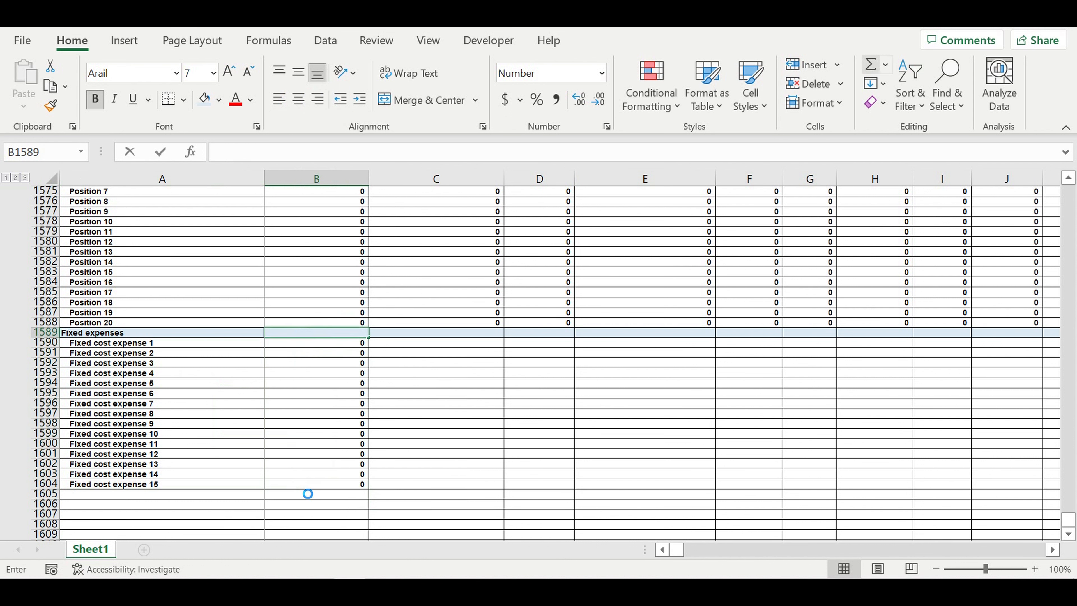
{"action": "left_click_drag", "start_coordinate": [299, 483], "coordinate": [964, 489]}
{"action": "key", "text": "Return"}
{"action": "left_click", "coordinate": [347, 332]}
{"action": "left_click", "coordinate": [775, 406]}
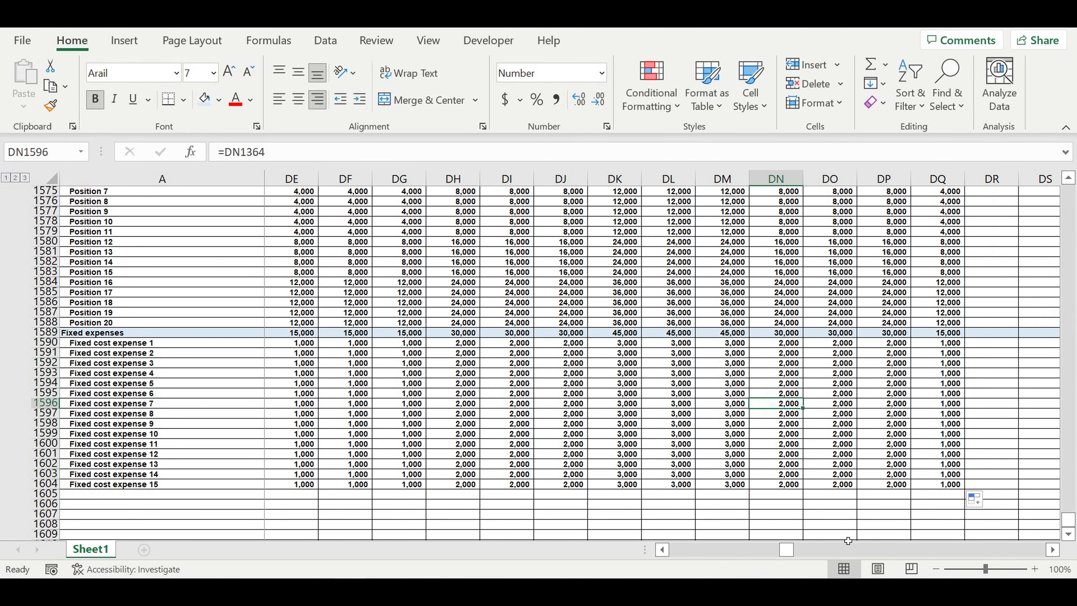
- Add an unindented "Taxes" heading in A1605 below the fixed expenses and shade its row with the heading fill colour
{"action": "left_click_drag", "start_coordinate": [780, 553], "coordinate": [606, 551]}
{"action": "scroll", "coordinate": [224, 390], "scroll_direction": "up", "scroll_amount": 8}
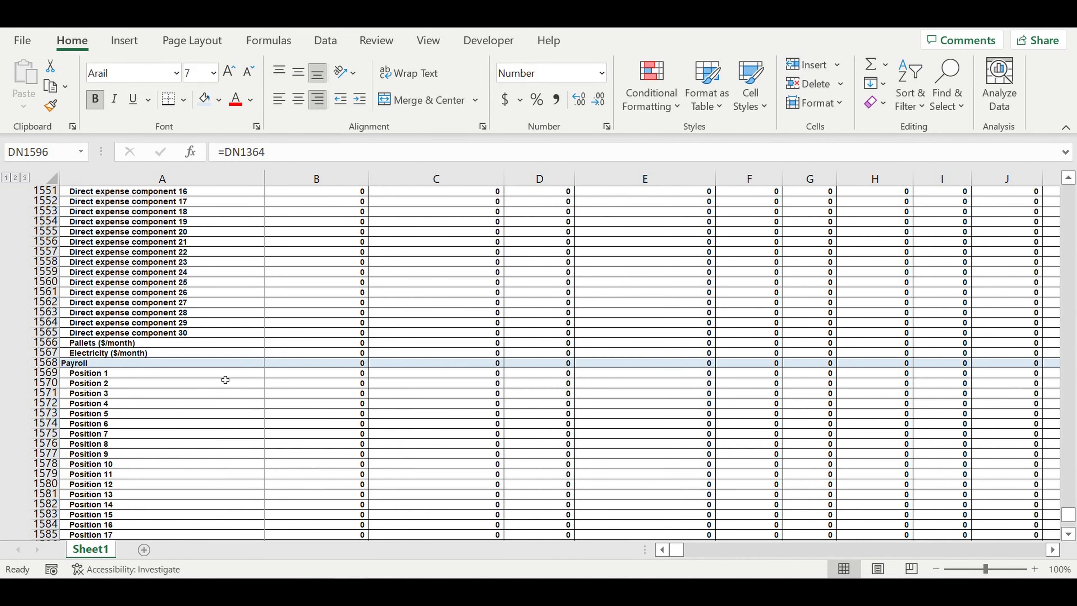
{"action": "scroll", "coordinate": [225, 379], "scroll_direction": "up", "scroll_amount": 8}
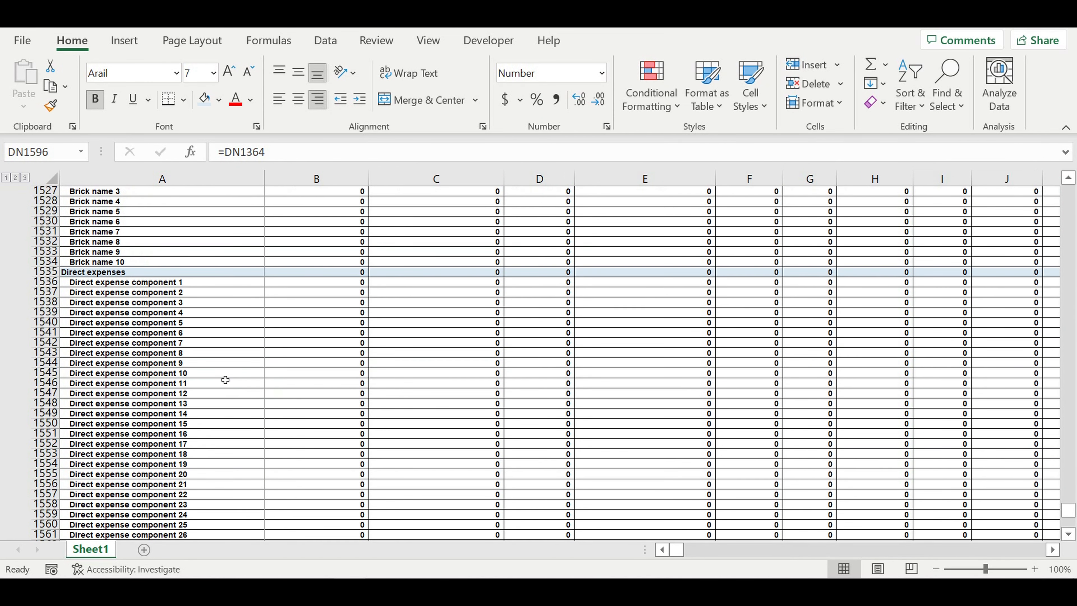
{"action": "scroll", "coordinate": [225, 380], "scroll_direction": "down", "scroll_amount": 20}
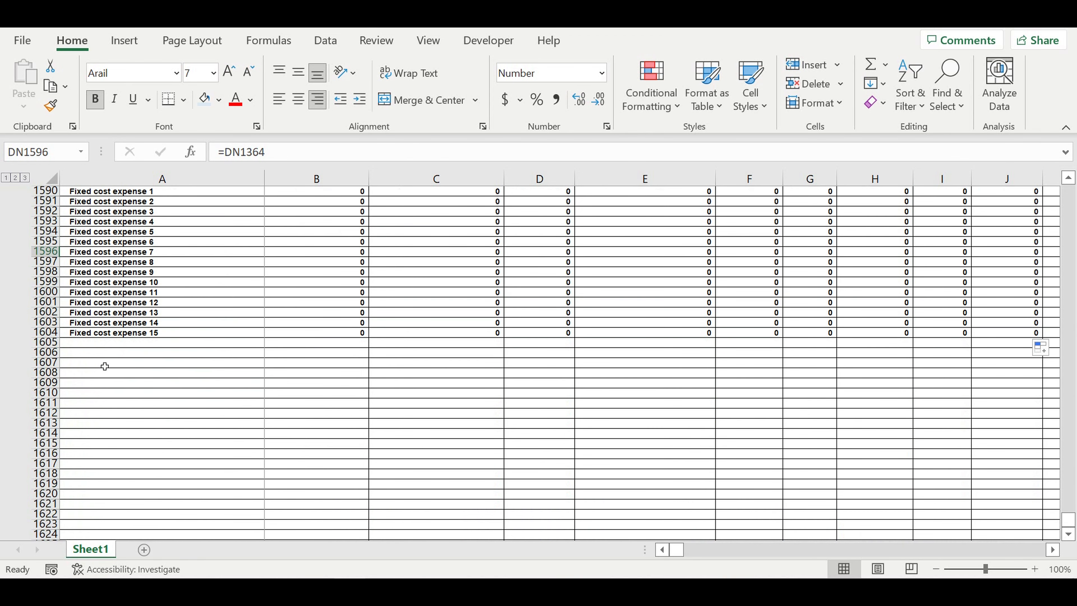
{"action": "left_click", "coordinate": [86, 347]}
{"action": "type", "text": "Taxes"}
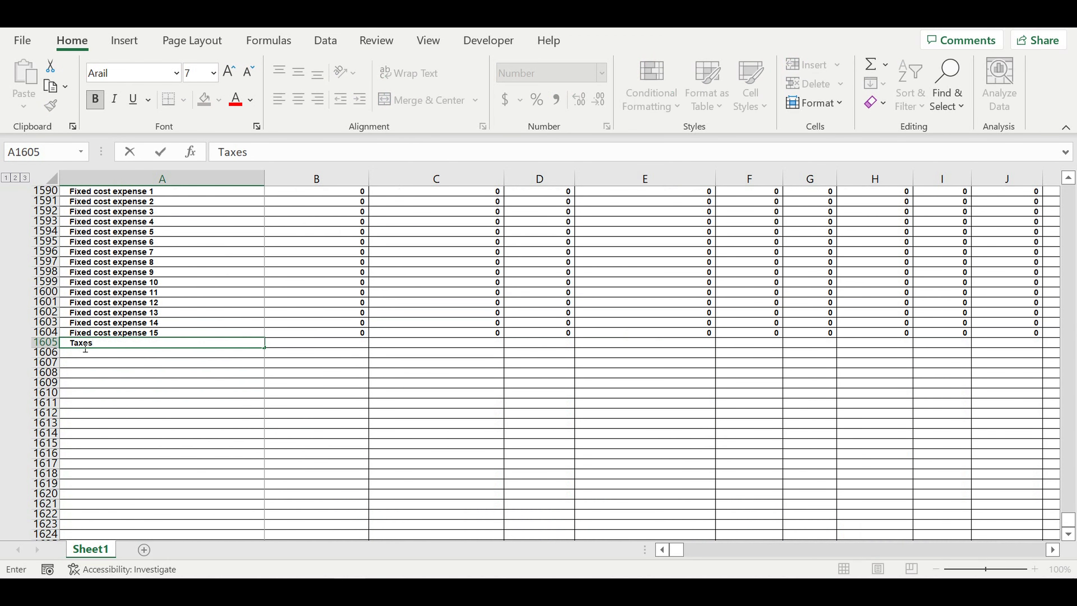
{"action": "key", "text": "Return"}
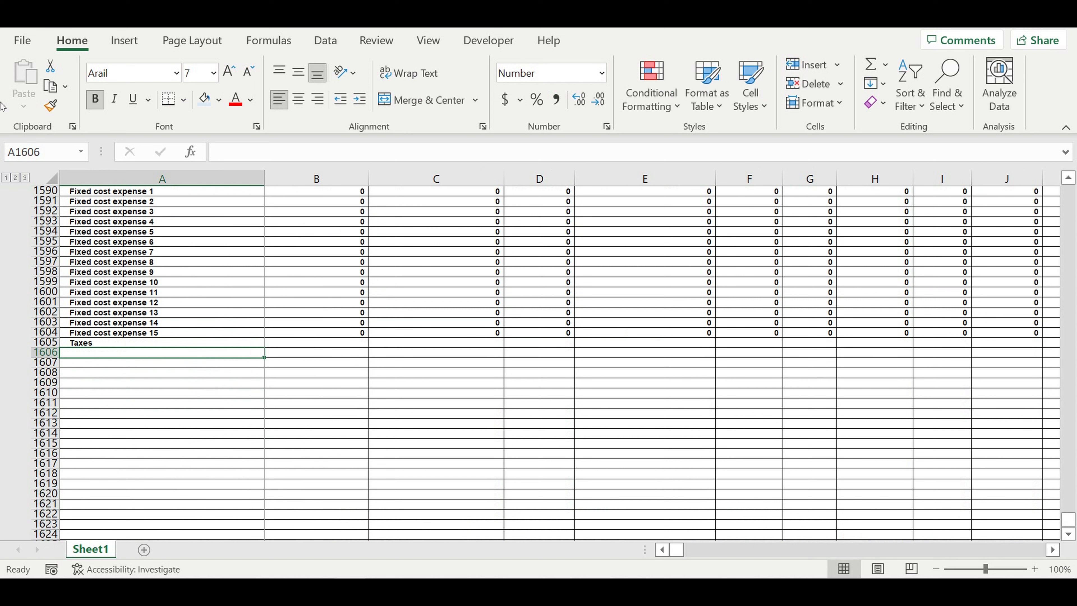
{"action": "left_click", "coordinate": [102, 343]}
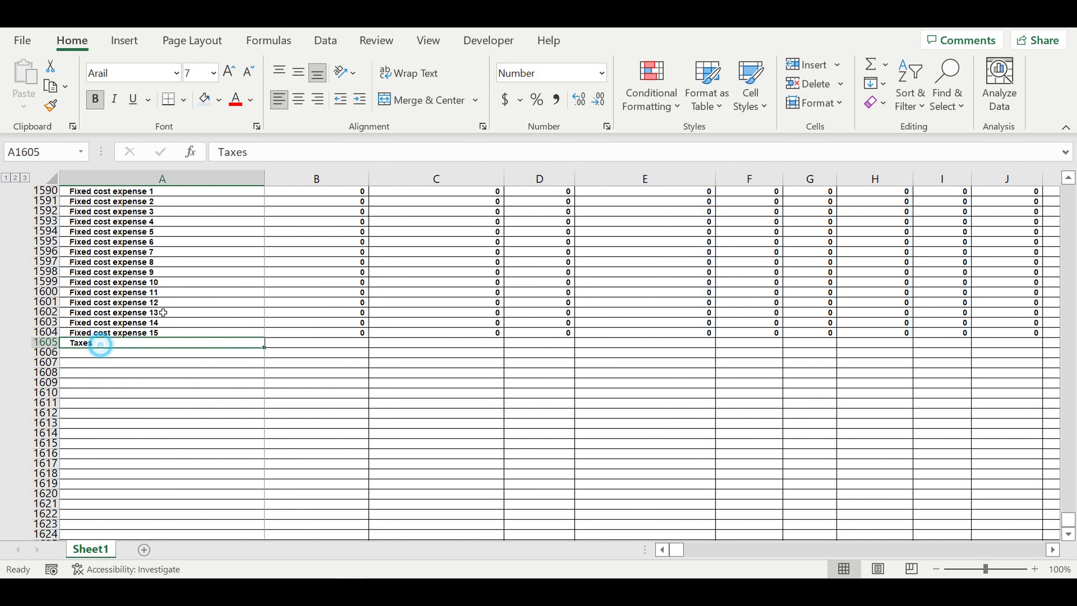
{"action": "left_click", "coordinate": [339, 99]}
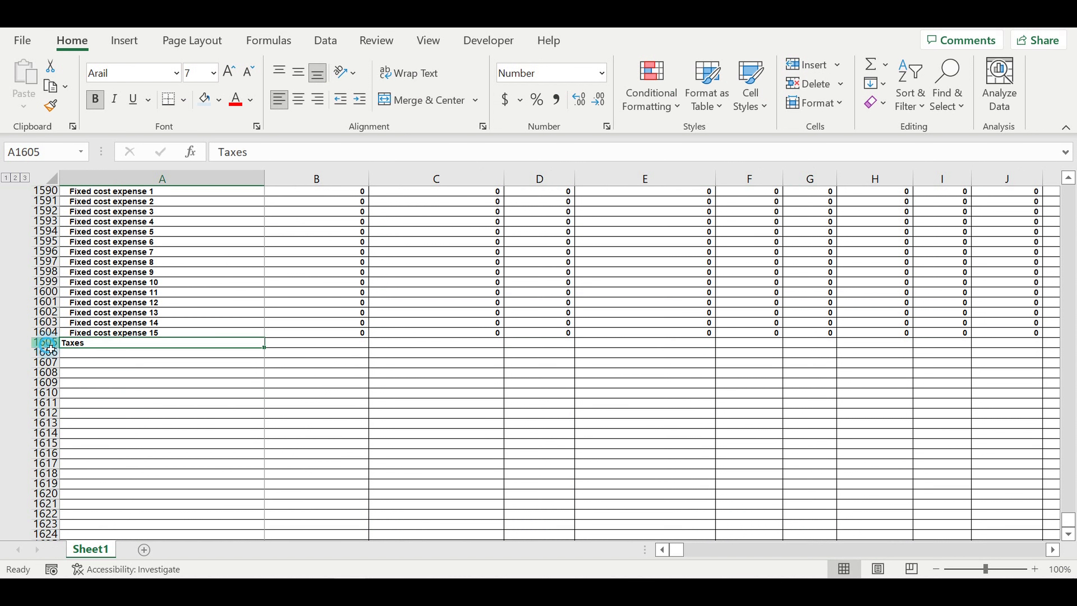
{"action": "left_click", "coordinate": [44, 343]}
{"action": "left_click", "coordinate": [205, 99]}
{"action": "left_click", "coordinate": [192, 395]}
- Insert 15 blank rows at row 1522, directly above the cash flow statement
{"action": "scroll", "coordinate": [192, 382], "scroll_direction": "up", "scroll_amount": 13}
{"action": "scroll", "coordinate": [194, 372], "scroll_direction": "up", "scroll_amount": 12}
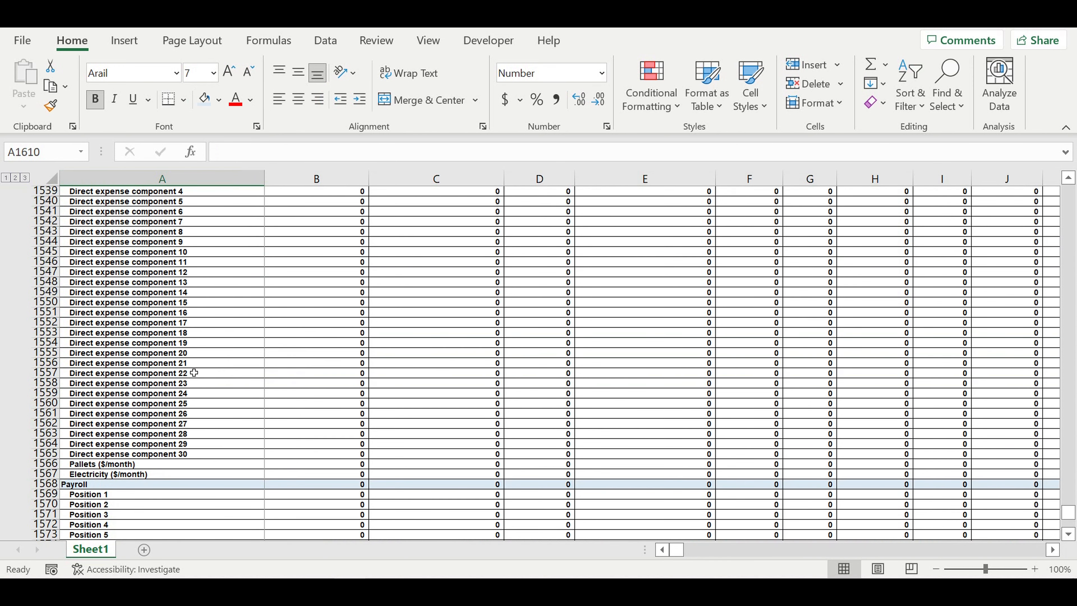
{"action": "left_click_drag", "start_coordinate": [44, 262], "coordinate": [45, 404]}
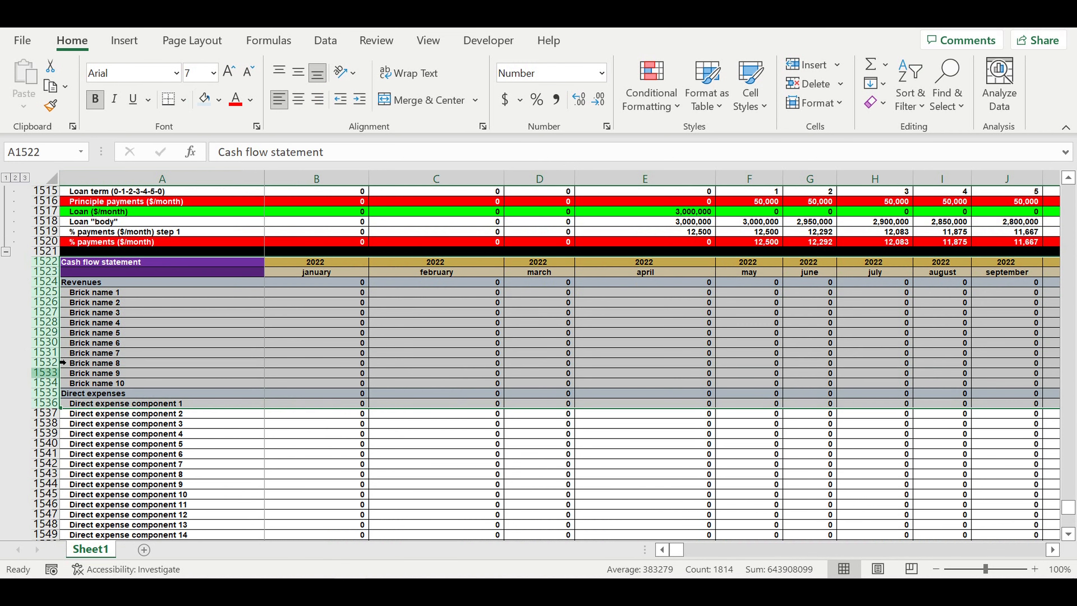
{"action": "right_click", "coordinate": [54, 403]}
{"action": "left_click", "coordinate": [99, 184]}
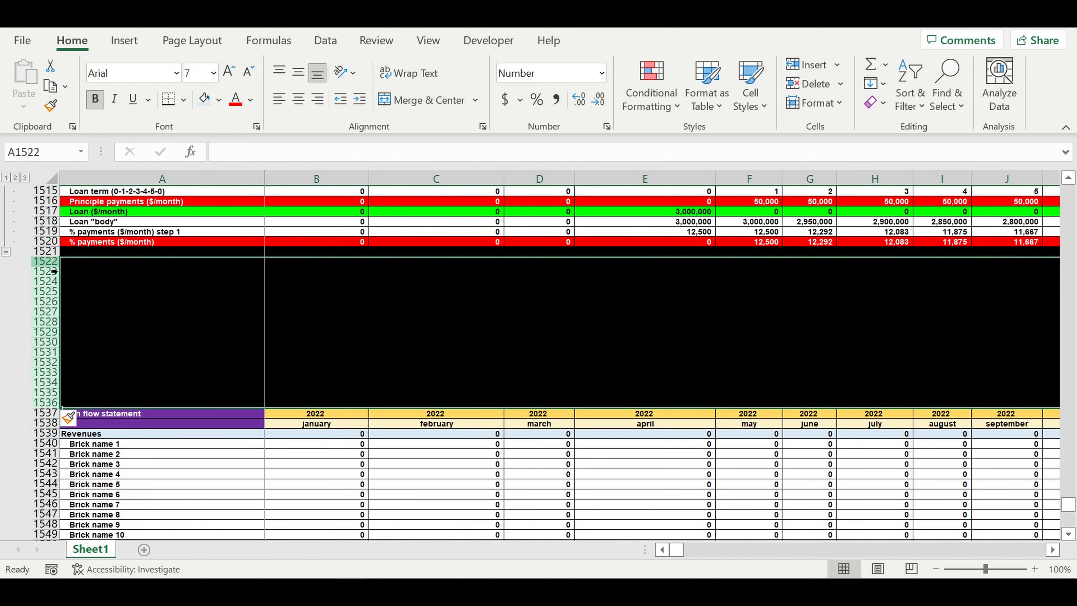
- Give the new rows 1522 to 1535 a white fill and automatic font colour, leaving row 1536 black as a separator
{"action": "left_click_drag", "start_coordinate": [47, 261], "coordinate": [47, 392]}
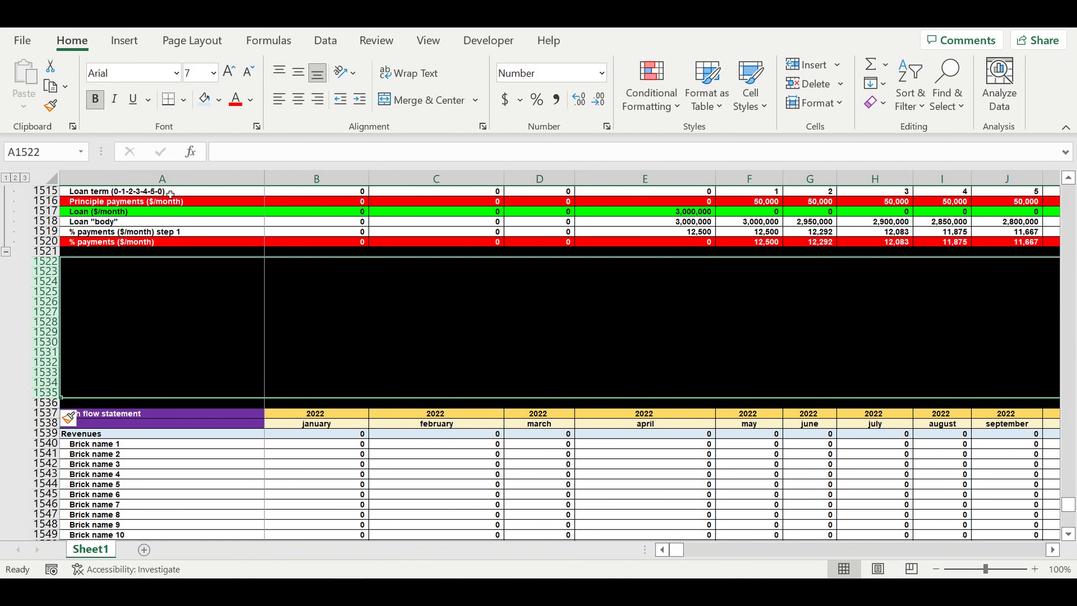
{"action": "left_click", "coordinate": [219, 100]}
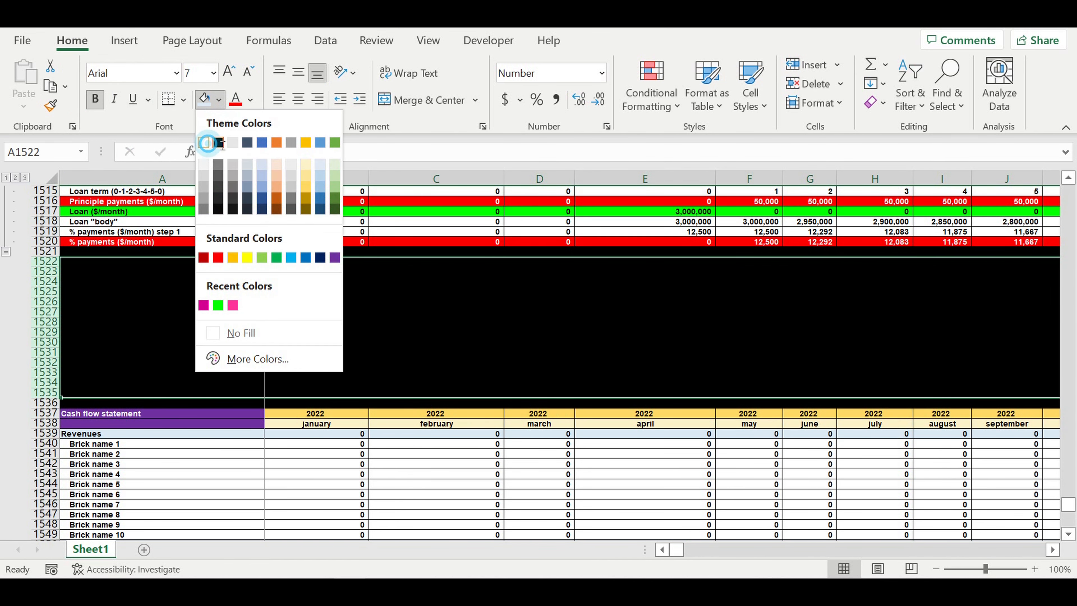
{"action": "left_click", "coordinate": [207, 142]}
{"action": "left_click", "coordinate": [250, 99]}
{"action": "left_click", "coordinate": [250, 119]}
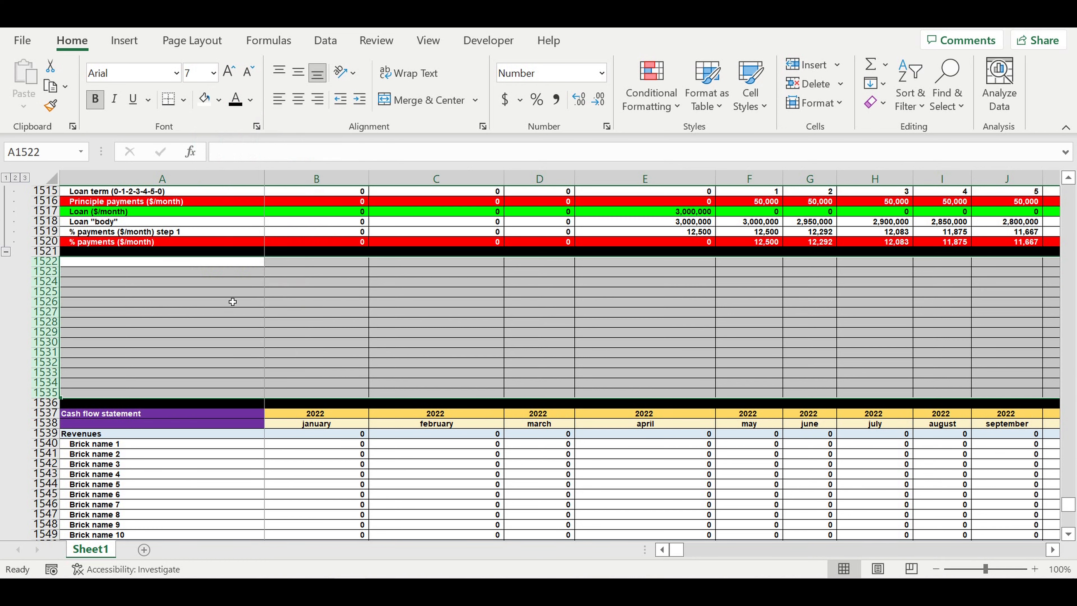
- Enter the section title "Taxes" in A1522 and the column headers "Tax" in A1523 and "Rate" in B1523
{"action": "left_click", "coordinate": [232, 301]}
{"action": "key", "text": "Up"}
{"action": "key", "text": "Up"}
{"action": "key", "text": "Up"}
{"action": "key", "text": "Up"}
{"action": "type", "text": "Tax"}
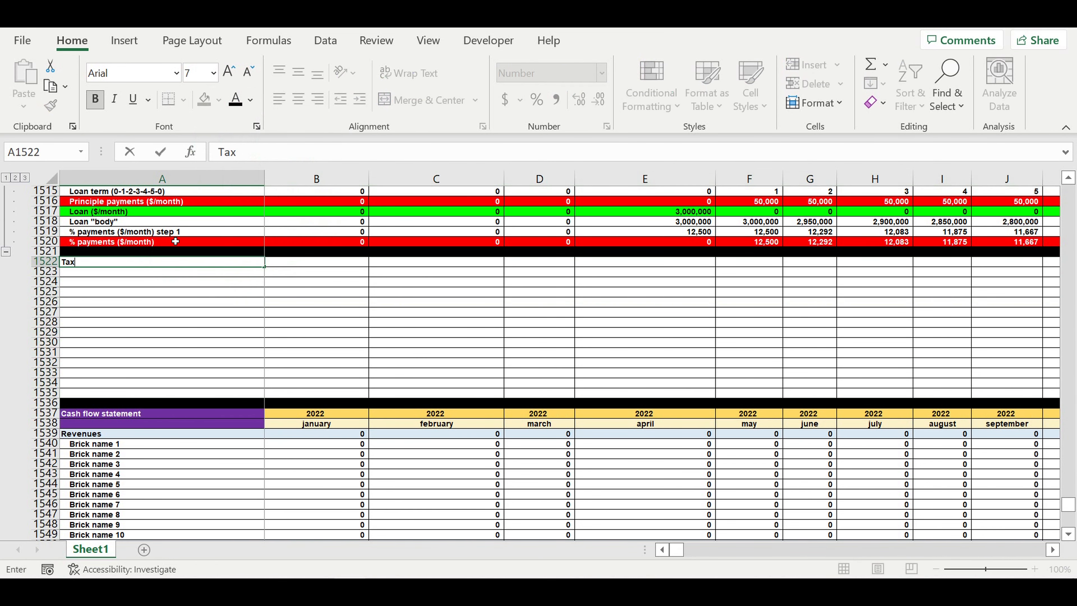
{"action": "type", "text": "es"}
{"action": "key", "text": "Return"}
{"action": "type", "text": "Taxes"}
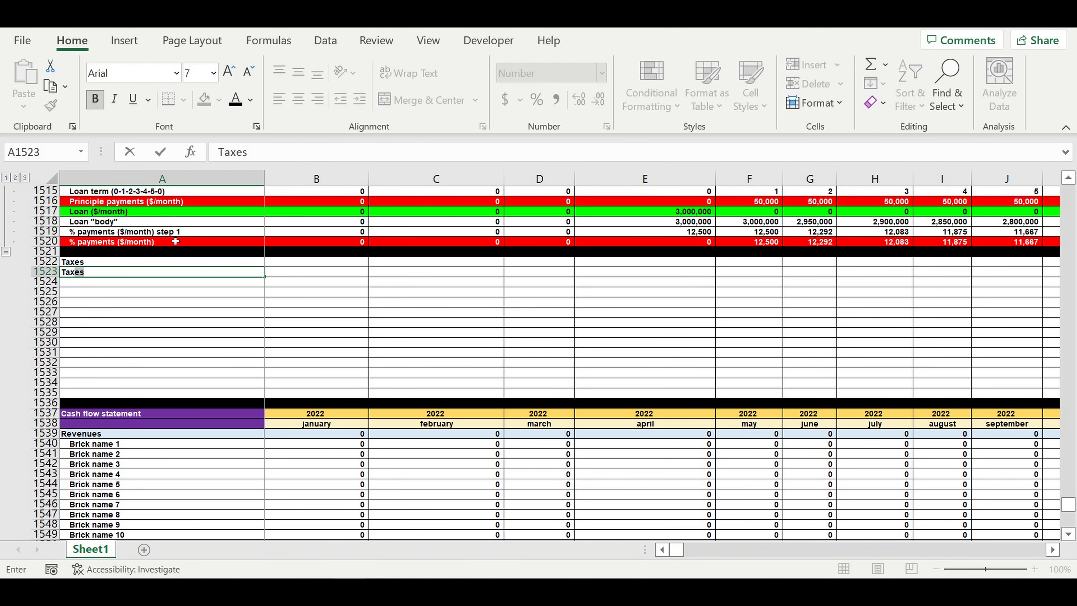
{"action": "key", "text": "BackSpace"}
{"action": "key", "text": "Tab"}
{"action": "type", "text": "Rate"}
{"action": "left_click", "coordinate": [175, 322]}
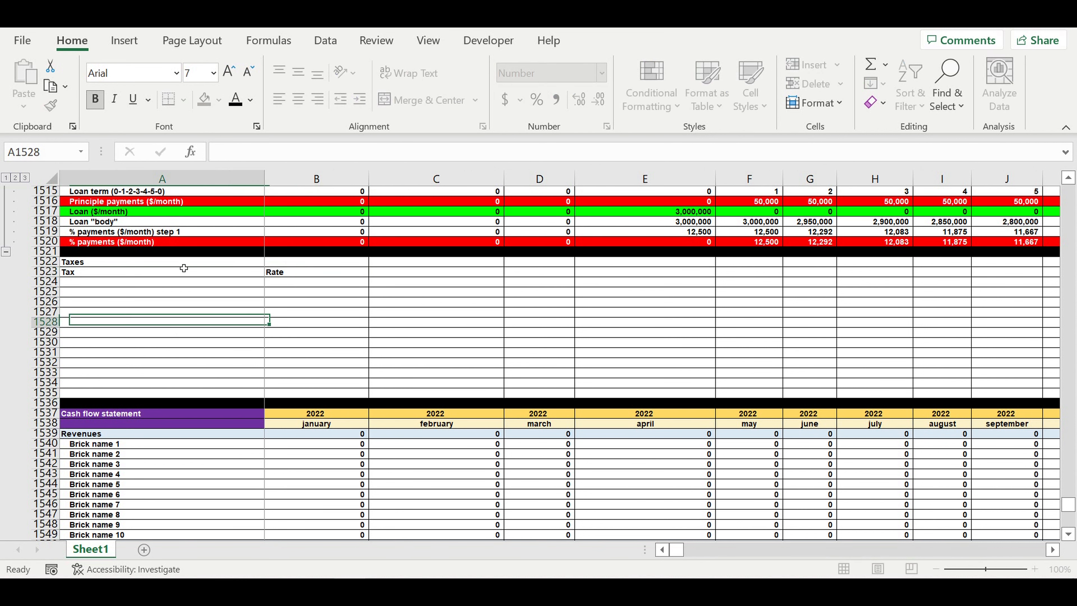
- Fill the Taxes title in A1522 yellow, and centre the headers in A1523:B1523 on a pale blue fill
{"action": "left_click", "coordinate": [178, 262]}
{"action": "left_click", "coordinate": [220, 100]}
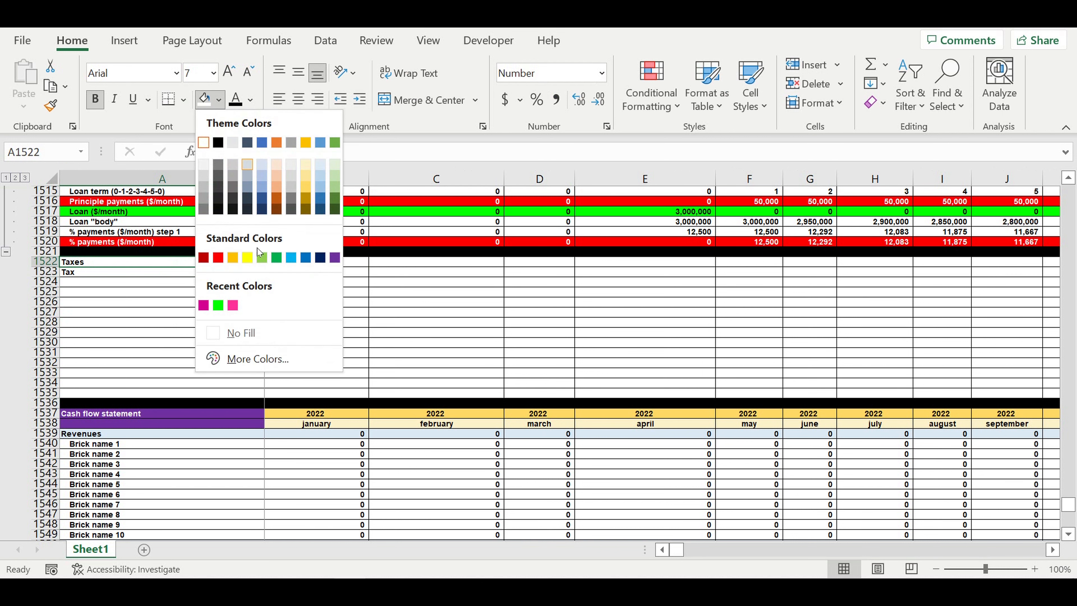
{"action": "left_click", "coordinate": [248, 258]}
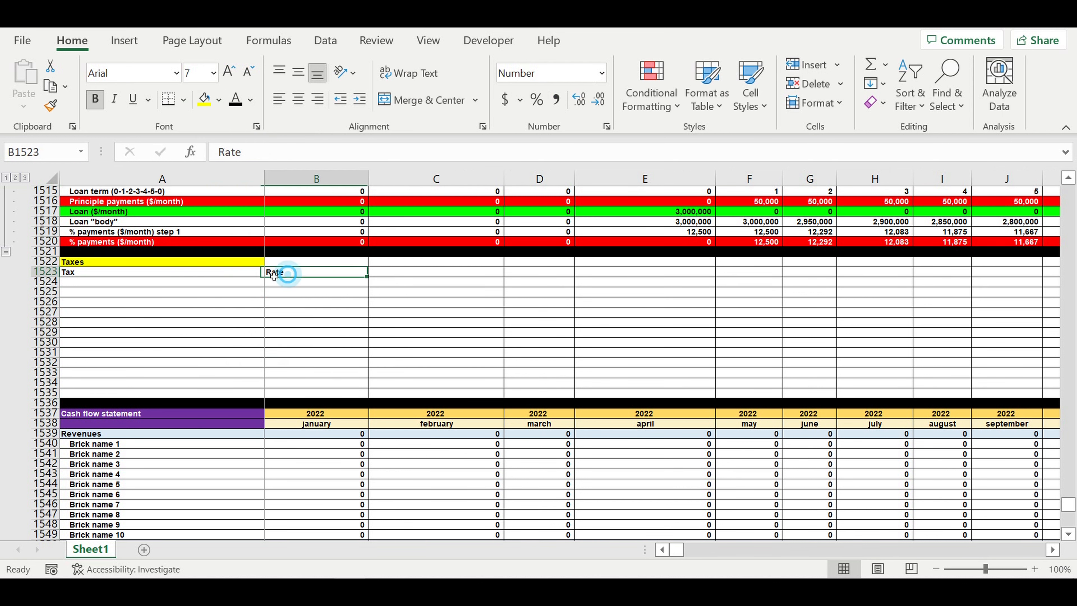
{"action": "left_click_drag", "start_coordinate": [284, 272], "coordinate": [237, 272]}
{"action": "left_click", "coordinate": [299, 100]}
{"action": "left_click", "coordinate": [219, 100]}
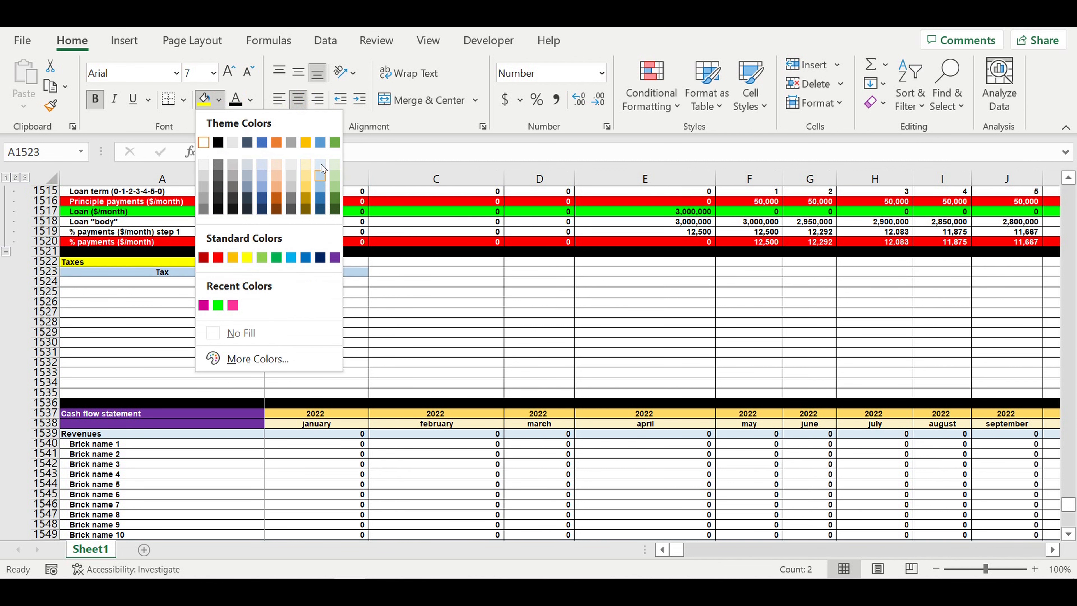
{"action": "left_click", "coordinate": [319, 165]}
{"action": "left_click", "coordinate": [443, 303]}
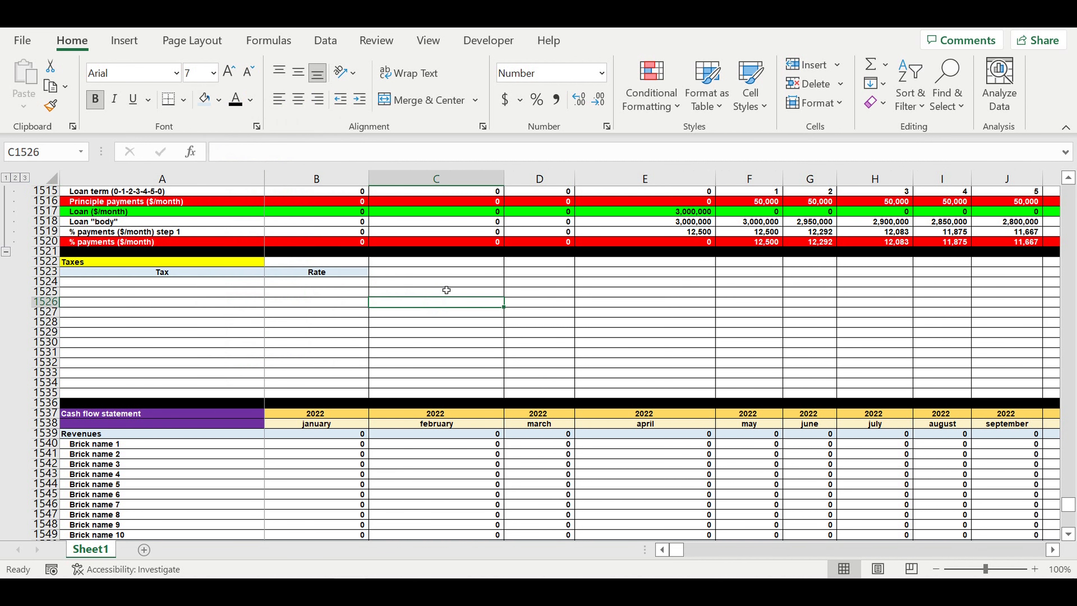
- List "Revenue tax", "Profit tax", "Payroll tax" and "Asset tax" in A1524:A1527
{"action": "left_click", "coordinate": [207, 283]}
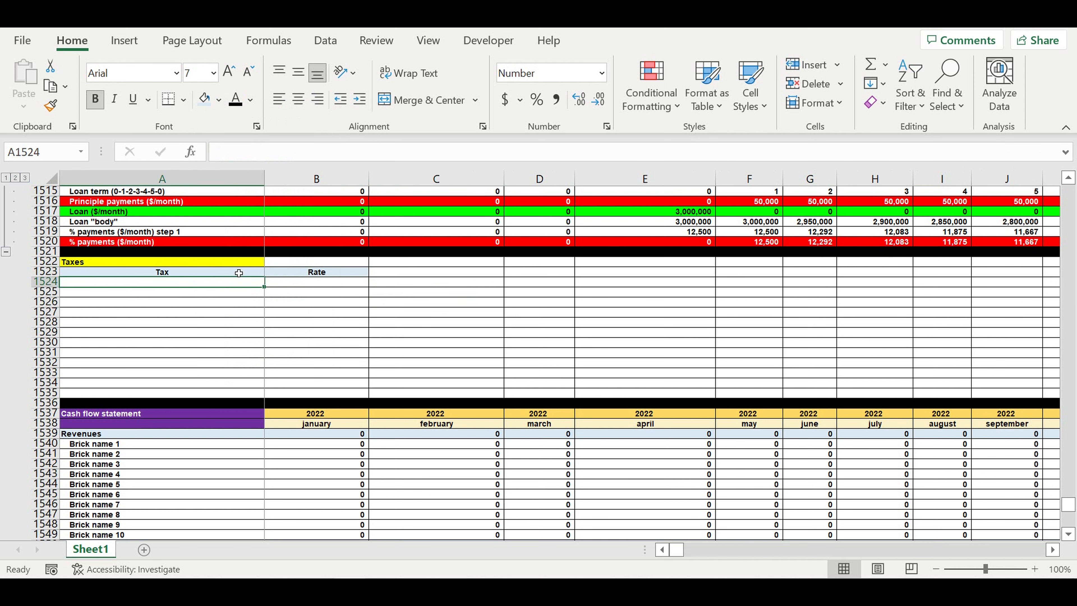
{"action": "type", "text": "Revenue tax"}
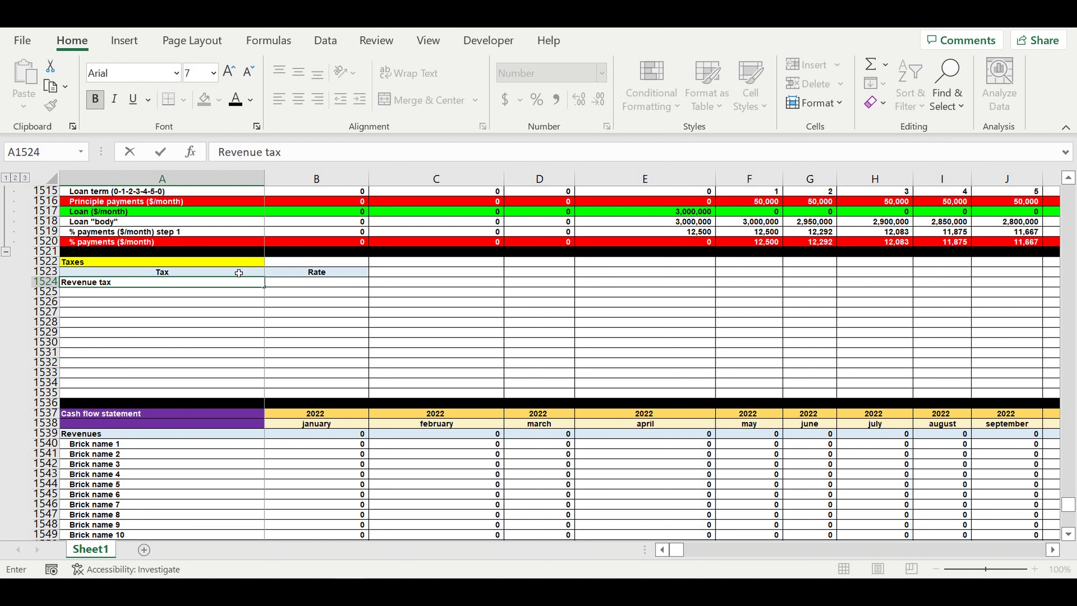
{"action": "key", "text": "Return"}
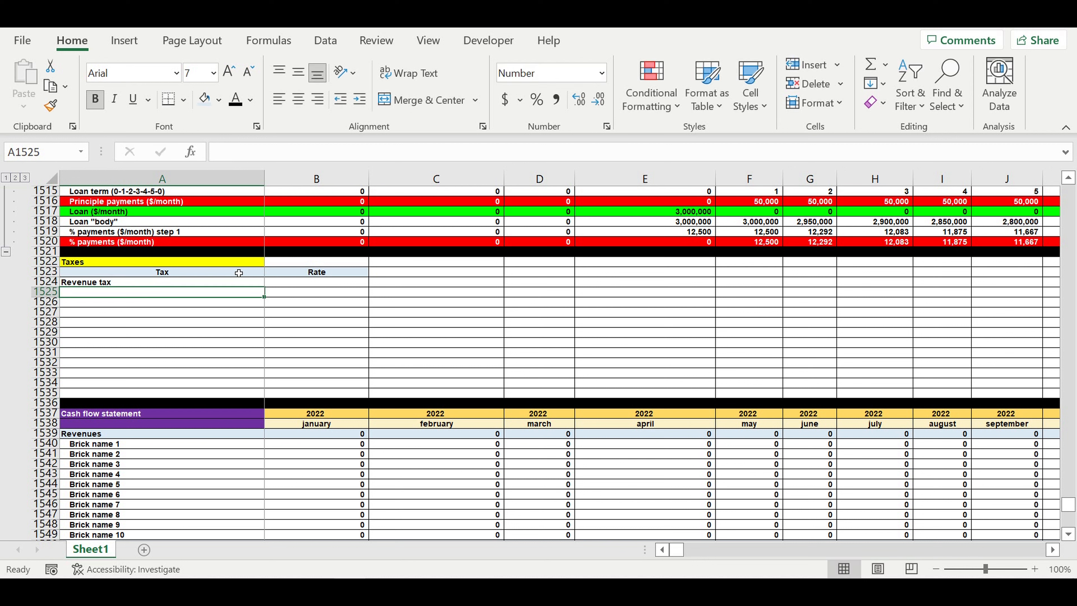
{"action": "type", "text": "Profit tax"}
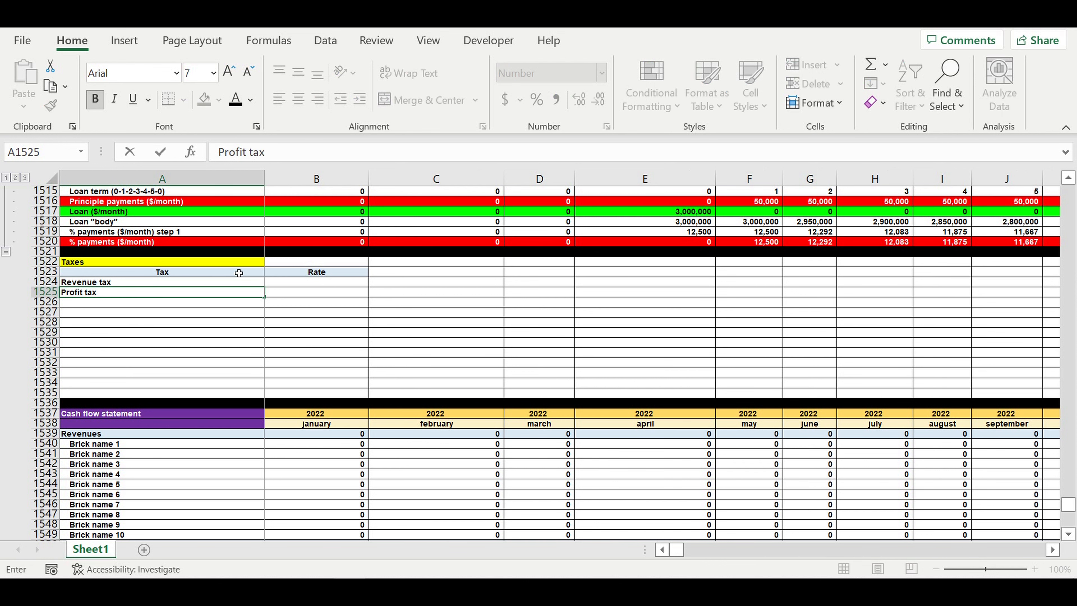
{"action": "key", "text": "Return"}
{"action": "type", "text": "Payroll tax"}
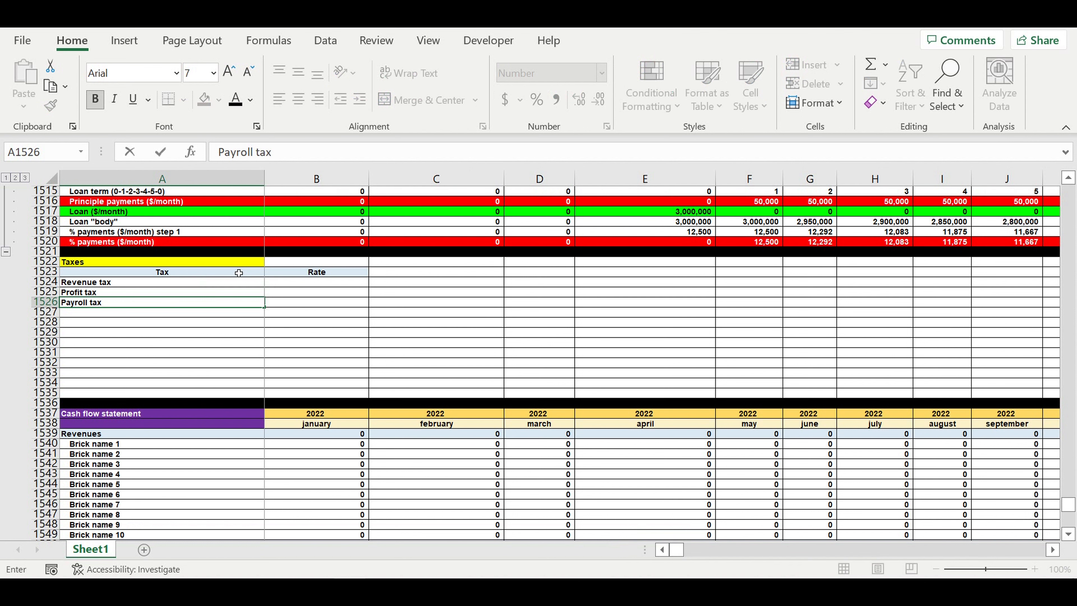
{"action": "key", "text": "Return"}
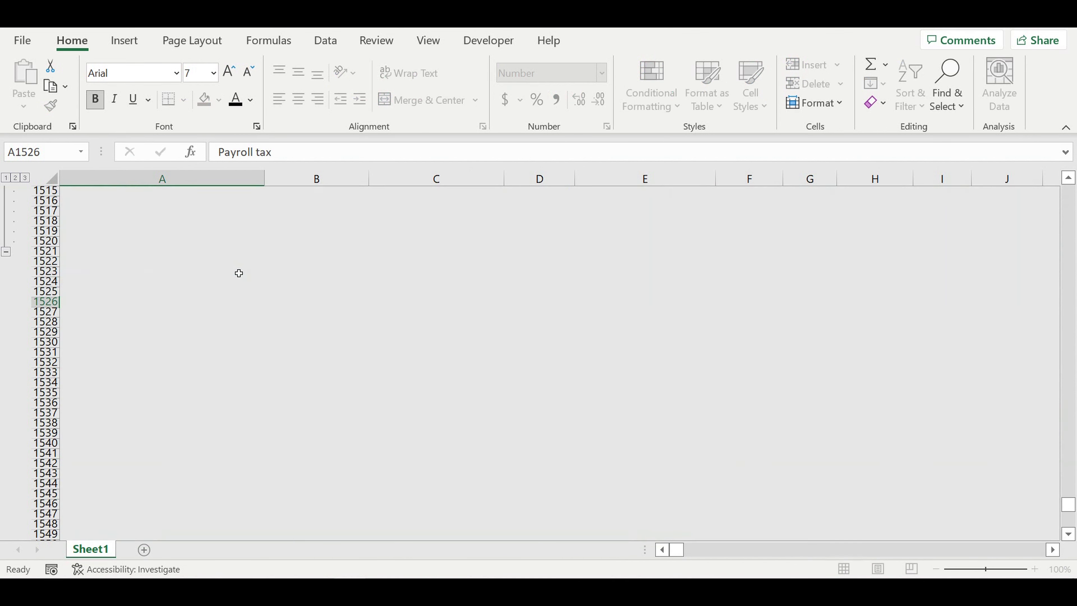
{"action": "type", "text": "Asset"}
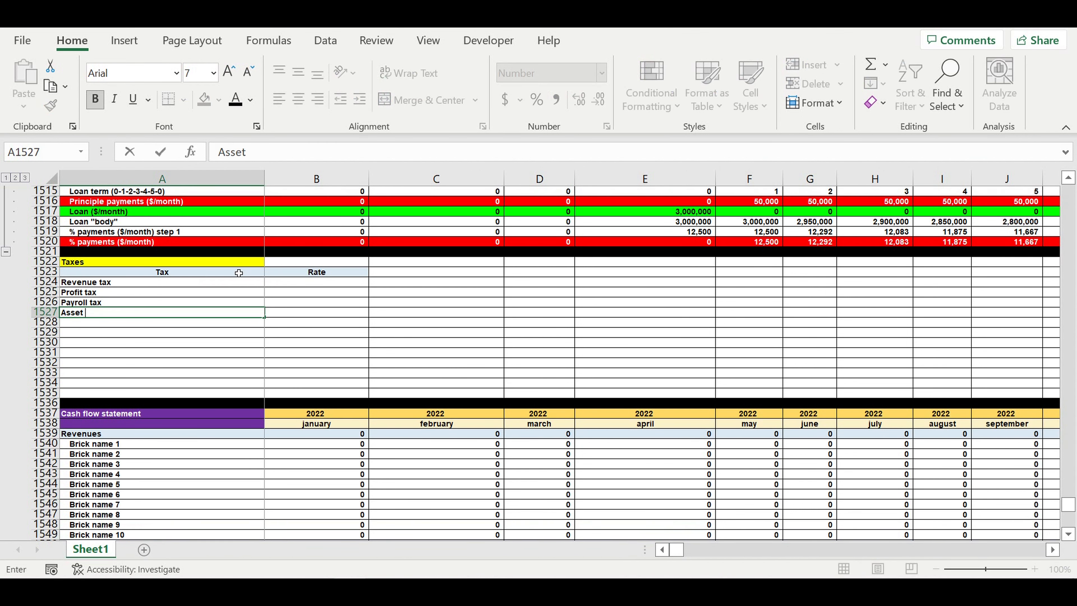
{"action": "key", "text": "Return"}
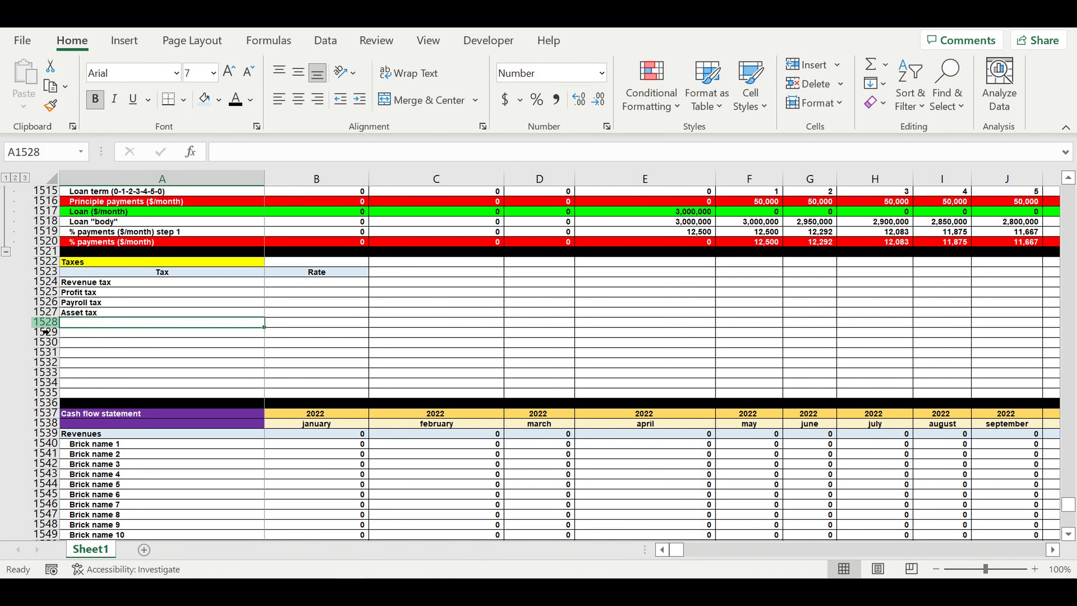
- Fill the whole of row 1528 black to close off the tax table
{"action": "left_click", "coordinate": [45, 322]}
{"action": "left_click", "coordinate": [219, 99]}
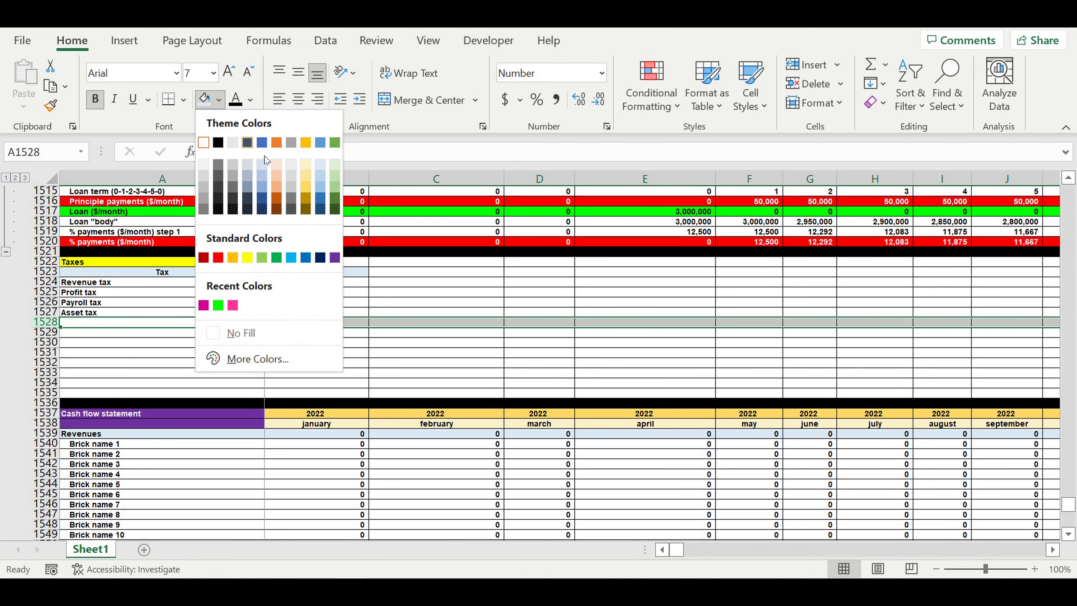
{"action": "left_click", "coordinate": [218, 142]}
{"action": "left_click", "coordinate": [291, 272]}
- Indent the four tax names in A1524:A1527
{"action": "left_click", "coordinate": [114, 282]}
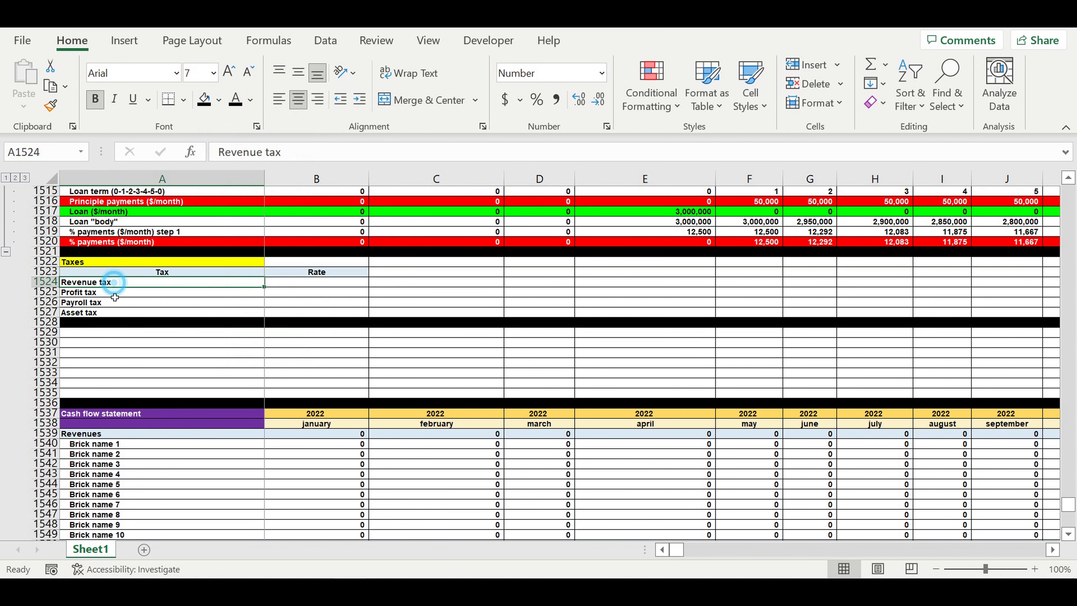
{"action": "left_click_drag", "start_coordinate": [114, 296], "coordinate": [115, 313]}
{"action": "left_click", "coordinate": [364, 105]}
- Format the rate cells B1524:B1526 as percentages with a light blue fill and white font
{"action": "left_click", "coordinate": [339, 301]}
{"action": "left_click_drag", "start_coordinate": [318, 284], "coordinate": [317, 302]}
{"action": "left_click", "coordinate": [536, 101]}
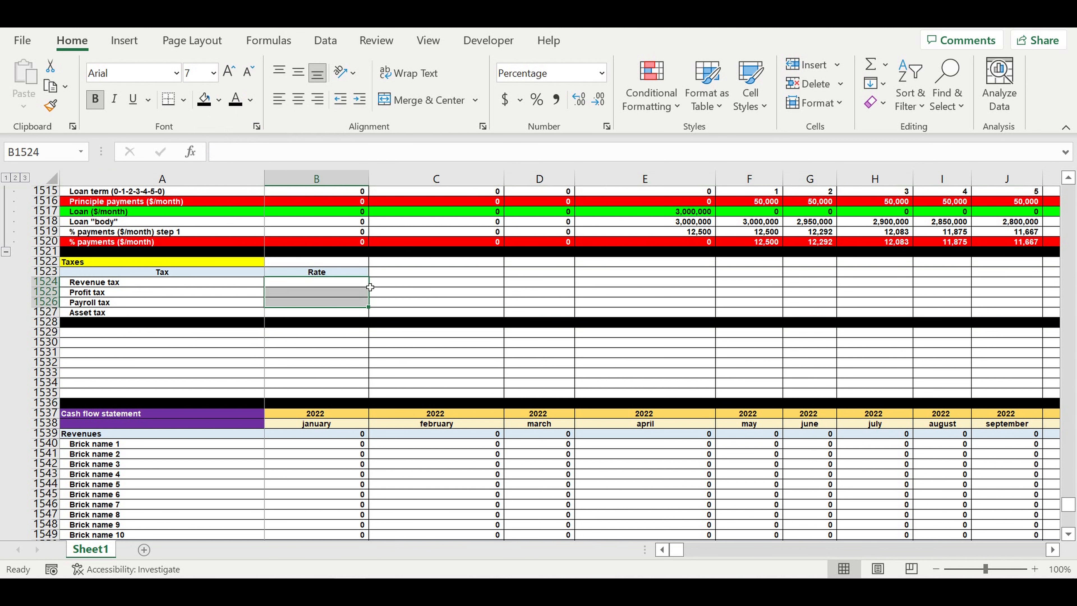
{"action": "left_click", "coordinate": [218, 99]}
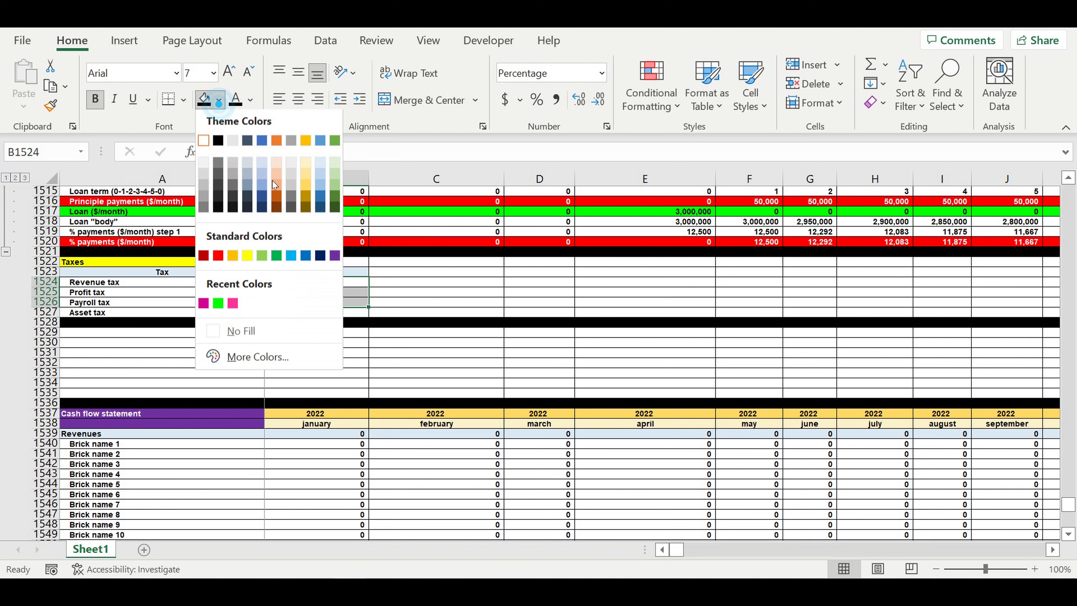
{"action": "left_click", "coordinate": [290, 255]}
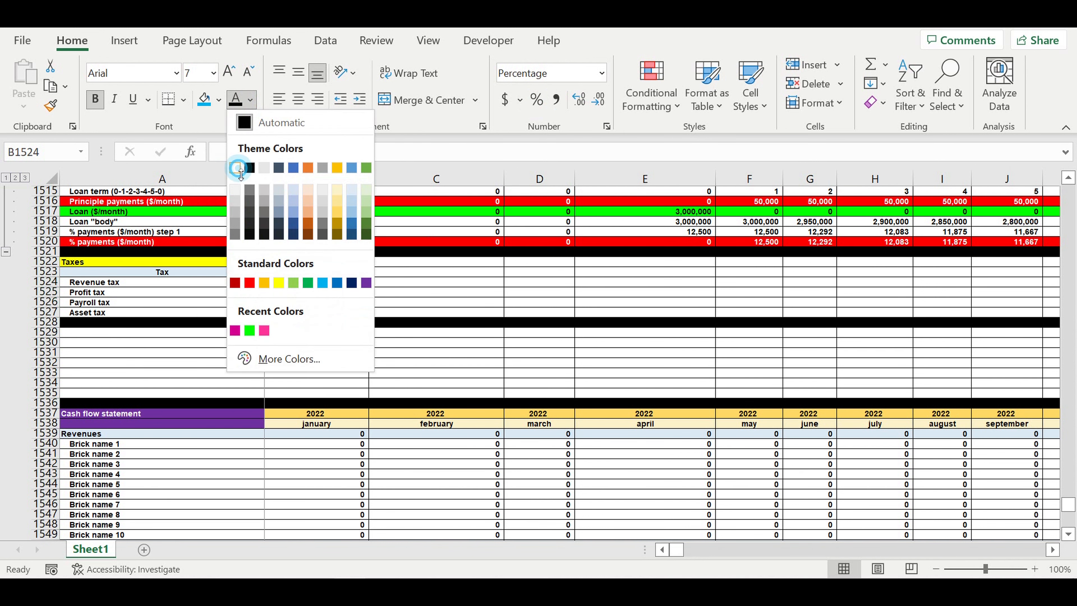
{"action": "left_click", "coordinate": [236, 168]}
- Enter rates of 5% for revenue tax, 7% for profit tax and 12% for payroll tax in B1524:B1526
{"action": "left_click", "coordinate": [326, 286]}
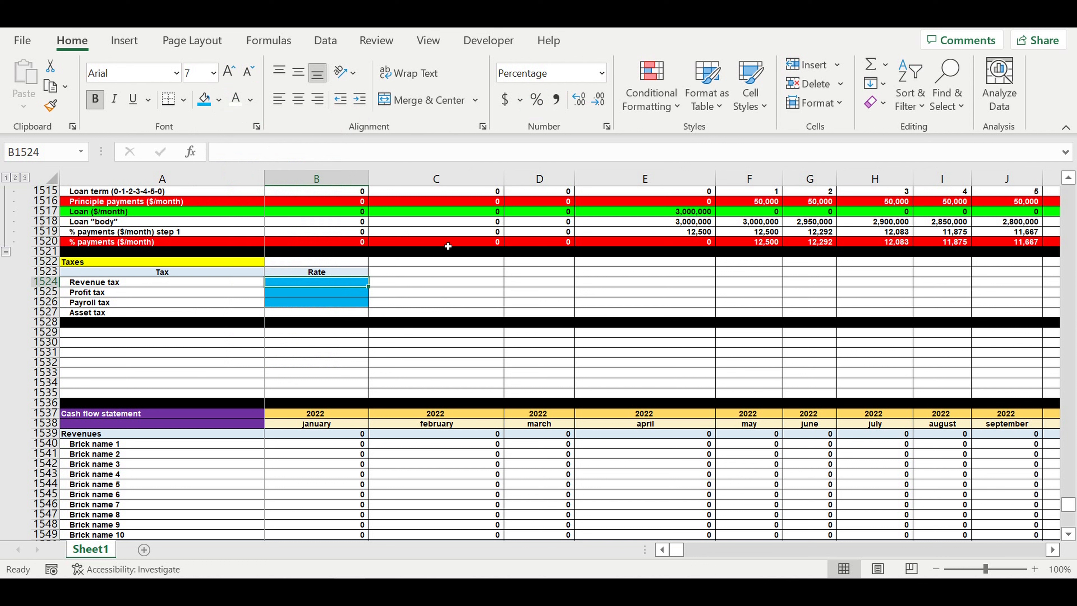
{"action": "type", "text": "5"}
{"action": "key", "text": "Return"}
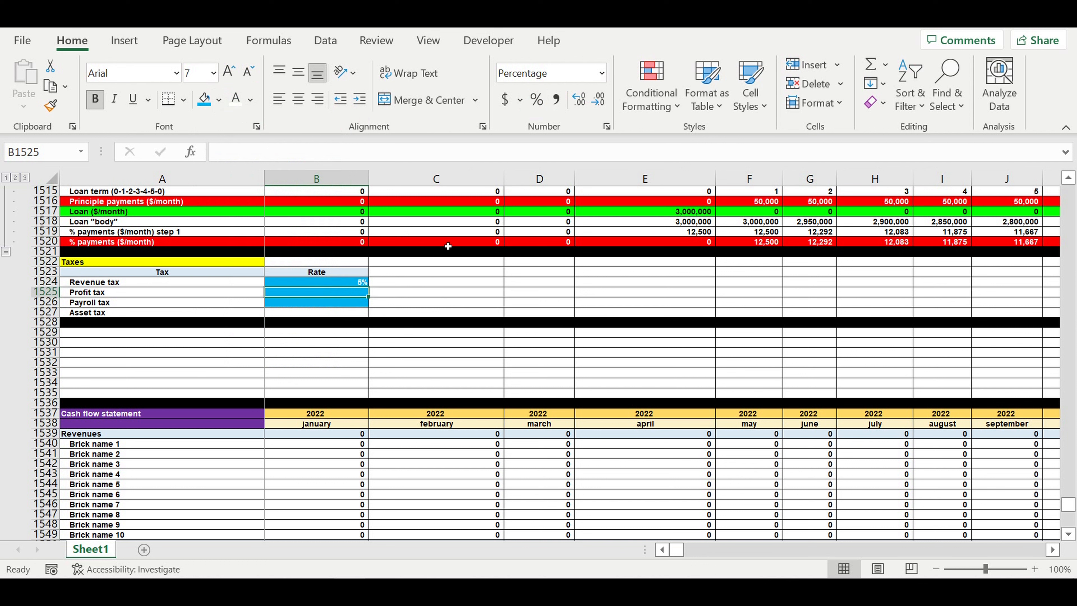
{"action": "type", "text": "7"}
{"action": "key", "text": "Return"}
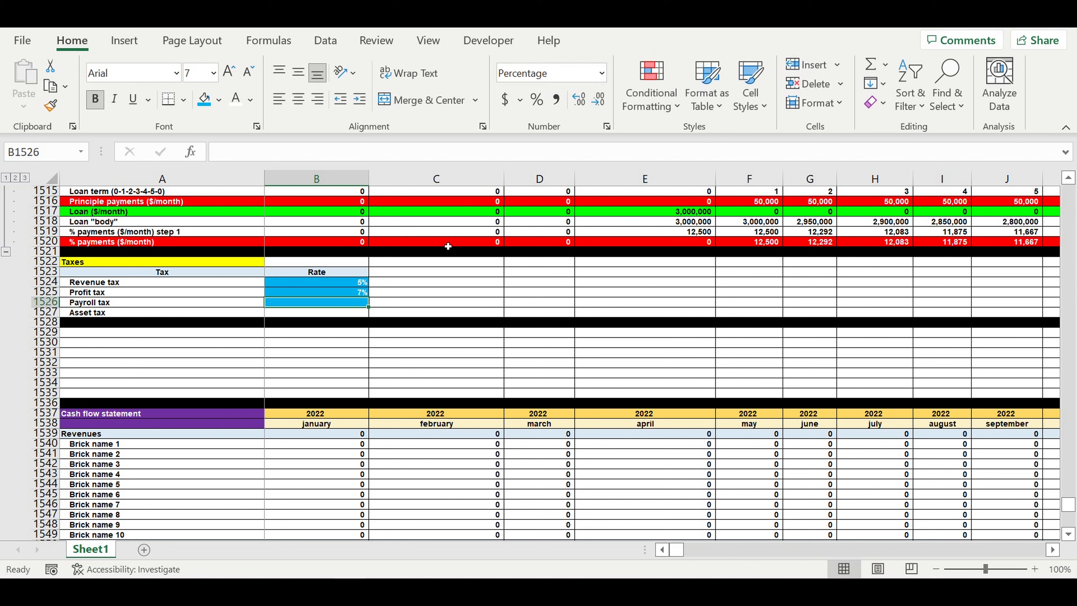
{"action": "type", "text": "12"}
{"action": "key", "text": "Return"}
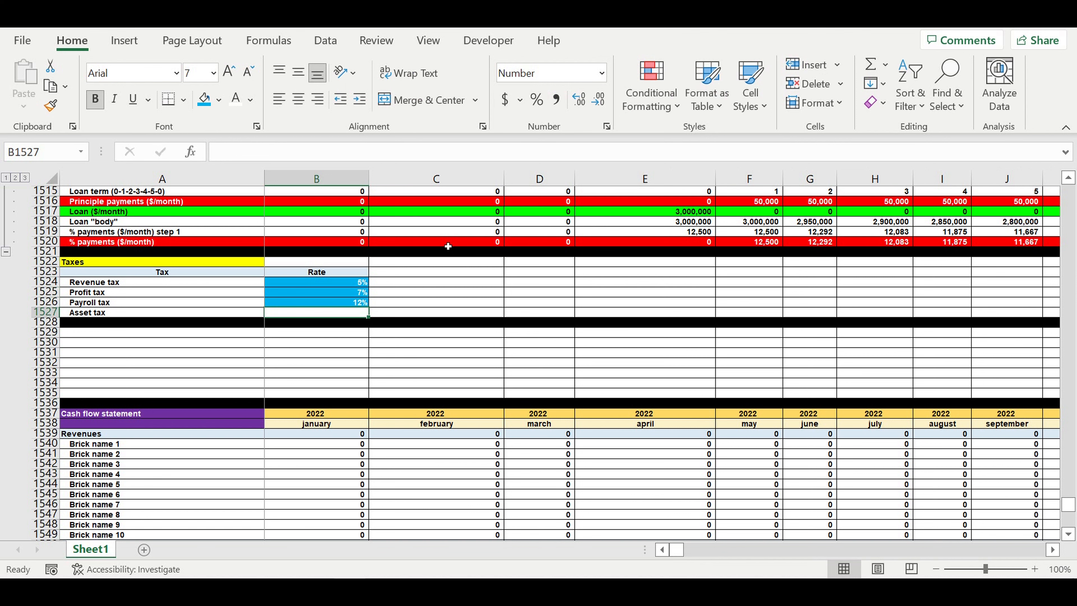
- Enter 3000 as the asset tax in B1527 and give the cell the same light blue fill
{"action": "type", "text": "3000"}
{"action": "key", "text": "ctrl+Return"}
{"action": "left_click", "coordinate": [204, 99]}
{"action": "left_click", "coordinate": [430, 323]}
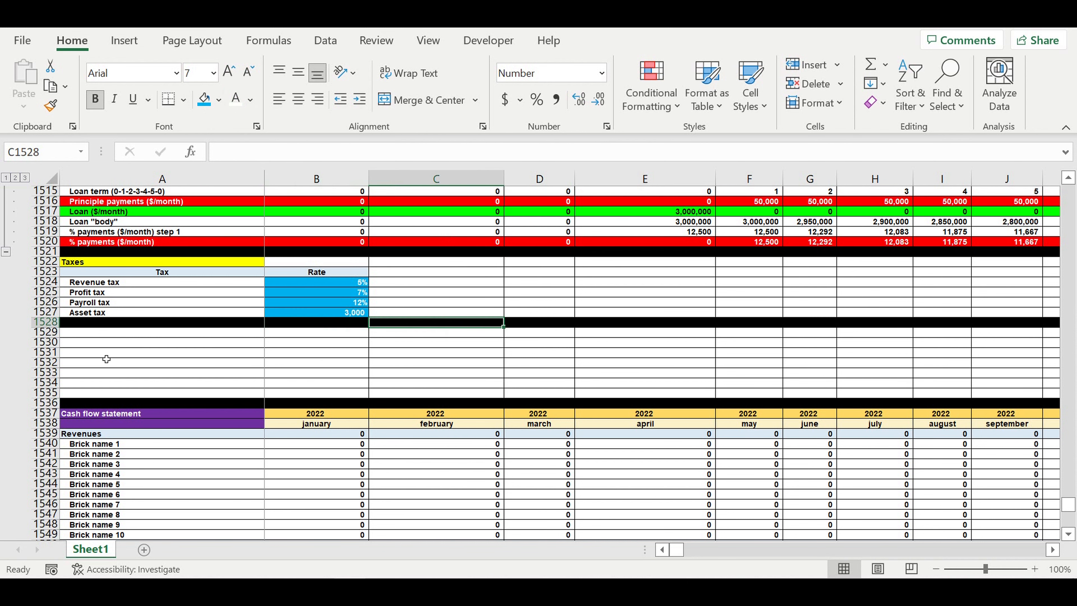
- Link A1621, the first line under Taxes in the cash flow statement, to the revenue tax name in A1524
{"action": "scroll", "coordinate": [320, 346], "scroll_direction": "down", "scroll_amount": 18}
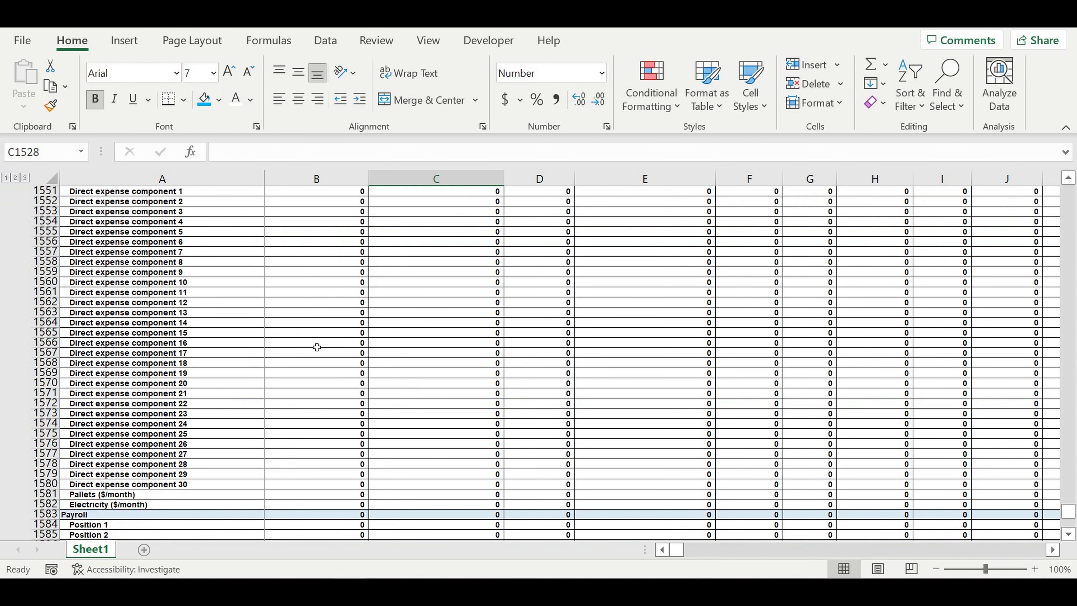
{"action": "scroll", "coordinate": [267, 345], "scroll_direction": "down", "scroll_amount": 12}
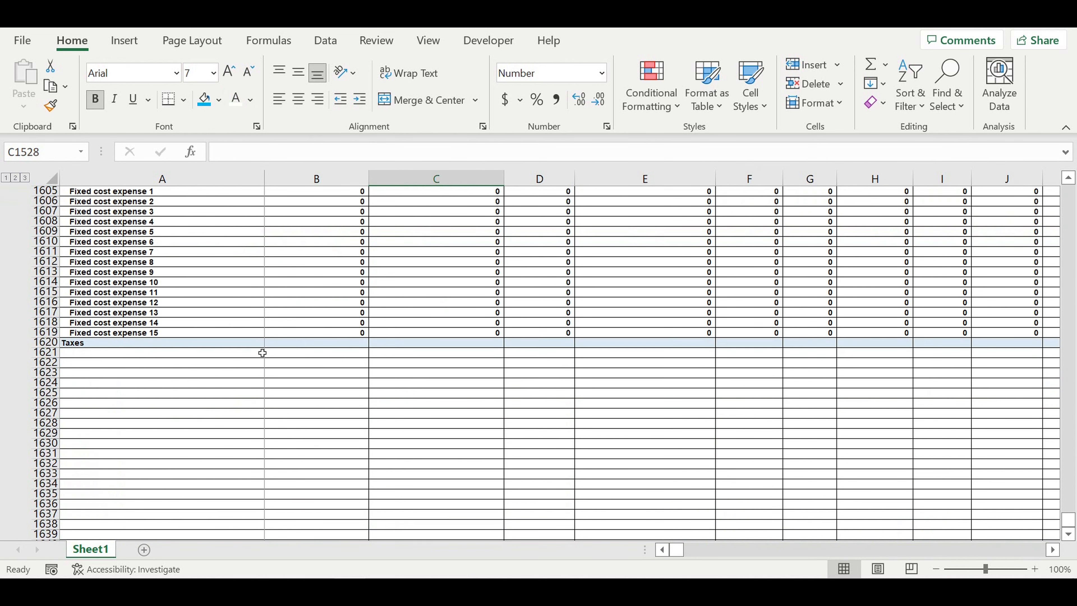
{"action": "left_click", "coordinate": [114, 352]}
{"action": "type", "text": "="}
{"action": "scroll", "coordinate": [172, 335], "scroll_direction": "up", "scroll_amount": 20}
{"action": "scroll", "coordinate": [175, 321], "scroll_direction": "up", "scroll_amount": 7}
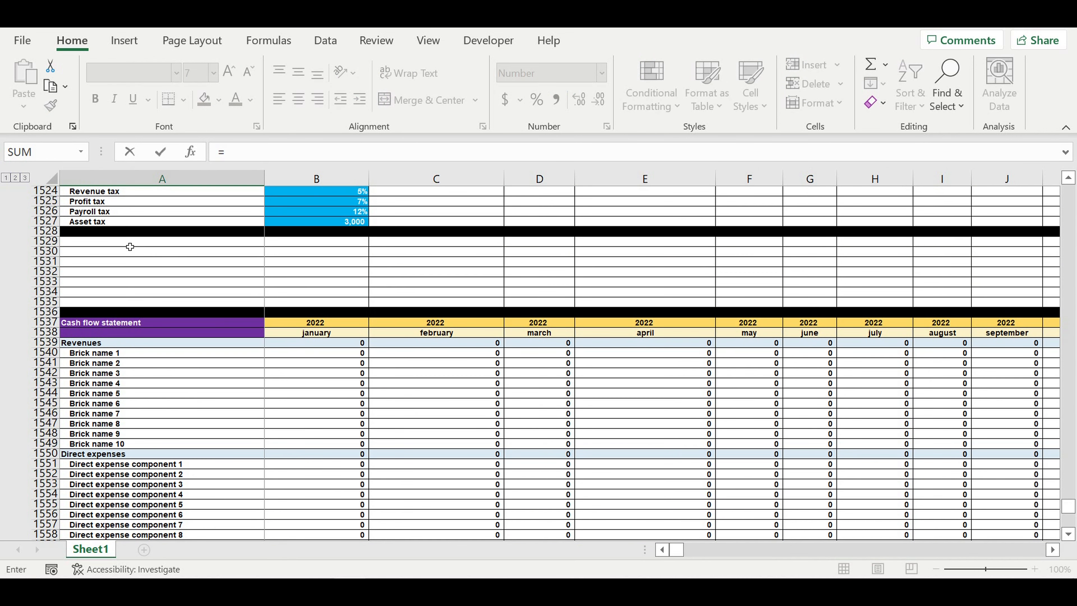
{"action": "left_click", "coordinate": [97, 253]}
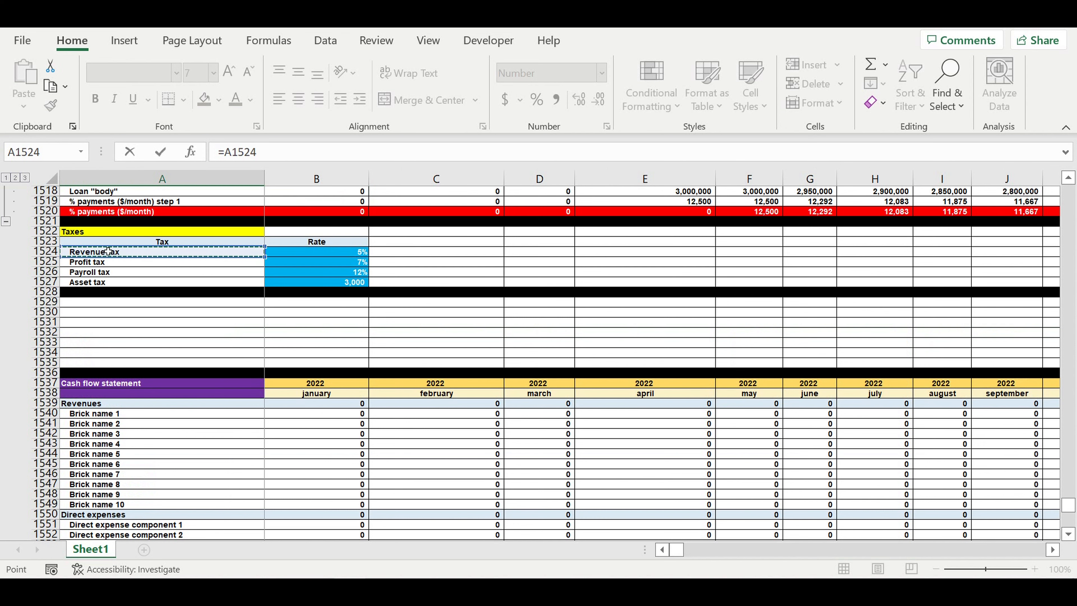
{"action": "key", "text": "Return"}
- Fill the tax name link from A1621 down to A1624
{"action": "scroll", "coordinate": [191, 361], "scroll_direction": "down", "scroll_amount": 5}
{"action": "left_click", "coordinate": [135, 373]}
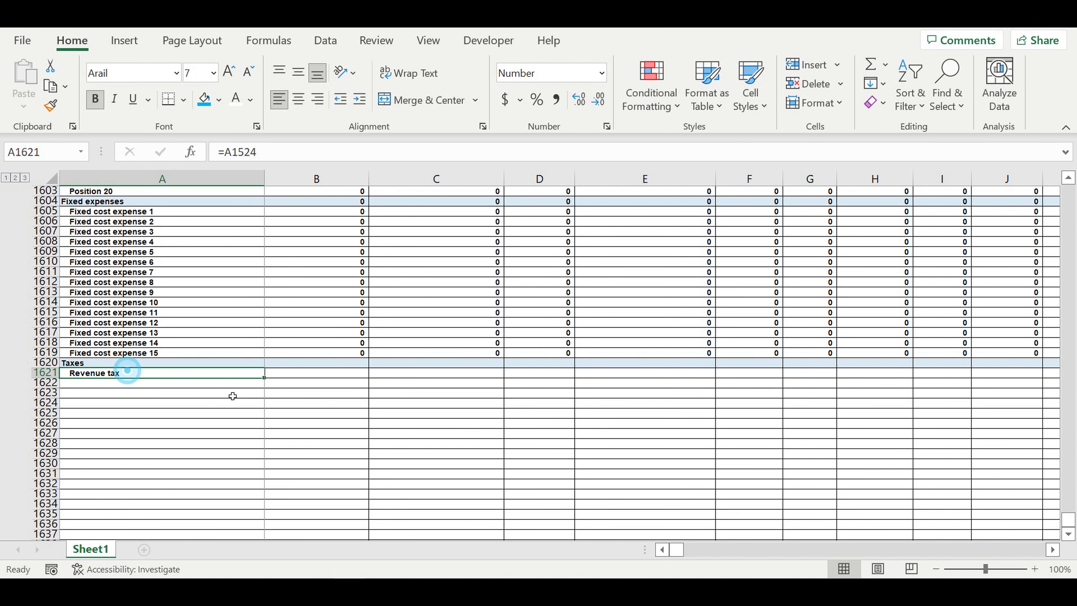
{"action": "left_click_drag", "start_coordinate": [260, 377], "coordinate": [256, 406]}
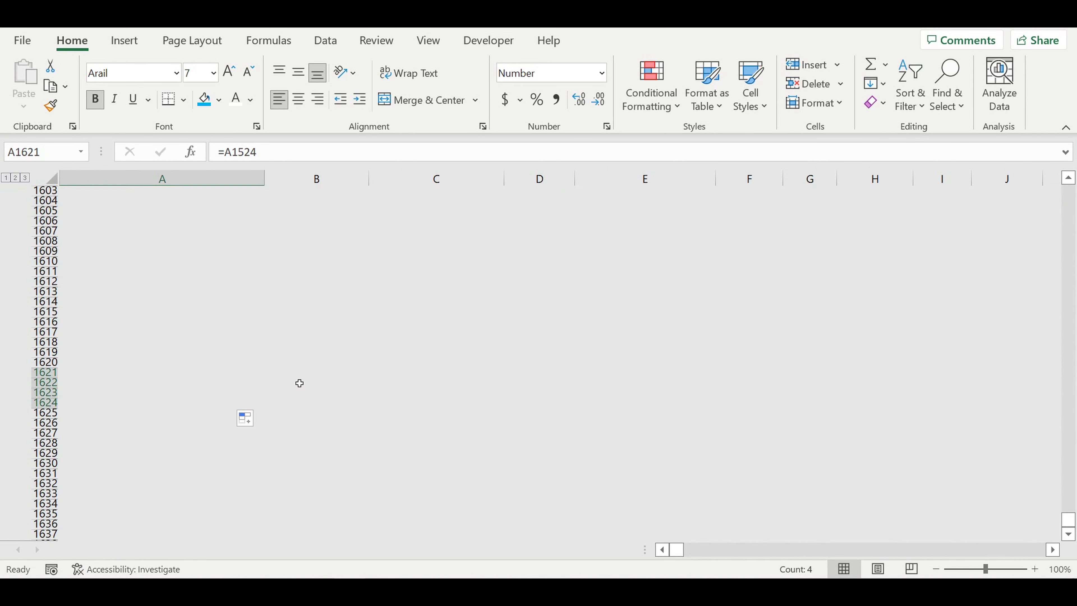
{"action": "left_click", "coordinate": [304, 463]}
- Calculate January's revenue tax in B1621 as total revenues times the absolute revenue tax rate, =B1539*$B$1524
{"action": "left_click", "coordinate": [324, 373]}
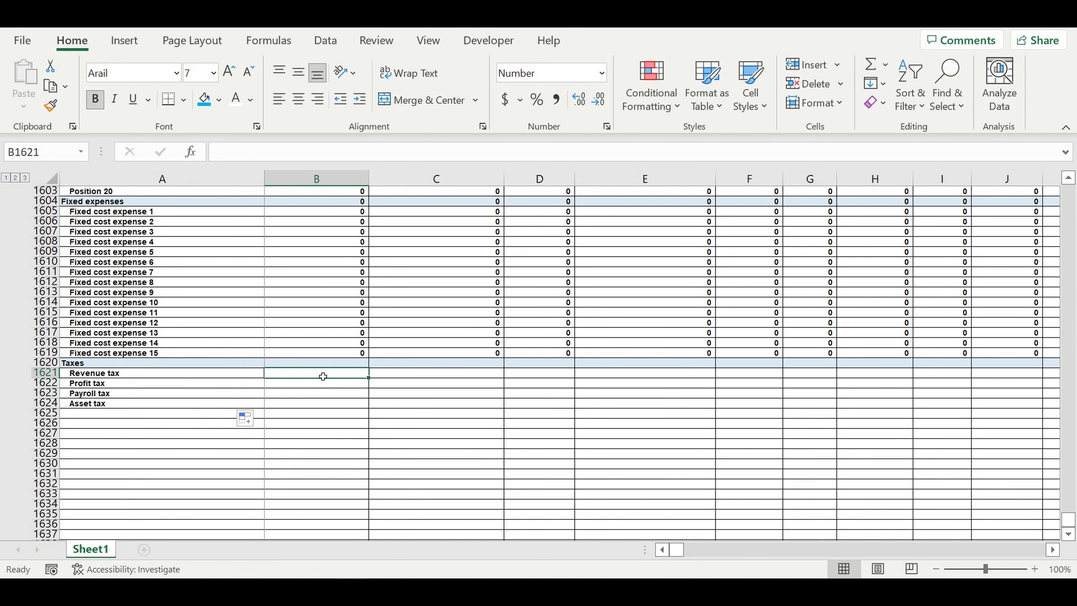
{"action": "type", "text": "="}
{"action": "scroll", "coordinate": [343, 377], "scroll_direction": "up", "scroll_amount": 4}
{"action": "scroll", "coordinate": [342, 377], "scroll_direction": "up", "scroll_amount": 16}
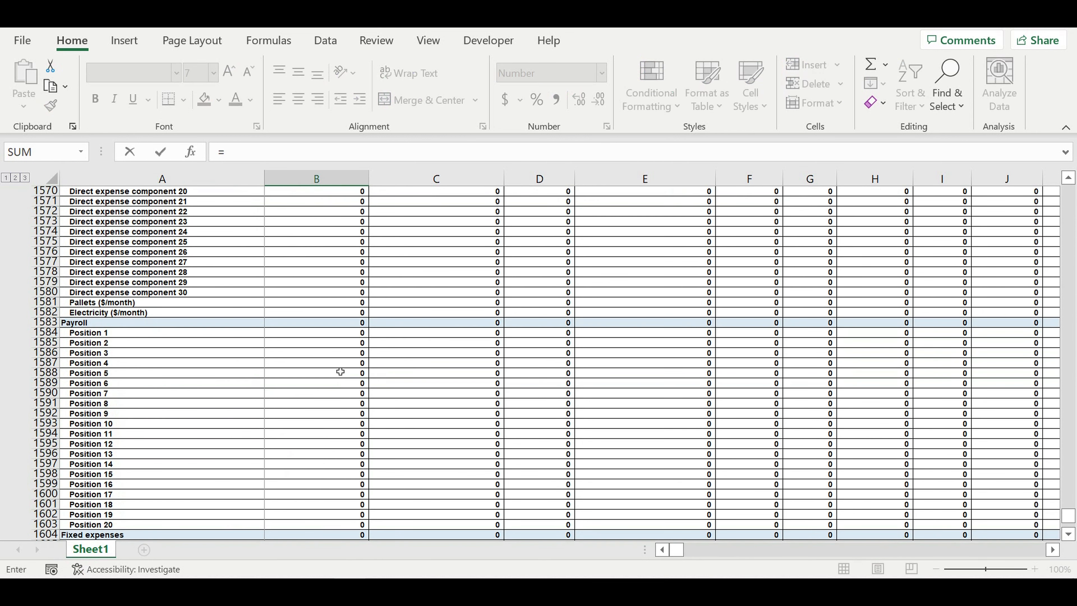
{"action": "scroll", "coordinate": [336, 366], "scroll_direction": "up", "scroll_amount": 5}
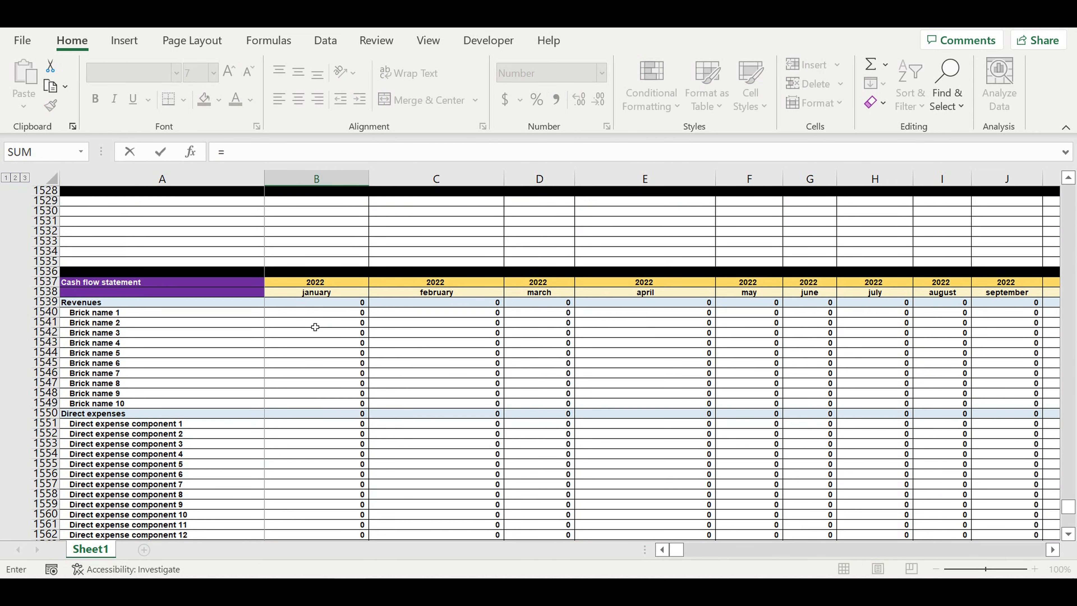
{"action": "left_click", "coordinate": [297, 305]}
{"action": "type", "text": "*"}
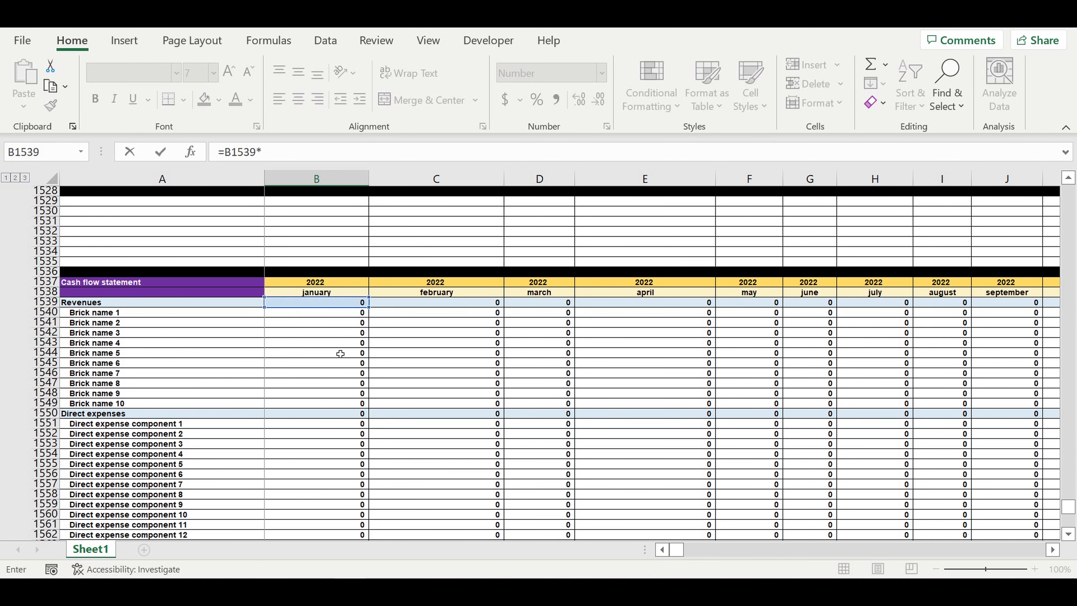
{"action": "scroll", "coordinate": [331, 342], "scroll_direction": "up", "scroll_amount": 5}
{"action": "scroll", "coordinate": [331, 341], "scroll_direction": "up", "scroll_amount": 2}
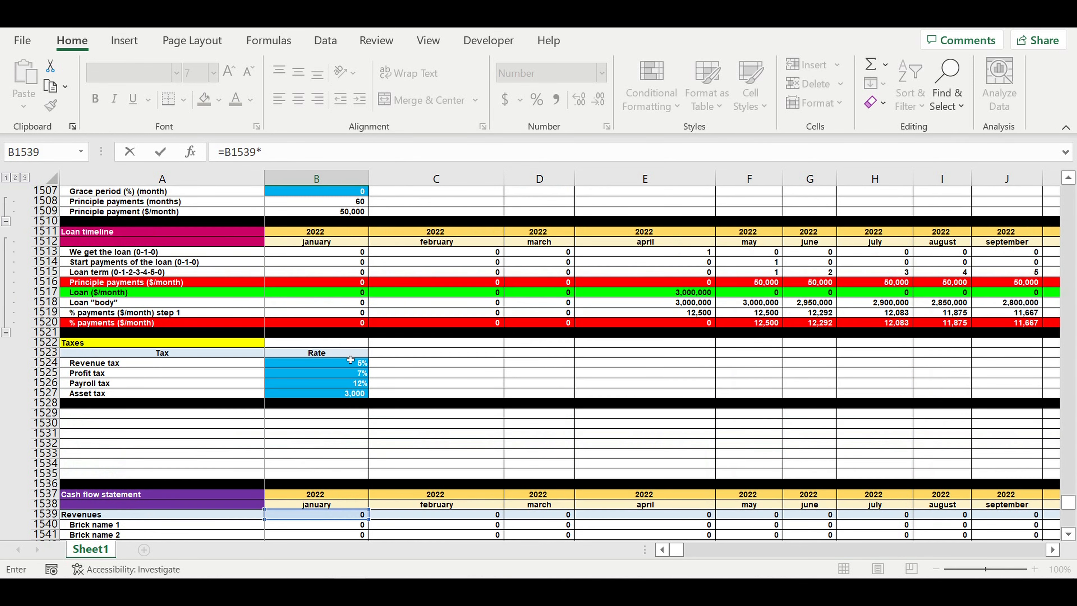
{"action": "left_click", "coordinate": [330, 367]}
{"action": "left_click", "coordinate": [262, 151]}
{"action": "type", "text": "$B1524"}
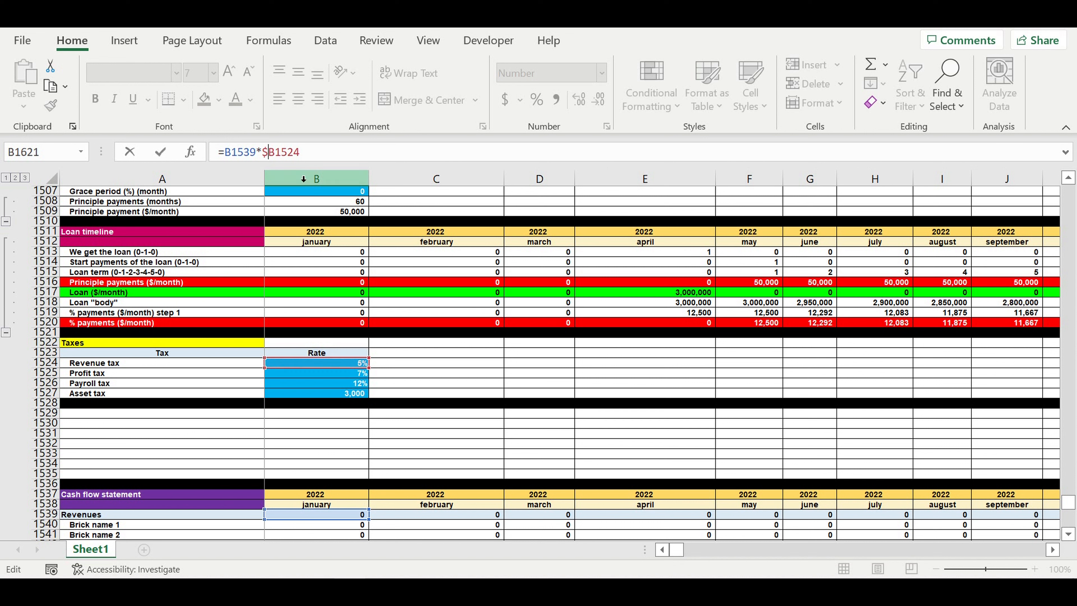
{"action": "key", "text": "Right"}
{"action": "type", "text": "$"}
{"action": "key", "text": "Return"}
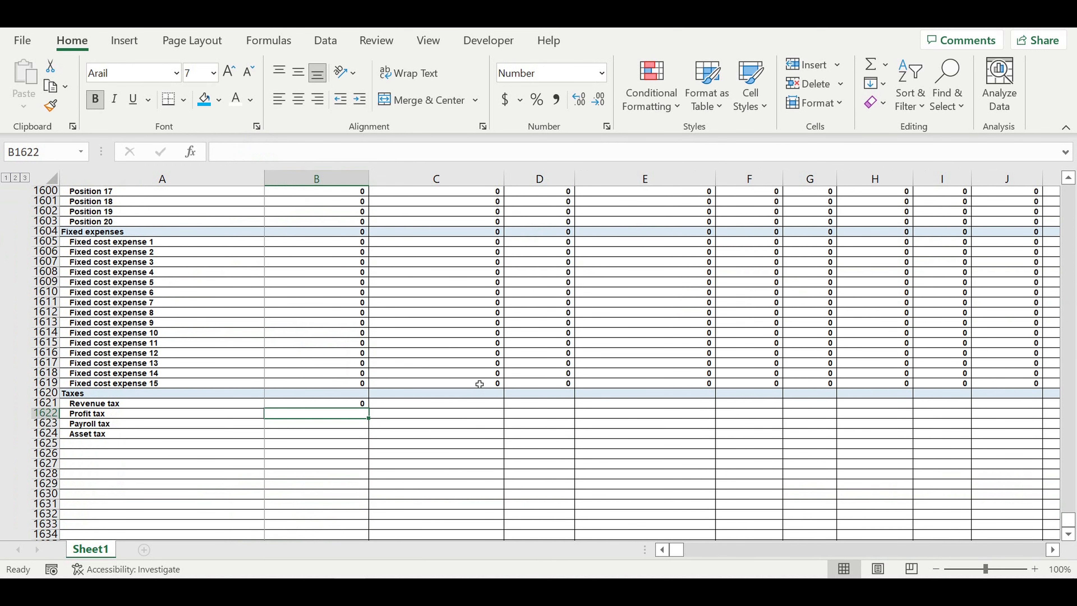
- Calculate January's payroll tax in B1623 as total payroll times the absolute payroll tax rate, =B1583*$B$1526
{"action": "left_click", "coordinate": [117, 415]}
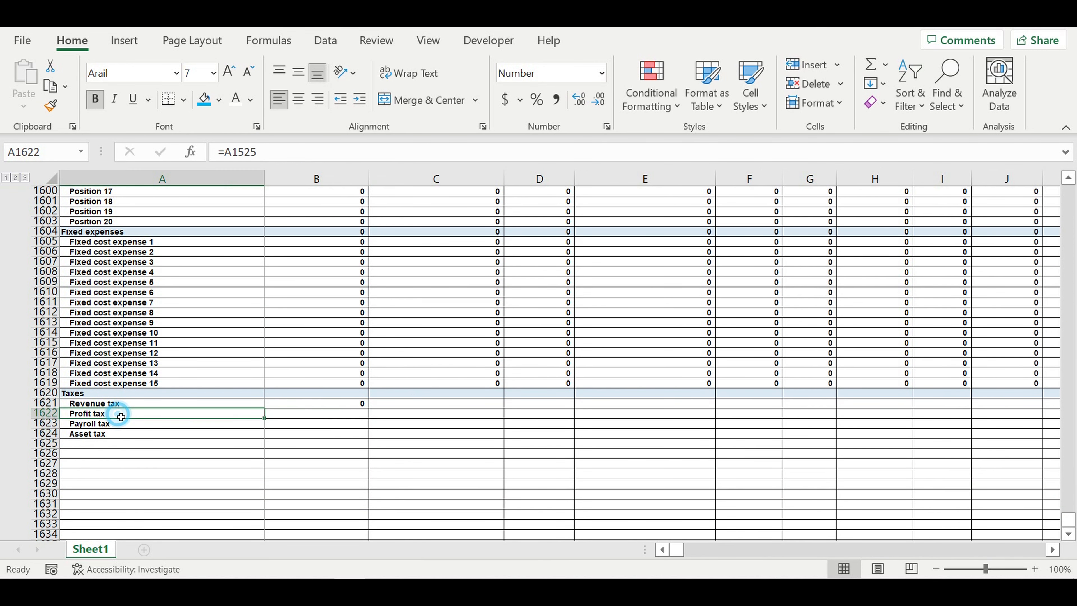
{"action": "left_click", "coordinate": [351, 426]}
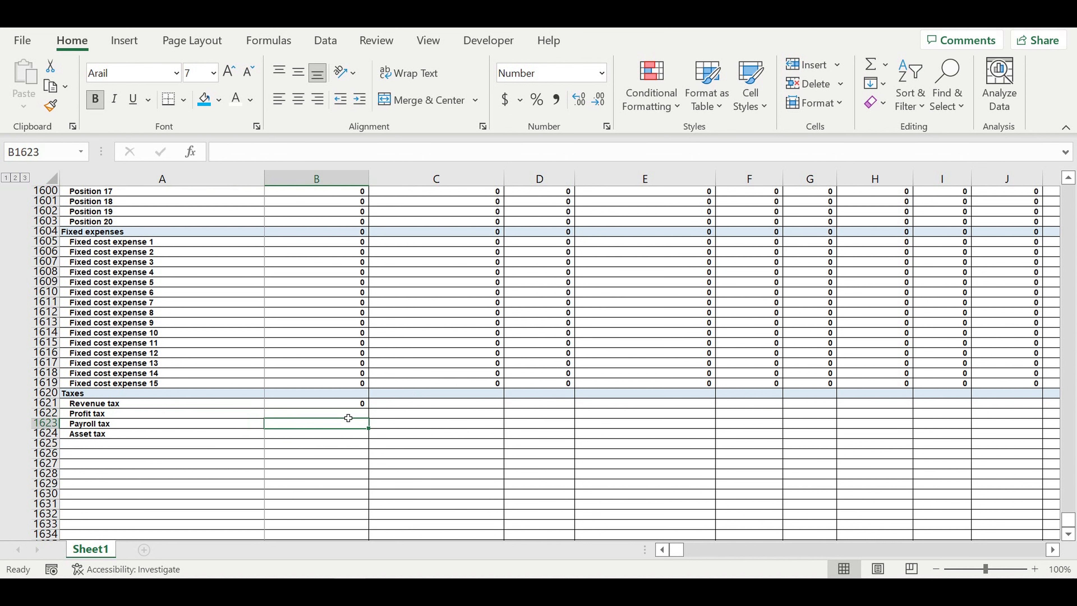
{"action": "type", "text": "="}
{"action": "scroll", "coordinate": [333, 411], "scroll_direction": "up", "scroll_amount": 8}
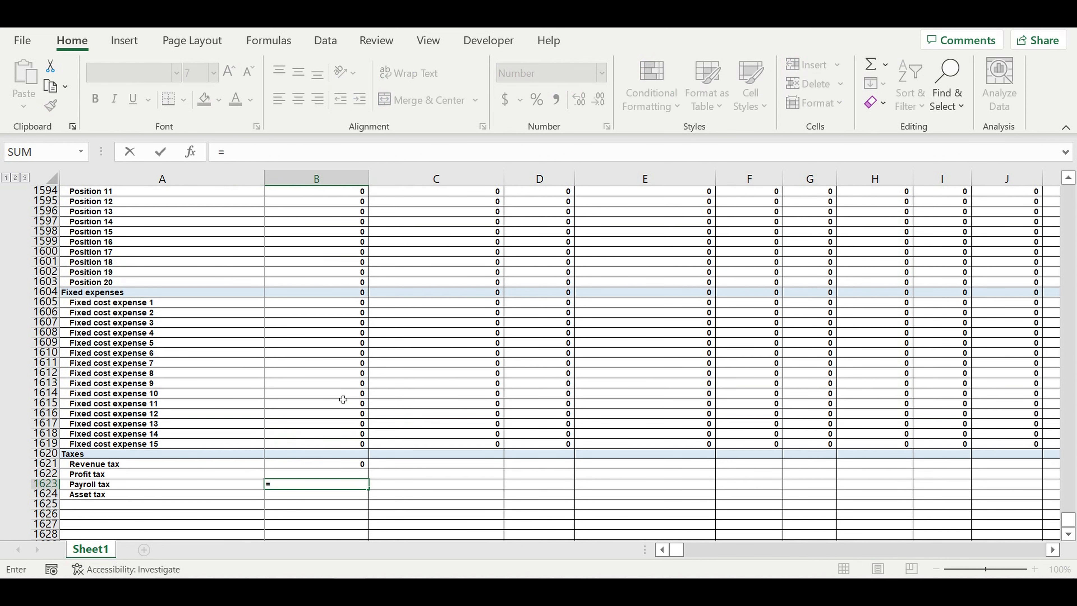
{"action": "left_click", "coordinate": [315, 265]}
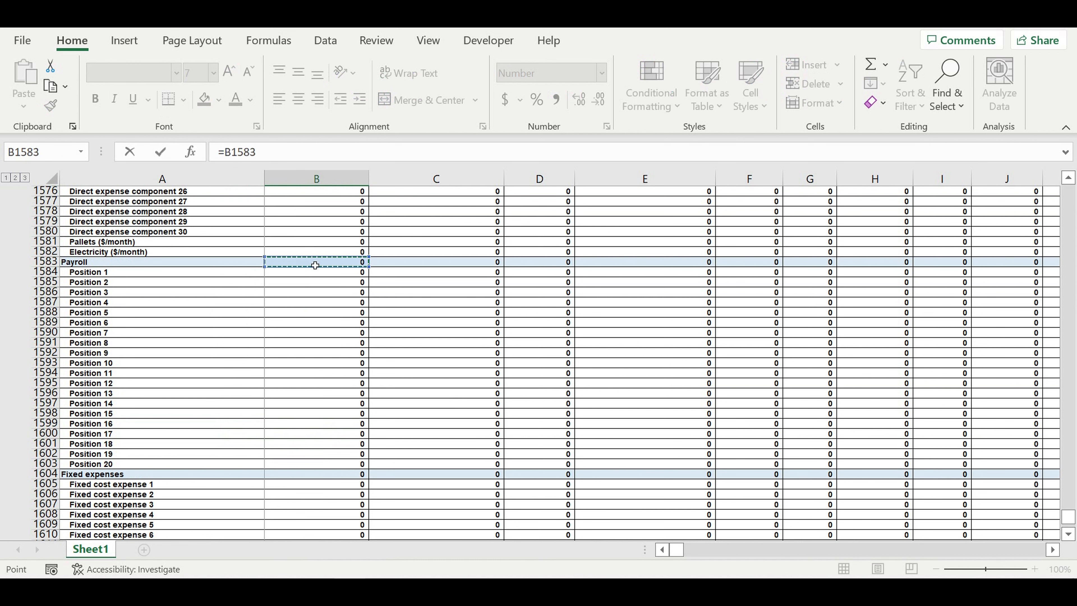
{"action": "type", "text": "*"}
{"action": "scroll", "coordinate": [345, 300], "scroll_direction": "up", "scroll_amount": 18}
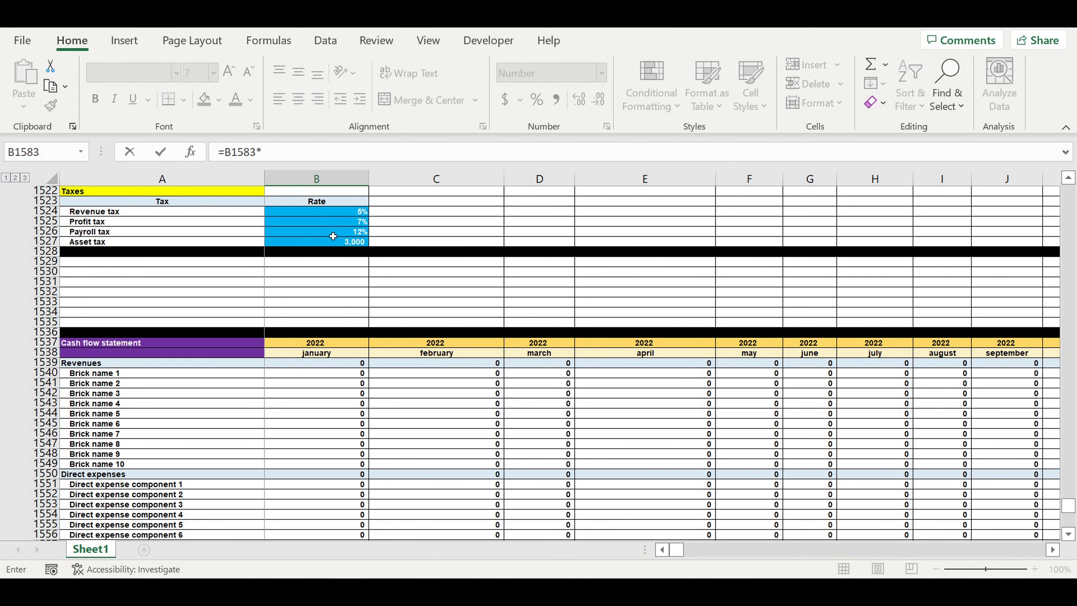
{"action": "left_click", "coordinate": [332, 233]}
{"action": "left_click", "coordinate": [265, 156]}
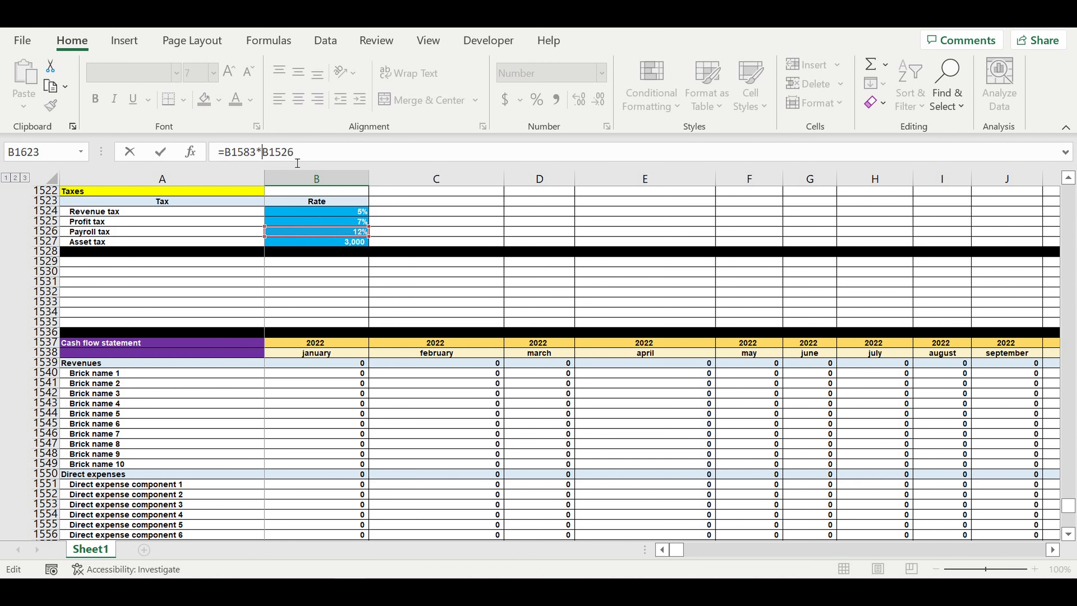
{"action": "type", "text": "$"}
{"action": "left_click", "coordinate": [275, 153]}
{"action": "type", "text": "$"}
{"action": "key", "text": "Return"}
{"action": "scroll", "coordinate": [390, 399], "scroll_direction": "down", "scroll_amount": 2}
{"action": "left_click", "coordinate": [336, 442]}
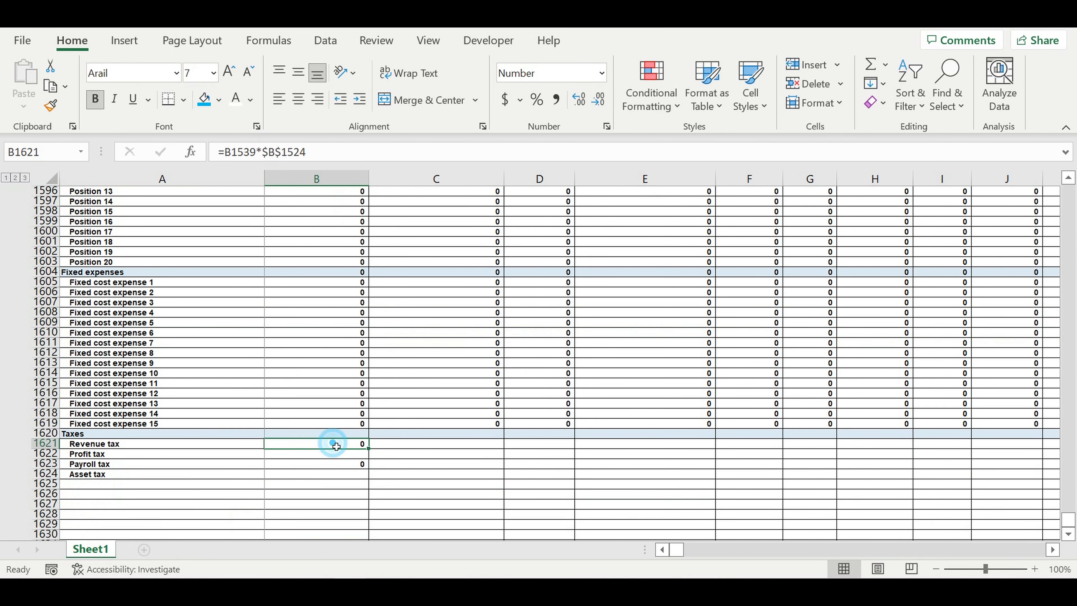
- Examine the operating activity (0-0-1-1) row 60 of the Timeline section from 2022 through to 2025
{"action": "scroll", "coordinate": [440, 437], "scroll_direction": "down", "scroll_amount": 2}
{"action": "left_click", "coordinate": [339, 413]}
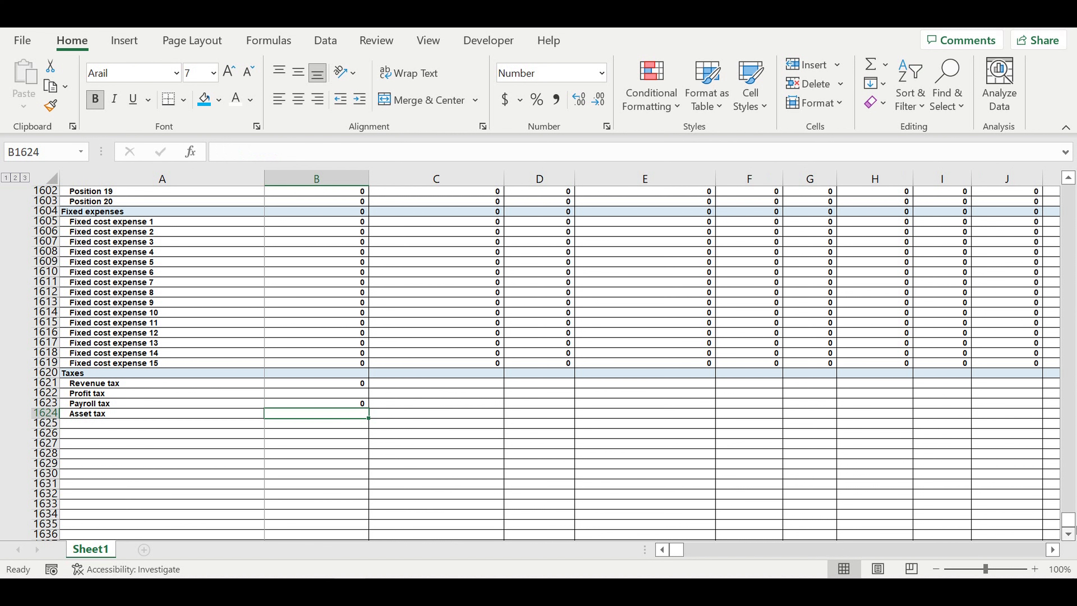
{"action": "left_click_drag", "start_coordinate": [1068, 518], "coordinate": [1017, 106]}
{"action": "scroll", "coordinate": [537, 364], "scroll_direction": "down", "scroll_amount": 6}
{"action": "scroll", "coordinate": [537, 363], "scroll_direction": "down", "scroll_amount": 8}
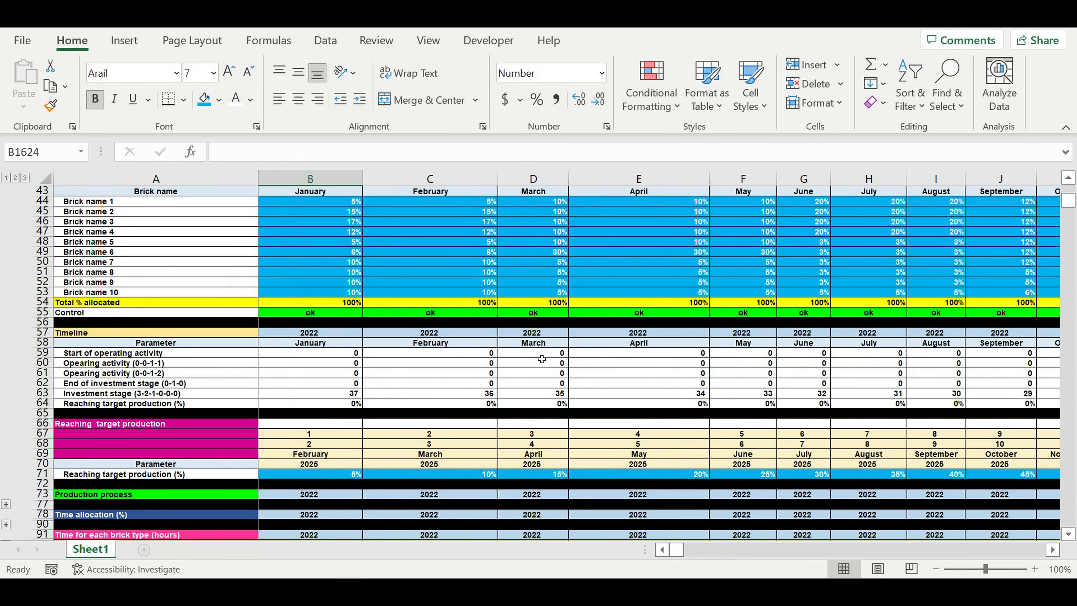
{"action": "left_click", "coordinate": [48, 367]}
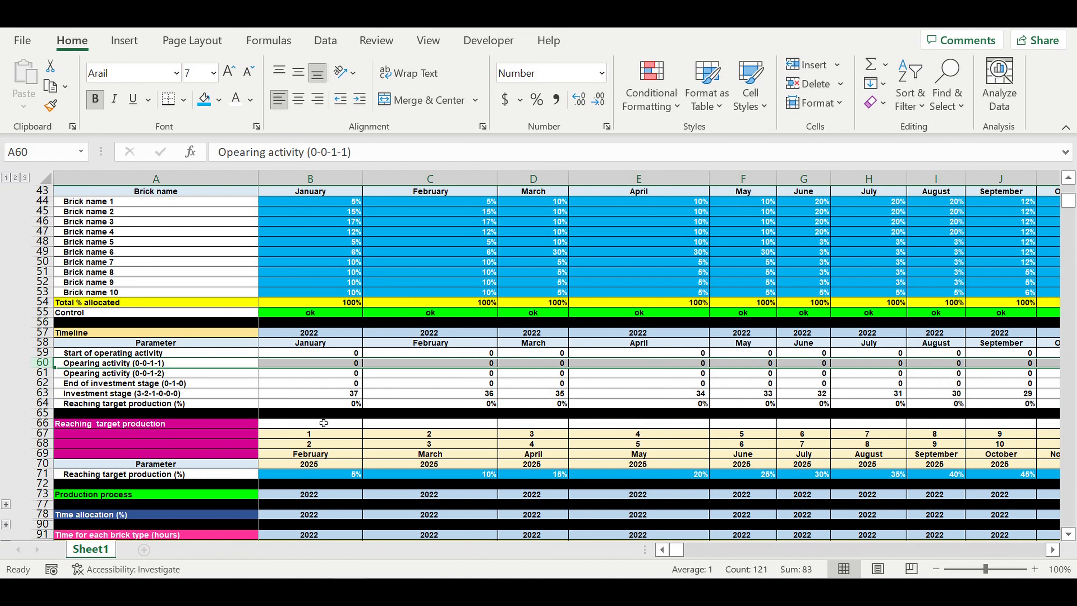
{"action": "left_click", "coordinate": [350, 368]}
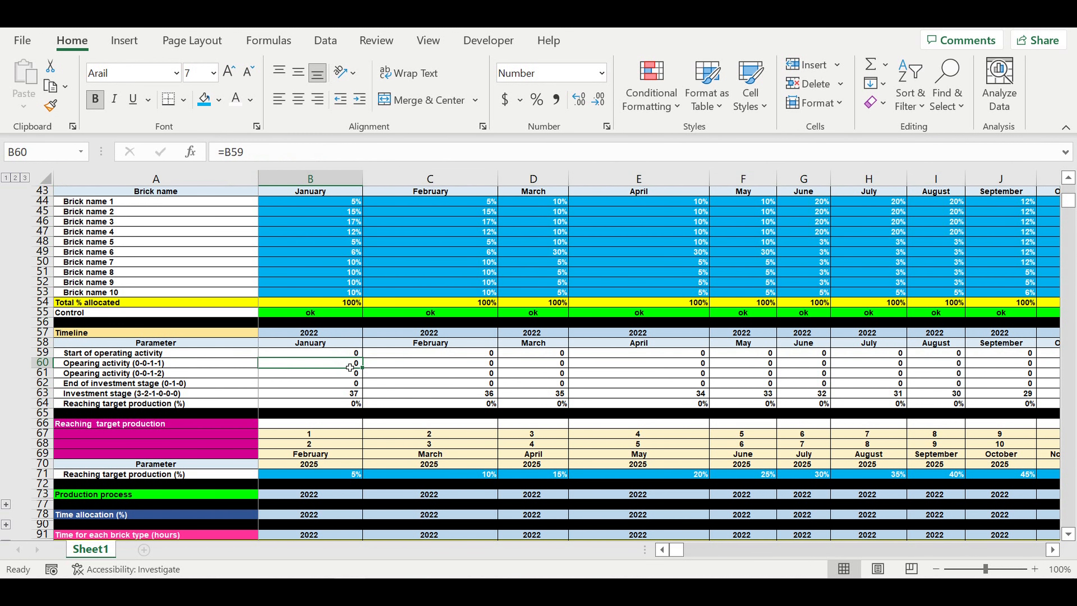
{"action": "left_click_drag", "start_coordinate": [678, 550], "coordinate": [707, 550]}
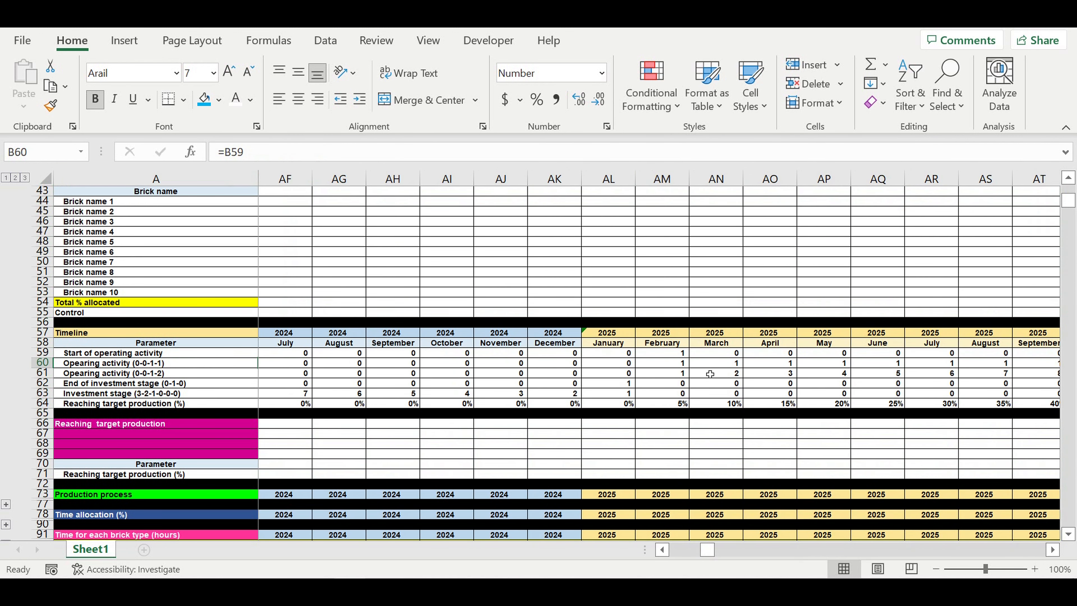
{"action": "left_click", "coordinate": [682, 365]}
{"action": "left_click_drag", "start_coordinate": [709, 551], "coordinate": [648, 554]}
{"action": "left_click_drag", "start_coordinate": [1068, 200], "coordinate": [1068, 220]}
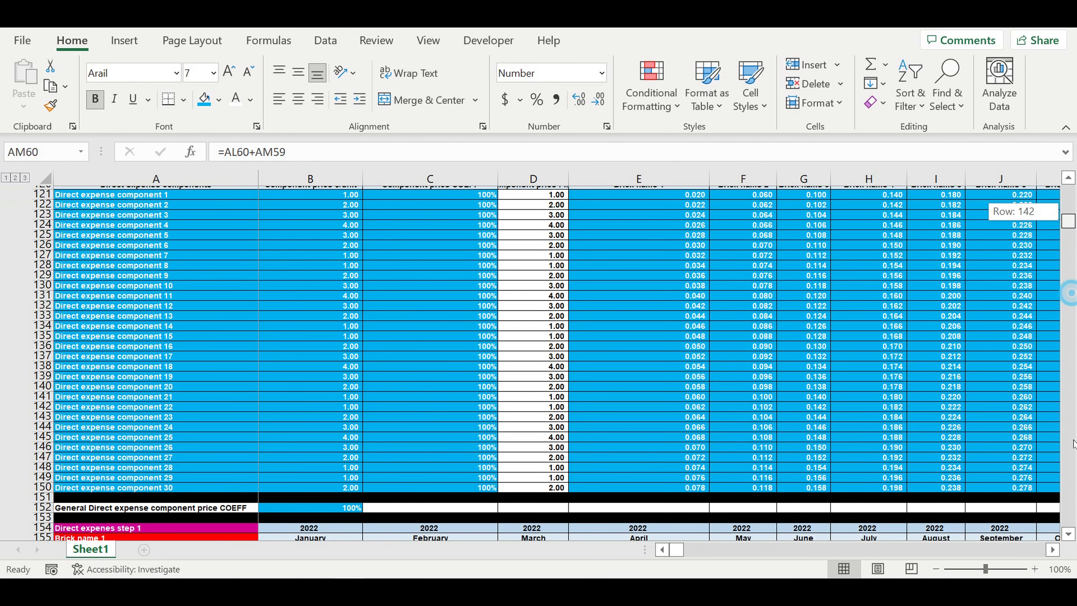
{"action": "left_click_drag", "start_coordinate": [1068, 510], "coordinate": [1067, 521]}
{"action": "scroll", "coordinate": [394, 443], "scroll_direction": "down", "scroll_amount": 4}
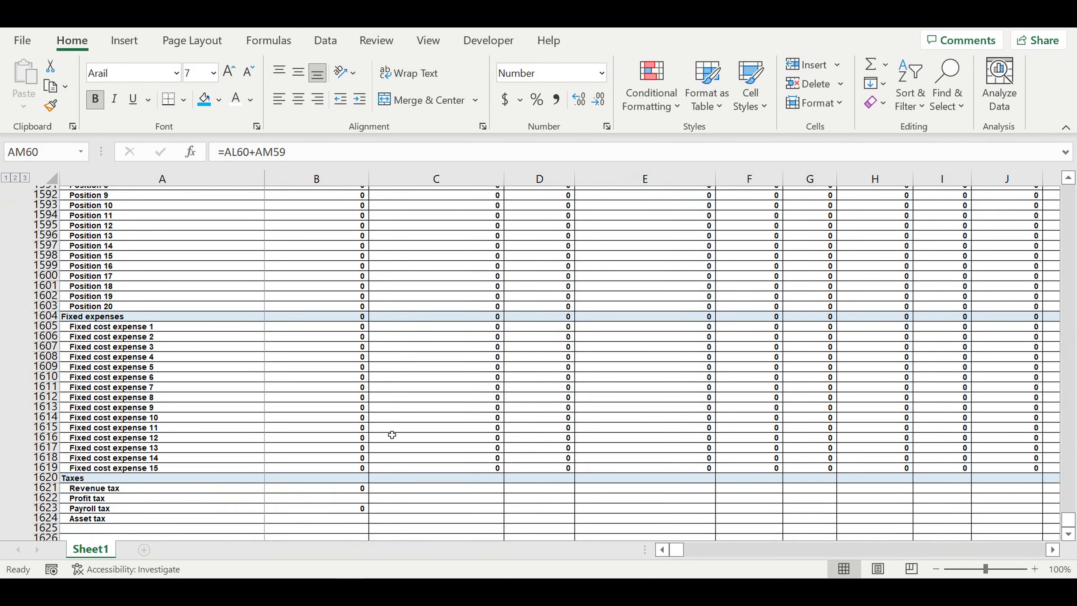
- Begin the January asset tax formula in B1624 with an absolute reference to the asset tax amount, $B$1527
{"action": "left_click", "coordinate": [348, 414]}
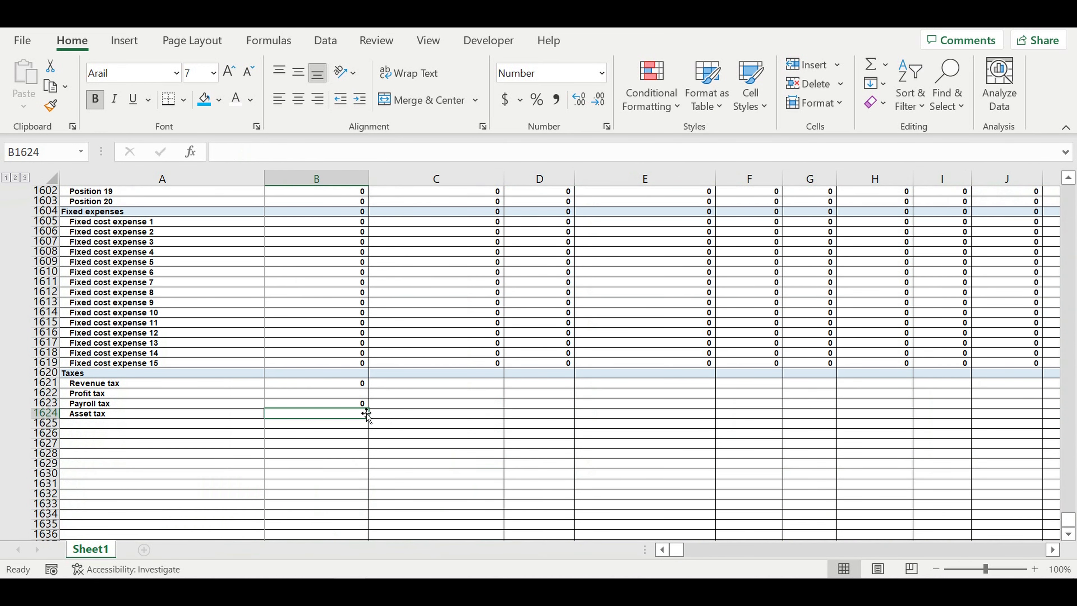
{"action": "type", "text": "="}
{"action": "scroll", "coordinate": [424, 407], "scroll_direction": "up", "scroll_amount": 2}
{"action": "scroll", "coordinate": [422, 403], "scroll_direction": "up", "scroll_amount": 20}
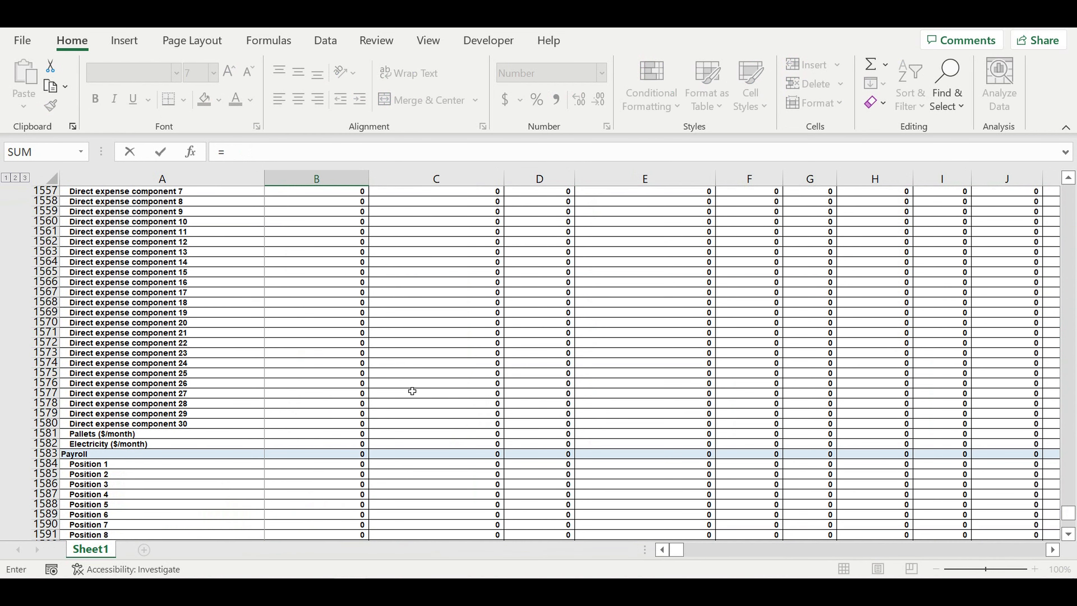
{"action": "scroll", "coordinate": [412, 391], "scroll_direction": "up", "scroll_amount": 7}
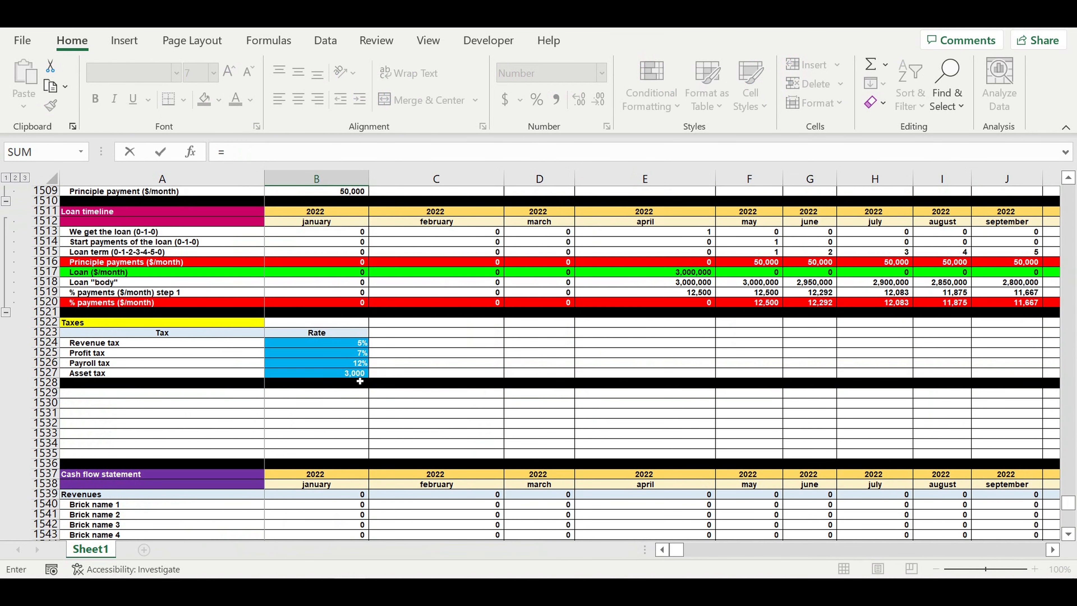
{"action": "left_click", "coordinate": [348, 373]}
{"action": "key", "text": "F4"}
{"action": "key", "text": "F4"}
{"action": "key", "text": "F4"}
{"action": "key", "text": "F4"}
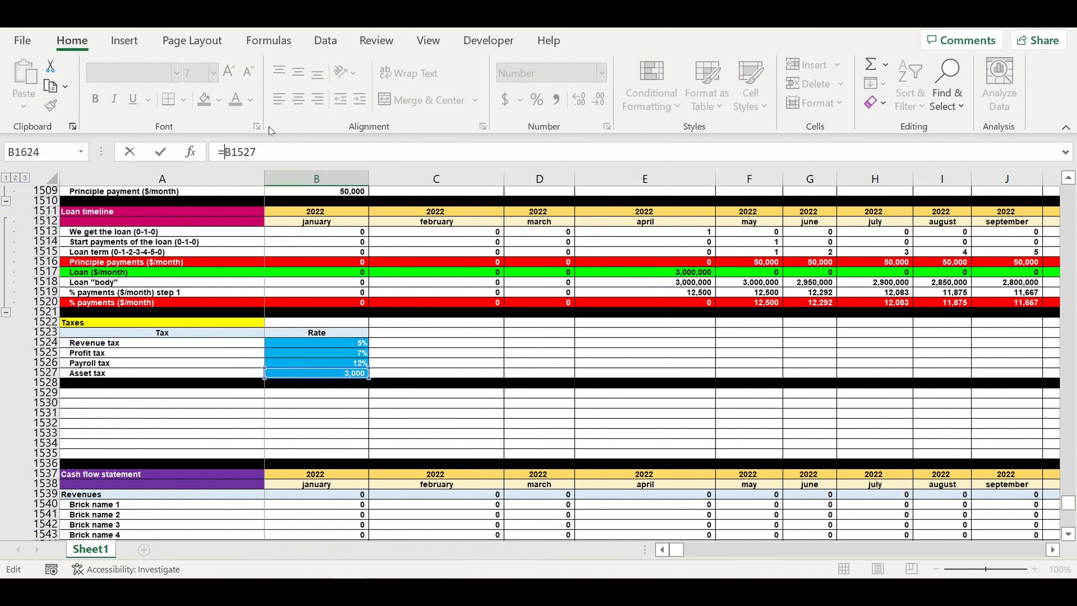
{"action": "type", "text": "$"}
{"action": "left_click", "coordinate": [238, 152]}
{"action": "type", "text": "$"}
- Multiply the asset tax reference by the January operating activity flag in B60 and complete the formula as =$B$1527*B60
{"action": "left_click", "coordinate": [286, 152]}
{"action": "type", "text": "*"}
{"action": "left_click_drag", "start_coordinate": [1067, 504], "coordinate": [1057, 53]}
{"action": "scroll", "coordinate": [466, 314], "scroll_direction": "down", "scroll_amount": 15}
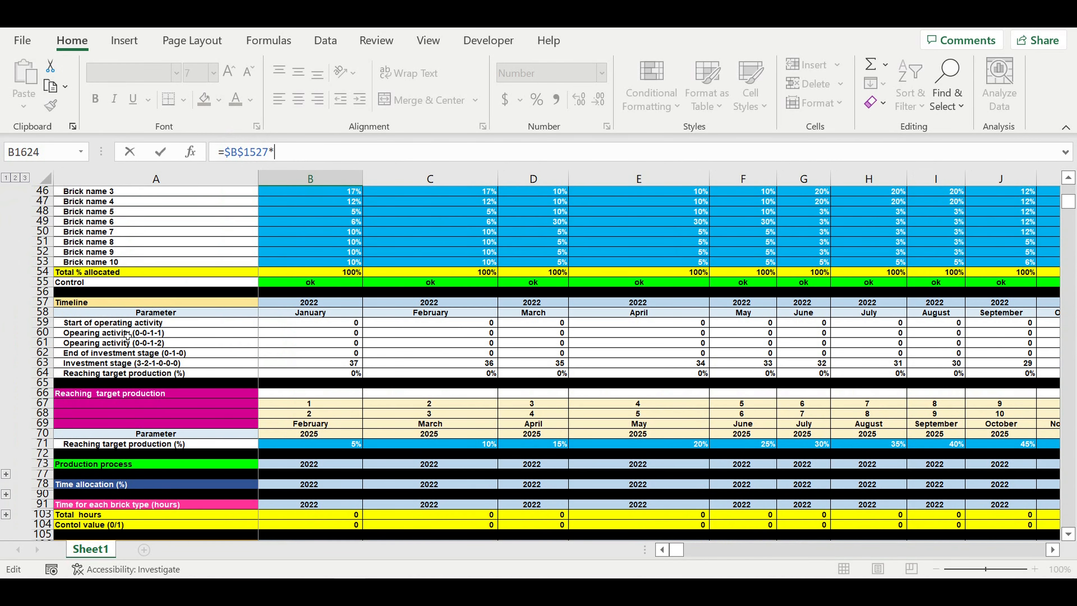
{"action": "left_click", "coordinate": [318, 333]}
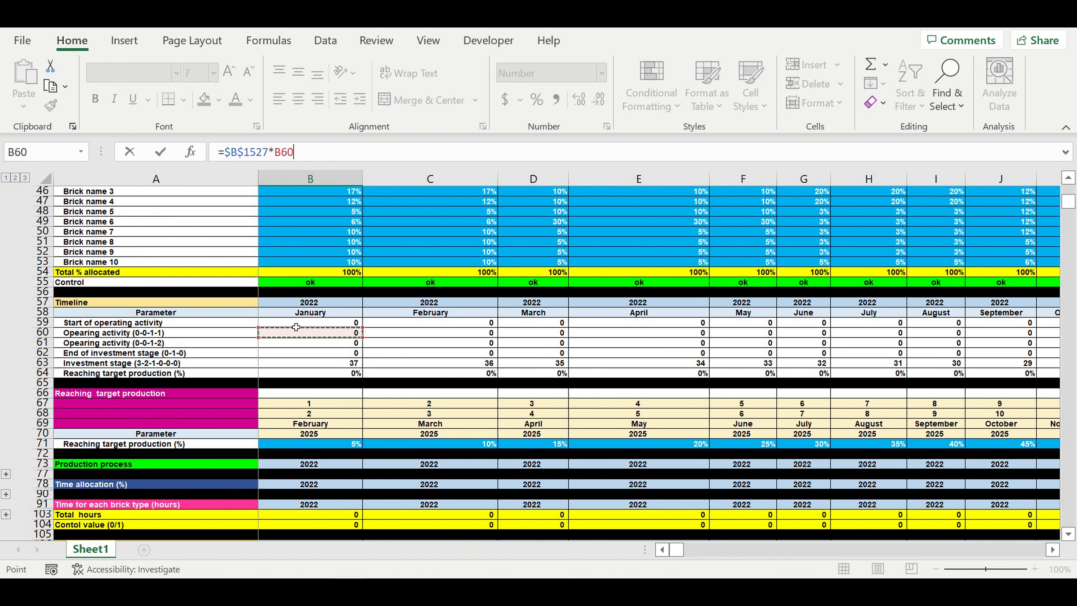
{"action": "key", "text": "Return"}
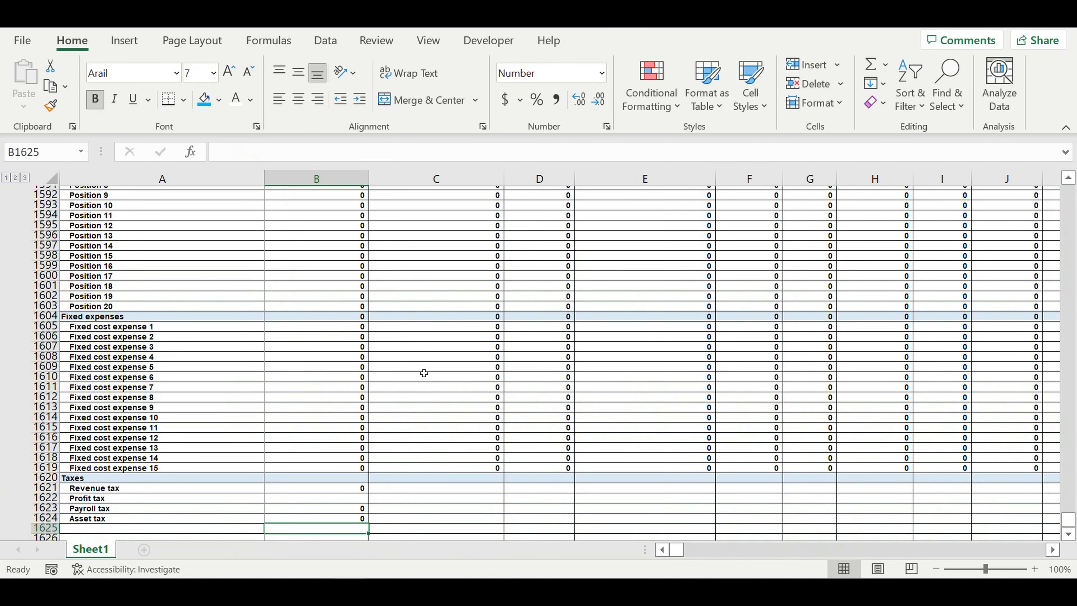
- Total January's taxes in B1620 with a SUM of the four tax lines, =SUM(B1621:B1624)
{"action": "scroll", "coordinate": [424, 373], "scroll_direction": "down", "scroll_amount": 4}
{"action": "left_click", "coordinate": [329, 363]}
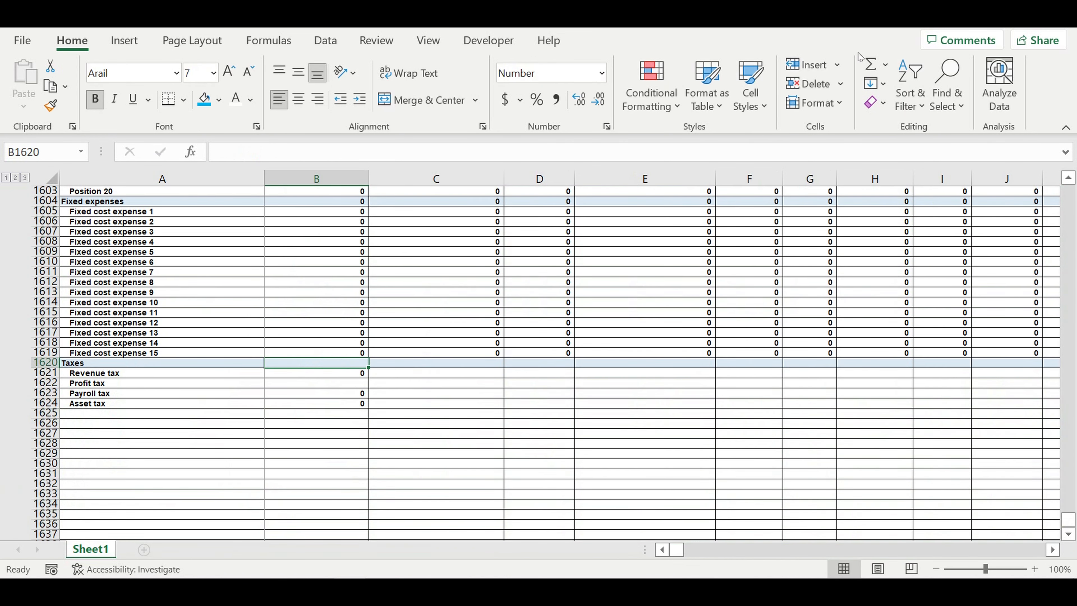
{"action": "left_click", "coordinate": [862, 66]}
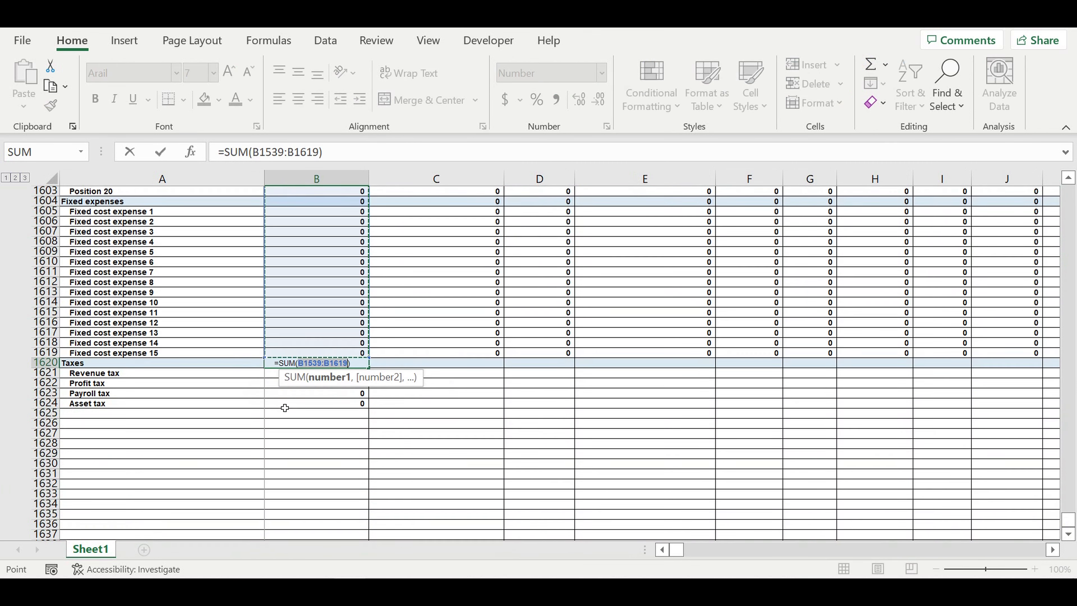
{"action": "left_click_drag", "start_coordinate": [284, 407], "coordinate": [290, 378]}
{"action": "key", "text": "Return"}
- Right-align the taxes total in B1620 with its indent removed, and fill the tax block B1620:B1624 across through column DQ
{"action": "left_click", "coordinate": [339, 363]}
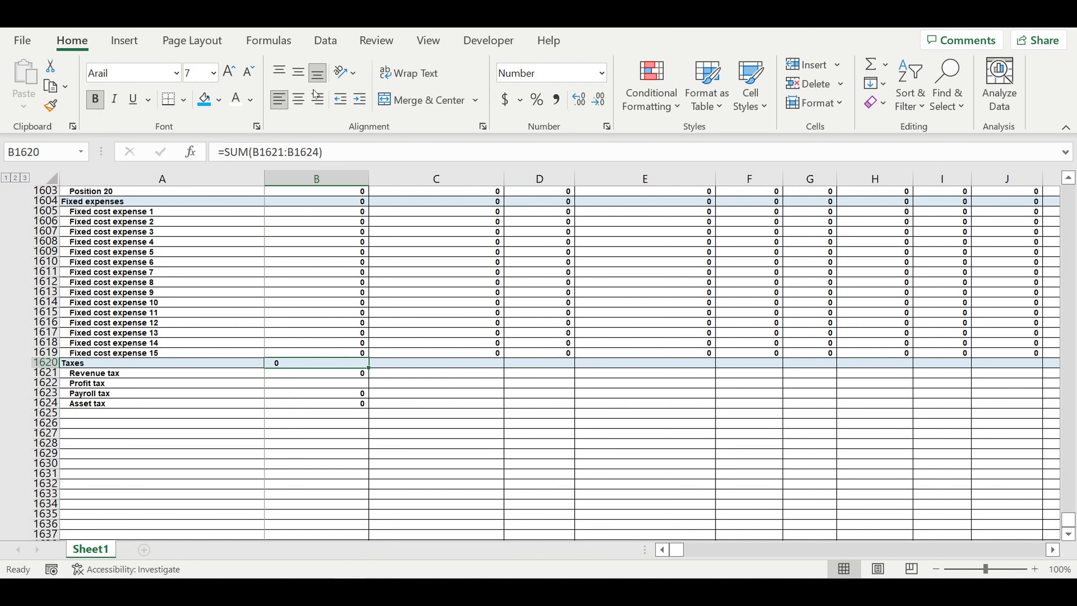
{"action": "left_click", "coordinate": [318, 98]}
{"action": "left_click", "coordinate": [341, 100]}
{"action": "left_click_drag", "start_coordinate": [368, 367], "coordinate": [921, 433]}
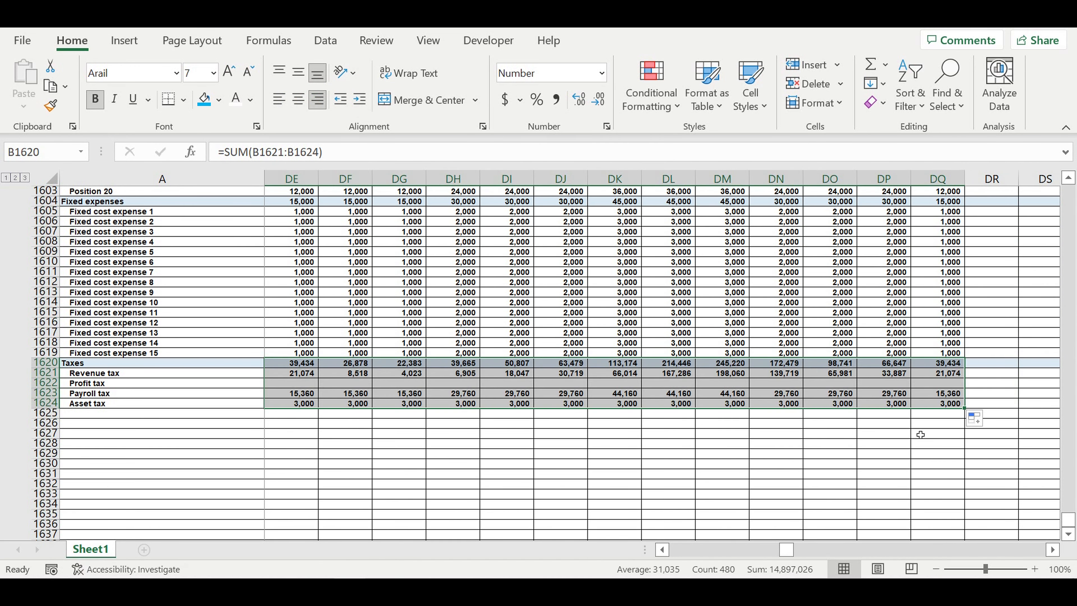
{"action": "left_click", "coordinate": [921, 434]}
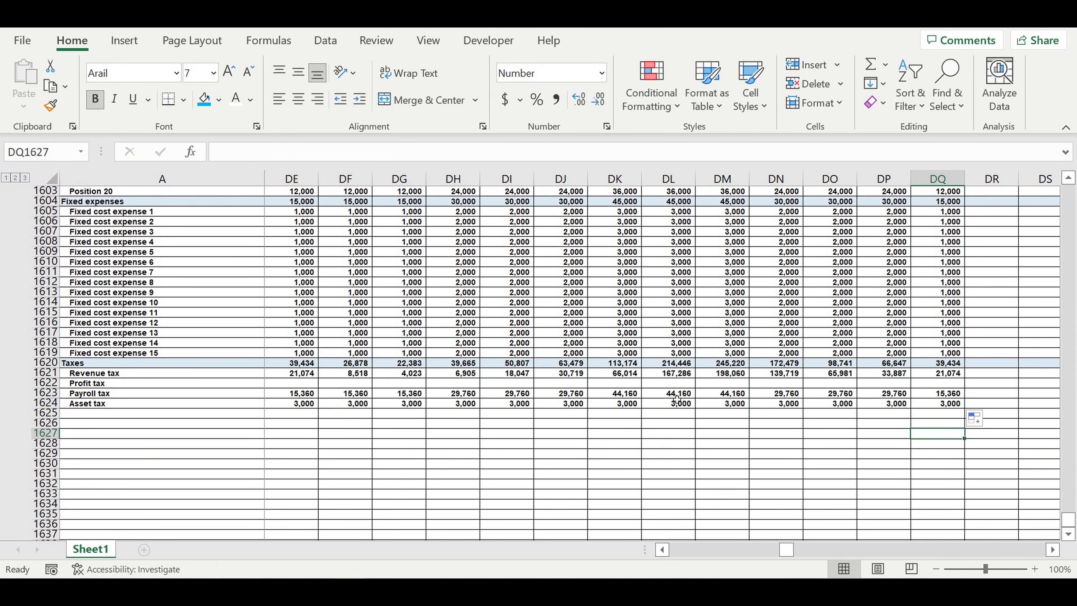
- Label A1625, directly below the asset tax row, as "Result drom operating activity"
{"action": "left_click_drag", "start_coordinate": [794, 550], "coordinate": [529, 535]}
{"action": "left_click", "coordinate": [93, 414]}
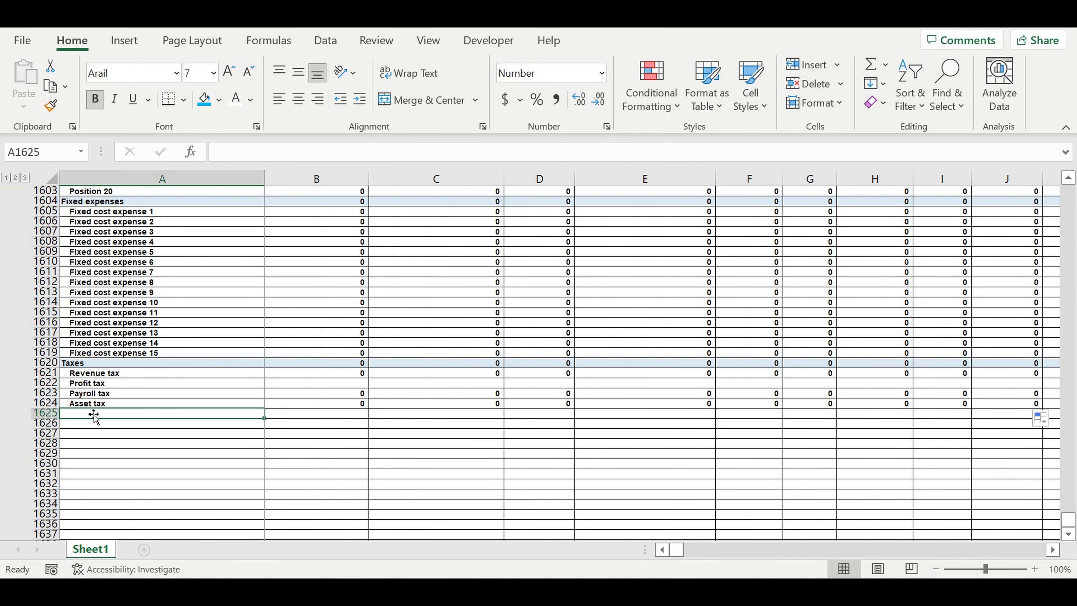
{"action": "type", "text": "Res"}
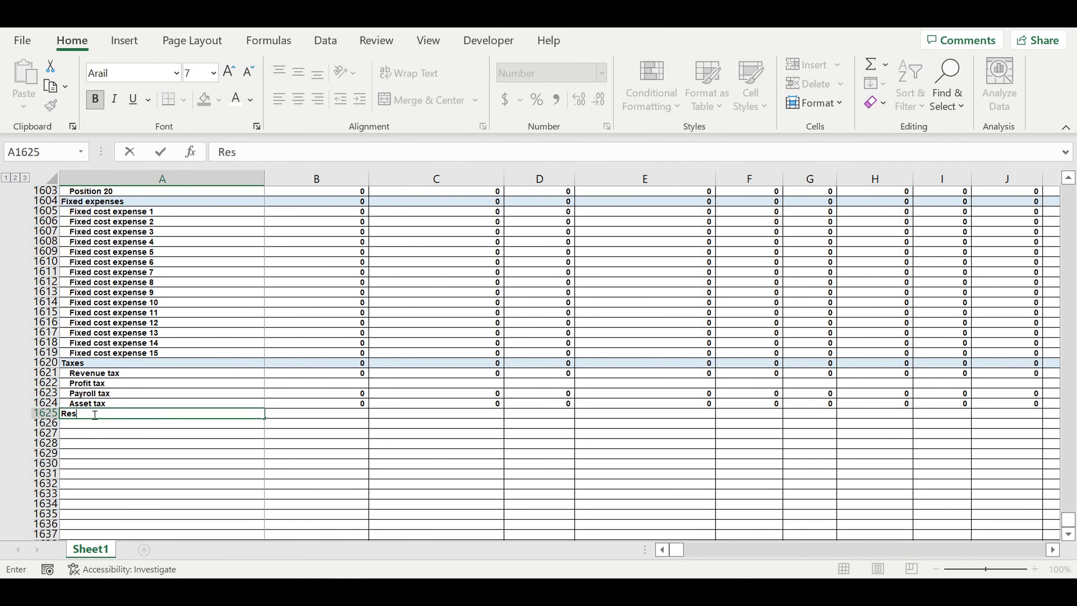
{"action": "type", "text": "ult drom operatin"}
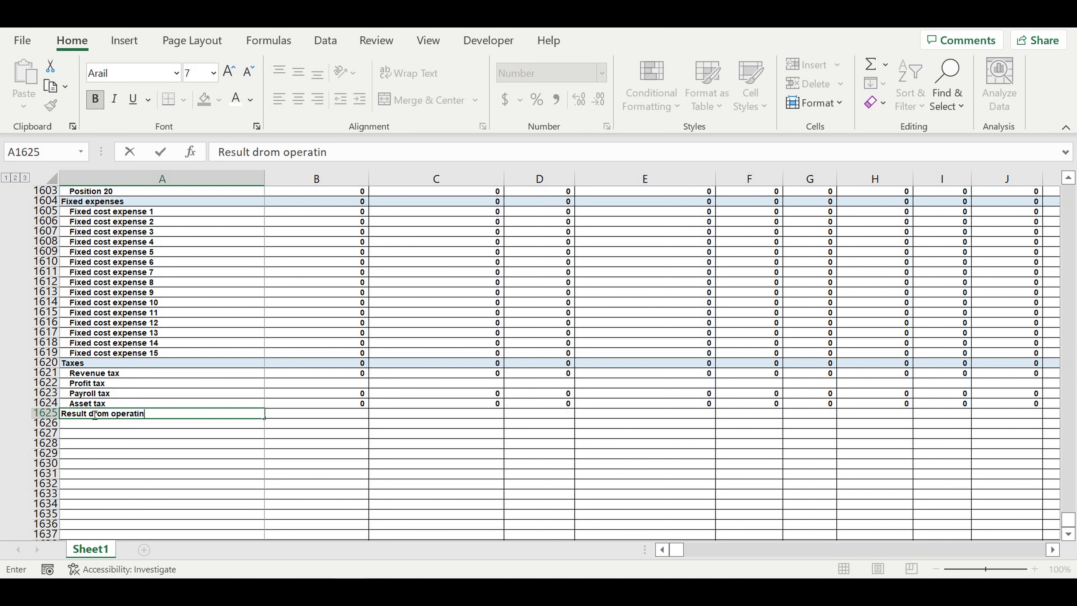
{"action": "type", "text": "g activity"}
{"action": "key", "text": "Return"}
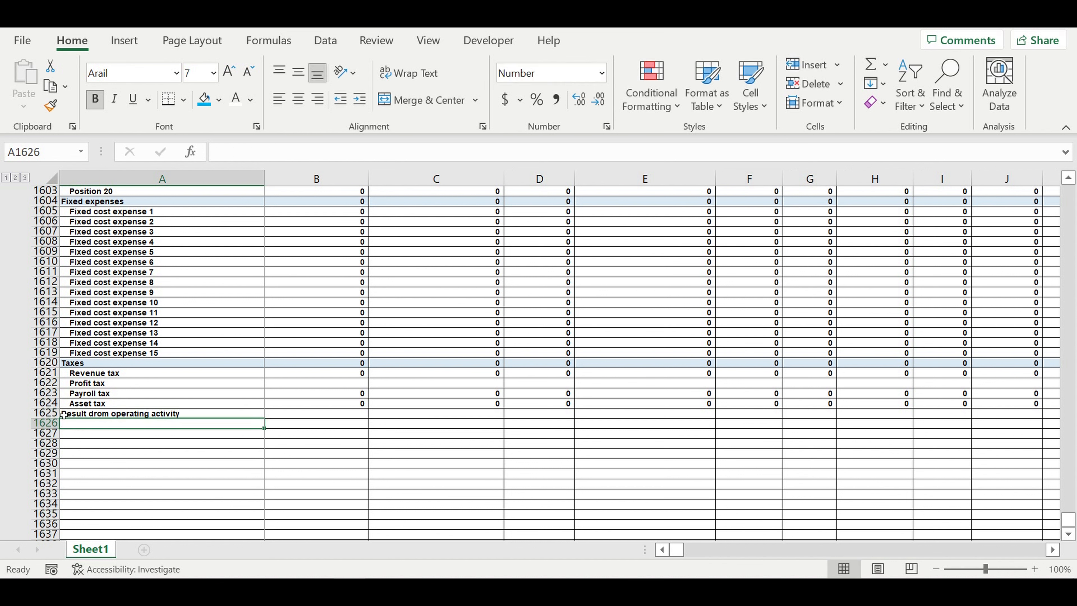
- Shade the whole operating activity result row 1625 in yellow
{"action": "left_click", "coordinate": [47, 413]}
{"action": "left_click", "coordinate": [218, 100]}
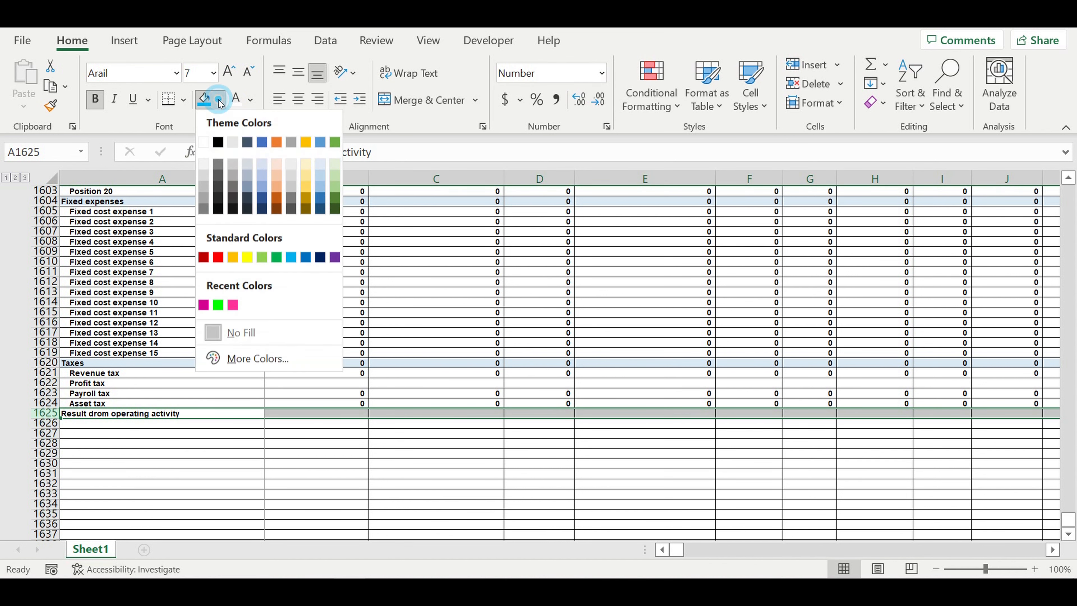
{"action": "left_click", "coordinate": [249, 258]}
{"action": "left_click", "coordinate": [329, 441]}
- Begin the January operating result formula in B1625 as revenues minus direct expenses, =B1539-B1550-
{"action": "left_click", "coordinate": [332, 415]}
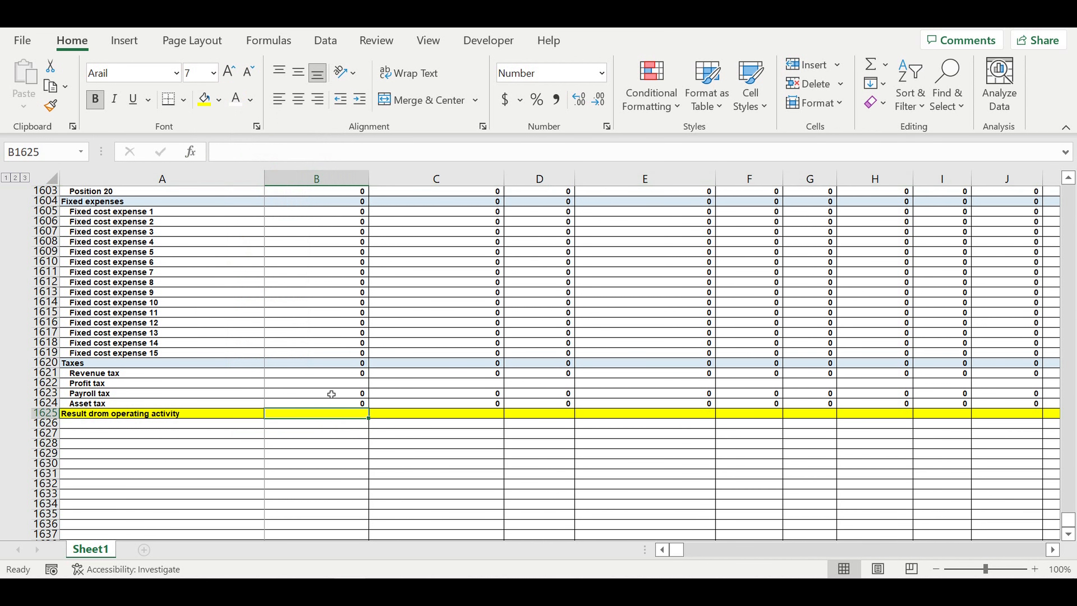
{"action": "left_click", "coordinate": [344, 424]}
{"action": "left_click", "coordinate": [336, 413]}
{"action": "type", "text": "="}
{"action": "scroll", "coordinate": [424, 394], "scroll_direction": "up", "scroll_amount": 15}
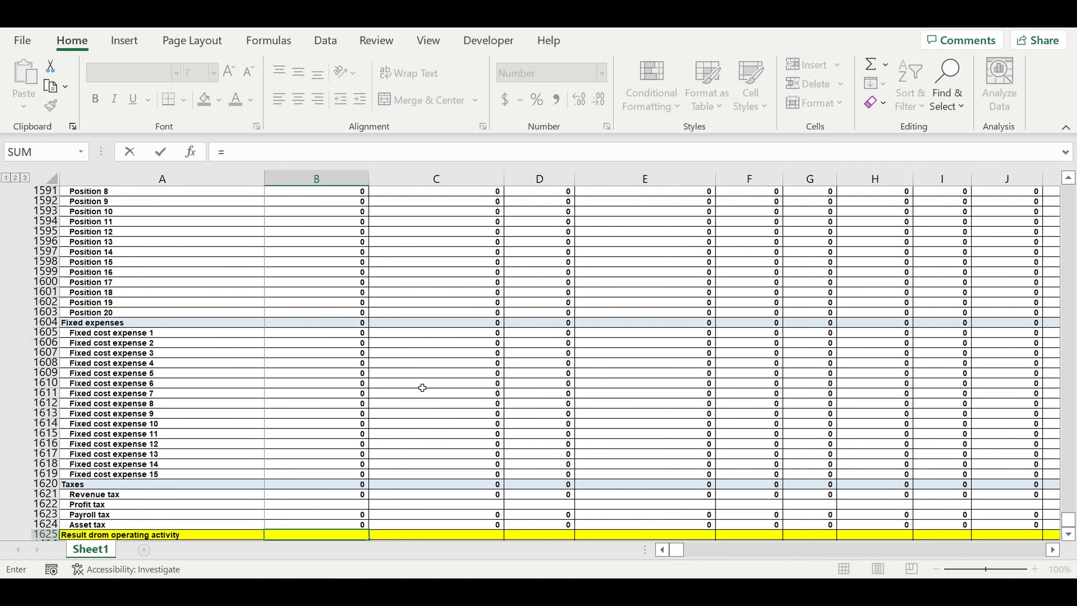
{"action": "scroll", "coordinate": [393, 367], "scroll_direction": "up", "scroll_amount": 11}
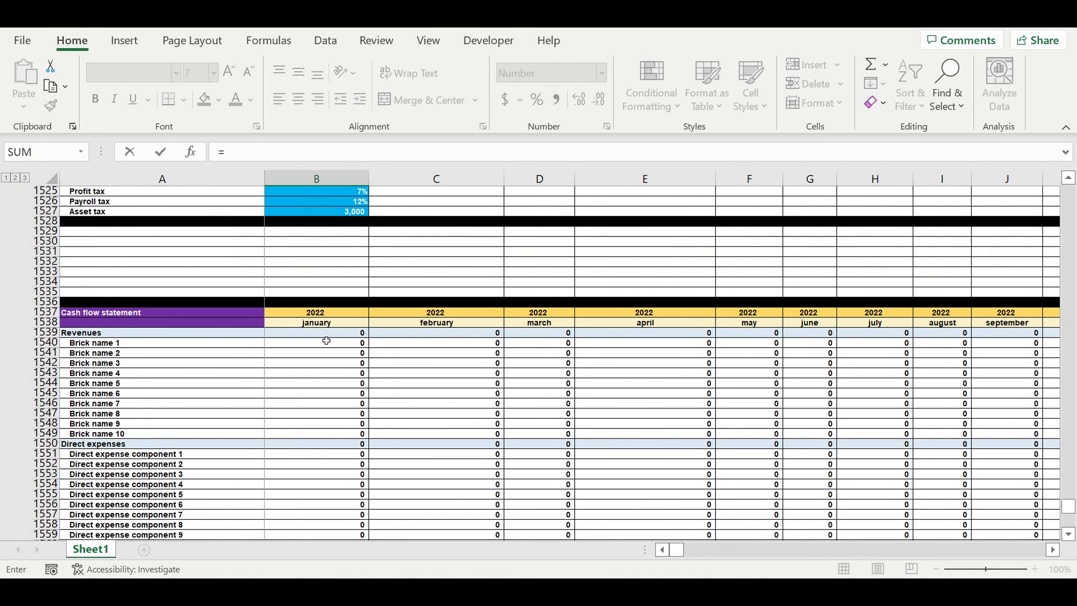
{"action": "left_click", "coordinate": [322, 335]}
{"action": "type", "text": "-"}
{"action": "scroll", "coordinate": [378, 386], "scroll_direction": "down", "scroll_amount": 3}
{"action": "left_click", "coordinate": [313, 353]}
{"action": "type", "text": "-"}
- Subtract January's payroll, fixed expenses and taxes to complete the B1625 formula as =B1539-B1550-B1583-B1604-B1620
{"action": "scroll", "coordinate": [390, 387], "scroll_direction": "down", "scroll_amount": 5}
{"action": "scroll", "coordinate": [388, 388], "scroll_direction": "down", "scroll_amount": 4}
{"action": "left_click", "coordinate": [316, 416]}
{"action": "type", "text": "-"}
{"action": "scroll", "coordinate": [373, 414], "scroll_direction": "down", "scroll_amount": 7}
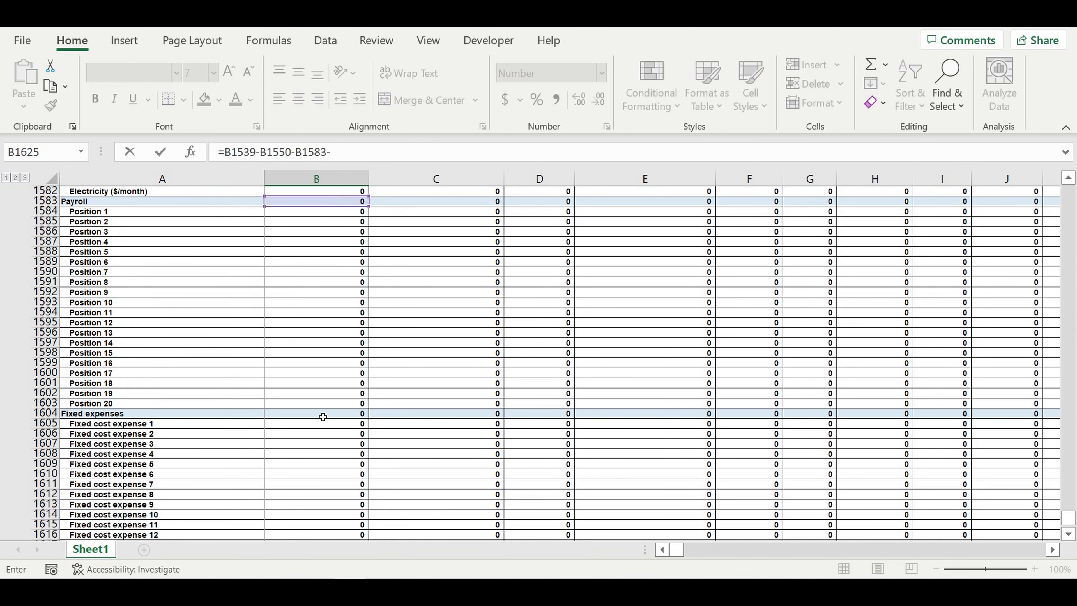
{"action": "left_click", "coordinate": [308, 415]}
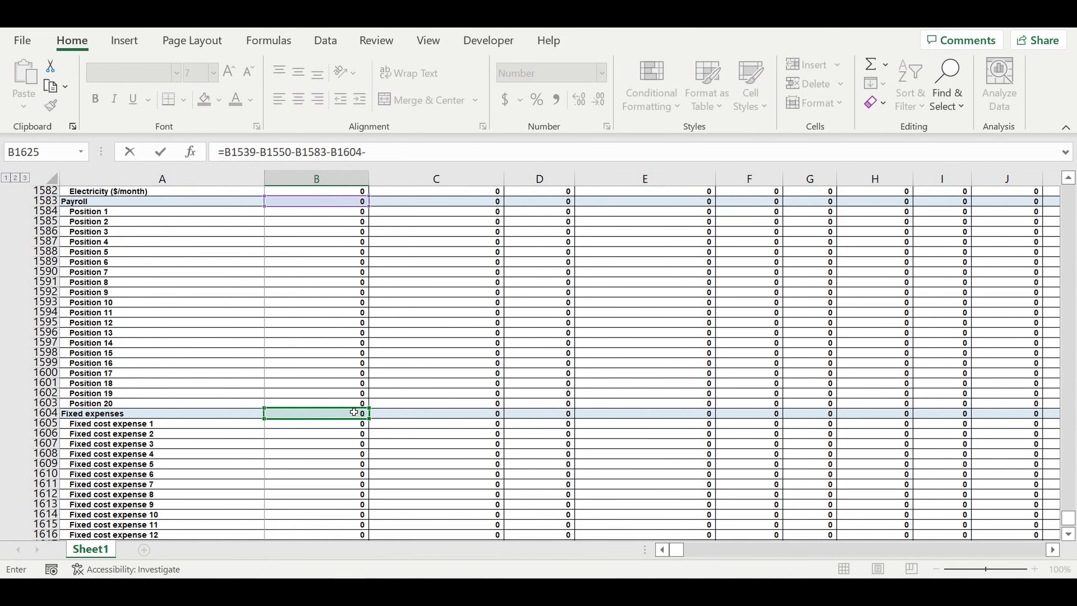
{"action": "scroll", "coordinate": [348, 415], "scroll_direction": "down", "scroll_amount": 7}
{"action": "left_click", "coordinate": [314, 367]}
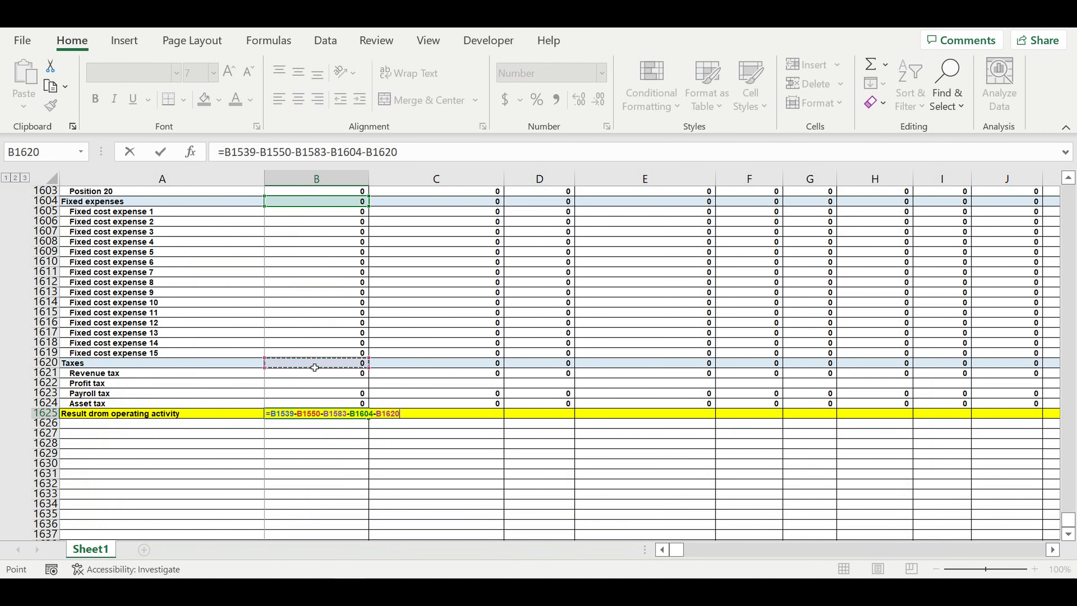
{"action": "key", "text": "Return"}
- Fill the operating result formula from B1625 across row 1625 through column DQ
{"action": "left_click", "coordinate": [335, 413]}
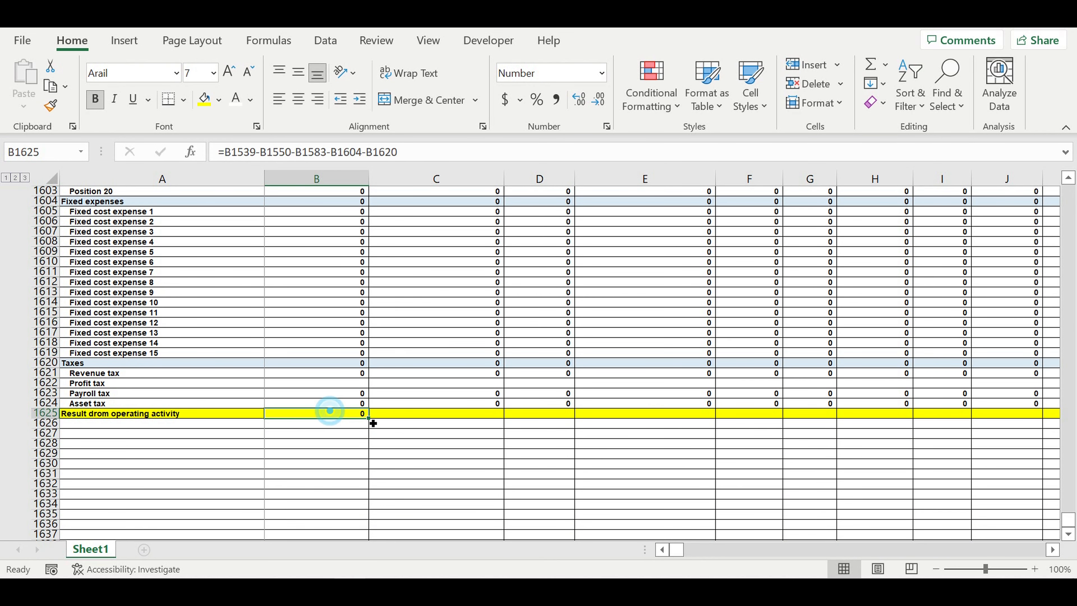
{"action": "left_click_drag", "start_coordinate": [368, 418], "coordinate": [925, 456]}
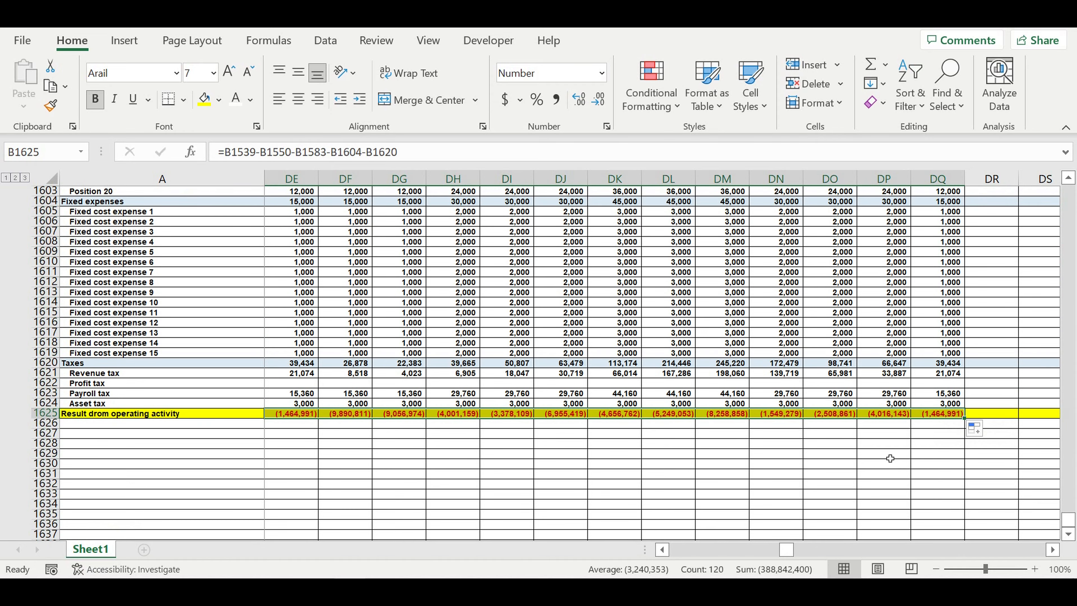
{"action": "left_click", "coordinate": [886, 454]}
{"action": "left_click_drag", "start_coordinate": [782, 551], "coordinate": [614, 552]}
- Enter the section heading "Investment" in A1626, below the operating activity result
{"action": "left_click", "coordinate": [89, 424]}
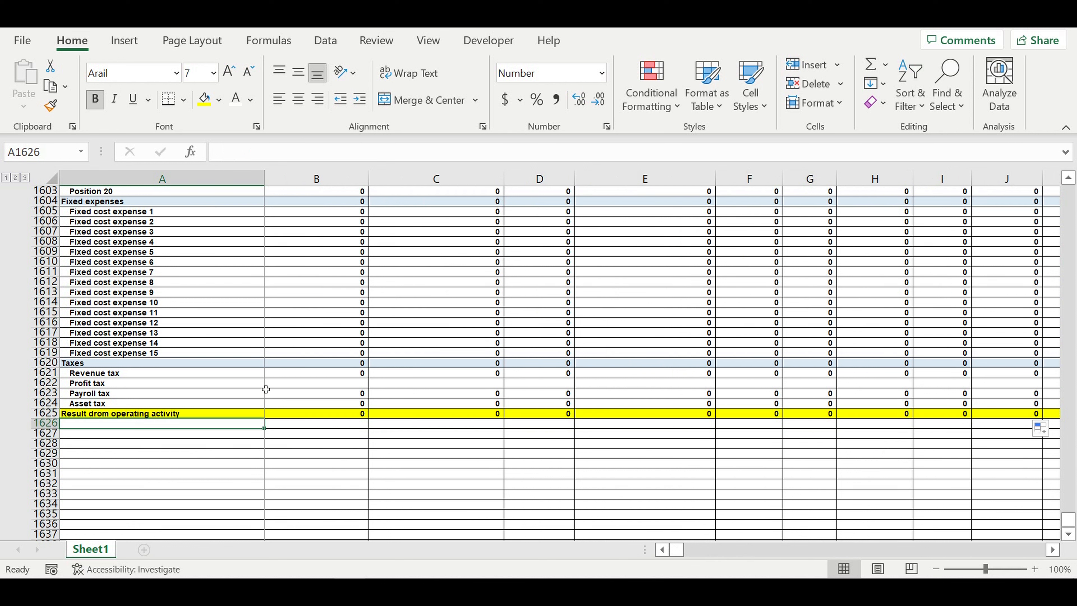
{"action": "type", "text": "Investment"}
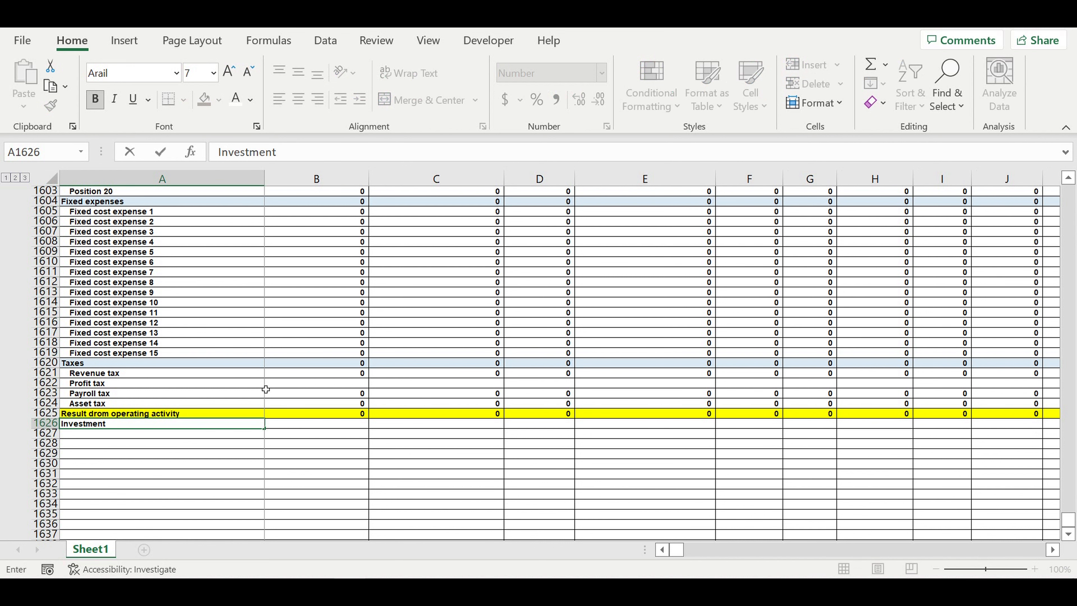
{"action": "key", "text": "Return"}
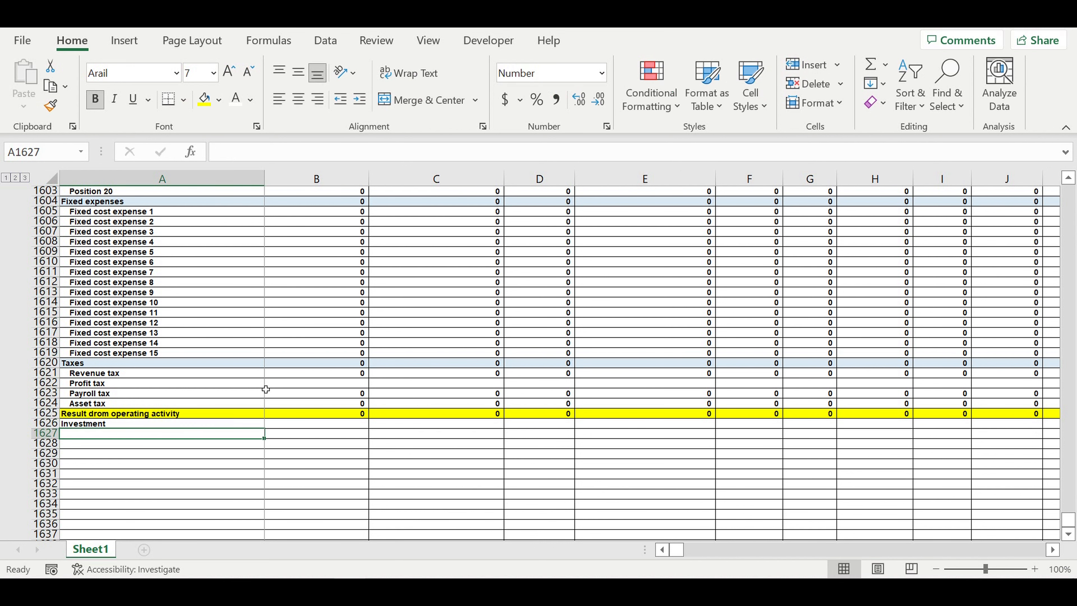
- Link A1627 to the first item name in the investment table with the formula =A1463
{"action": "type", "text": "="}
{"action": "scroll", "coordinate": [277, 381], "scroll_direction": "up", "scroll_amount": 15}
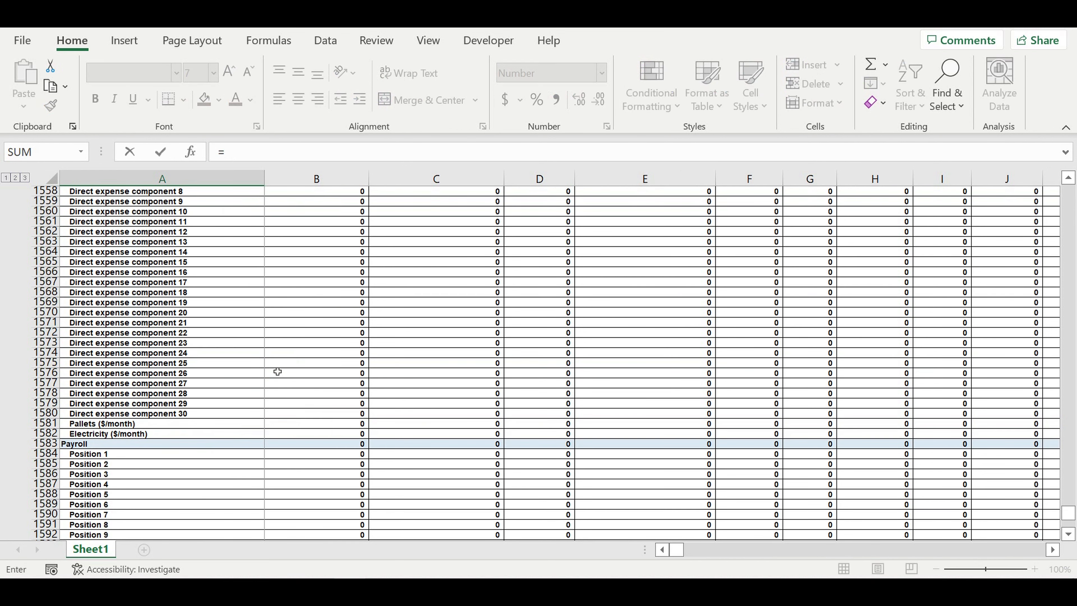
{"action": "scroll", "coordinate": [277, 370], "scroll_direction": "up", "scroll_amount": 20}
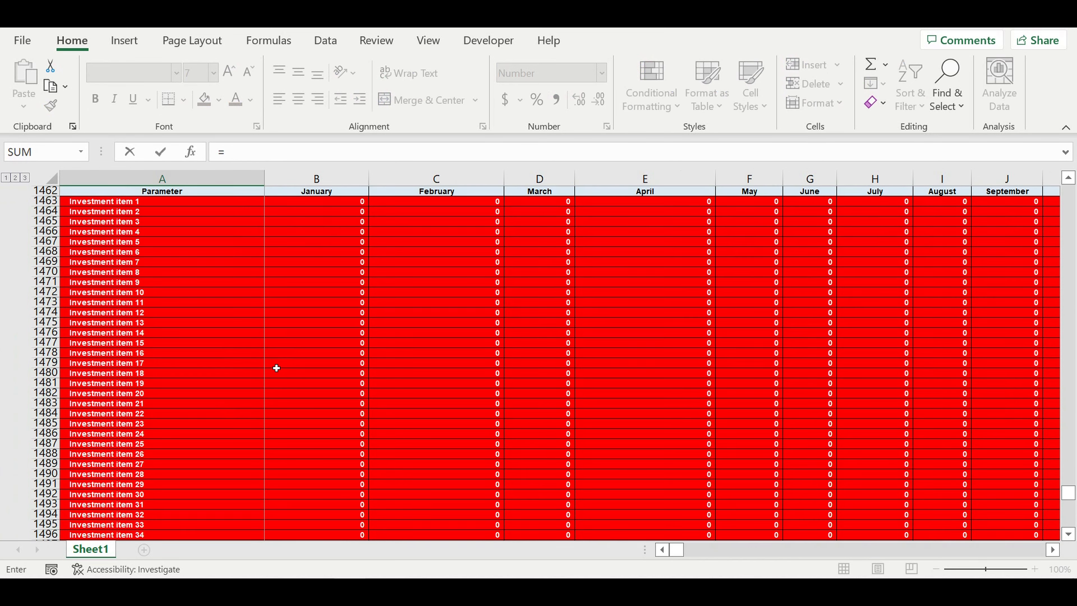
{"action": "left_click", "coordinate": [141, 206]}
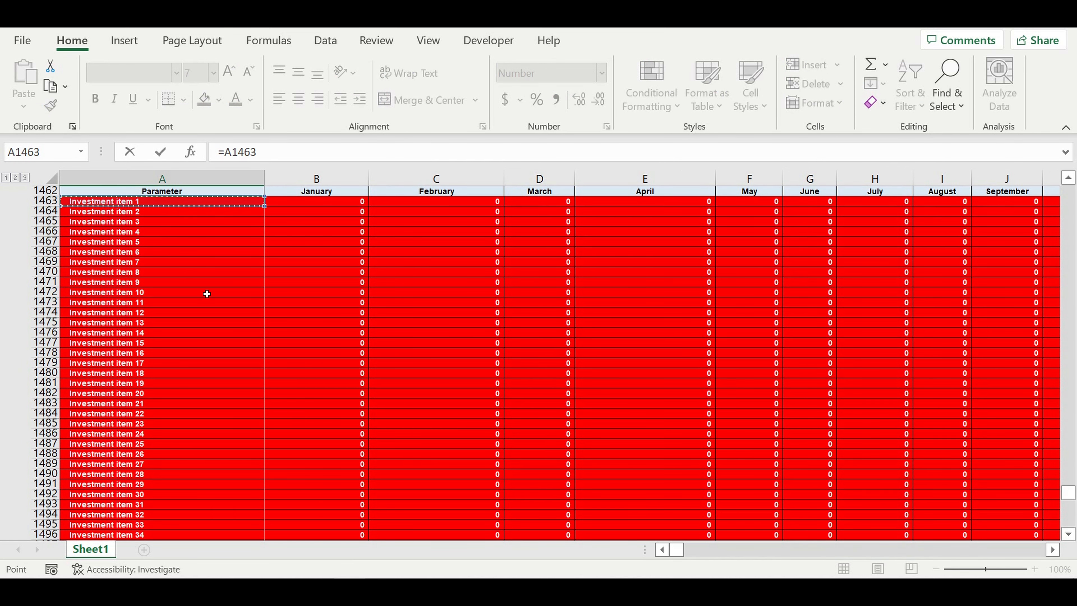
{"action": "scroll", "coordinate": [207, 292], "scroll_direction": "down", "scroll_amount": 5}
{"action": "scroll", "coordinate": [211, 299], "scroll_direction": "up", "scroll_amount": 9}
{"action": "left_click_drag", "start_coordinate": [676, 550], "coordinate": [620, 542]}
{"action": "key", "text": "Return"}
{"action": "scroll", "coordinate": [254, 394], "scroll_direction": "down", "scroll_amount": 6}
{"action": "left_click", "coordinate": [87, 343]}
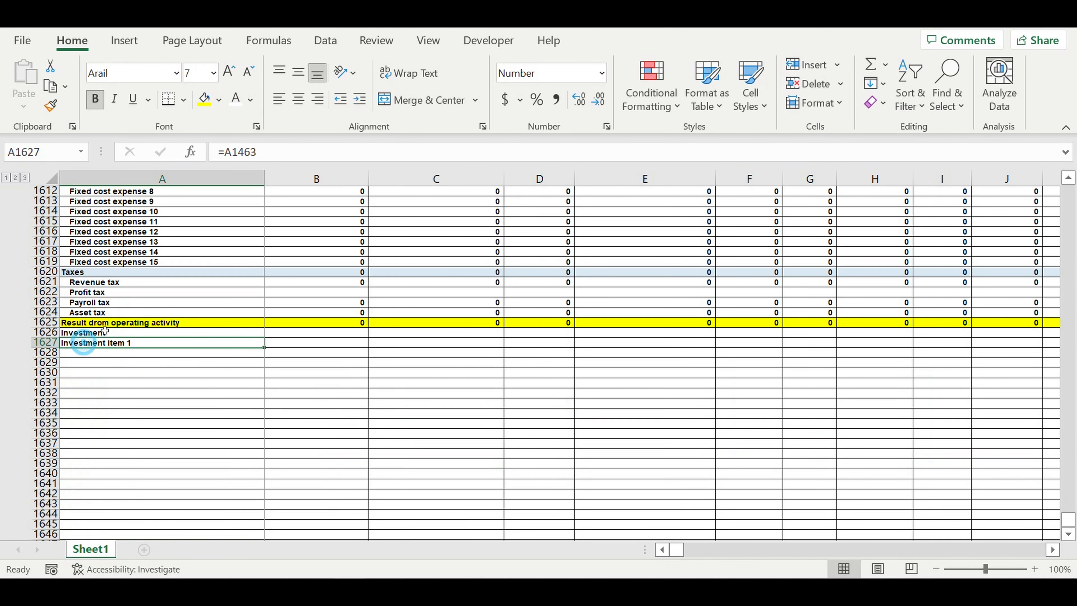
- Indent the linked name in A1627, fill it down to Investment item 35, and clear the surplus cells A1662:A1687
{"action": "left_click", "coordinate": [359, 99]}
{"action": "left_click_drag", "start_coordinate": [271, 354], "coordinate": [288, 402]}
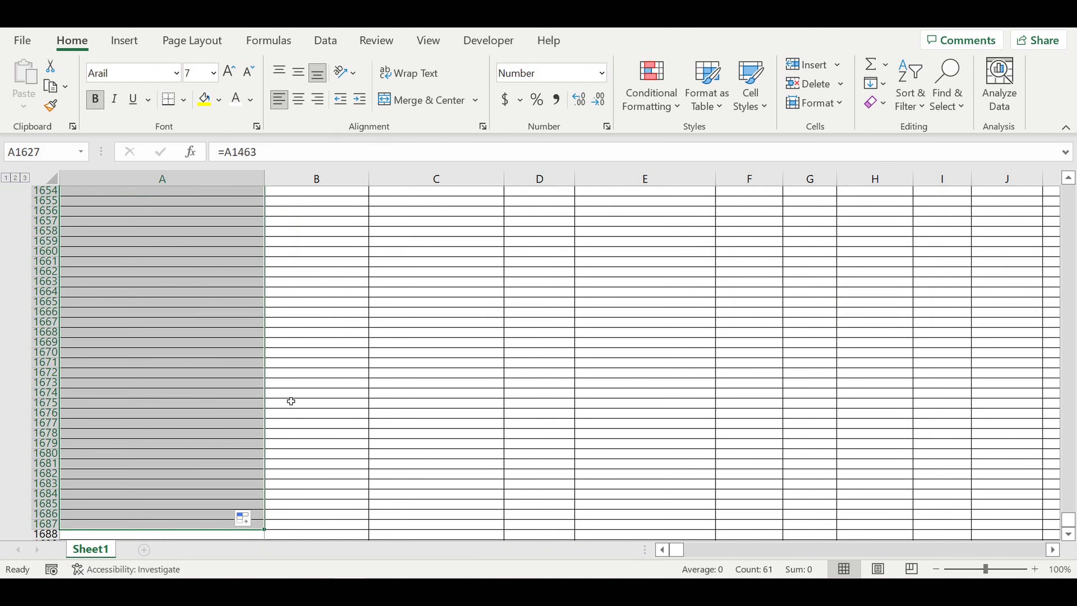
{"action": "left_click_drag", "start_coordinate": [153, 275], "coordinate": [132, 525]}
{"action": "key", "text": "Delete"}
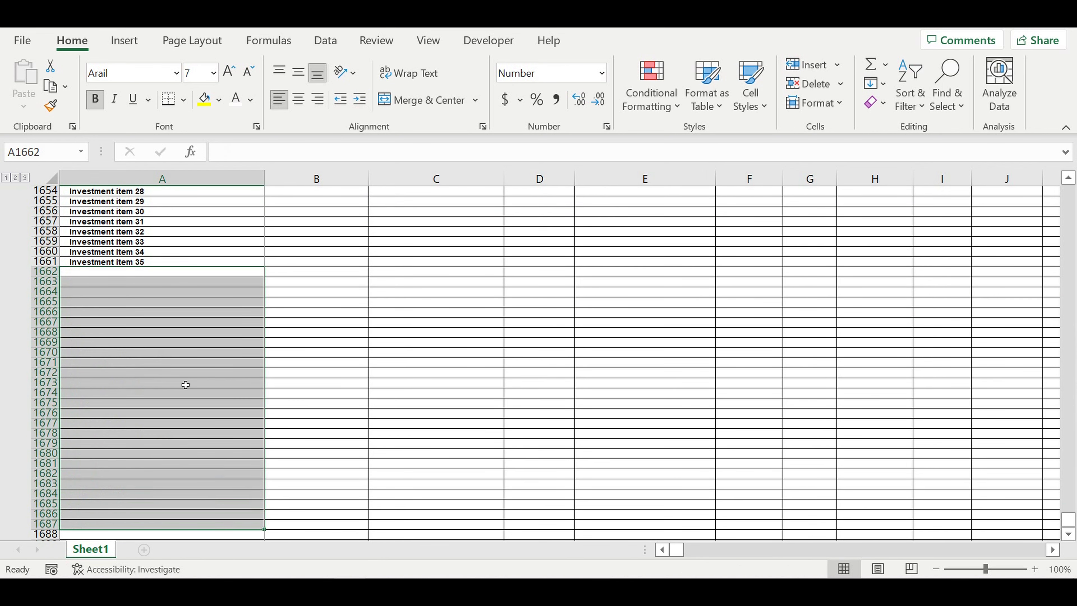
- Extend the investment item links into column B, filling January amounts in B1627:B1661 starting with =B1463
{"action": "scroll", "coordinate": [187, 384], "scroll_direction": "up", "scroll_amount": 14}
{"action": "scroll", "coordinate": [187, 383], "scroll_direction": "down", "scroll_amount": 5}
{"action": "scroll", "coordinate": [134, 262], "scroll_direction": "up", "scroll_amount": 1}
{"action": "scroll", "coordinate": [134, 262], "scroll_direction": "up", "scroll_amount": 2}
{"action": "left_click_drag", "start_coordinate": [134, 253], "coordinate": [369, 492]}
{"action": "left_click", "coordinate": [414, 441]}
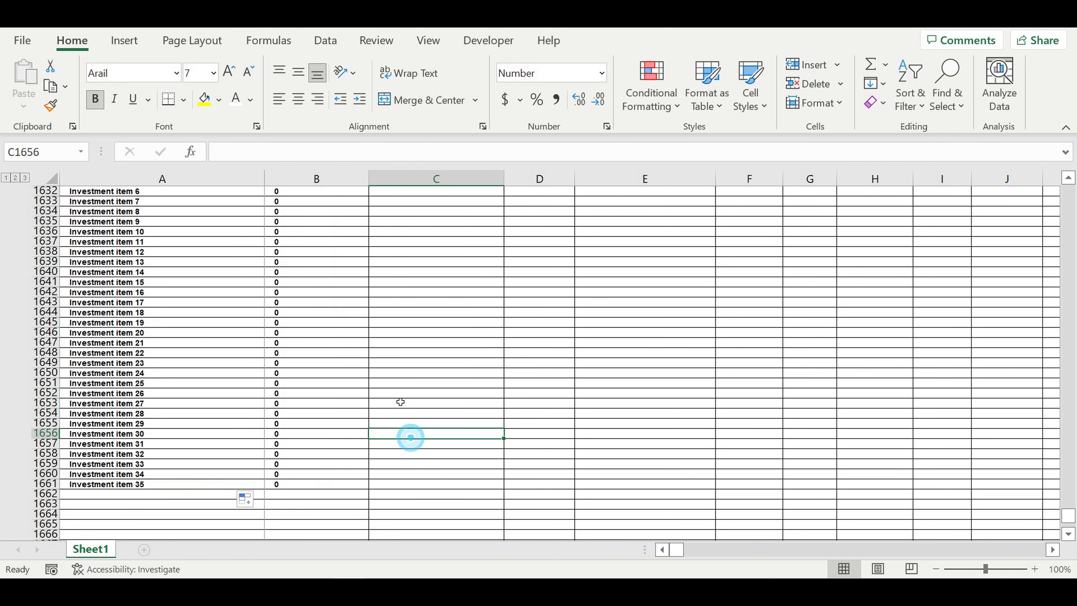
- Right-align the January investment amounts in B1627:B1661 and remove their indent
{"action": "scroll", "coordinate": [329, 279], "scroll_direction": "up", "scroll_amount": 6}
{"action": "left_click", "coordinate": [292, 326]}
{"action": "left_click_drag", "start_coordinate": [291, 326], "coordinate": [311, 488]}
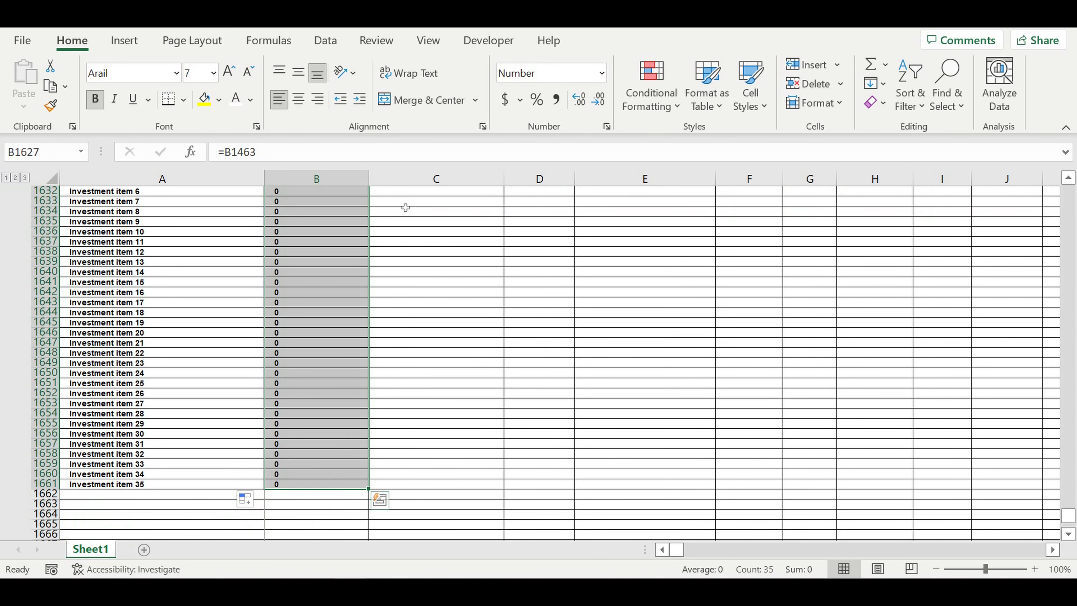
{"action": "left_click", "coordinate": [317, 98]}
{"action": "left_click", "coordinate": [338, 99]}
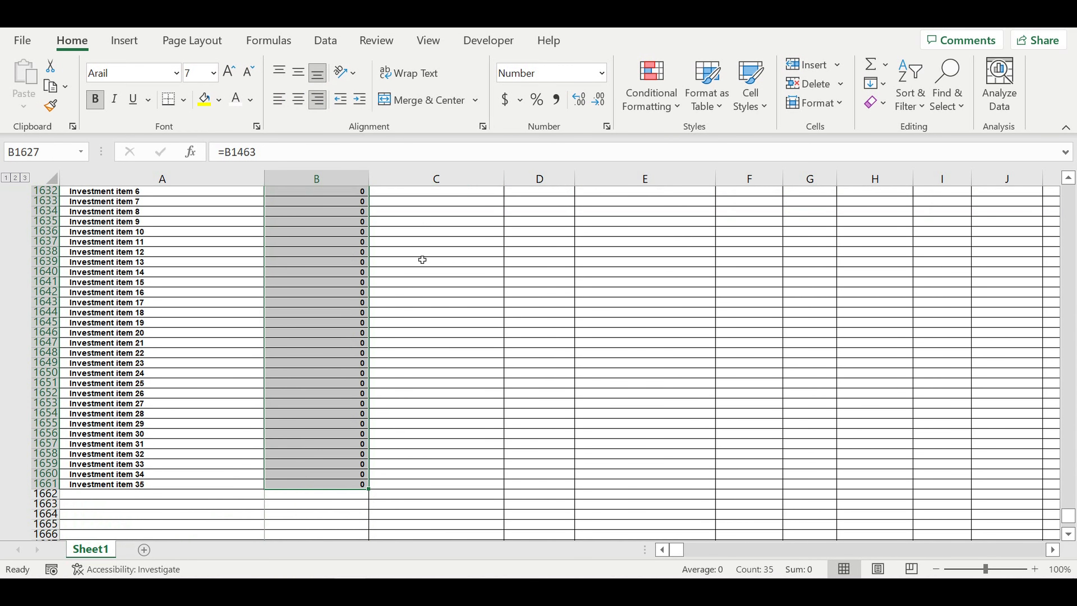
- Total January's investment in B1626 with a SUM of investment items 1 to 35
{"action": "scroll", "coordinate": [422, 259], "scroll_direction": "up", "scroll_amount": 4}
{"action": "left_click", "coordinate": [338, 253]}
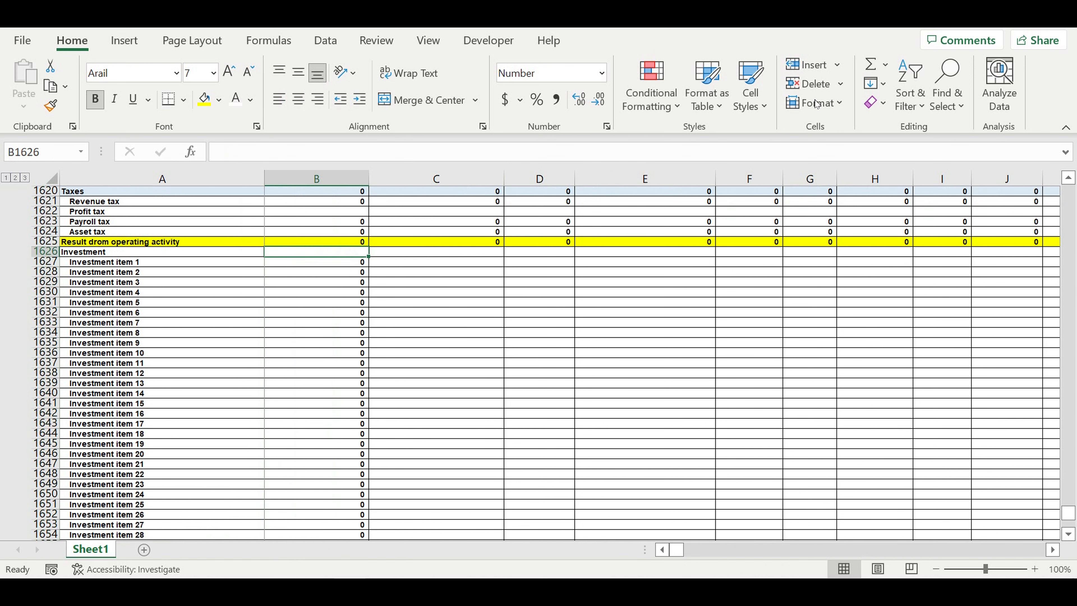
{"action": "left_click", "coordinate": [870, 65]}
{"action": "scroll", "coordinate": [446, 360], "scroll_direction": "down", "scroll_amount": 8}
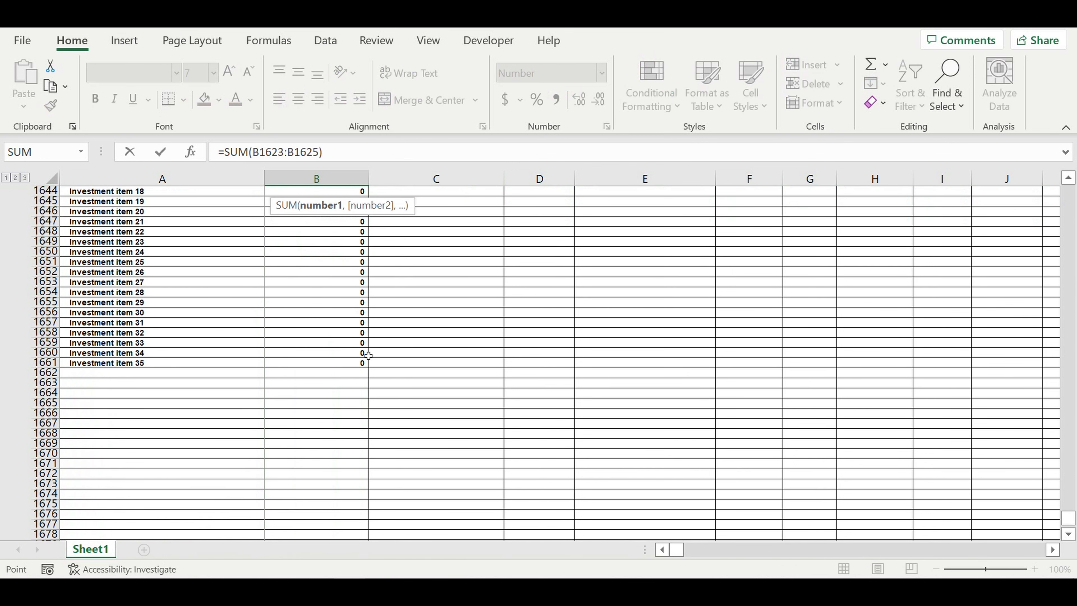
{"action": "left_click_drag", "start_coordinate": [336, 365], "coordinate": [333, 484]}
{"action": "key", "text": "Return"}
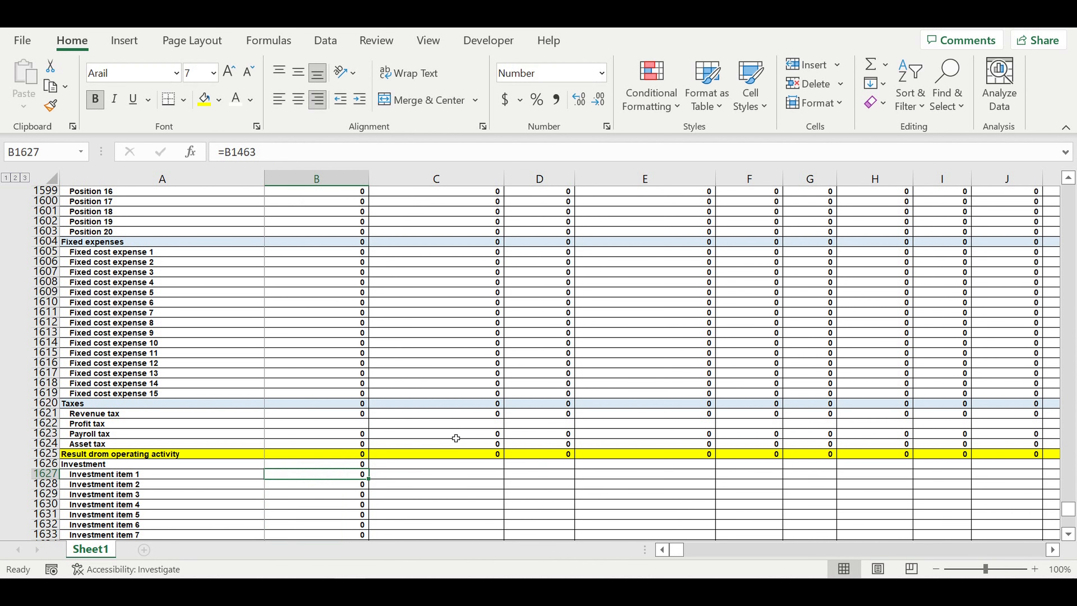
- Label the row below Investment item 35, in A1662, "Result from investment activity"
{"action": "scroll", "coordinate": [324, 335], "scroll_direction": "down", "scroll_amount": 5}
{"action": "scroll", "coordinate": [279, 349], "scroll_direction": "down", "scroll_amount": 3}
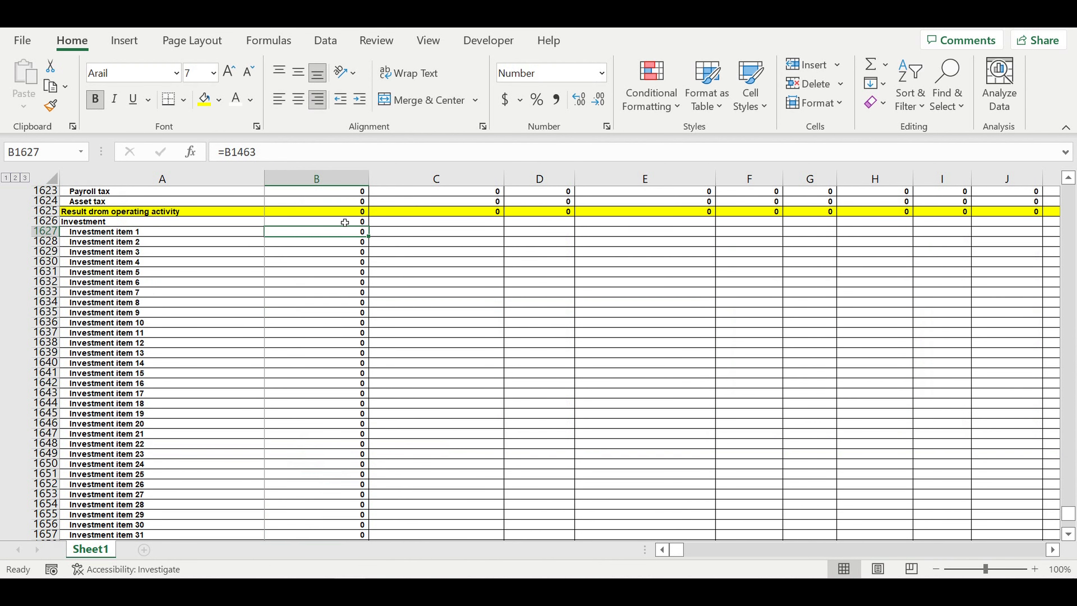
{"action": "scroll", "coordinate": [322, 330], "scroll_direction": "down", "scroll_amount": 5}
{"action": "left_click", "coordinate": [125, 433]}
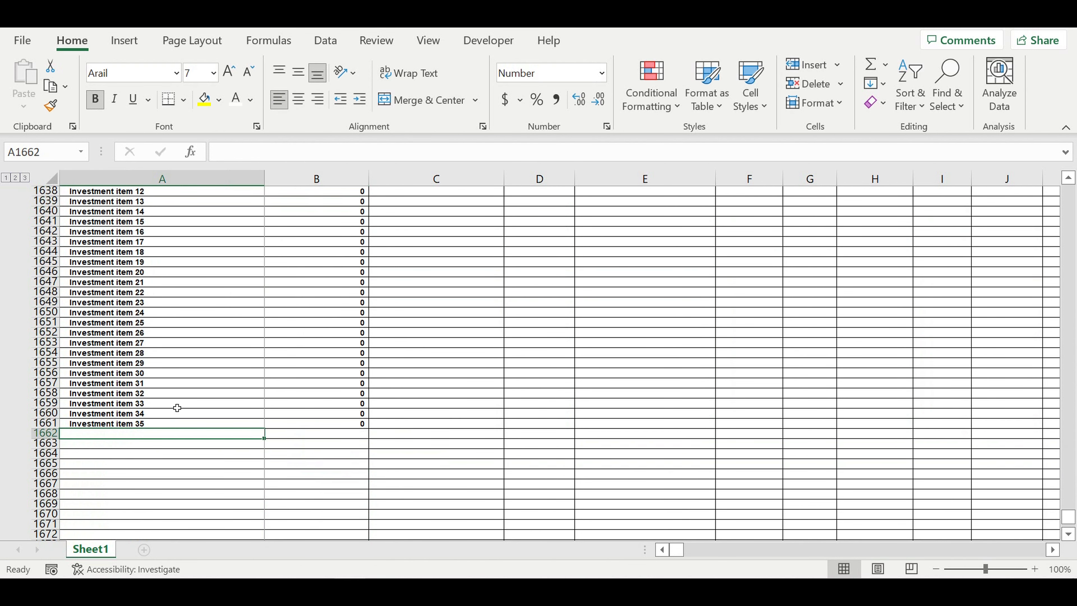
{"action": "type", "text": "Result drom operating activity"}
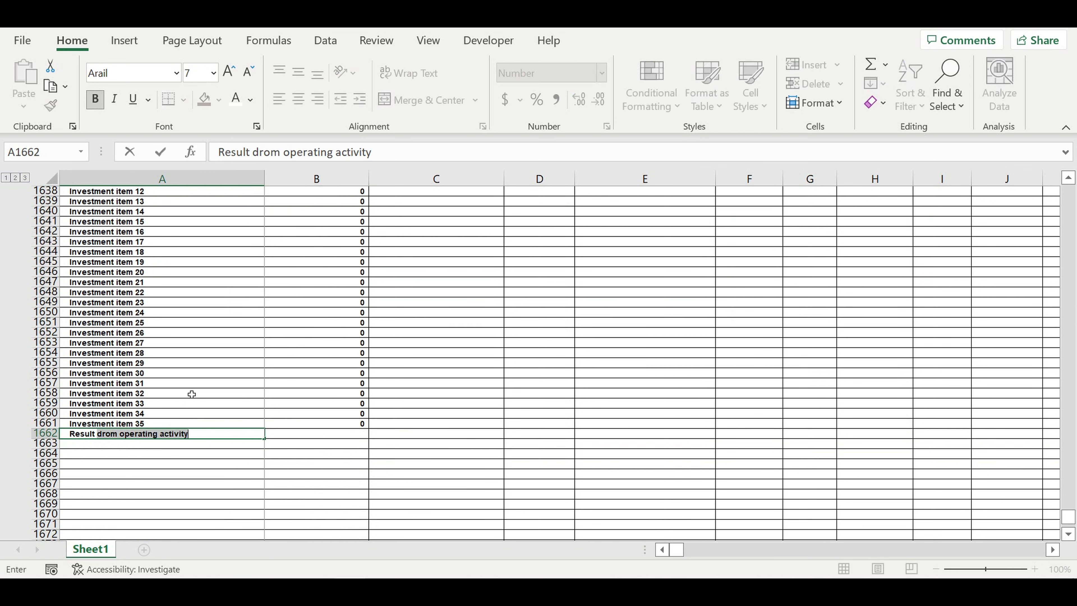
{"action": "type", "text": "fro"}
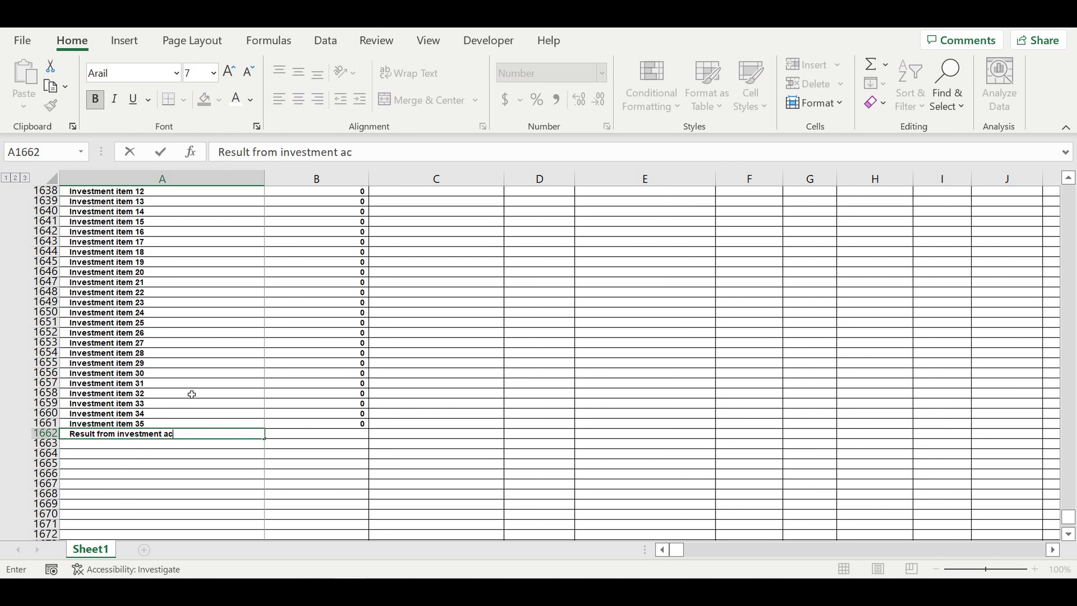
{"action": "key", "text": "Return"}
- Remove the indent from the label in A1662 and fill row 1662 yellow, matching the operating activity result row
{"action": "scroll", "coordinate": [181, 378], "scroll_direction": "up", "scroll_amount": 8}
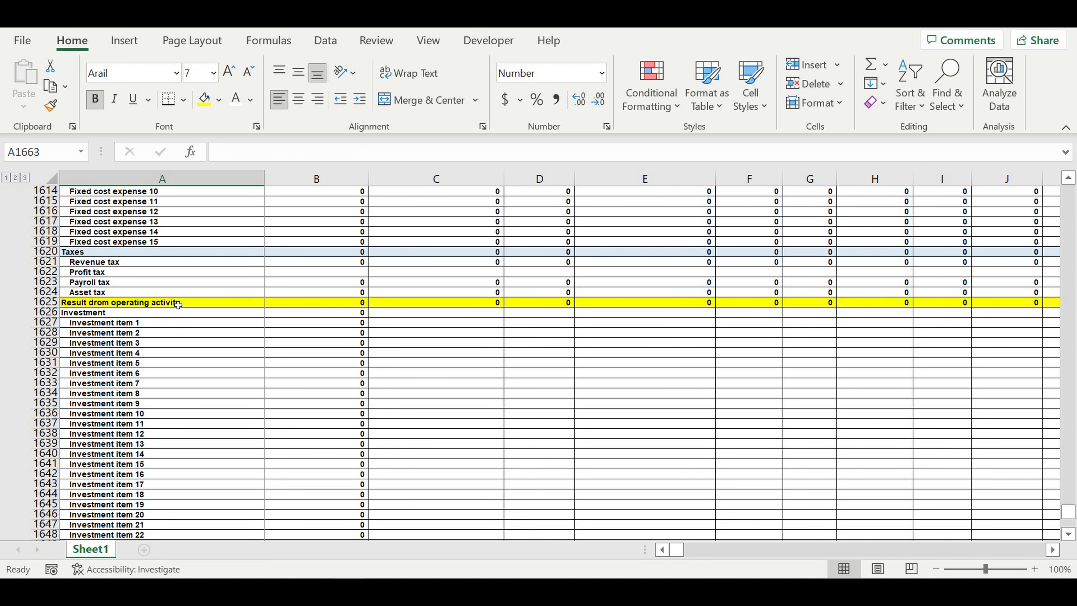
{"action": "left_click", "coordinate": [178, 304]}
{"action": "scroll", "coordinate": [236, 391], "scroll_direction": "down", "scroll_amount": 10}
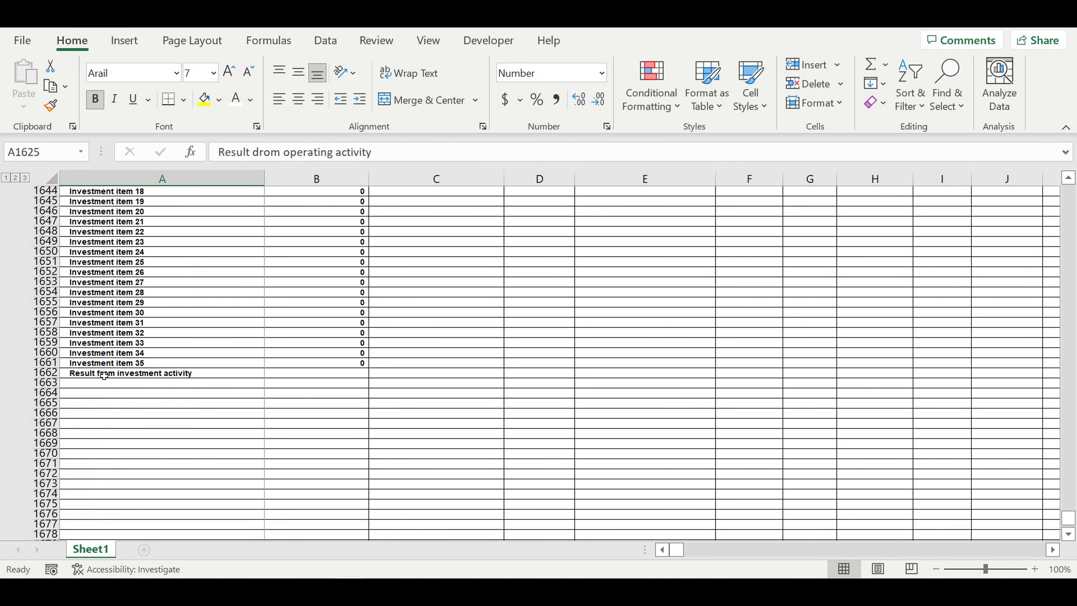
{"action": "left_click", "coordinate": [104, 375]}
{"action": "left_click", "coordinate": [339, 98]}
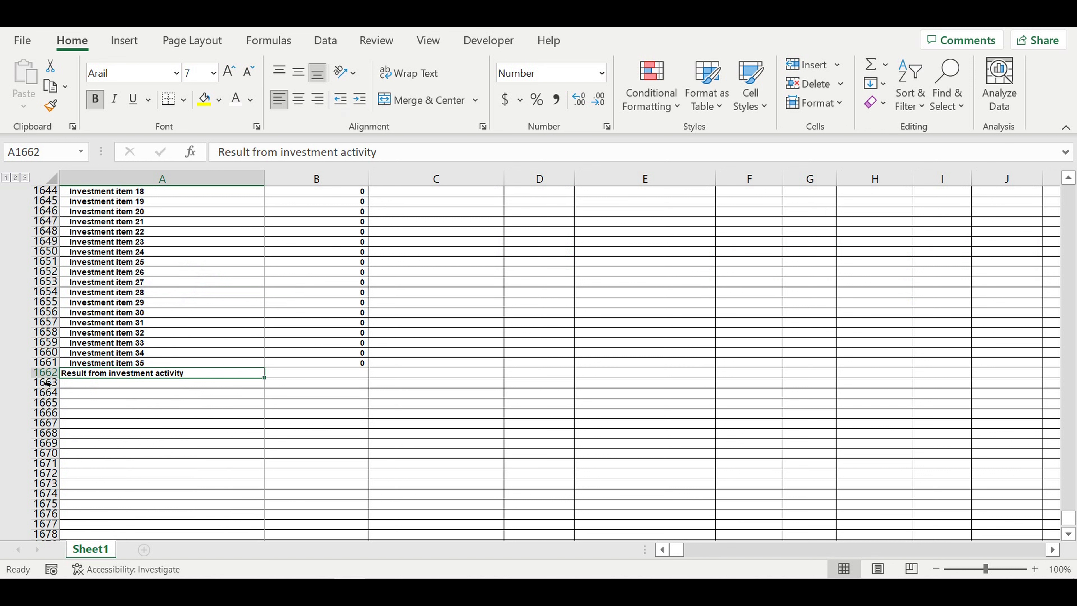
{"action": "left_click", "coordinate": [45, 373]}
{"action": "left_click", "coordinate": [204, 98]}
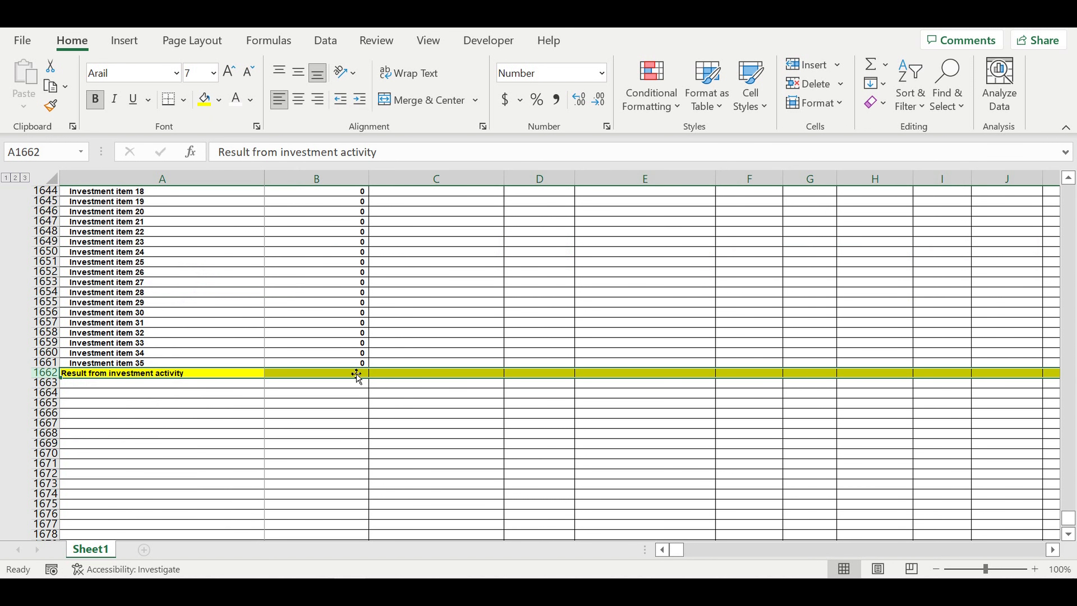
- Calculate January's result from investment activity in B1662 as the negative of total investment, =-B1626
{"action": "left_click", "coordinate": [333, 374]}
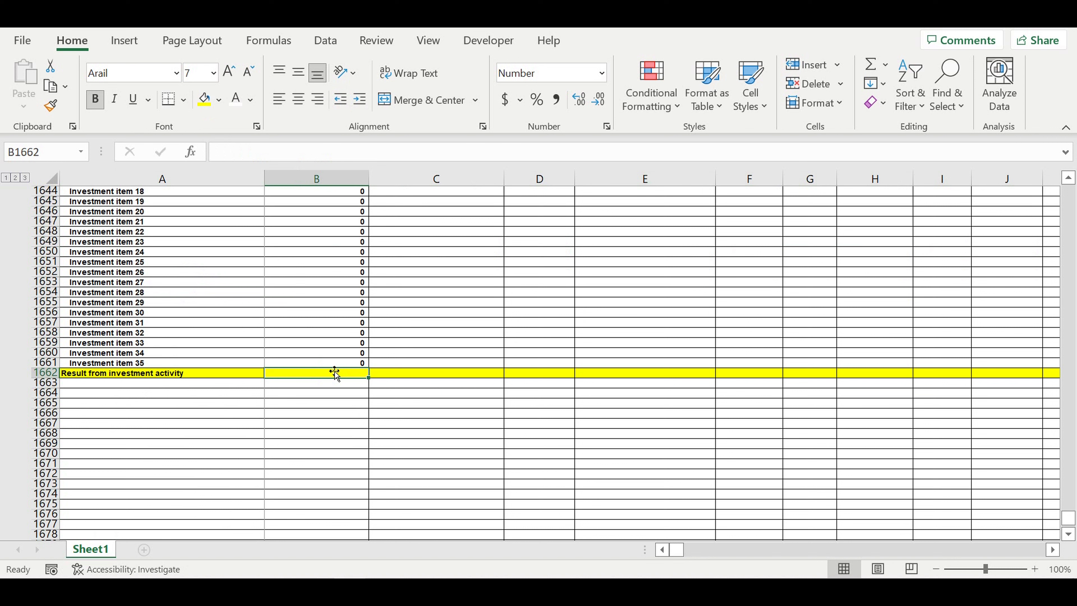
{"action": "type", "text": "=-"}
{"action": "scroll", "coordinate": [372, 381], "scroll_direction": "up", "scroll_amount": 14}
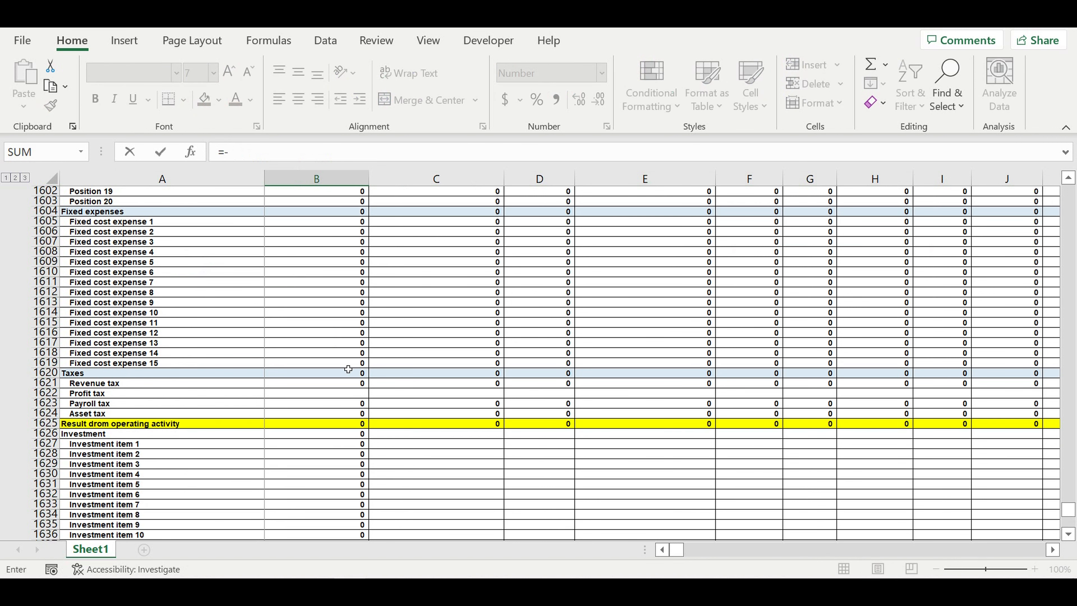
{"action": "left_click", "coordinate": [321, 437]}
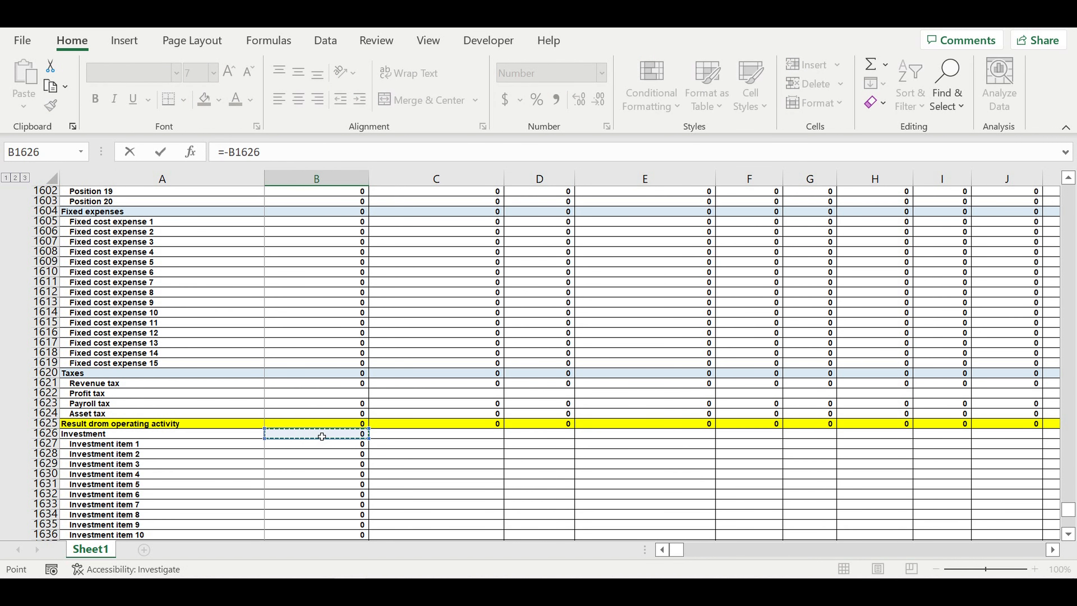
{"action": "key", "text": "Return"}
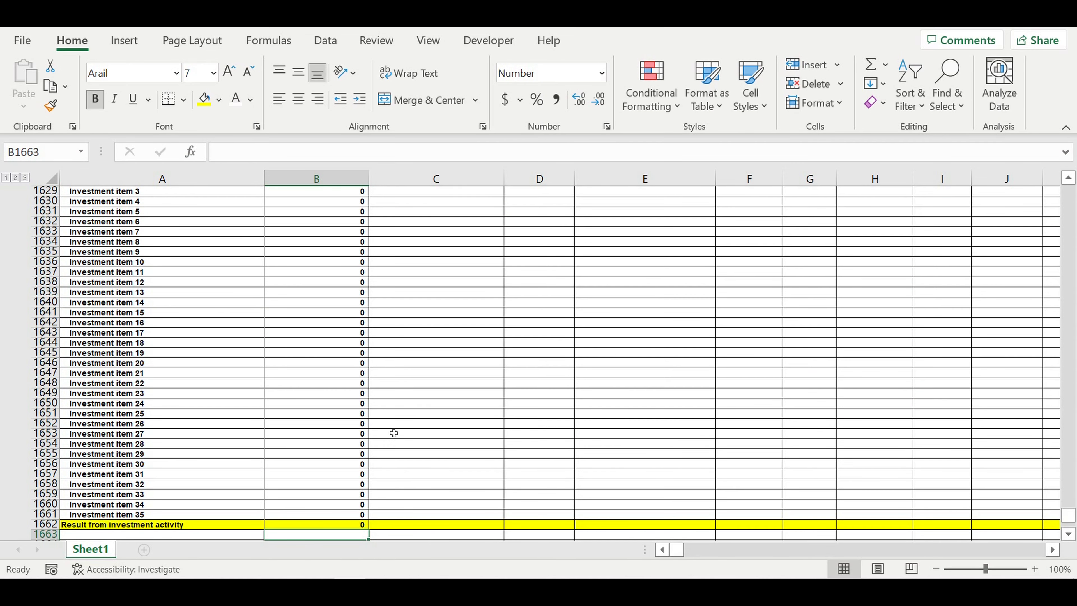
- Copy the January investment formulas in B1626:B1662 across all months through column DQ and check the filled amounts
{"action": "scroll", "coordinate": [396, 429], "scroll_direction": "up", "scroll_amount": 4}
{"action": "left_click", "coordinate": [340, 284]}
{"action": "left_click_drag", "start_coordinate": [337, 293], "coordinate": [337, 535]}
{"action": "scroll", "coordinate": [372, 482], "scroll_direction": "down", "scroll_amount": 2}
{"action": "left_click_drag", "start_coordinate": [371, 481], "coordinate": [1001, 335]}
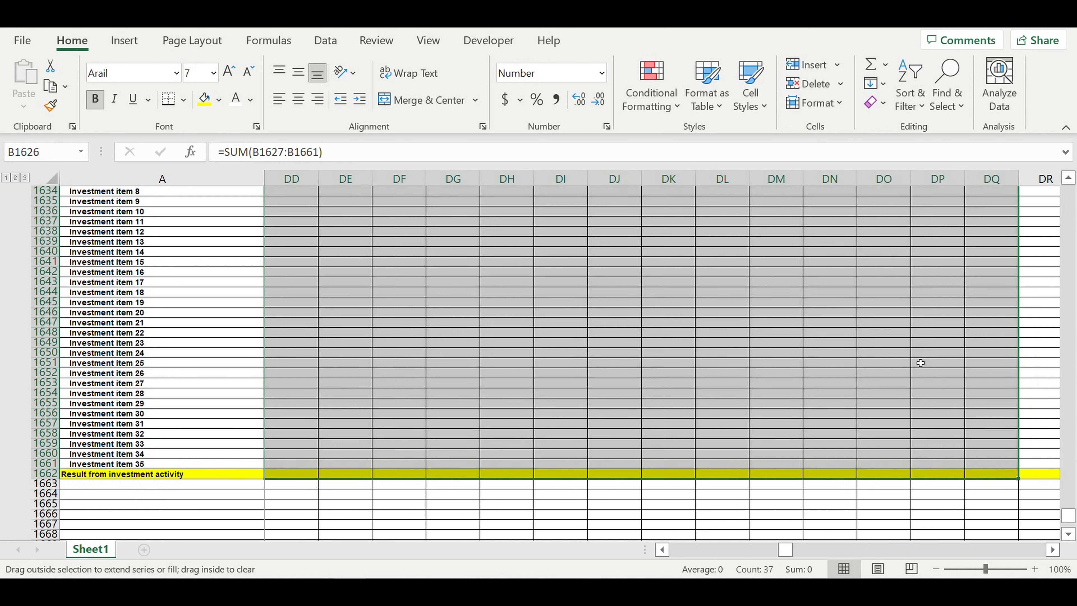
{"action": "left_click", "coordinate": [860, 387]}
{"action": "scroll", "coordinate": [859, 385], "scroll_direction": "up", "scroll_amount": 5}
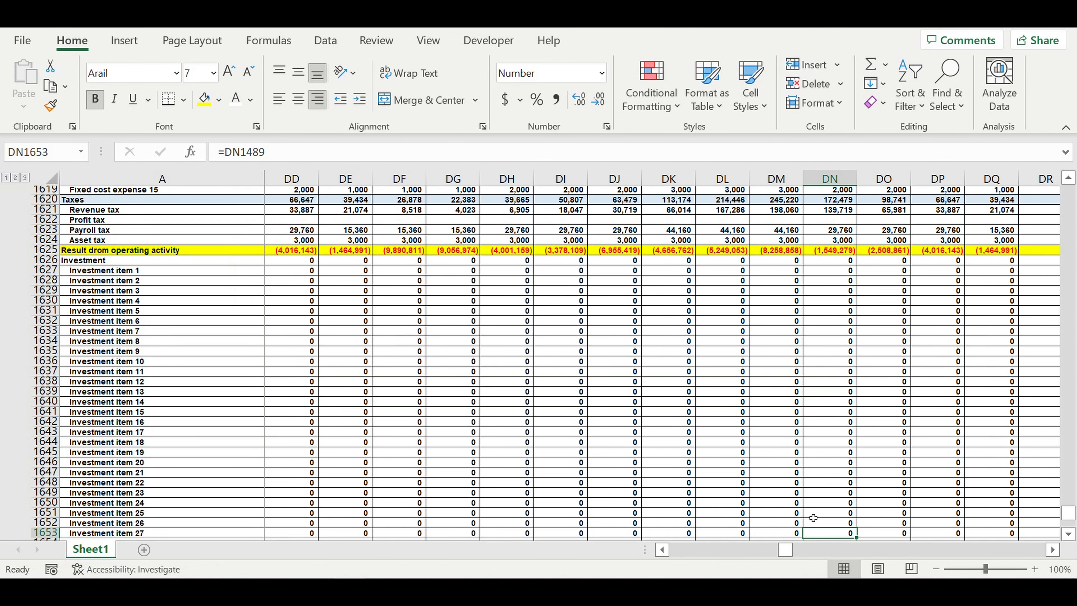
{"action": "left_click_drag", "start_coordinate": [784, 550], "coordinate": [691, 551]}
{"action": "left_click_drag", "start_coordinate": [883, 263], "coordinate": [466, 376]}
{"action": "left_click", "coordinate": [494, 415]}
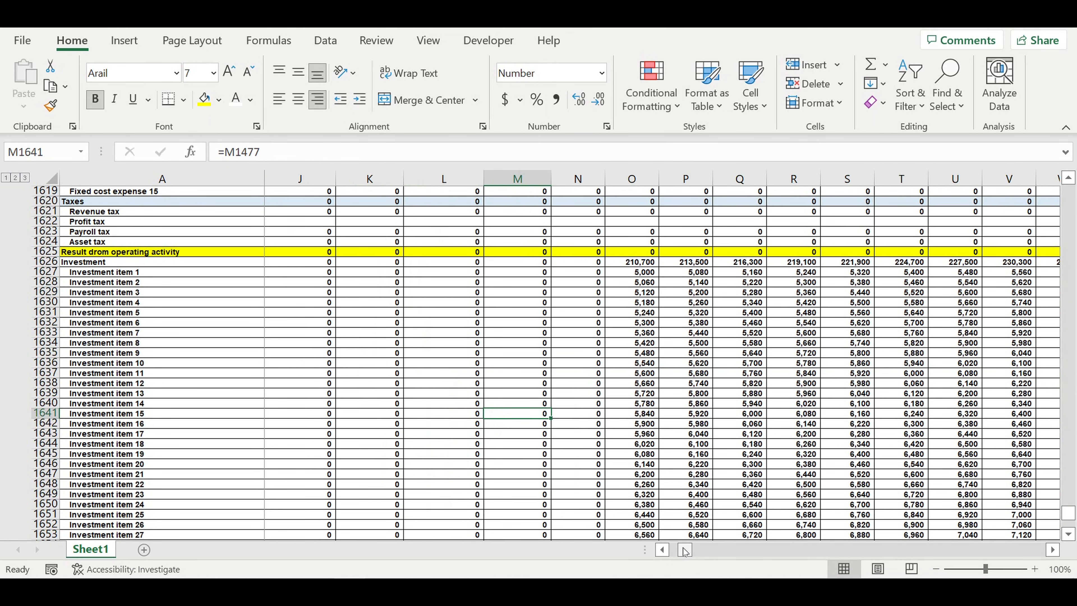
{"action": "left_click", "coordinate": [661, 550]}
- Label A1663, directly below the investment activity result, "Equity"
{"action": "scroll", "coordinate": [189, 379], "scroll_direction": "down", "scroll_amount": 9}
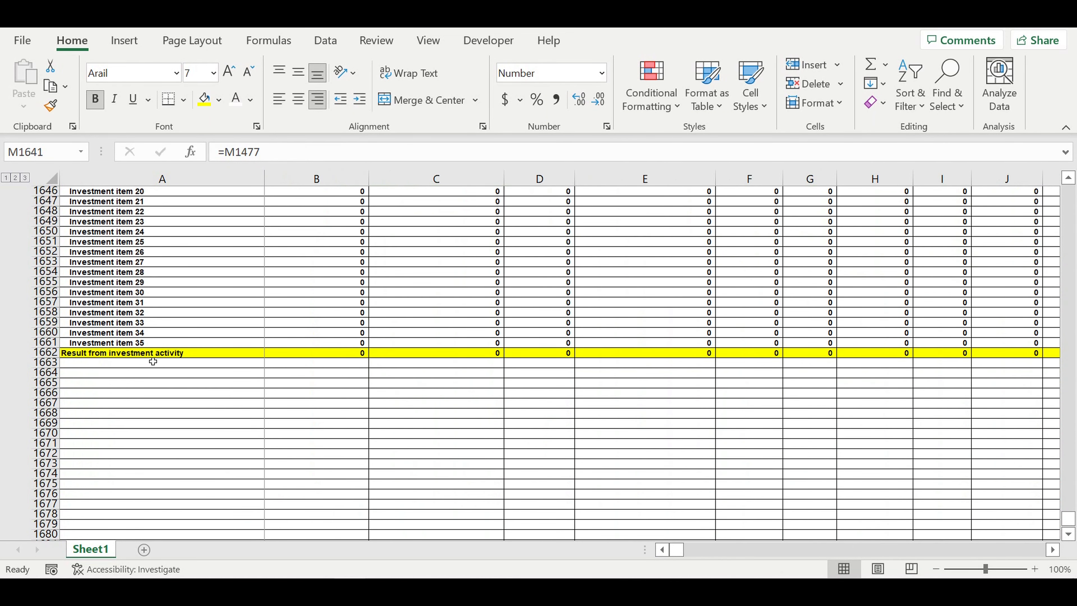
{"action": "left_click", "coordinate": [170, 364]}
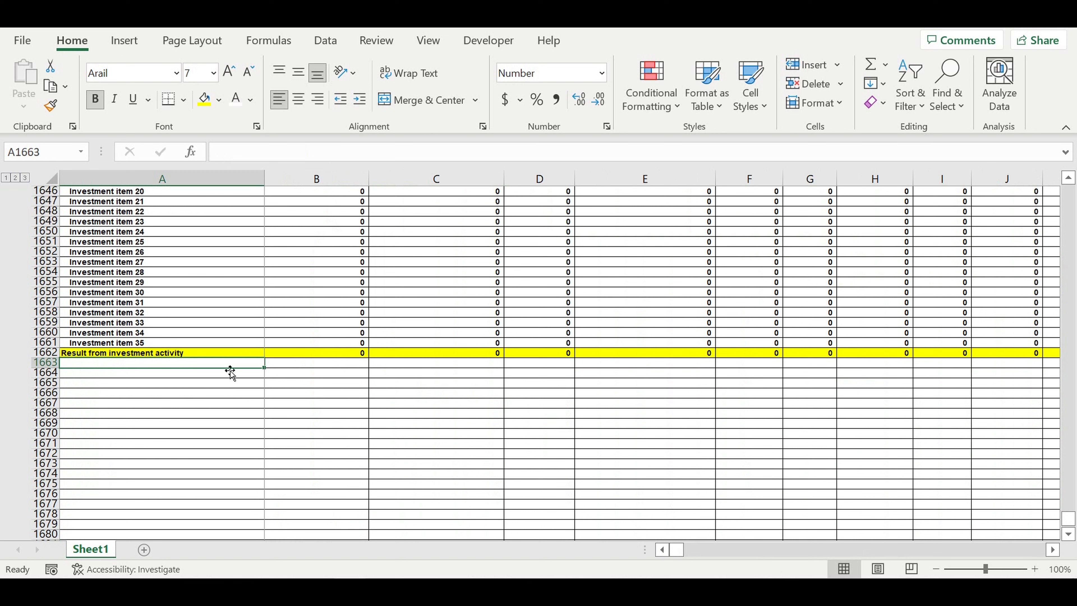
{"action": "type", "text": "Electricity ($/month)"}
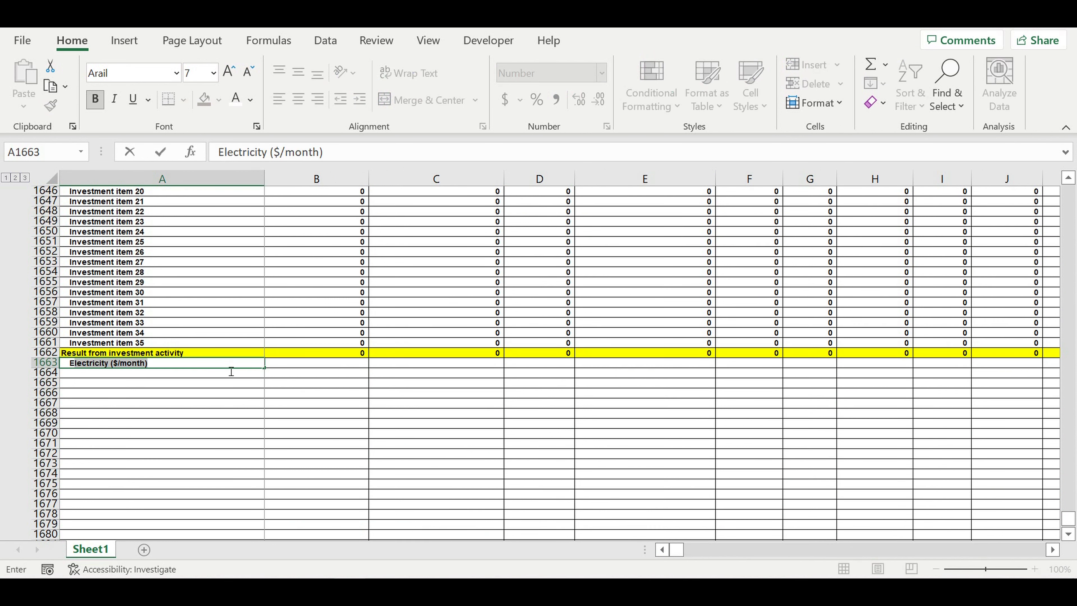
{"action": "type", "text": "q"}
{"action": "key", "text": "Return"}
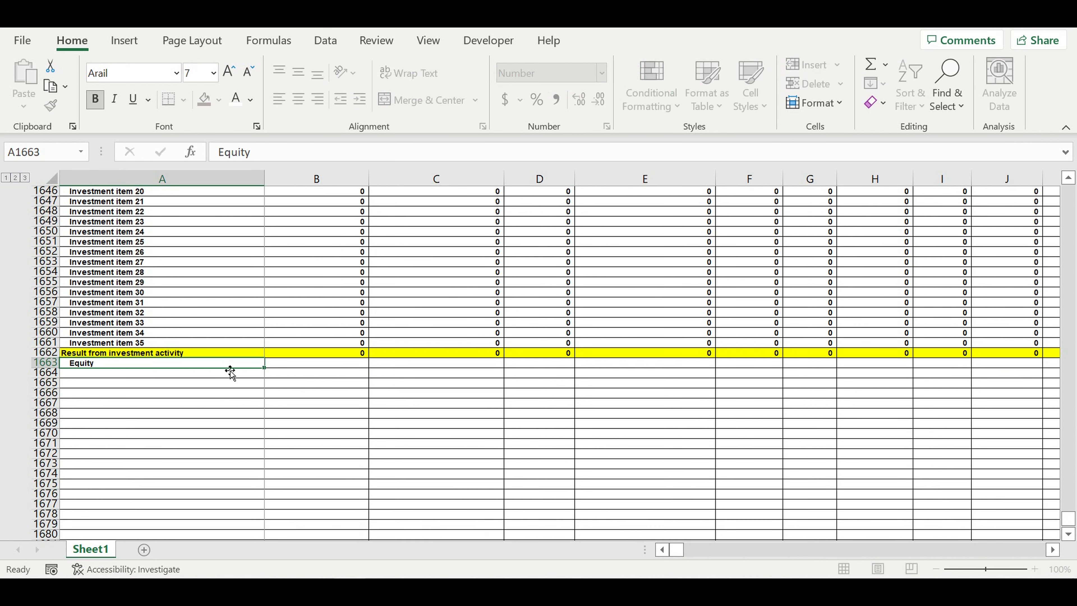
- Format the Equity row 1663 with white text and a light blue fill
{"action": "left_click", "coordinate": [311, 363]}
{"action": "left_click", "coordinate": [48, 363]}
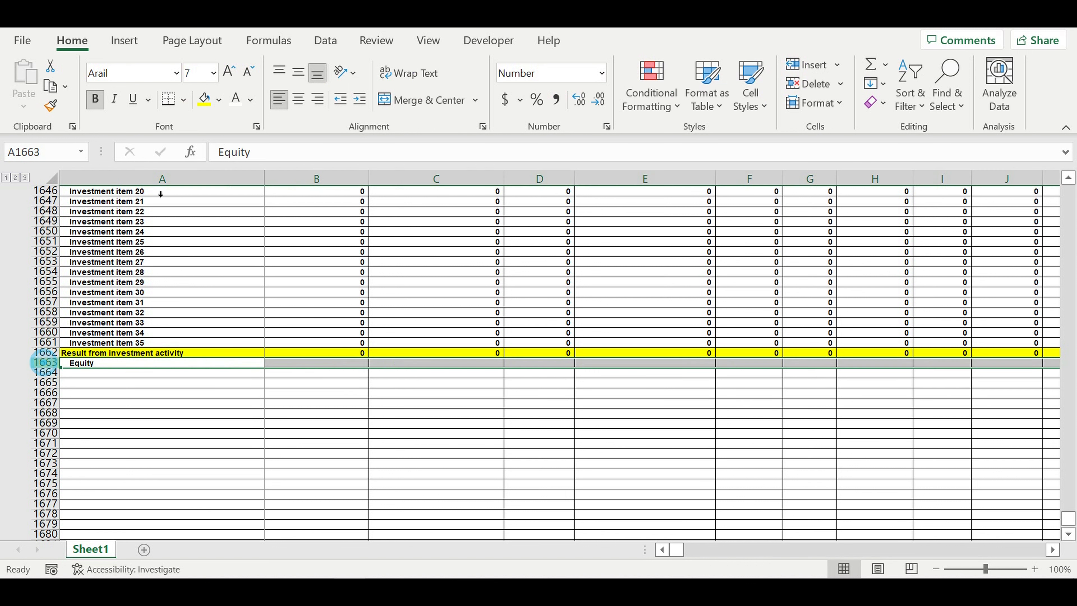
{"action": "left_click", "coordinate": [234, 104]}
{"action": "left_click", "coordinate": [219, 99]}
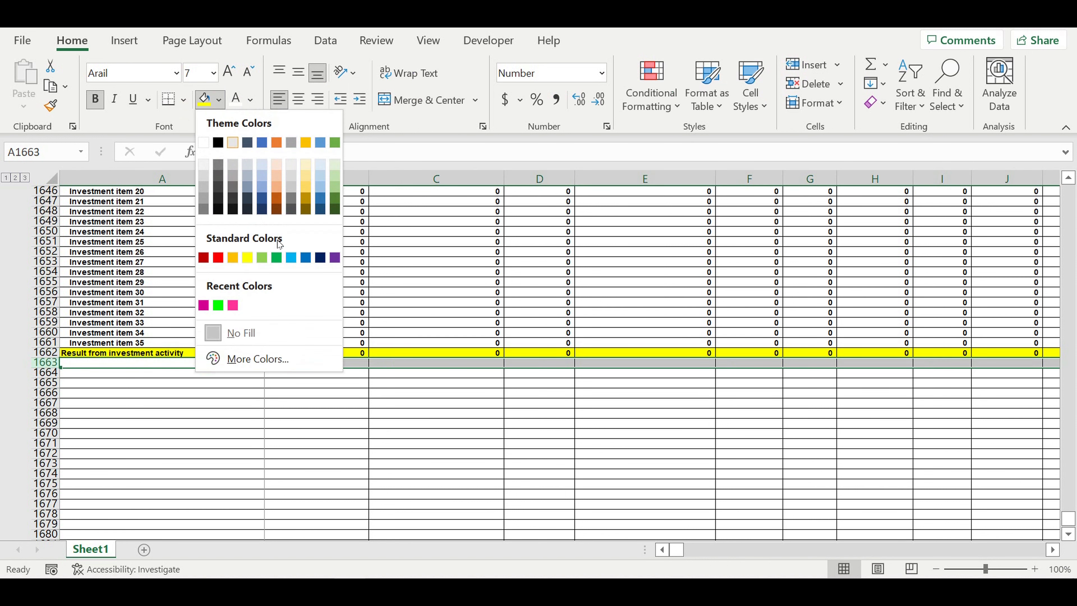
{"action": "left_click", "coordinate": [291, 257]}
{"action": "left_click", "coordinate": [345, 403]}
- Enter 0 as January's equity in B1663 and copy it across all months through column DQ
{"action": "left_click", "coordinate": [337, 362]}
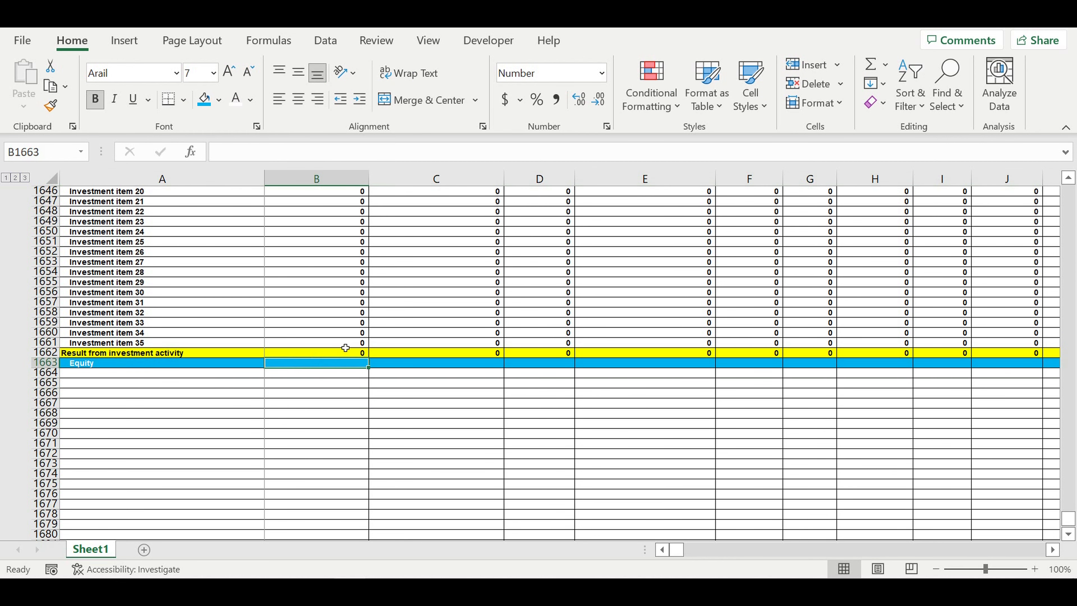
{"action": "left_click", "coordinate": [346, 388]}
{"action": "left_click", "coordinate": [343, 364]}
{"action": "type", "text": "0"}
{"action": "key", "text": "Return"}
{"action": "left_click", "coordinate": [348, 362]}
{"action": "left_click_drag", "start_coordinate": [369, 367], "coordinate": [944, 446]}
{"action": "left_click", "coordinate": [882, 443]}
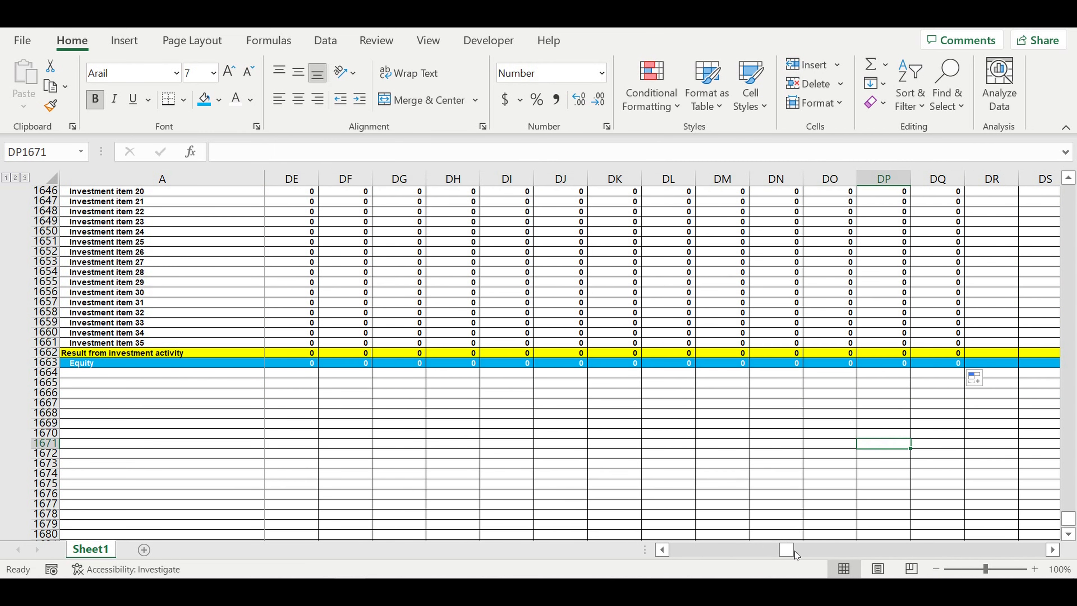
- Link A1664 to the "Loan ($/month)" label in the loan timeline with =A1517
{"action": "left_click_drag", "start_coordinate": [786, 550], "coordinate": [551, 546]}
{"action": "left_click", "coordinate": [88, 373]}
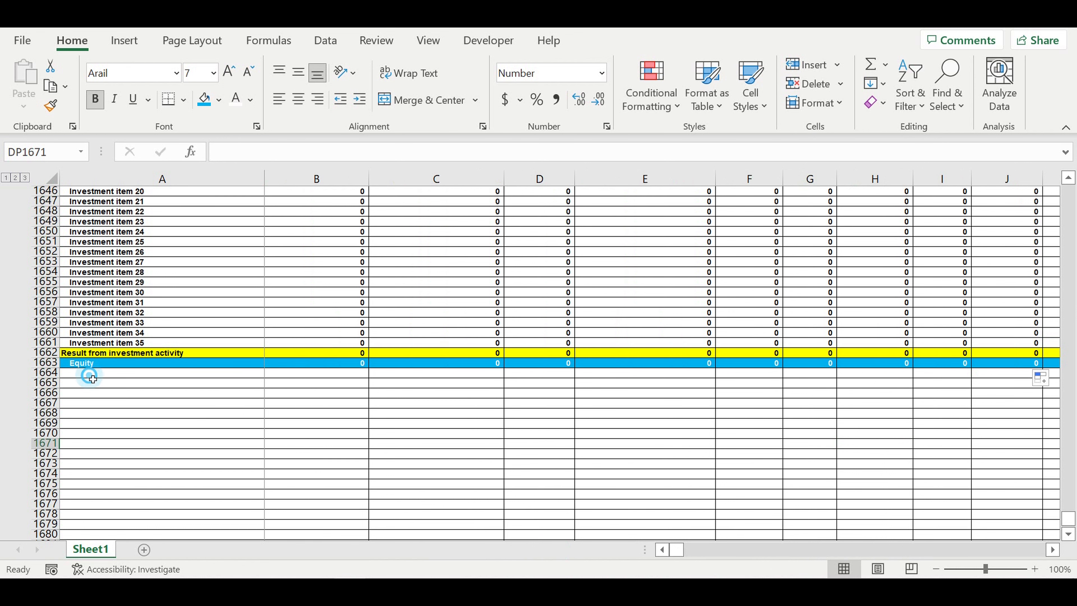
{"action": "type", "text": "="}
{"action": "scroll", "coordinate": [124, 361], "scroll_direction": "up", "scroll_amount": 4}
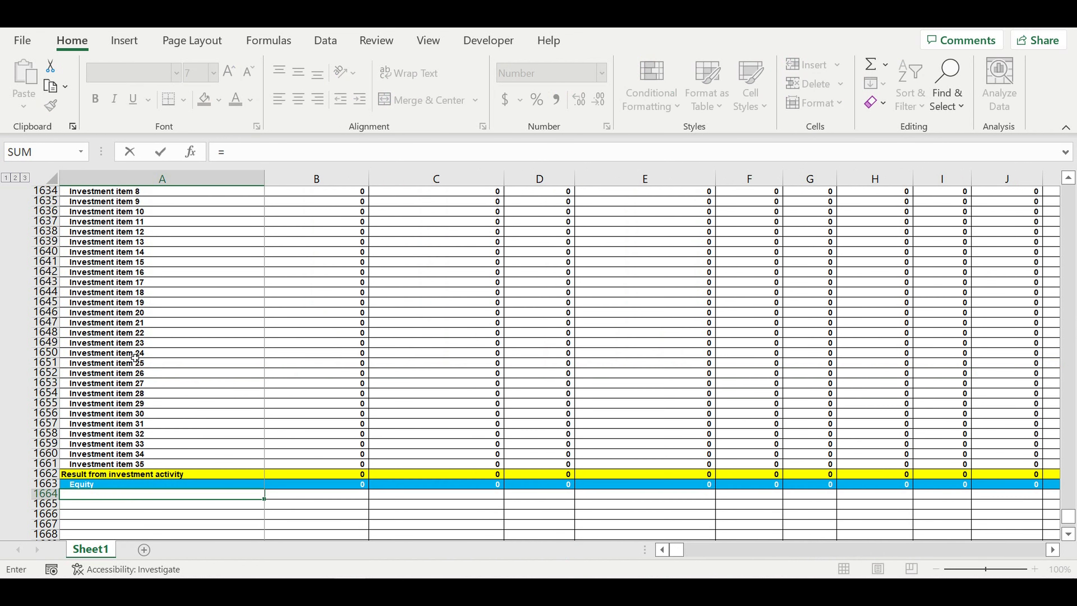
{"action": "scroll", "coordinate": [134, 358], "scroll_direction": "up", "scroll_amount": 20}
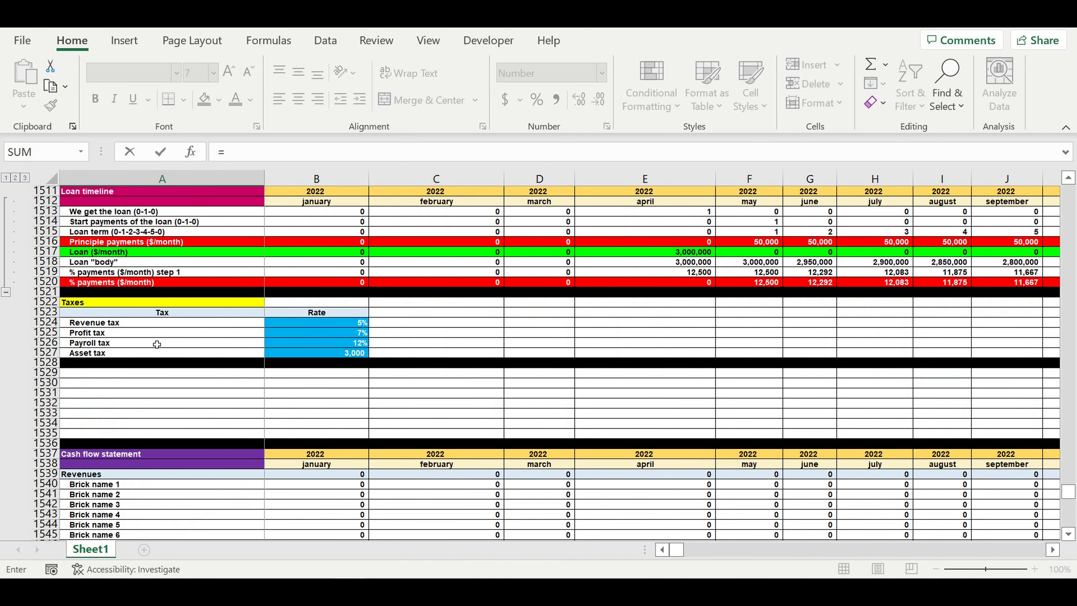
{"action": "left_click", "coordinate": [81, 255]}
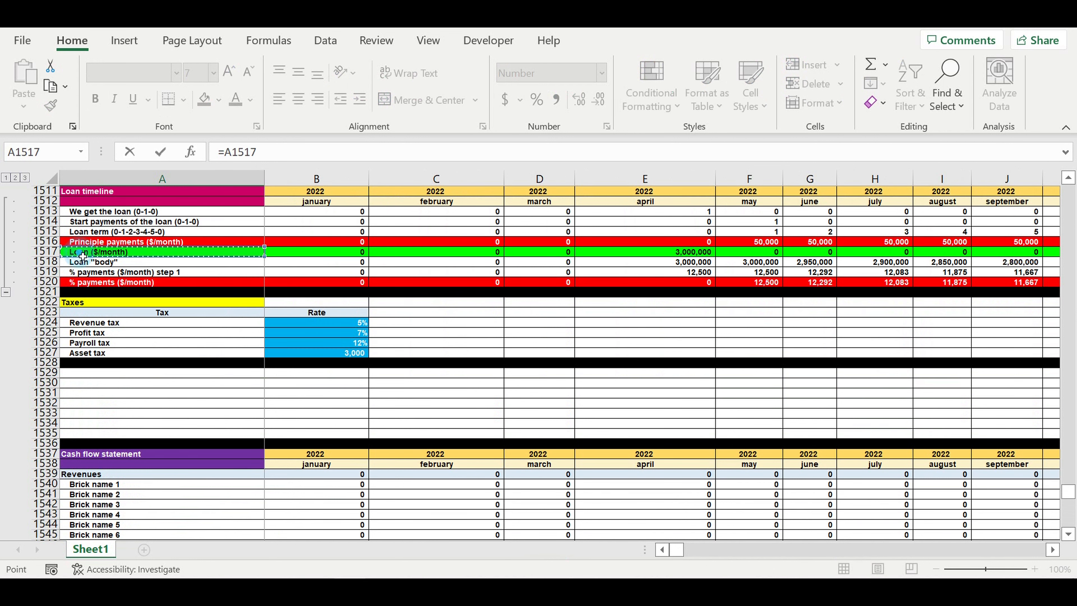
{"action": "key", "text": "Return"}
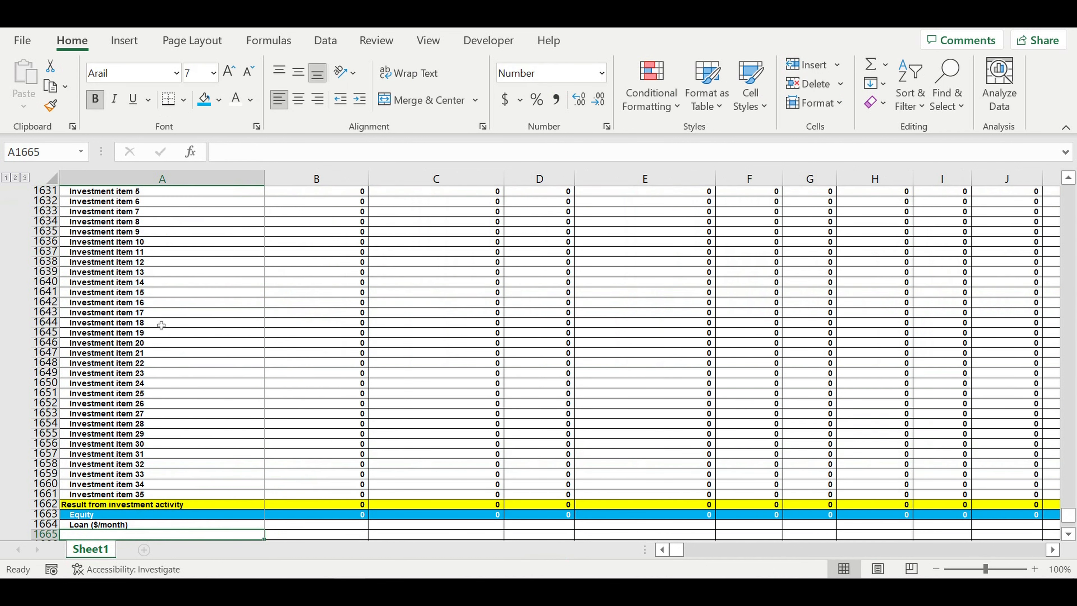
- Link A1665 to the "Principle payments ($/month)" label in the loan timeline with =A1516
{"action": "type", "text": "="}
{"action": "scroll", "coordinate": [177, 340], "scroll_direction": "up", "scroll_amount": 20}
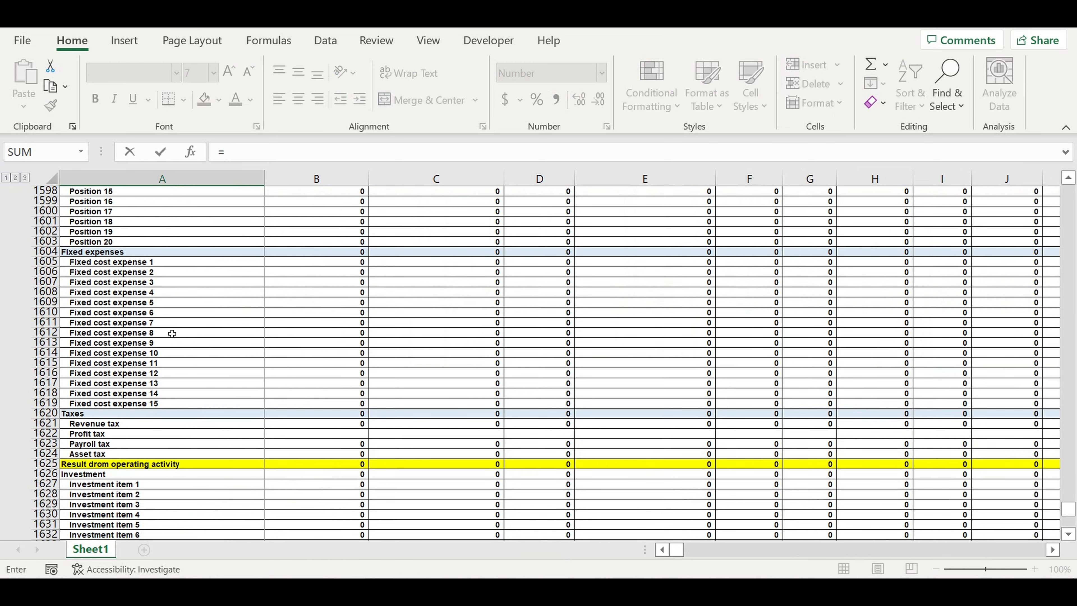
{"action": "scroll", "coordinate": [166, 325], "scroll_direction": "up", "scroll_amount": 3}
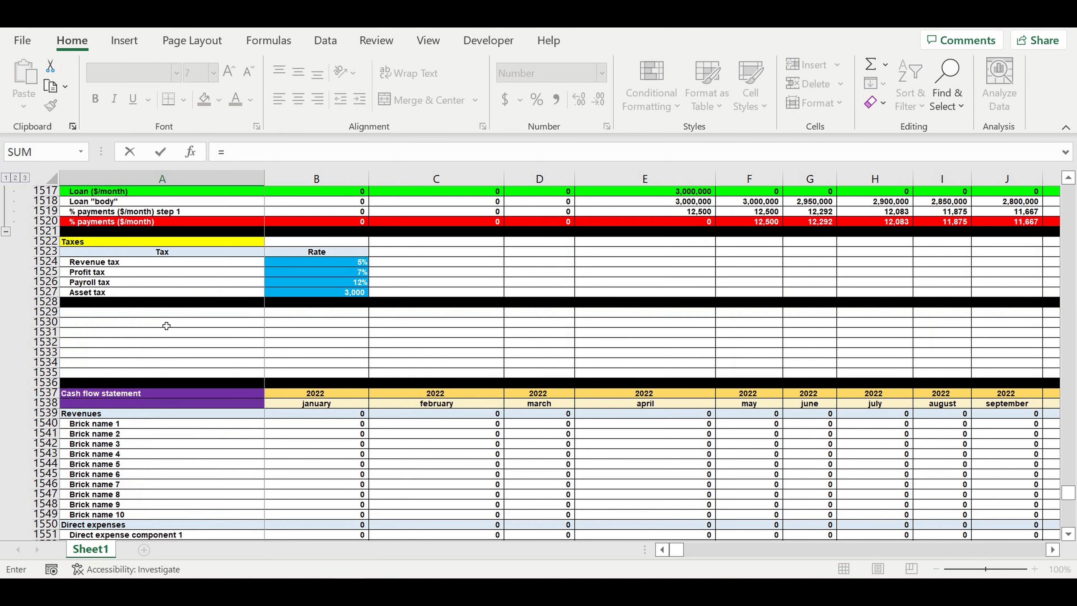
{"action": "scroll", "coordinate": [165, 324], "scroll_direction": "up", "scroll_amount": 5}
{"action": "left_click", "coordinate": [93, 333]}
{"action": "key", "text": "Return"}
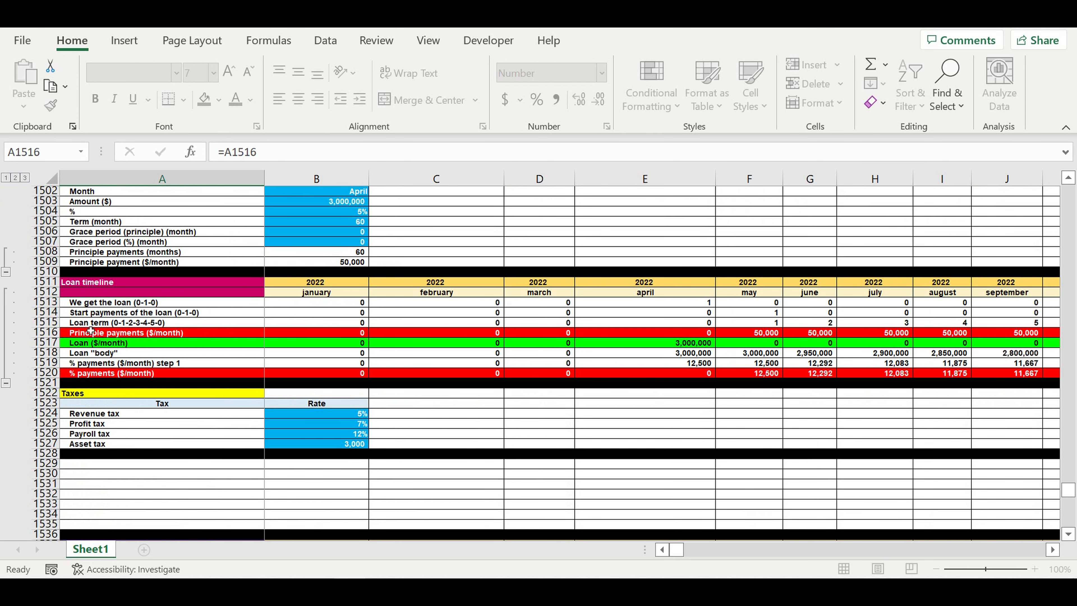
- Link A1666 to the "% payments ($/month)" label in the loan timeline with =A1520
{"action": "type", "text": "="}
{"action": "scroll", "coordinate": [154, 334], "scroll_direction": "up", "scroll_amount": 20}
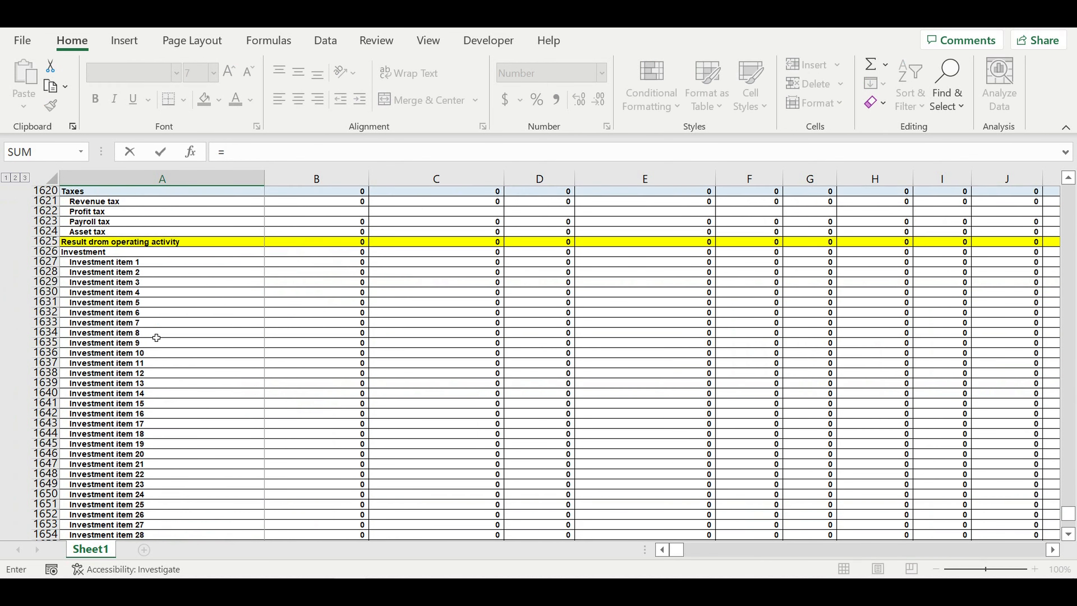
{"action": "scroll", "coordinate": [153, 333], "scroll_direction": "up", "scroll_amount": 16}
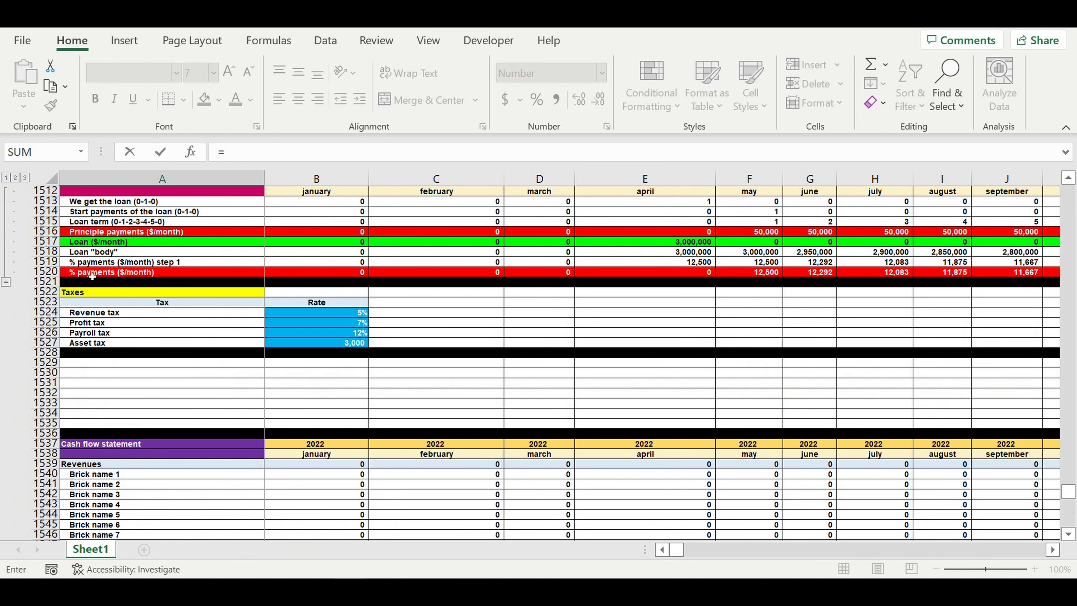
{"action": "left_click", "coordinate": [92, 276]}
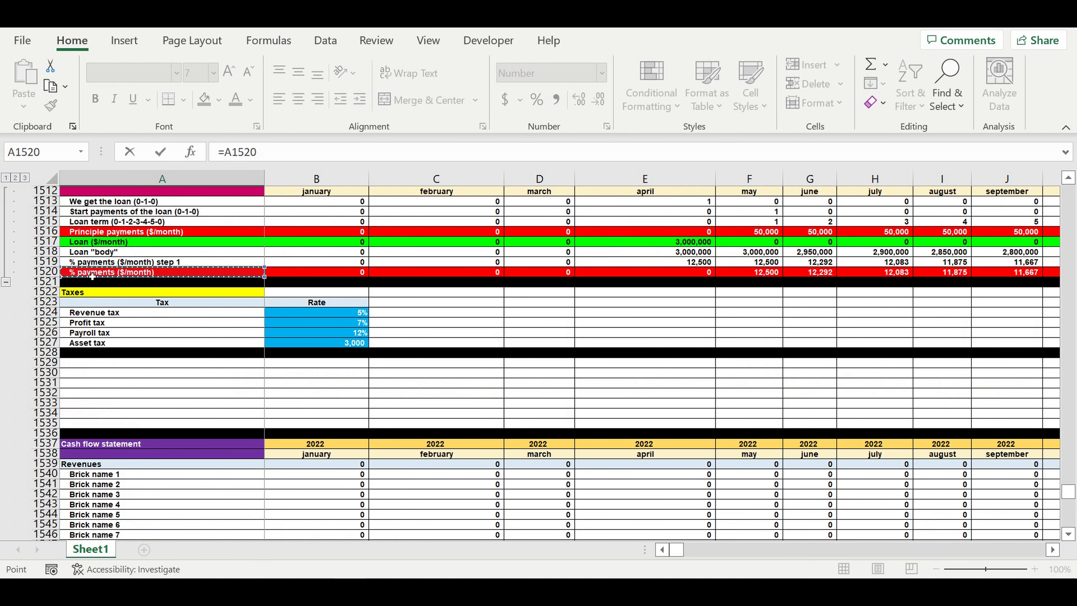
{"action": "key", "text": "Return"}
{"action": "scroll", "coordinate": [187, 352], "scroll_direction": "down", "scroll_amount": 4}
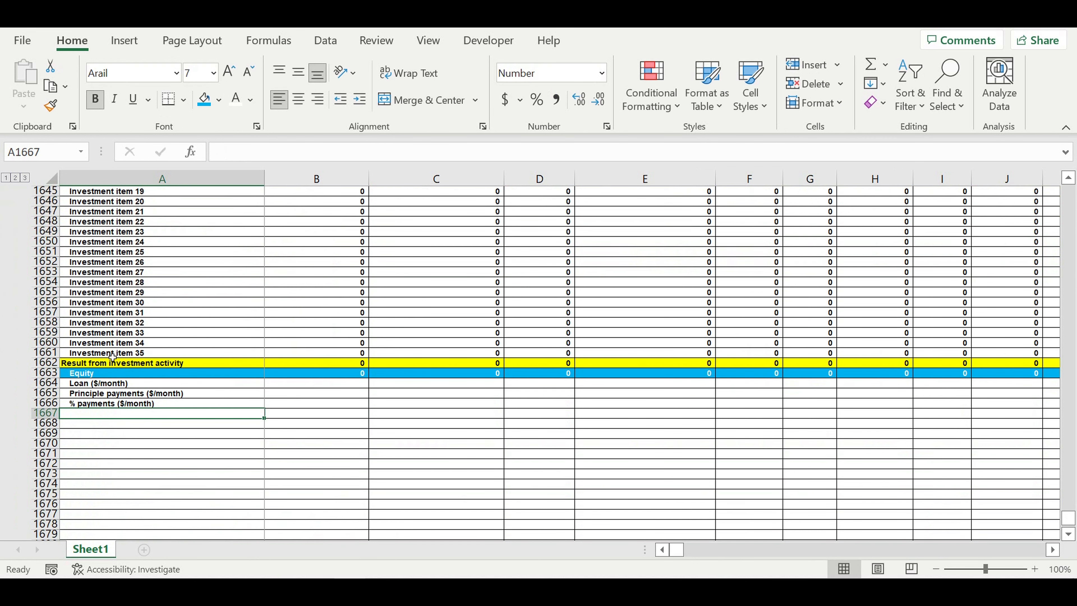
- Copy the loan, principle and % payment links from A1664:A1666 into column B, right-aligned without indent
{"action": "left_click_drag", "start_coordinate": [93, 382], "coordinate": [135, 403]}
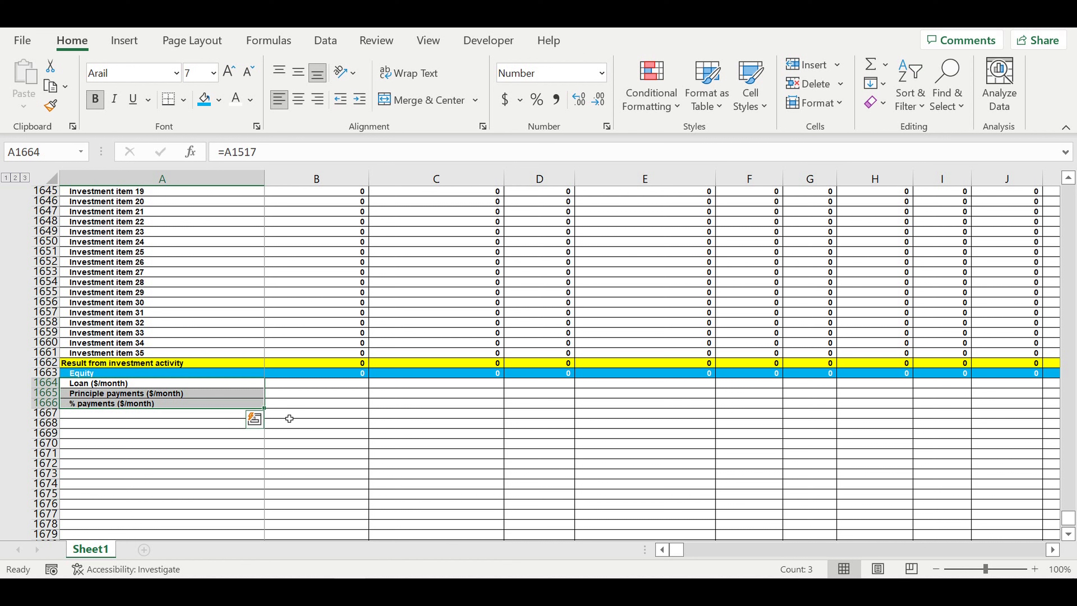
{"action": "left_click_drag", "start_coordinate": [266, 412], "coordinate": [333, 403]}
{"action": "left_click", "coordinate": [333, 385]}
{"action": "left_click", "coordinate": [318, 99]}
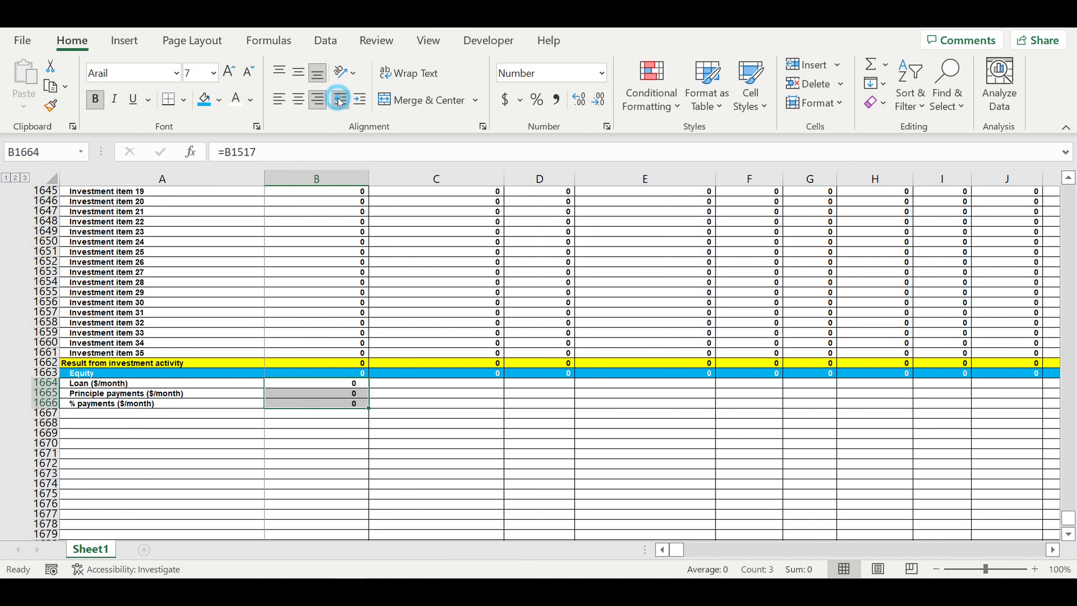
{"action": "left_click", "coordinate": [495, 353]}
- Label A1667 "Result from financing activity" and remove its indent
{"action": "left_click", "coordinate": [163, 415]}
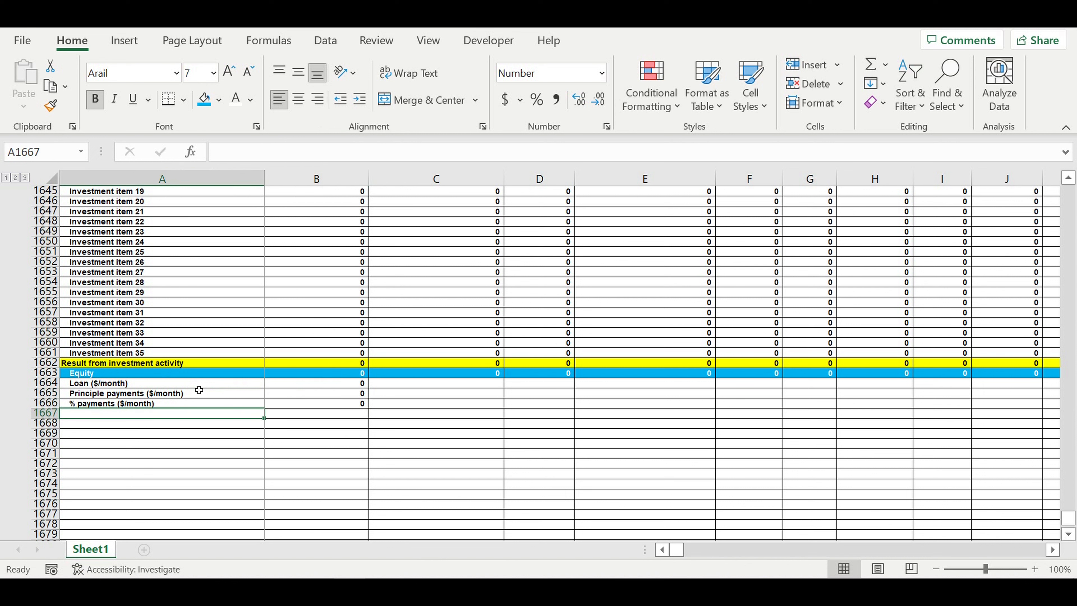
{"action": "type", "text": "Result from"}
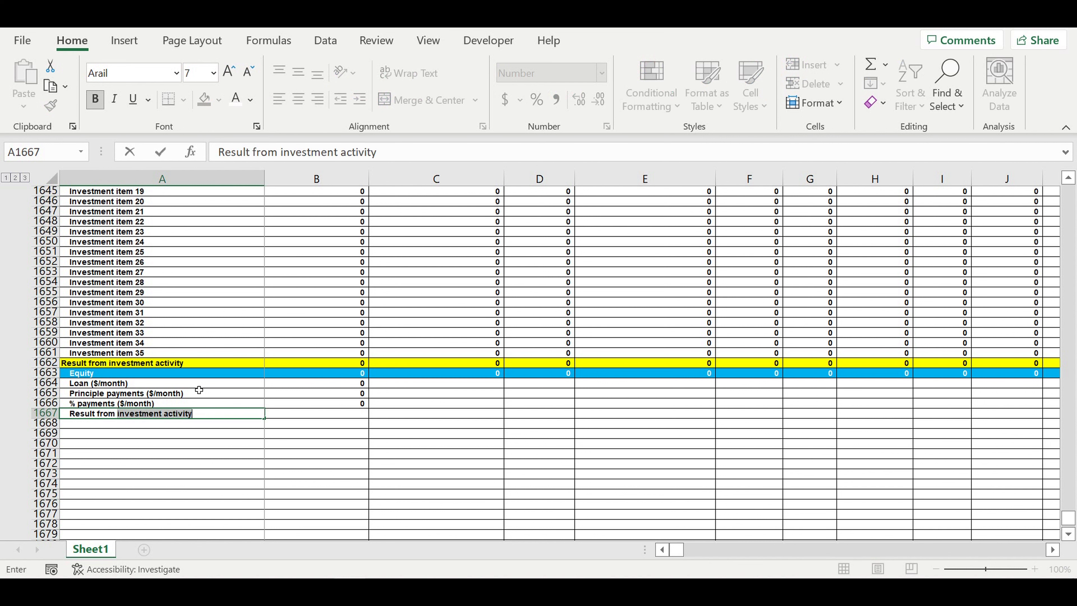
{"action": "type", "text": " financing activity"}
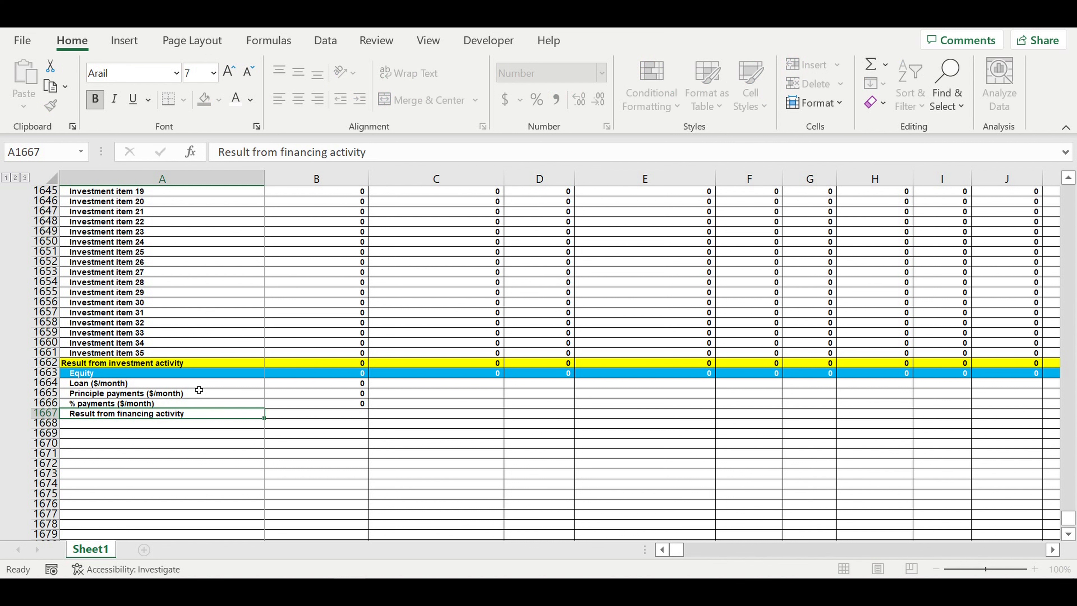
{"action": "key", "text": "Return"}
{"action": "left_click", "coordinate": [130, 415]}
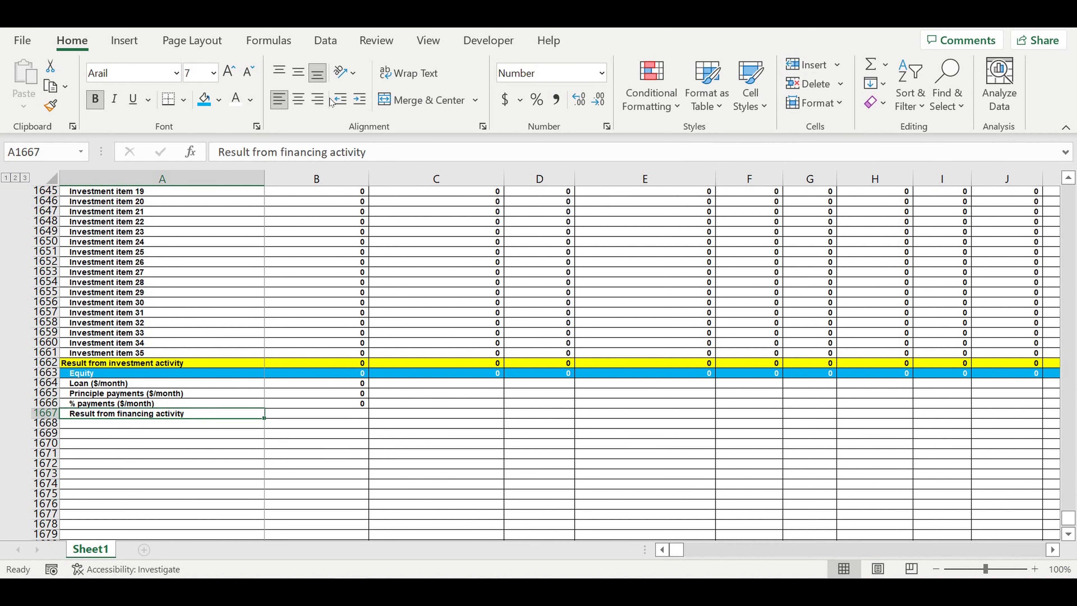
{"action": "left_click", "coordinate": [340, 99]}
- Fill the whole row 1667 with yellow
{"action": "left_click", "coordinate": [46, 413]}
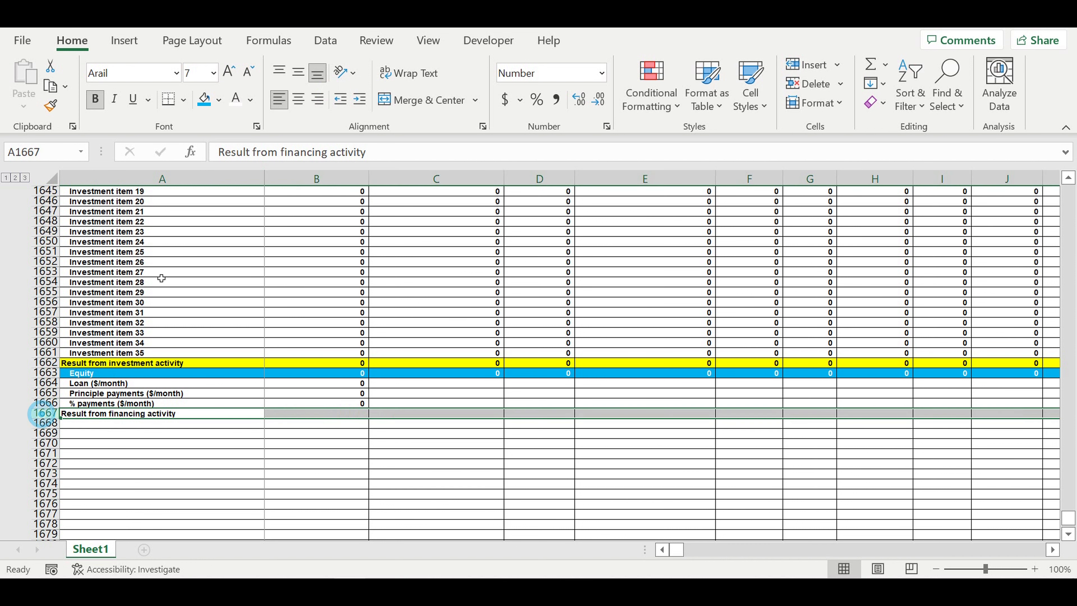
{"action": "left_click", "coordinate": [218, 99]}
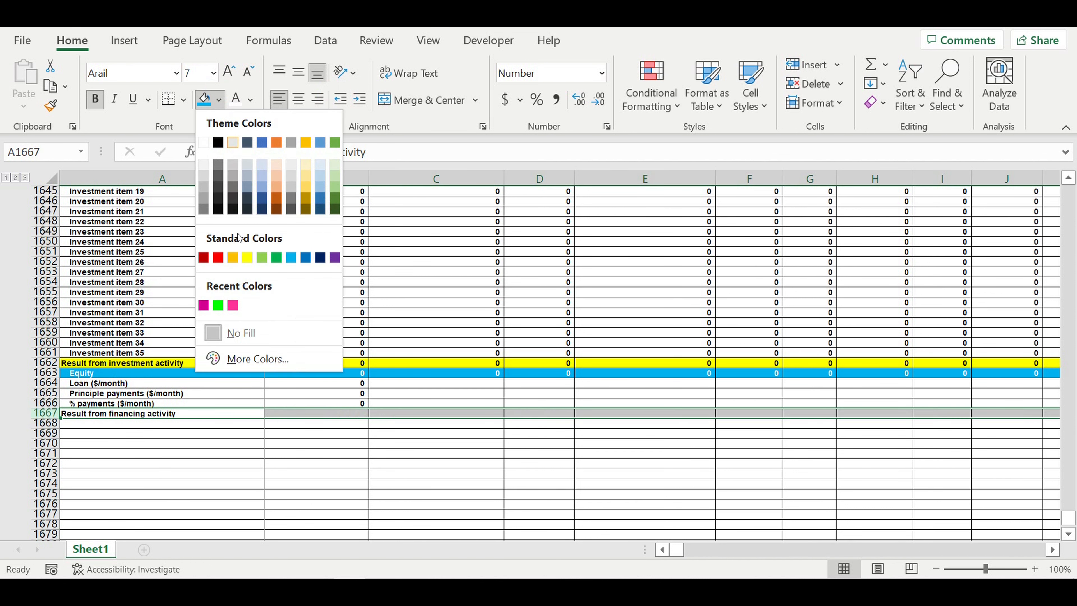
{"action": "left_click", "coordinate": [247, 258]}
- Calculate January's financing result in B1667 as equity plus loan minus both payments with =B1663+B1664-B1666-B1665
{"action": "left_click", "coordinate": [341, 413]}
{"action": "type", "text": "="}
{"action": "left_click", "coordinate": [346, 375]}
{"action": "type", "text": "+"}
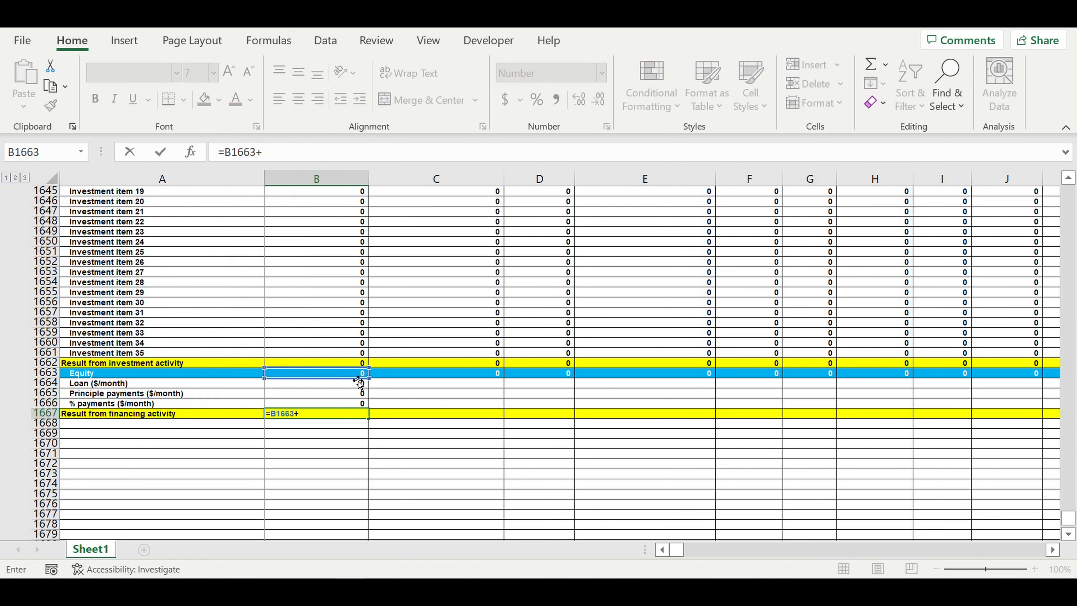
{"action": "left_click", "coordinate": [324, 388]}
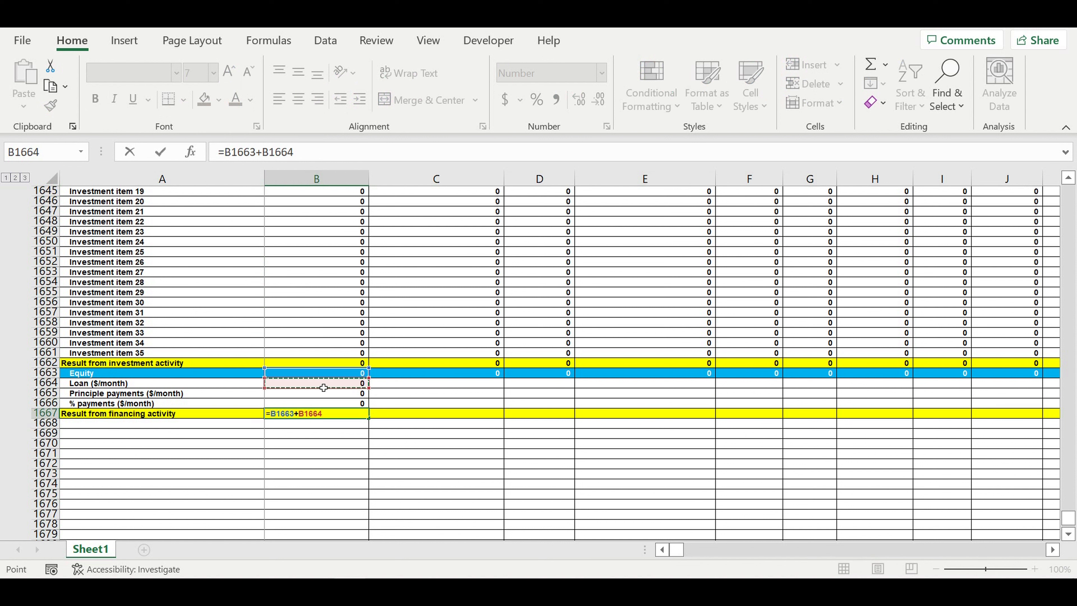
{"action": "type", "text": "-"}
{"action": "left_click", "coordinate": [344, 397]}
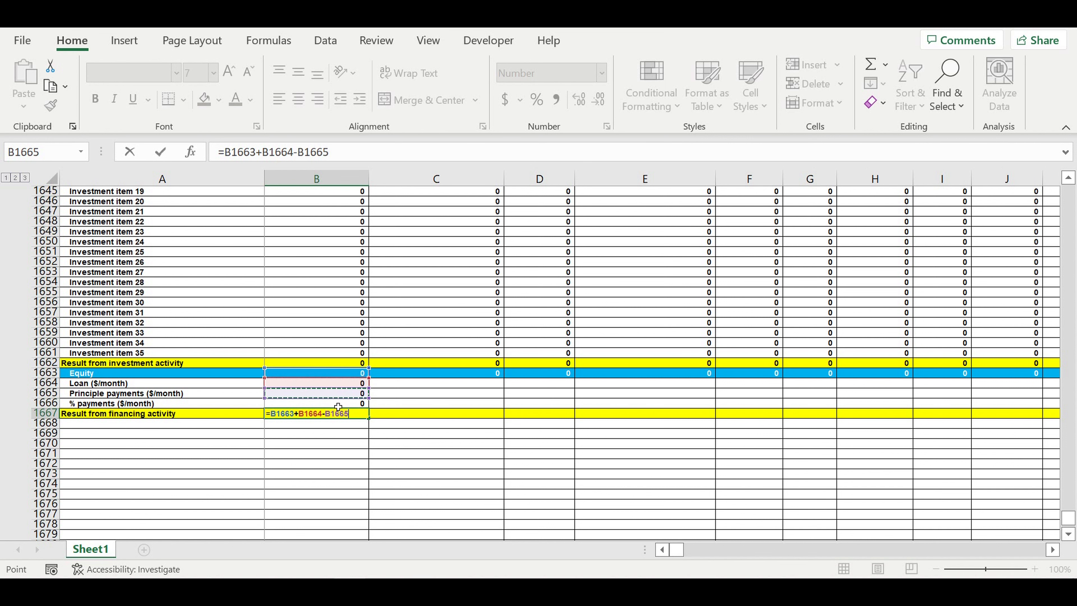
{"action": "left_click", "coordinate": [338, 405]}
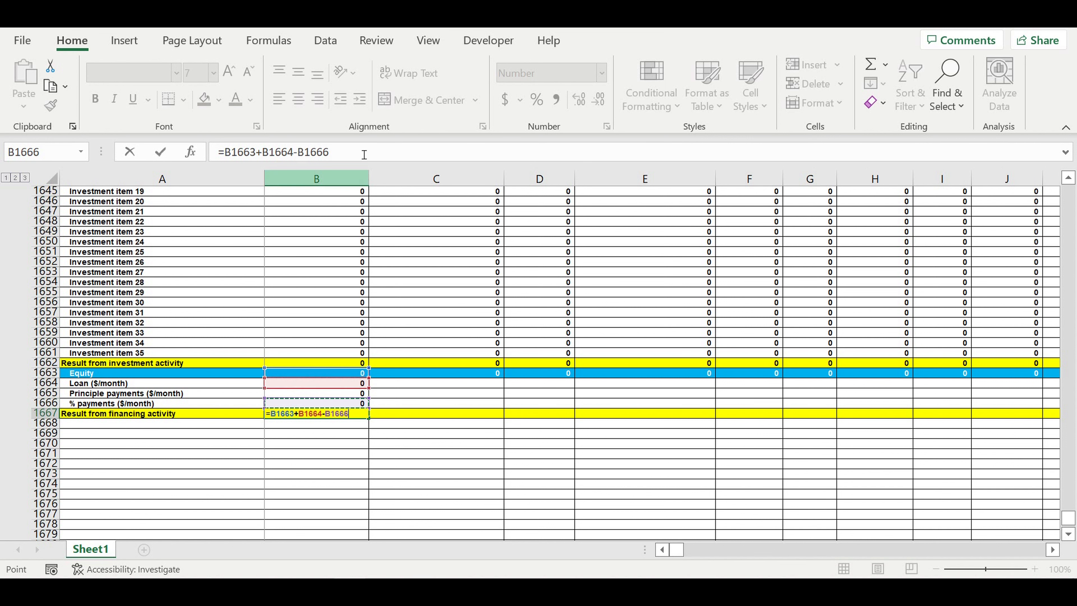
{"action": "left_click", "coordinate": [303, 157]}
{"action": "left_click", "coordinate": [333, 153]}
{"action": "type", "text": "-"}
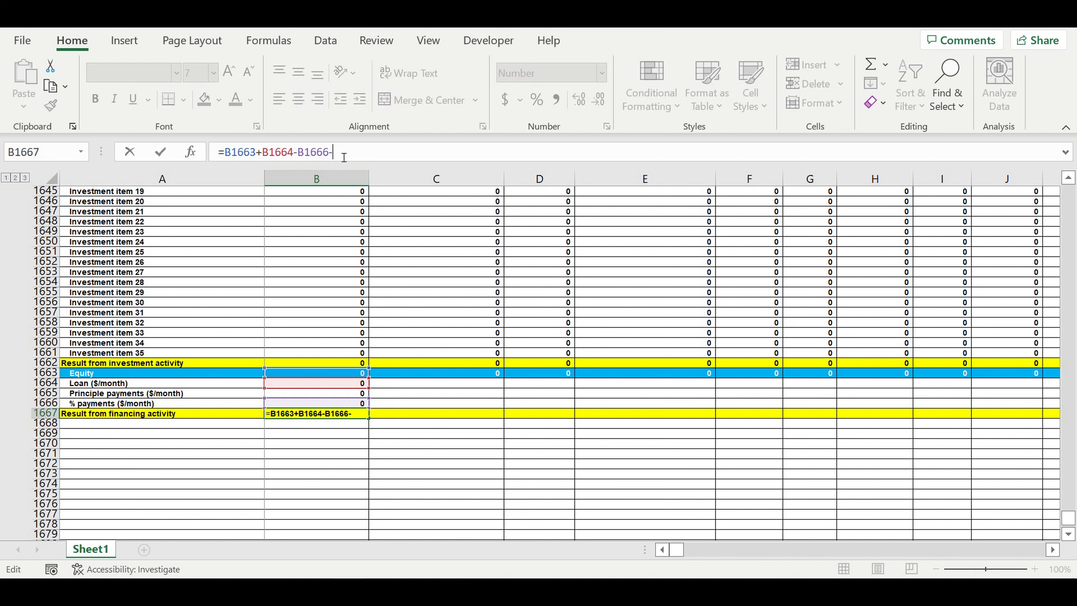
{"action": "left_click", "coordinate": [336, 395]}
{"action": "key", "text": "Return"}
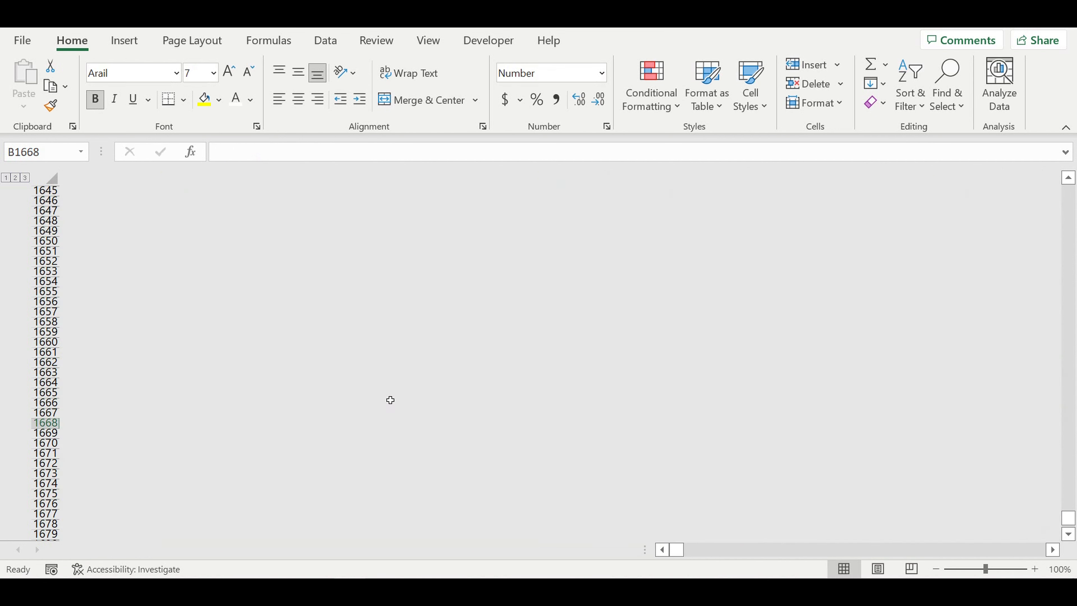
- Copy the loan, payment and financing result formulas in B1664:B1667 across all months through column DQ
{"action": "left_click_drag", "start_coordinate": [344, 387], "coordinate": [911, 413]}
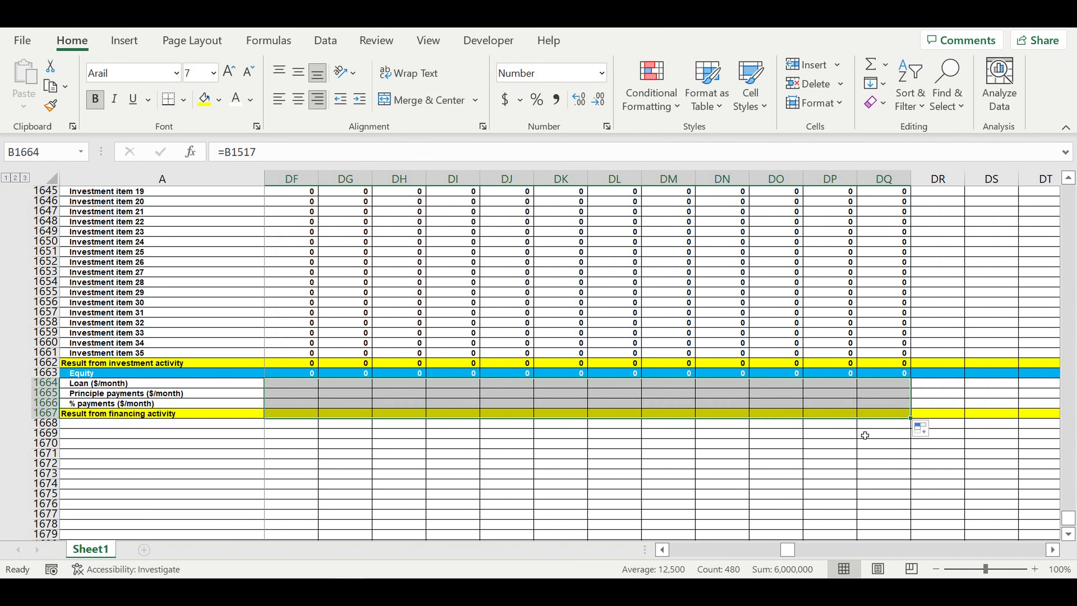
{"action": "left_click", "coordinate": [818, 459]}
{"action": "left_click_drag", "start_coordinate": [787, 550], "coordinate": [604, 556]}
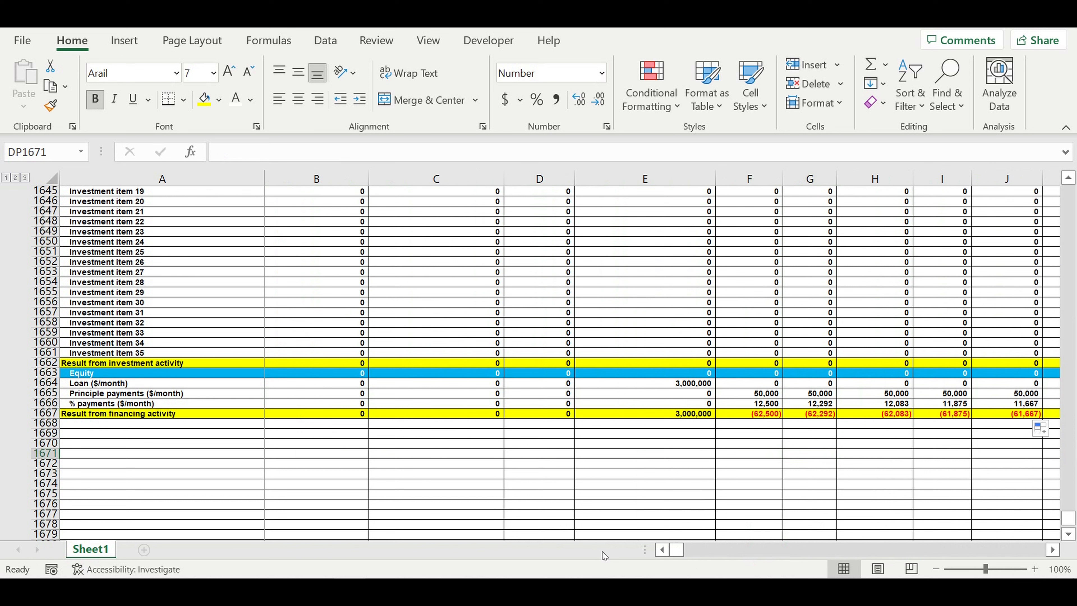
- Label A1668 "Cash balance at the beginning of period"
{"action": "left_click", "coordinate": [122, 453]}
{"action": "left_click", "coordinate": [174, 424]}
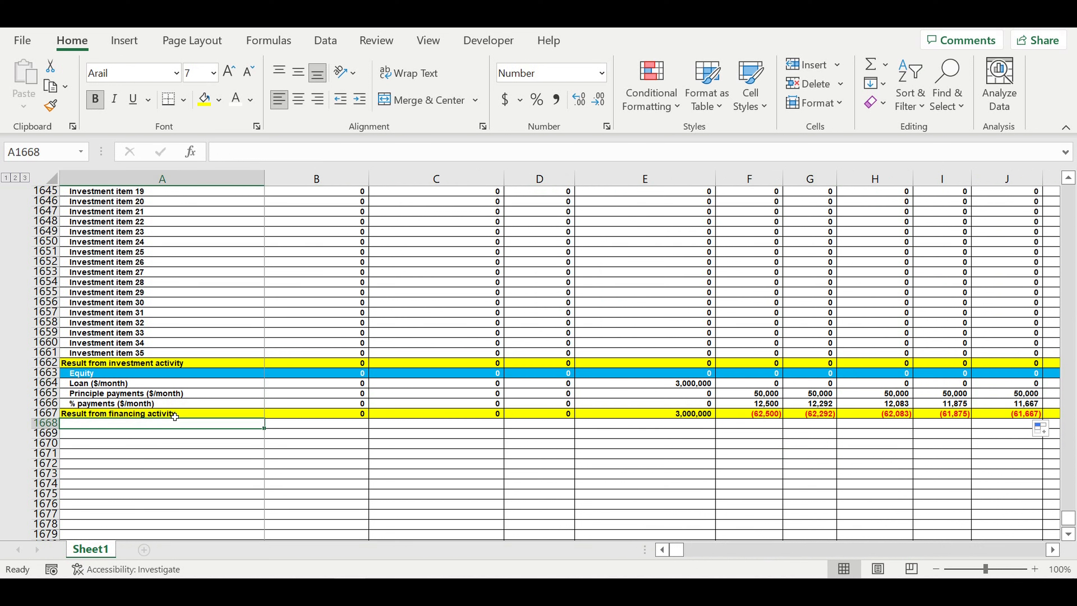
{"action": "type", "text": "Cas"}
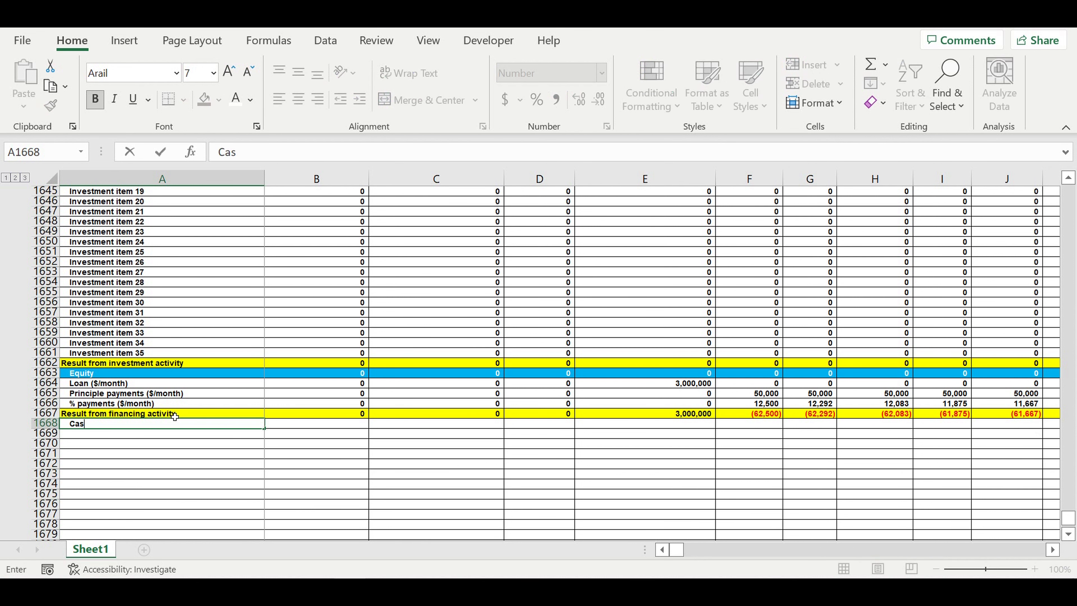
{"action": "type", "text": "hbalance at the"}
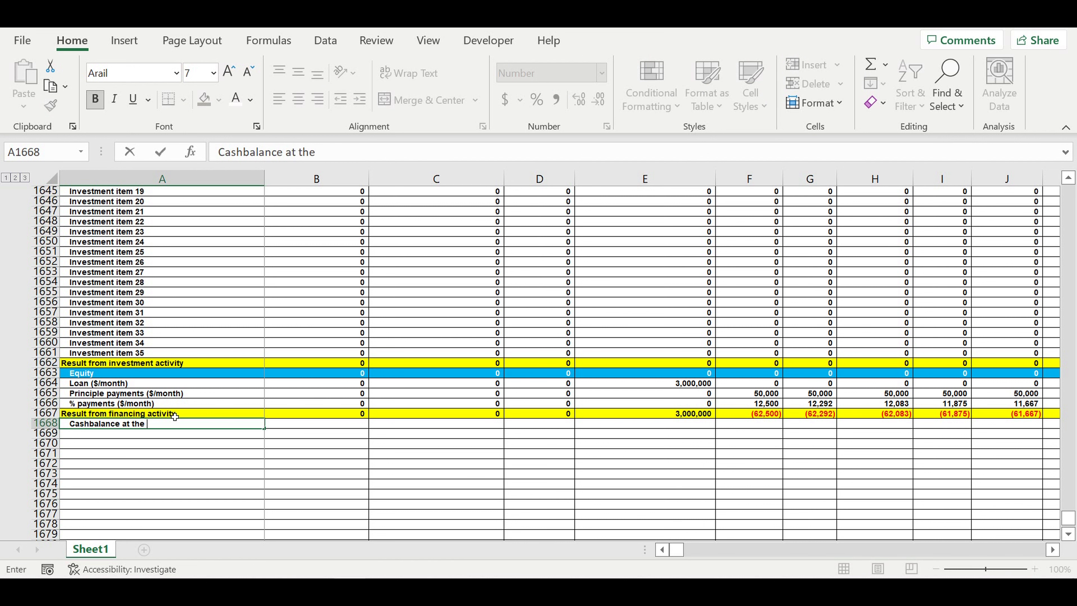
{"action": "type", "text": " beginning of period"}
{"action": "key", "text": "Return"}
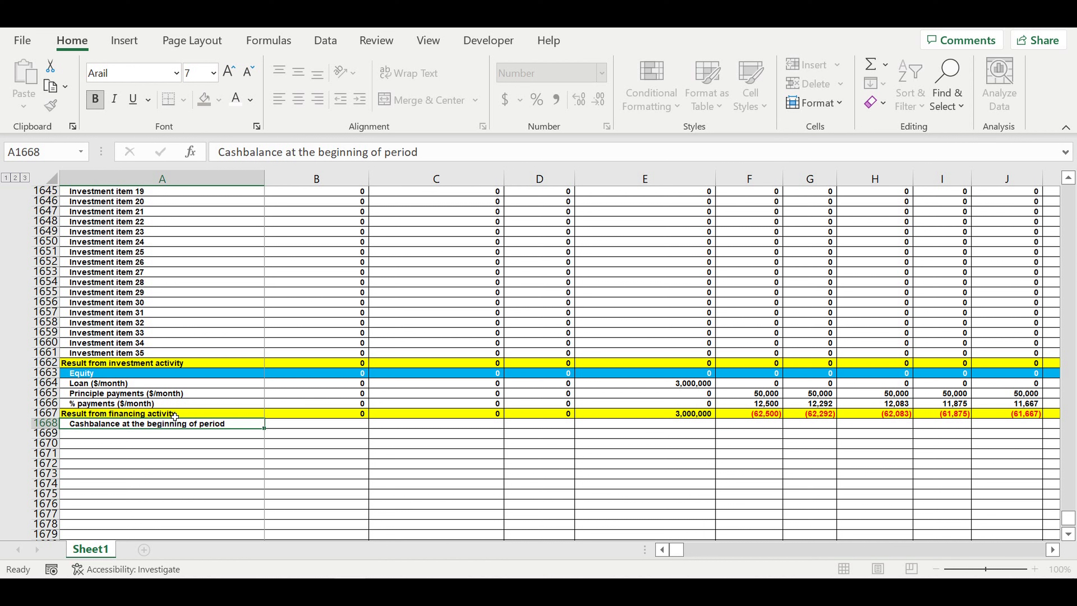
{"action": "left_click", "coordinate": [169, 423]}
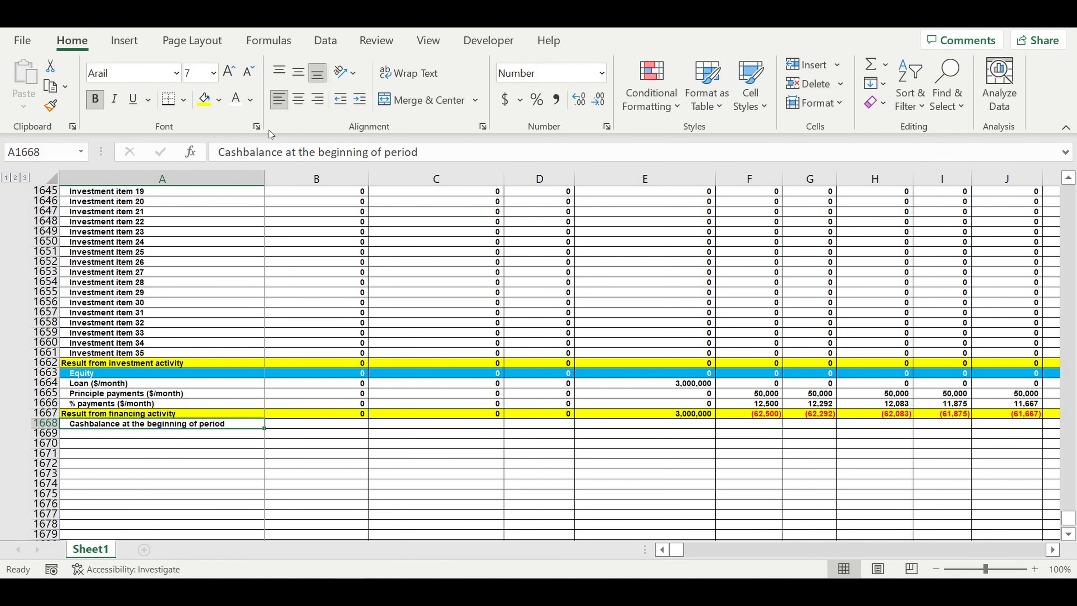
{"action": "left_click", "coordinate": [246, 157]}
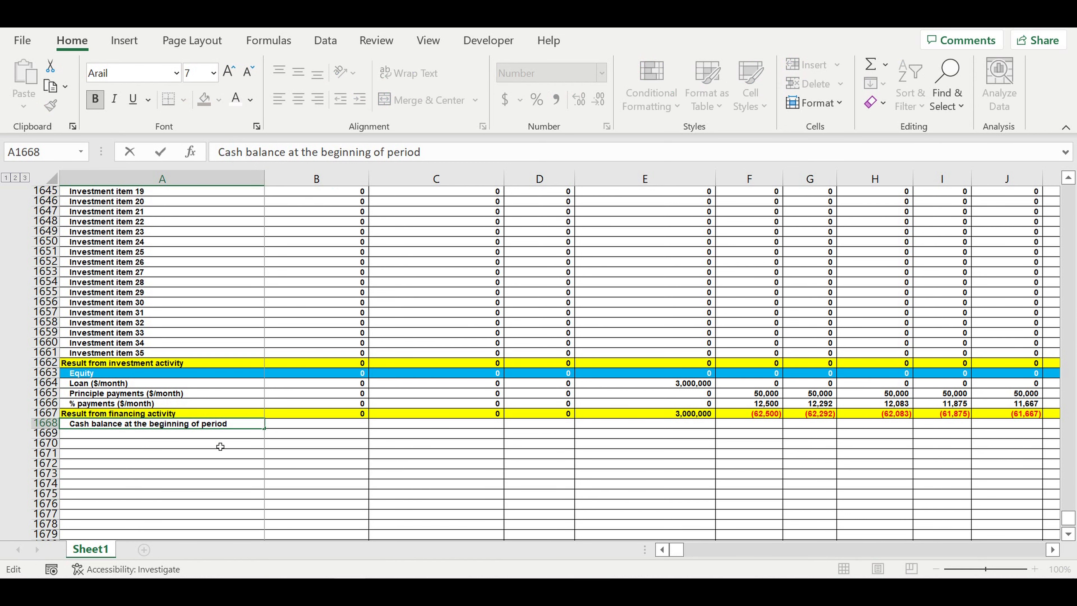
{"action": "left_click", "coordinate": [217, 443]}
- Copy the A1668 label down to A1669 and reword it as "Cash balance at the end of period"
{"action": "left_click", "coordinate": [235, 424]}
{"action": "left_click_drag", "start_coordinate": [263, 428], "coordinate": [266, 441]}
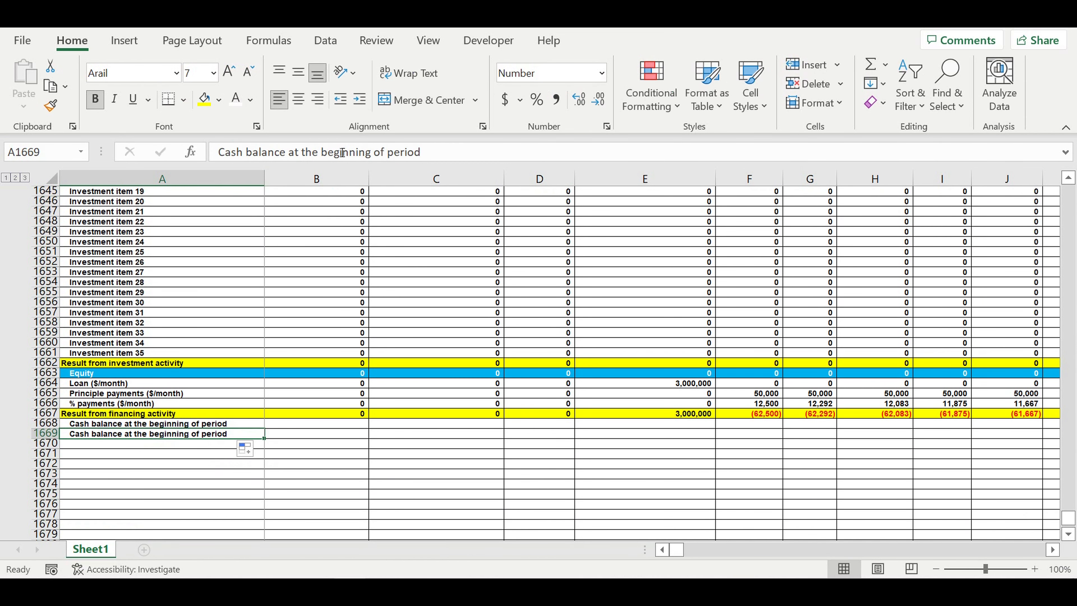
{"action": "left_click", "coordinate": [330, 154]}
{"action": "left_click_drag", "start_coordinate": [321, 153], "coordinate": [367, 152]}
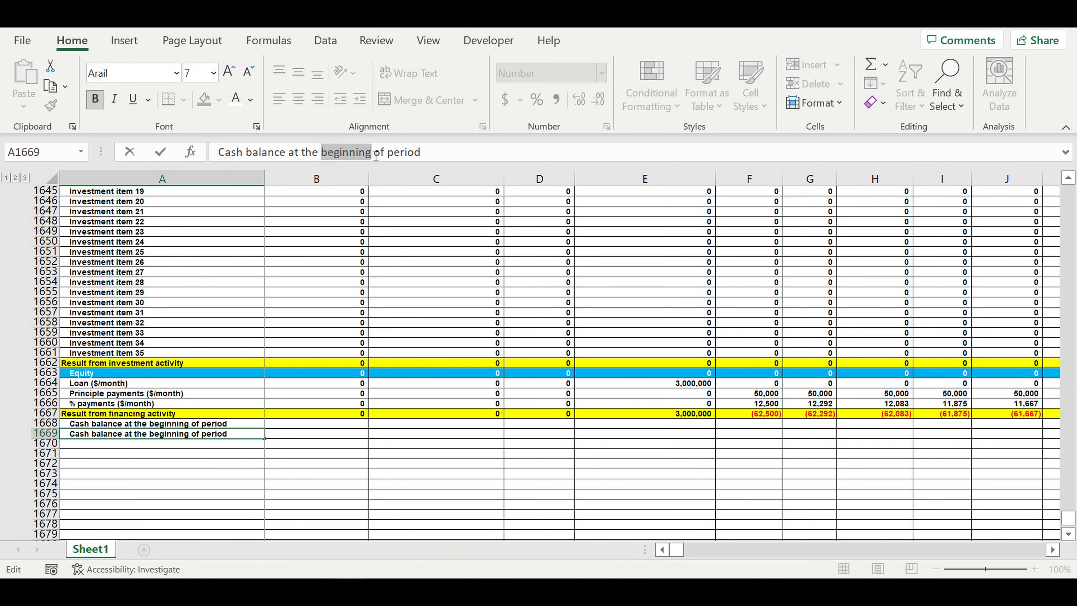
{"action": "type", "text": "end"}
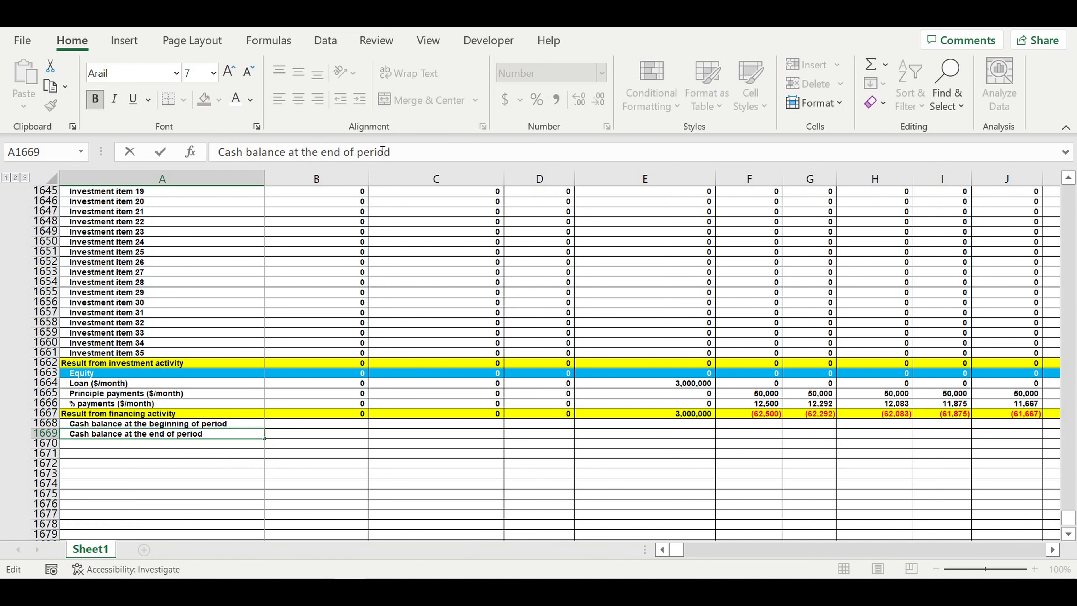
{"action": "key", "text": "Return"}
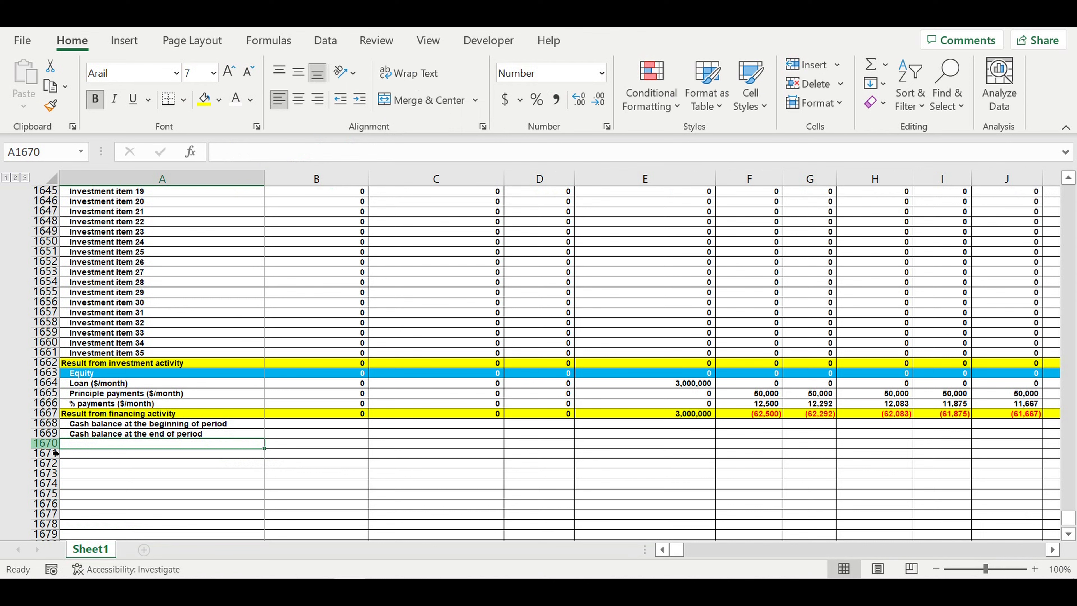
- Fill the whole row 1670 with black to close off the cash flow statement
{"action": "left_click", "coordinate": [47, 444]}
{"action": "left_click", "coordinate": [218, 100]}
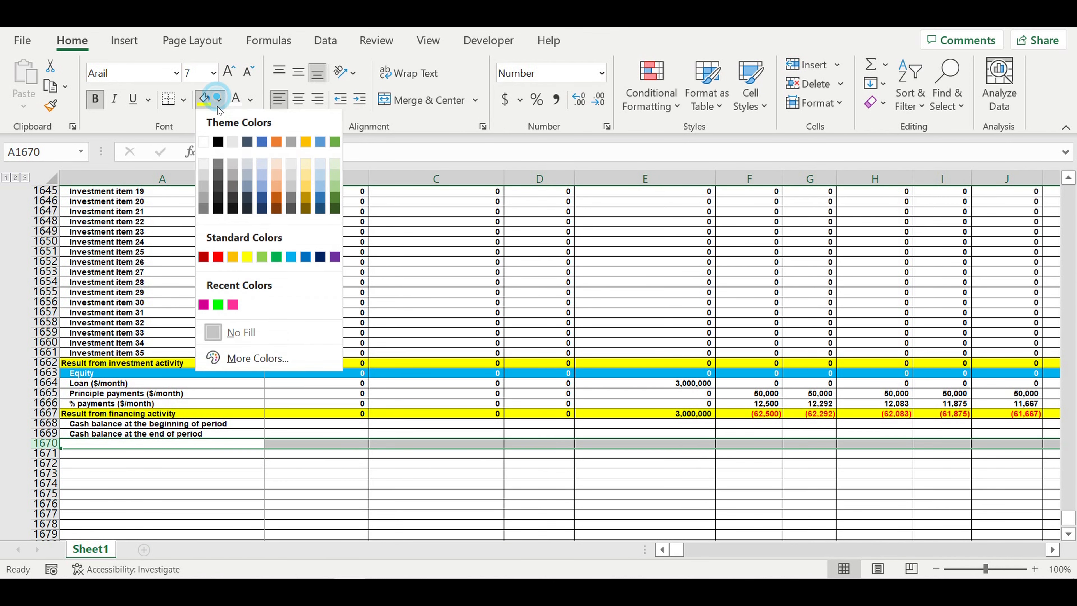
{"action": "left_click", "coordinate": [218, 141]}
{"action": "left_click", "coordinate": [377, 482]}
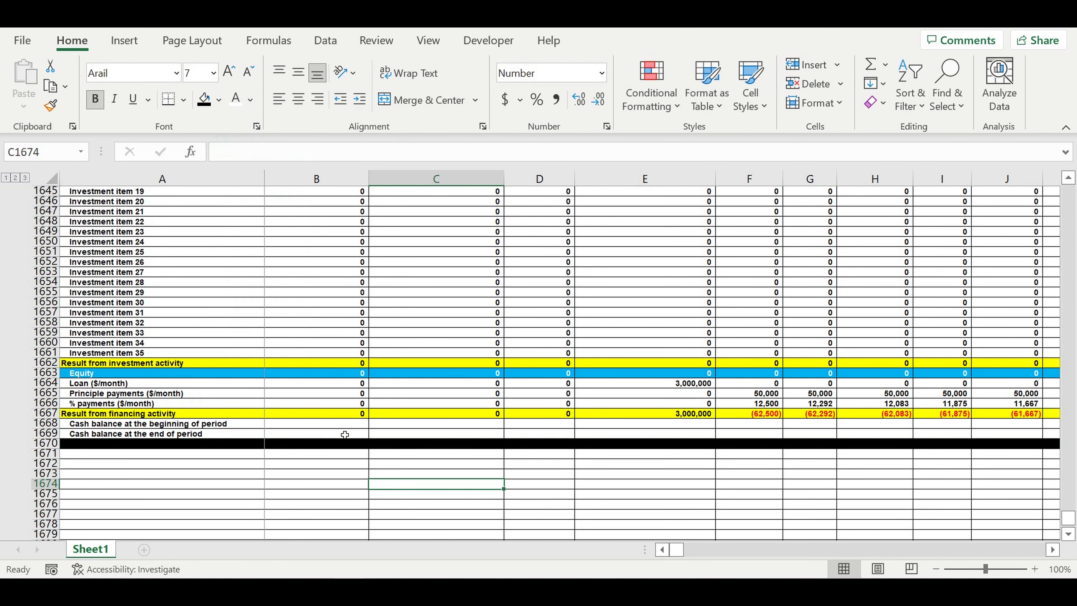
- Enter 0 as January's cash balance at the beginning of period in B1668
{"action": "left_click", "coordinate": [344, 425]}
{"action": "type", "text": "0"}
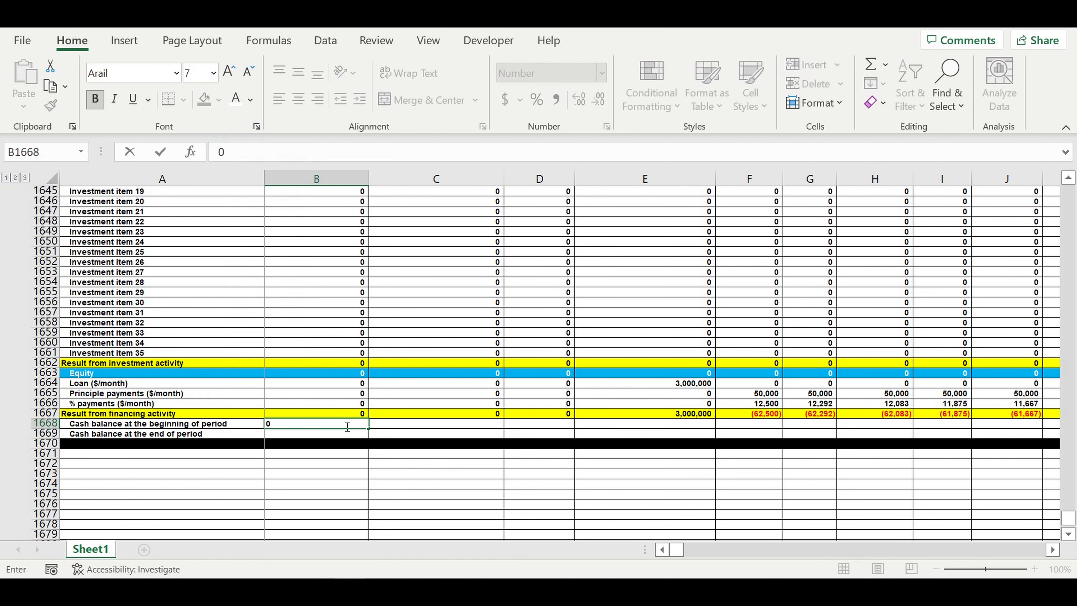
{"action": "key", "text": "Return"}
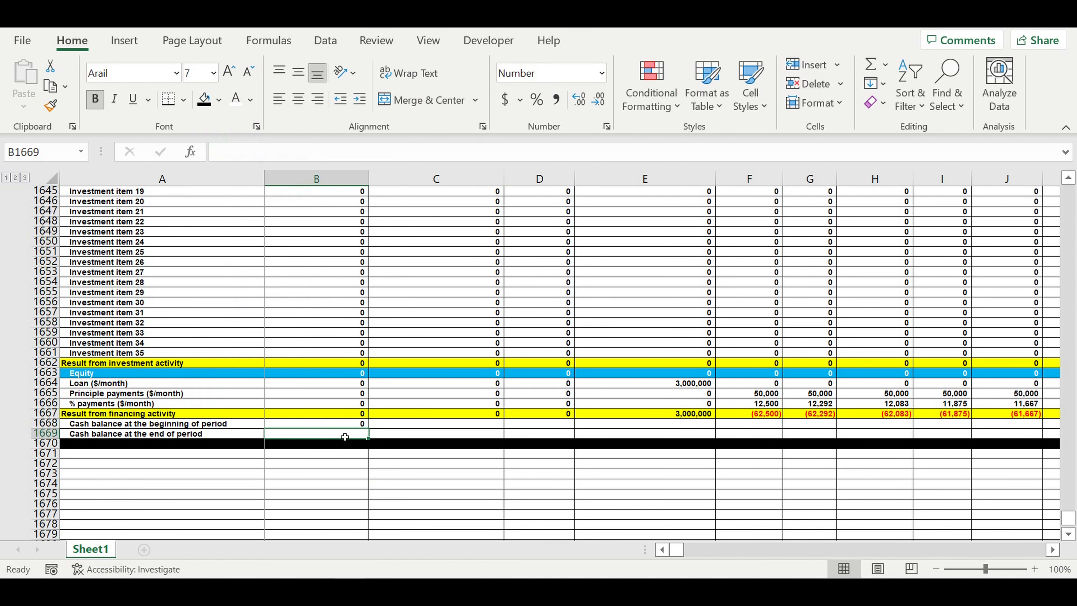
- Calculate January's cash balance at the end of period in B1669 with =B1625+B1662+B1667+B1668
{"action": "type", "text": "="}
{"action": "scroll", "coordinate": [401, 431], "scroll_direction": "up", "scroll_amount": 3}
{"action": "scroll", "coordinate": [401, 432], "scroll_direction": "up", "scroll_amount": 10}
{"action": "left_click", "coordinate": [342, 388]}
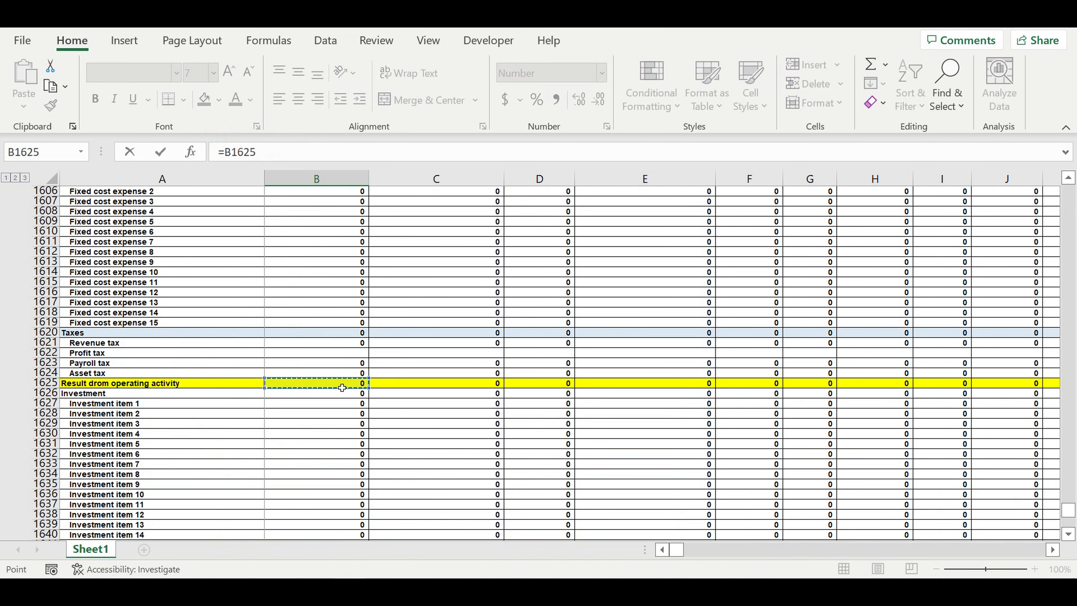
{"action": "type", "text": "+"}
{"action": "scroll", "coordinate": [390, 432], "scroll_direction": "down", "scroll_amount": 7}
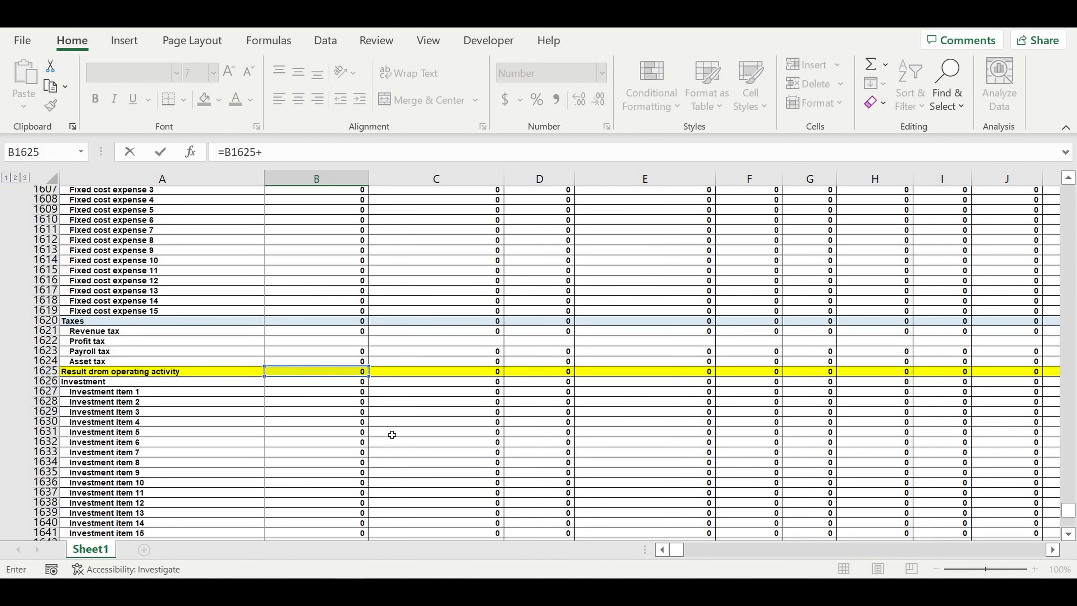
{"action": "scroll", "coordinate": [332, 424], "scroll_direction": "down", "scroll_amount": 4}
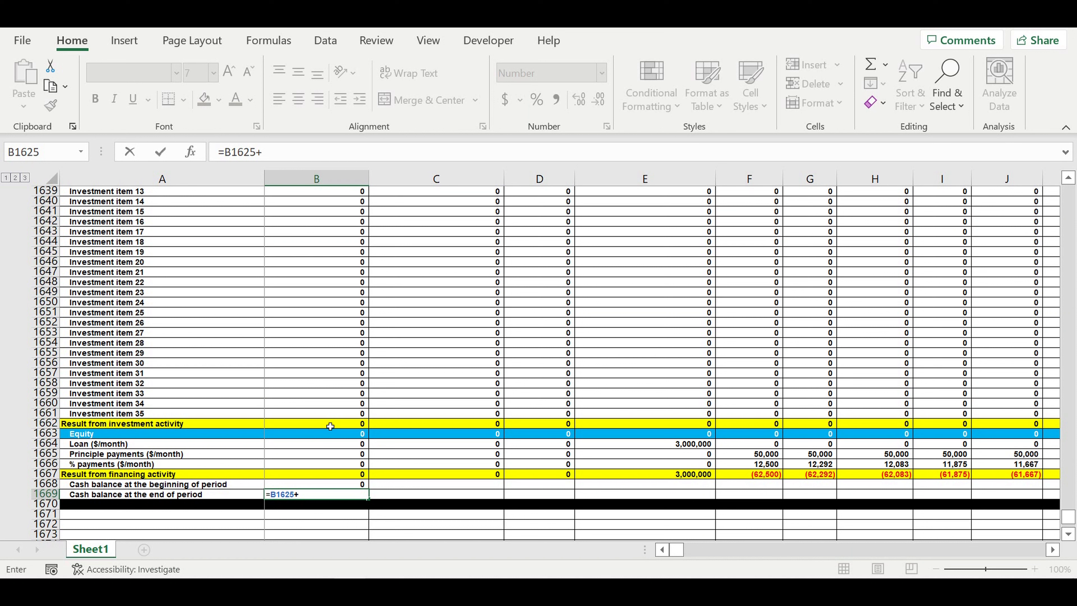
{"action": "left_click", "coordinate": [330, 426]}
{"action": "type", "text": "+"}
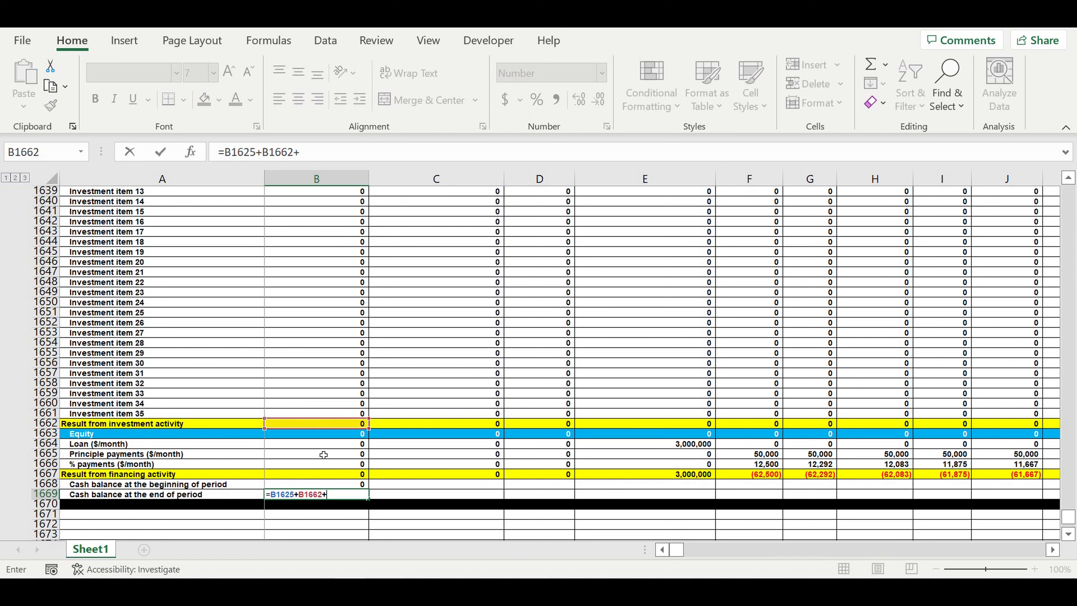
{"action": "left_click", "coordinate": [321, 476]}
{"action": "type", "text": "+"}
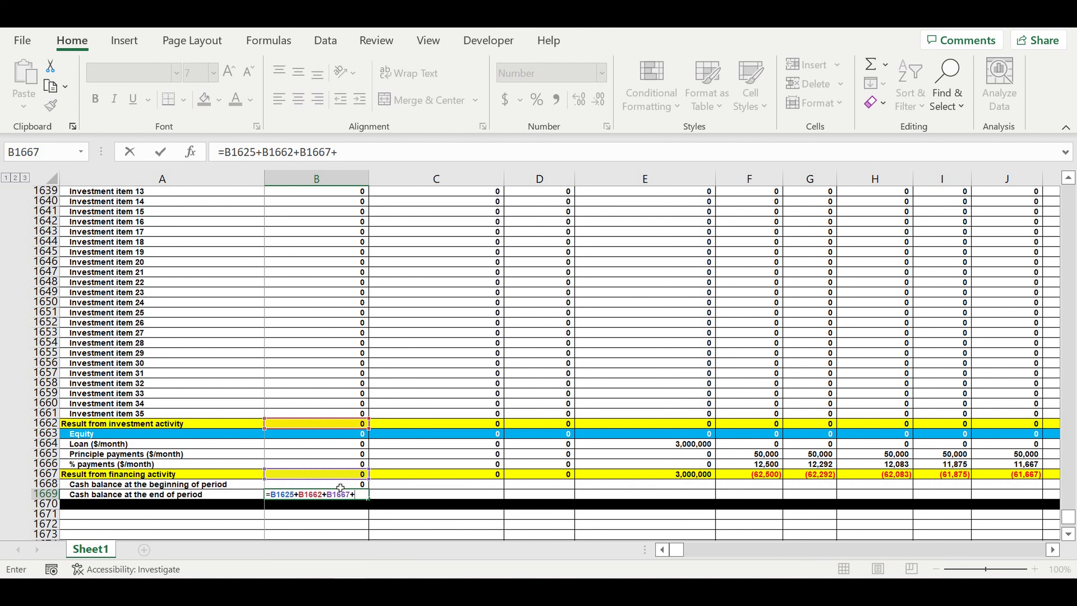
{"action": "left_click", "coordinate": [341, 487]}
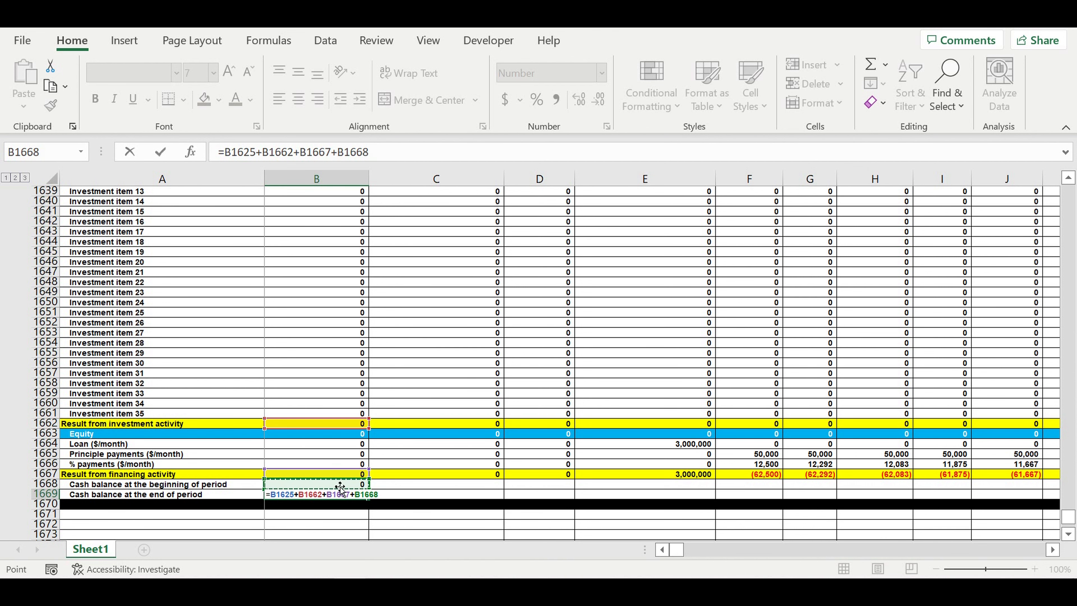
{"action": "key", "text": "Return"}
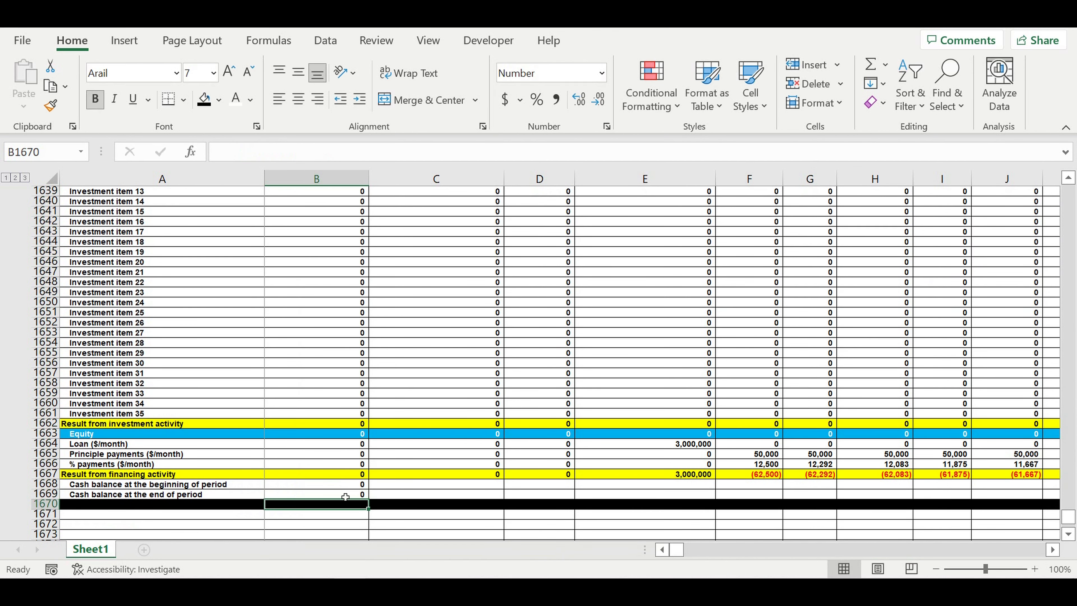
{"action": "left_click", "coordinate": [345, 495]}
- Link the second month's beginning cash balance in C1668 to the previous month's ending balance with =B1669
{"action": "left_click", "coordinate": [402, 484]}
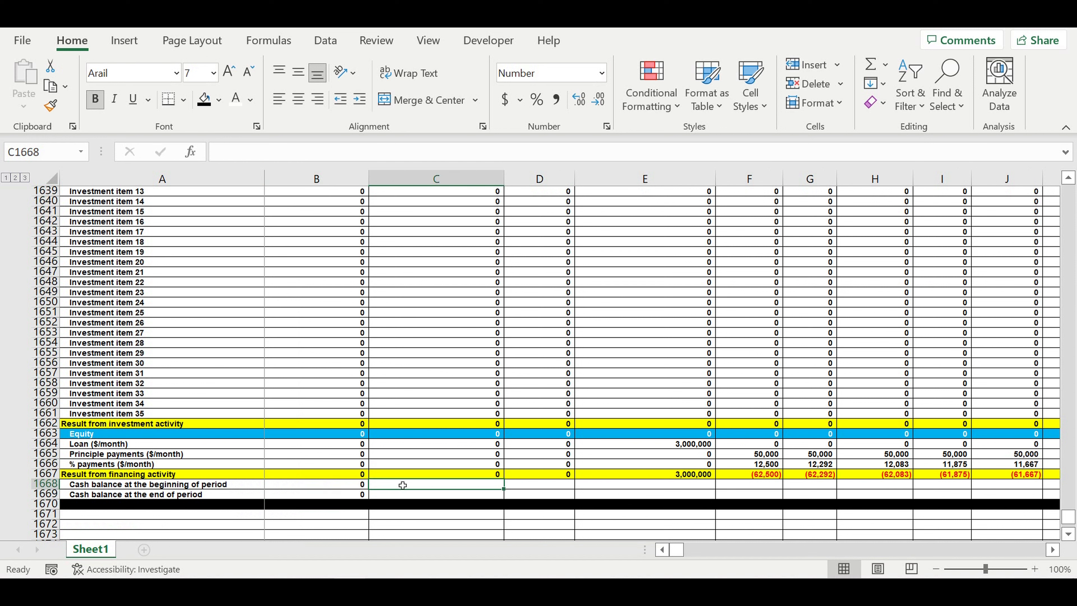
{"action": "type", "text": "="}
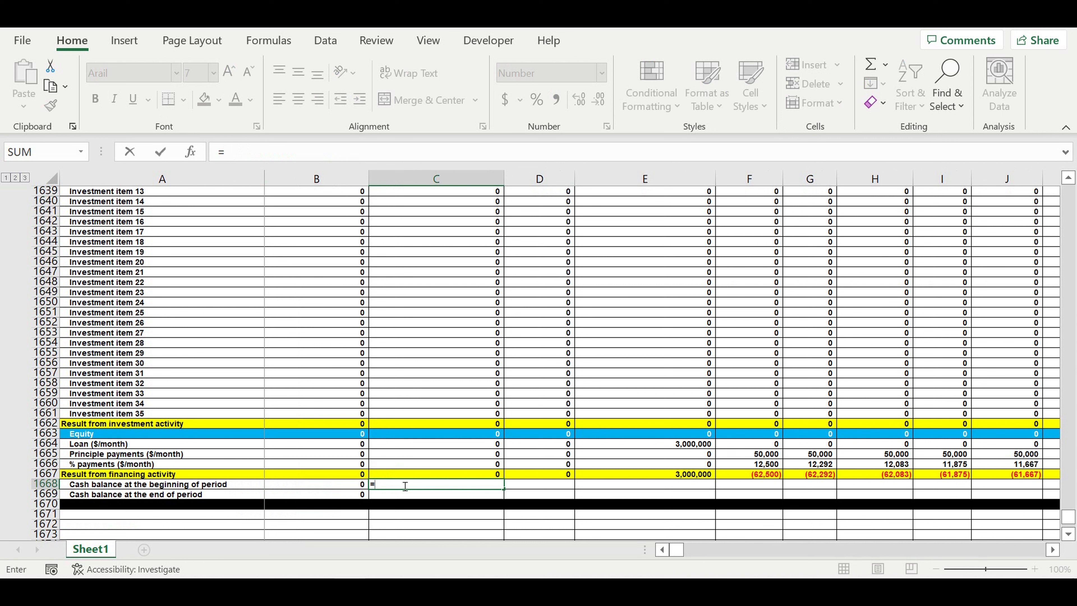
{"action": "left_click", "coordinate": [345, 495]}
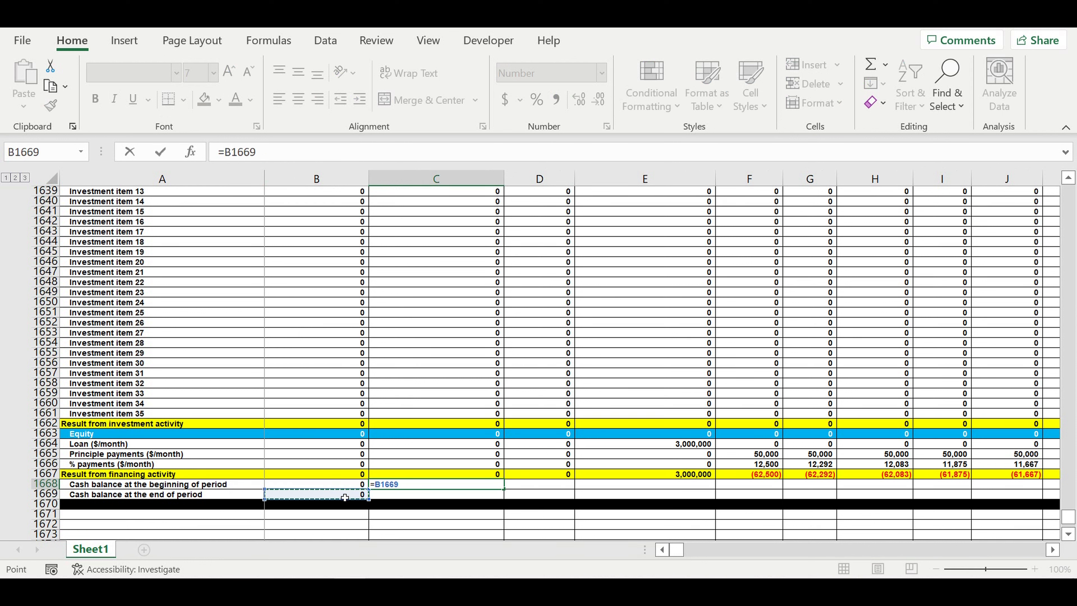
{"action": "key", "text": "Return"}
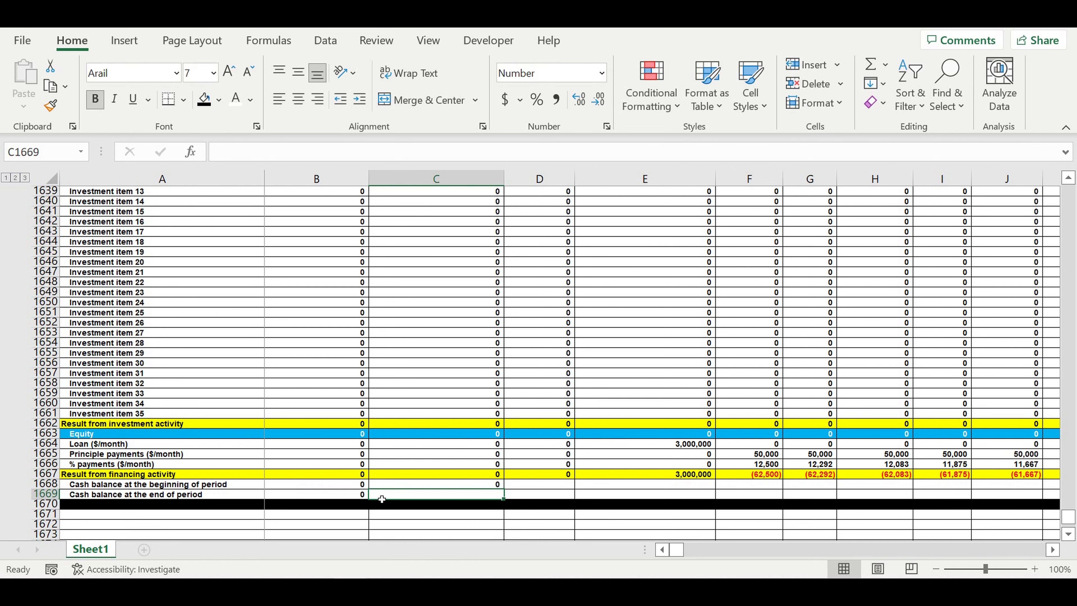
- Copy the ending cash balance formula from B1669 into C1669
{"action": "left_click", "coordinate": [356, 497]}
{"action": "left_click_drag", "start_coordinate": [368, 498], "coordinate": [491, 518]}
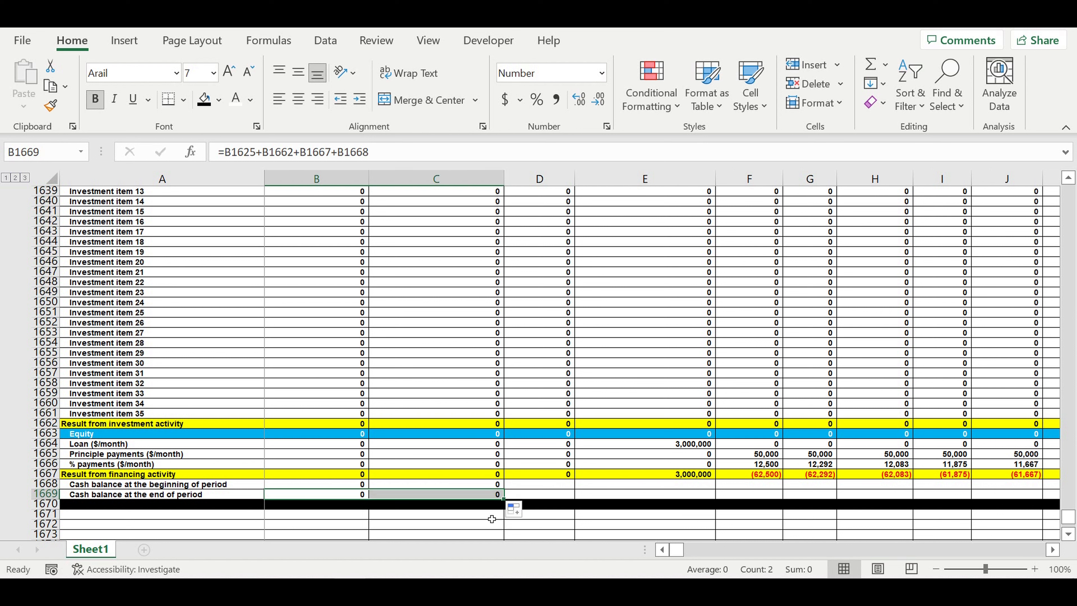
{"action": "left_click", "coordinate": [491, 517]}
- Fill the whole row 1669 with the lightest gold theme color
{"action": "left_click", "coordinate": [46, 494]}
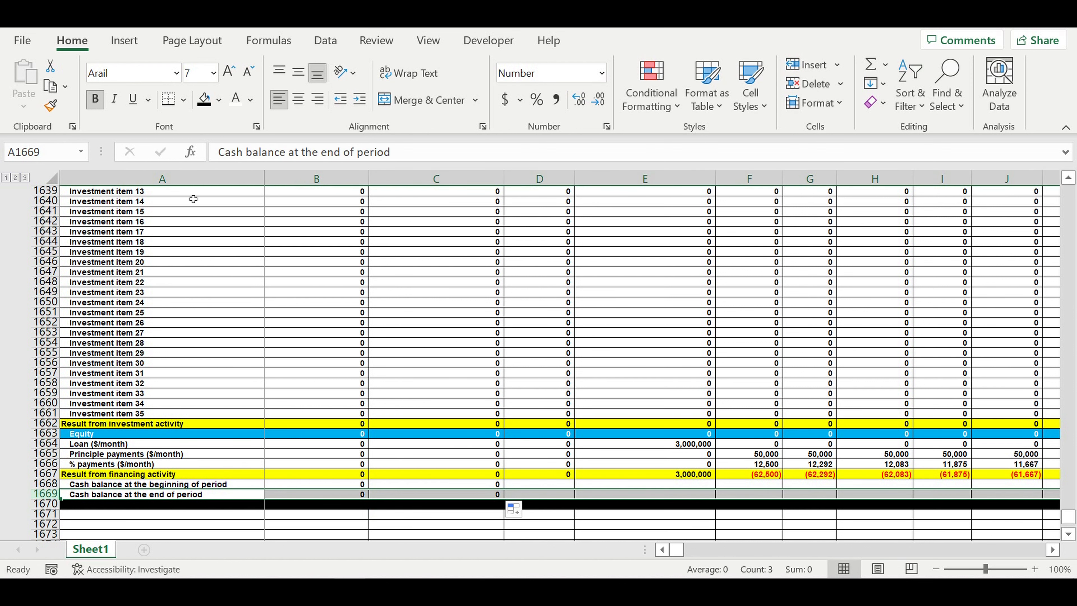
{"action": "left_click", "coordinate": [218, 100]}
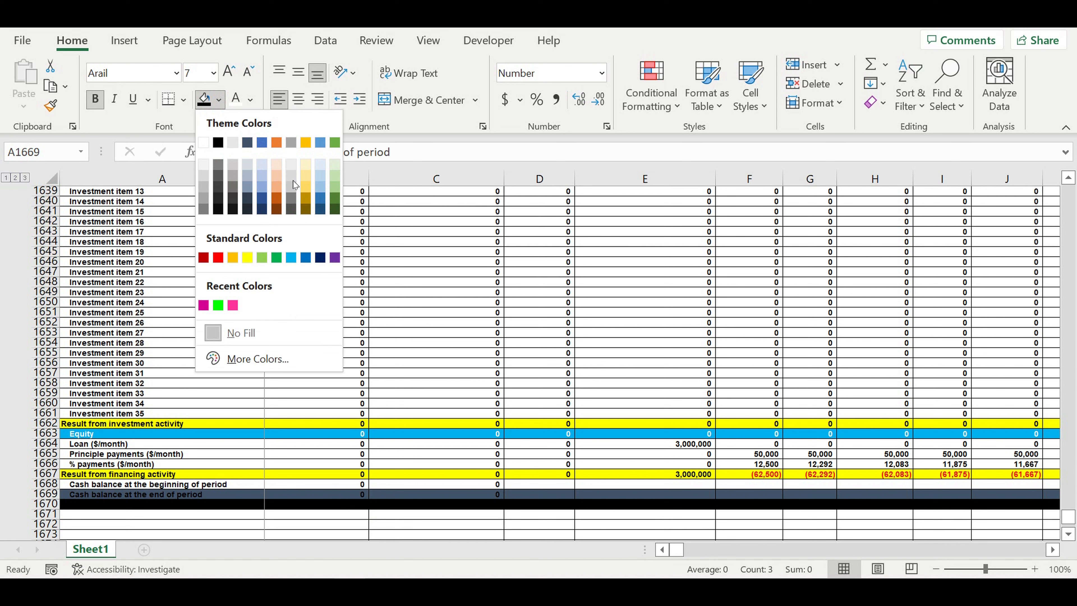
{"action": "left_click", "coordinate": [306, 166]}
- Fill the ending cash balance formula from C1669 across to J1669
{"action": "left_click", "coordinate": [501, 497]}
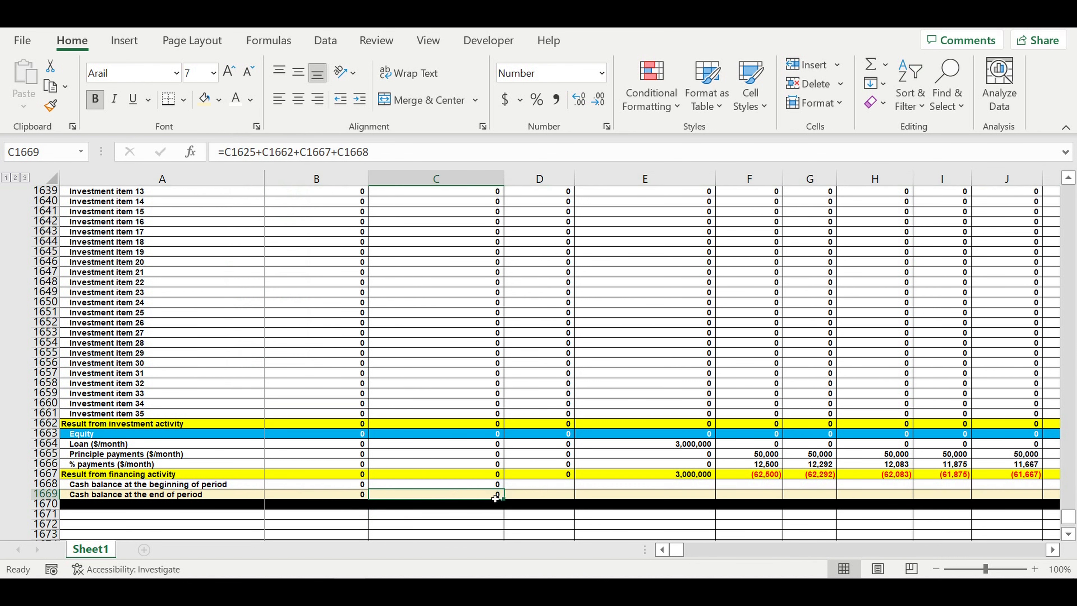
{"action": "left_click_drag", "start_coordinate": [504, 500], "coordinate": [1034, 496]}
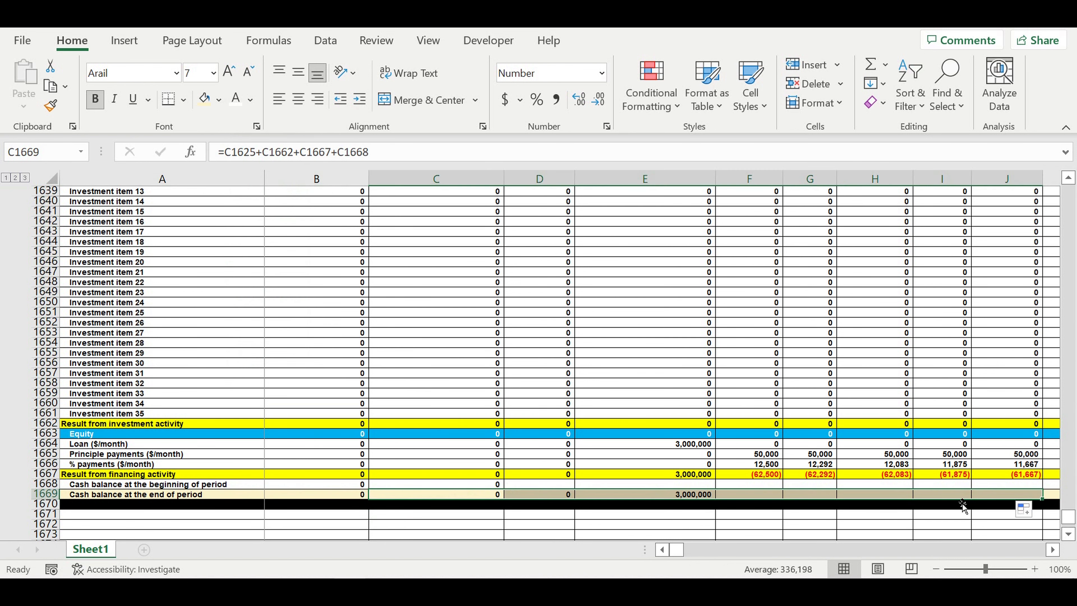
{"action": "left_click", "coordinate": [844, 453]}
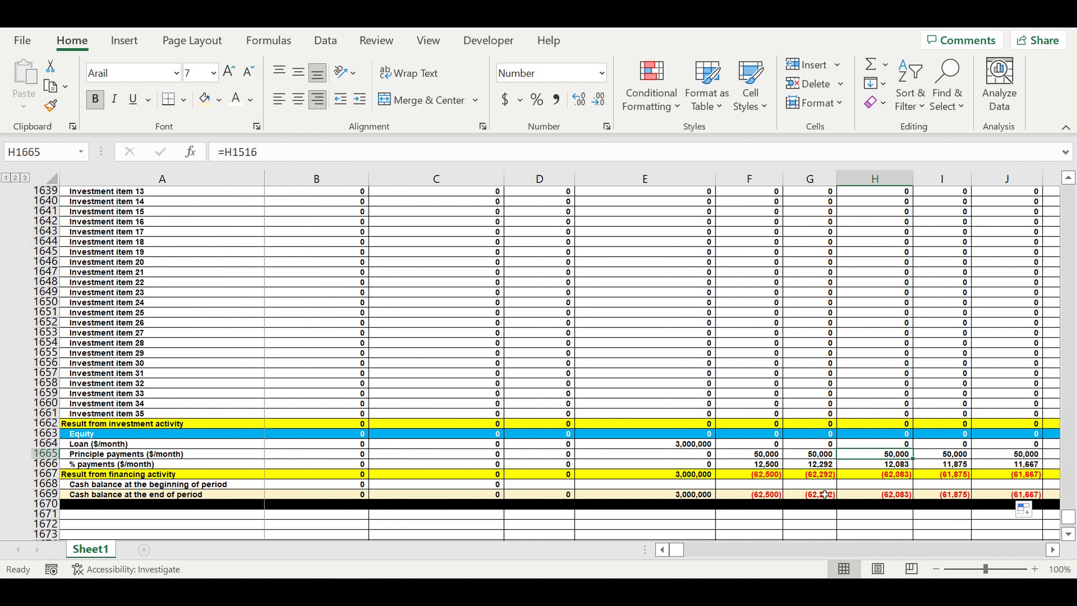
{"action": "left_click", "coordinate": [770, 514]}
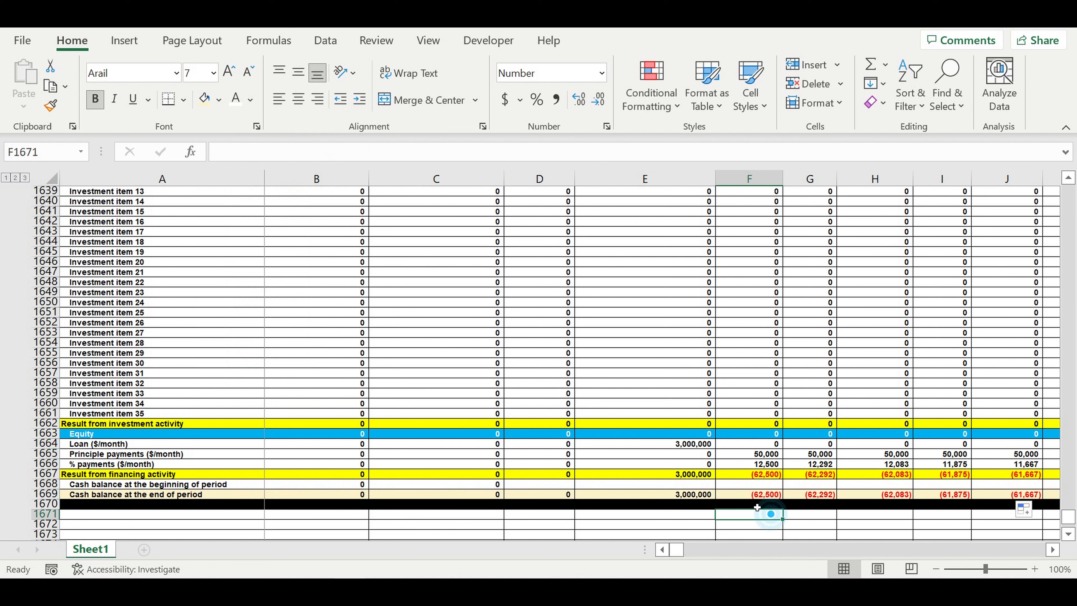
- Fill the beginning and ending cash balance formulas in C1668:C1669 across all months through column DQ
{"action": "left_click", "coordinate": [356, 485]}
{"action": "left_click", "coordinate": [471, 494]}
{"action": "left_click_drag", "start_coordinate": [474, 483], "coordinate": [860, 471]}
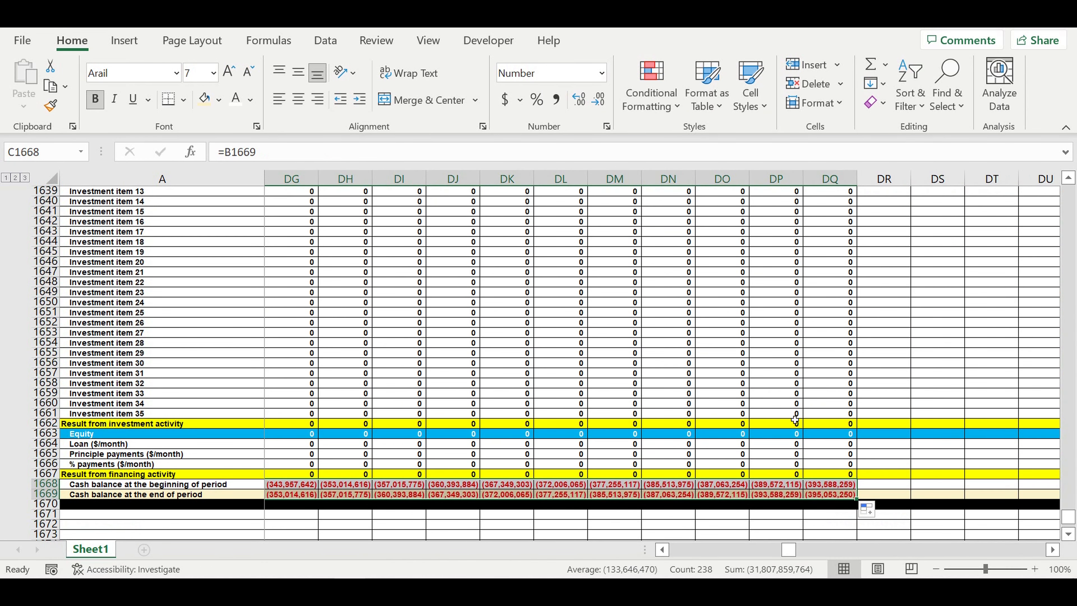
{"action": "left_click", "coordinate": [789, 415]}
{"action": "left_click_drag", "start_coordinate": [786, 550], "coordinate": [629, 548]}
{"action": "left_click", "coordinate": [548, 443]}
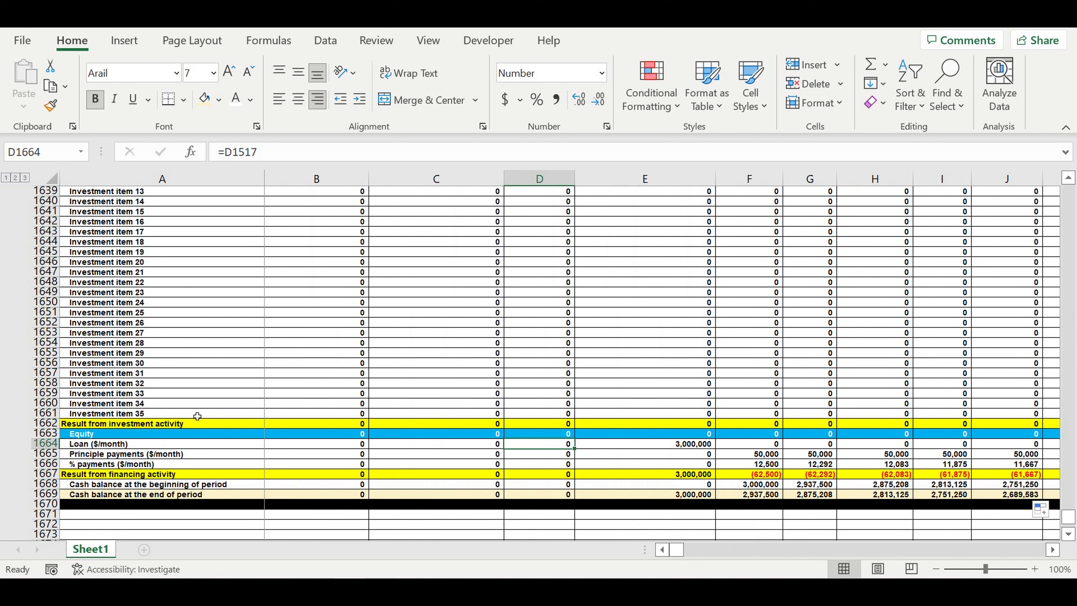
- Remove the indent from the "Cash balance at the end of period" label in A1669
{"action": "left_click", "coordinate": [86, 494]}
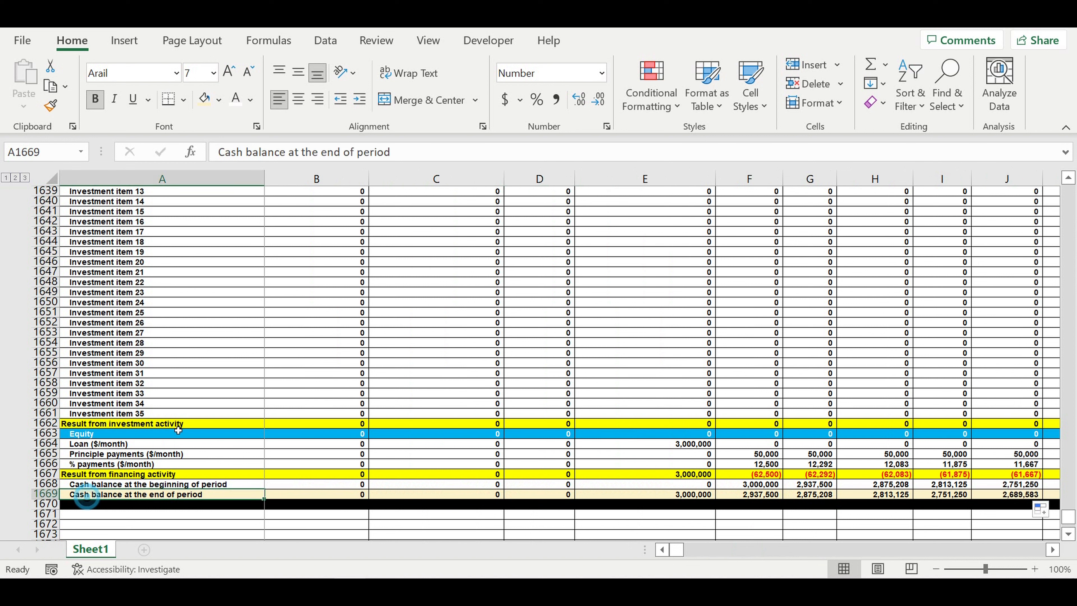
{"action": "left_click", "coordinate": [339, 99]}
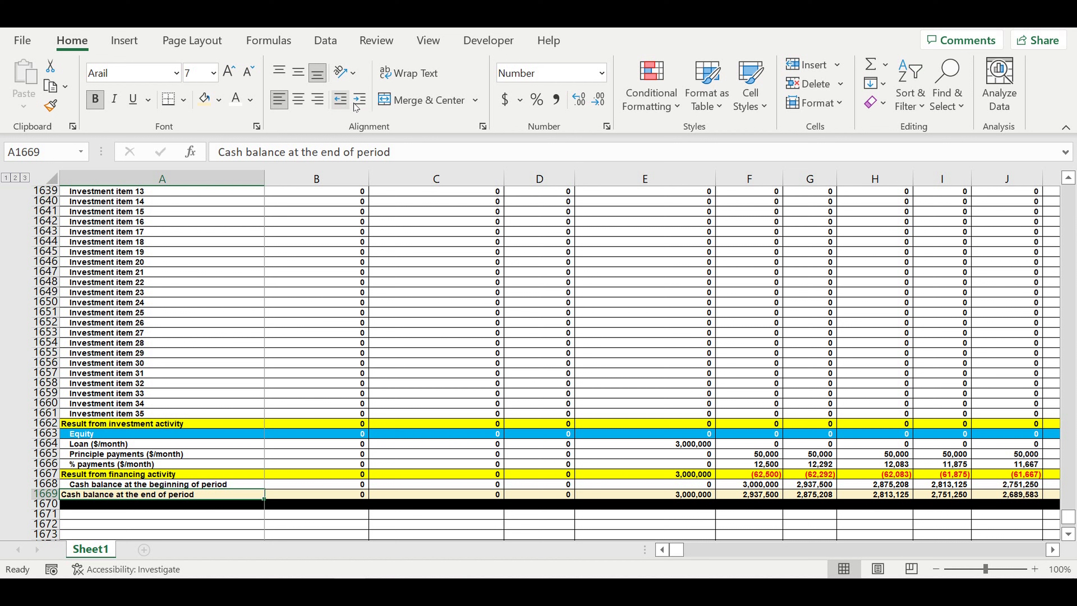
{"action": "left_click", "coordinate": [531, 335]}
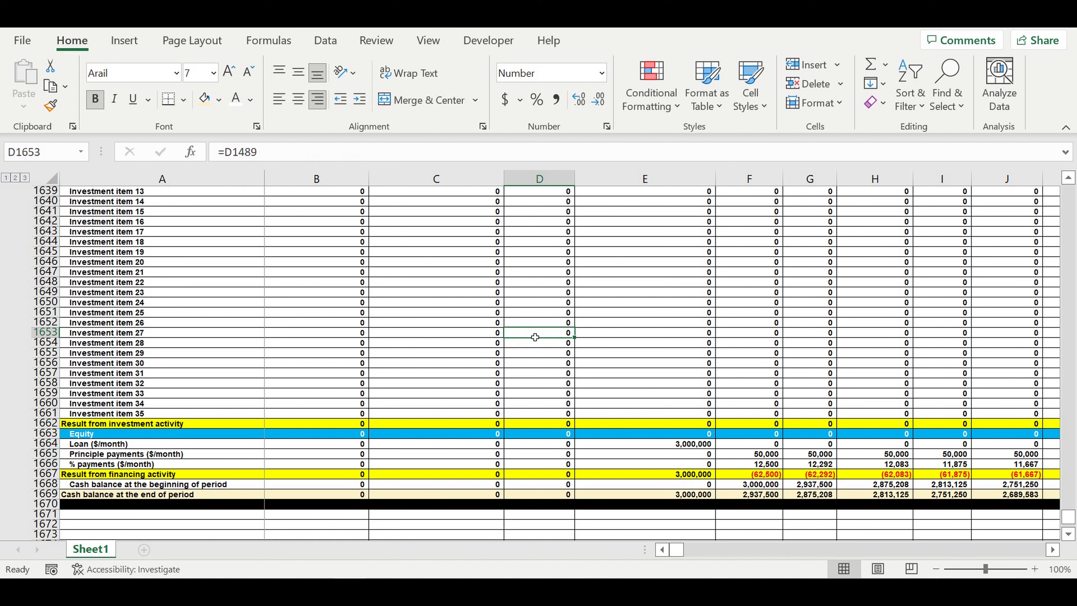
{"action": "left_click", "coordinate": [565, 366]}
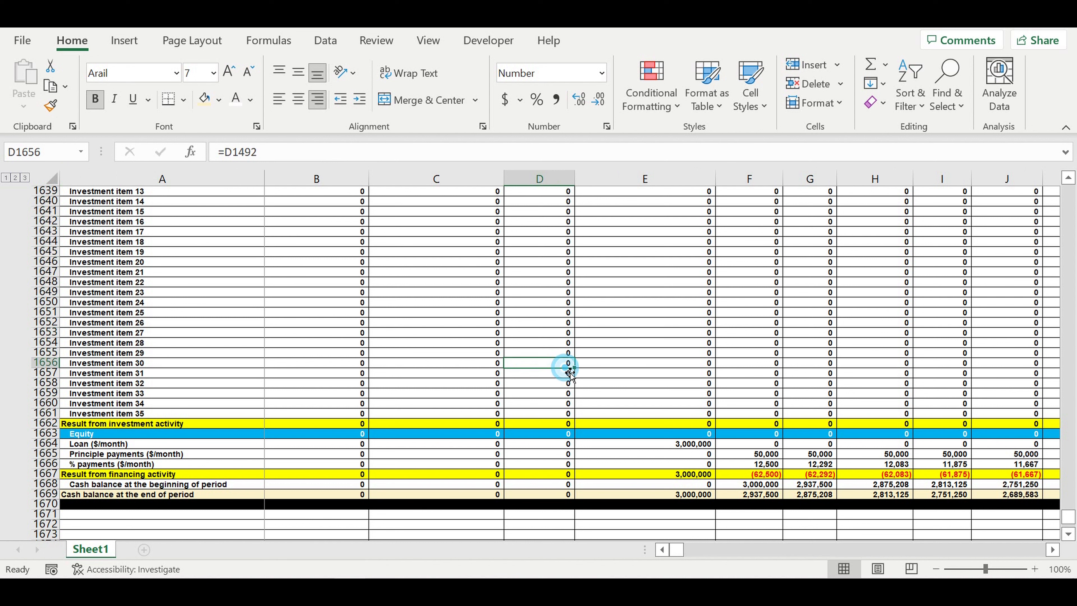
{"action": "left_click", "coordinate": [533, 295]}
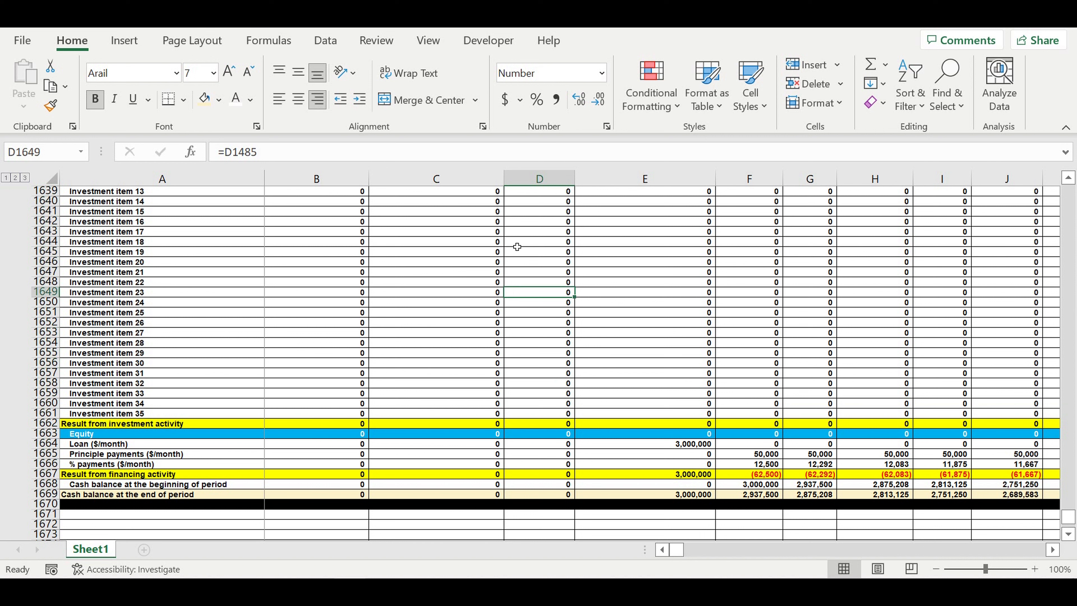